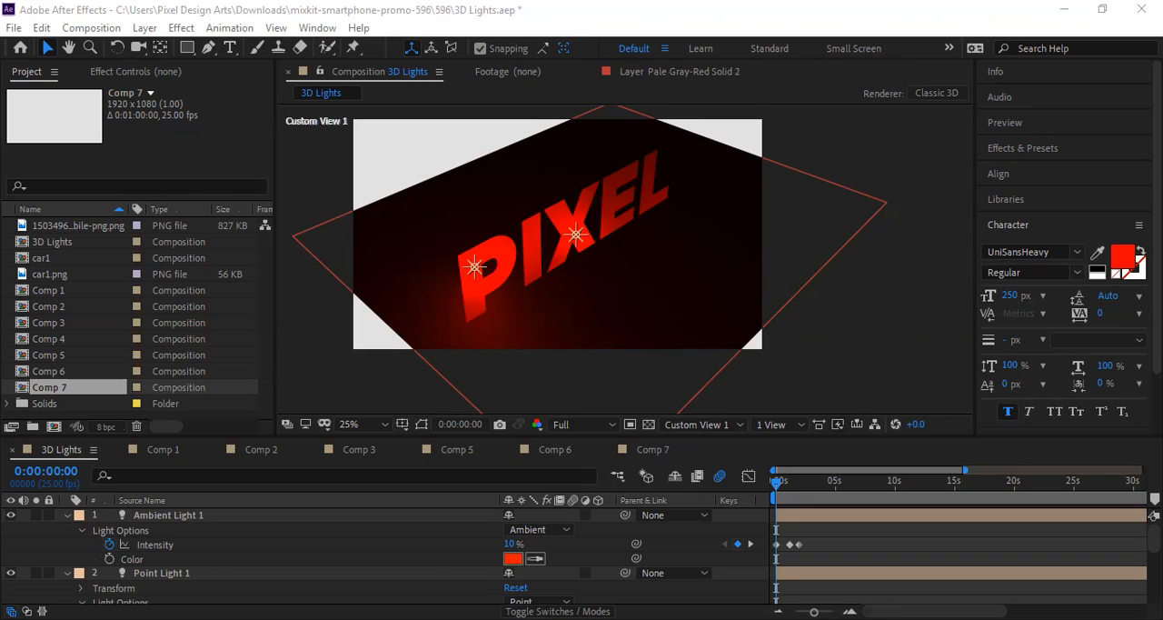
# Step: Collapse the expanded properties of the Ambient Light 1 and Point Light 1 layers in the 3D Lights composition
pyautogui.scroll(-8, 306, 582)
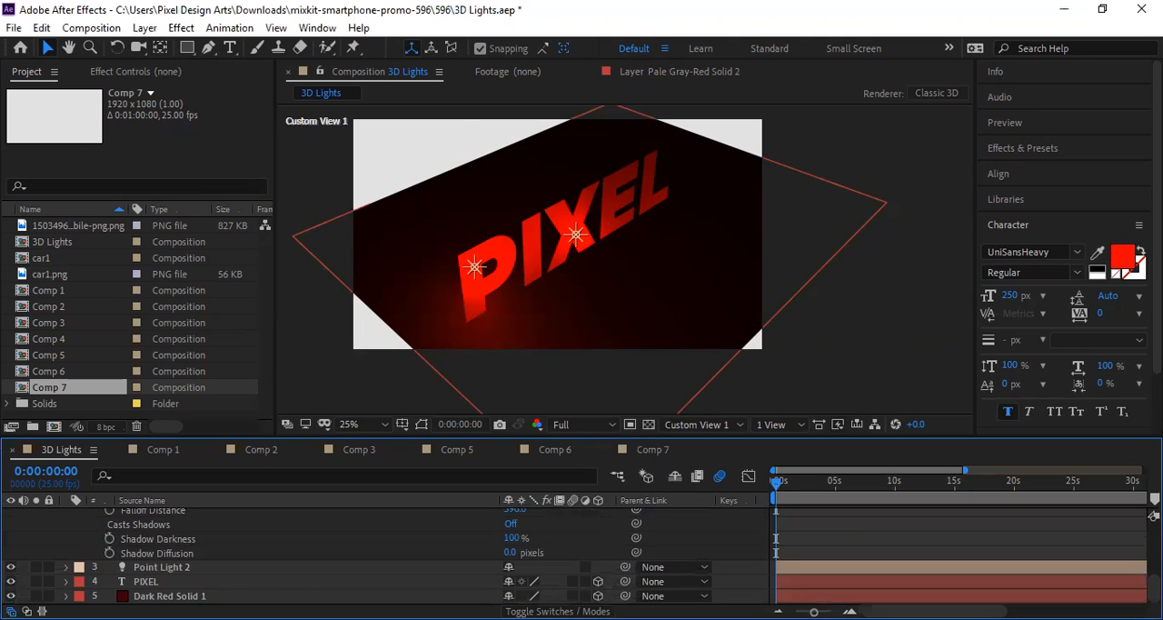
pyautogui.rightClick(266, 596)
pyautogui.click(31, 521)
pyautogui.scroll(8, 93, 535)
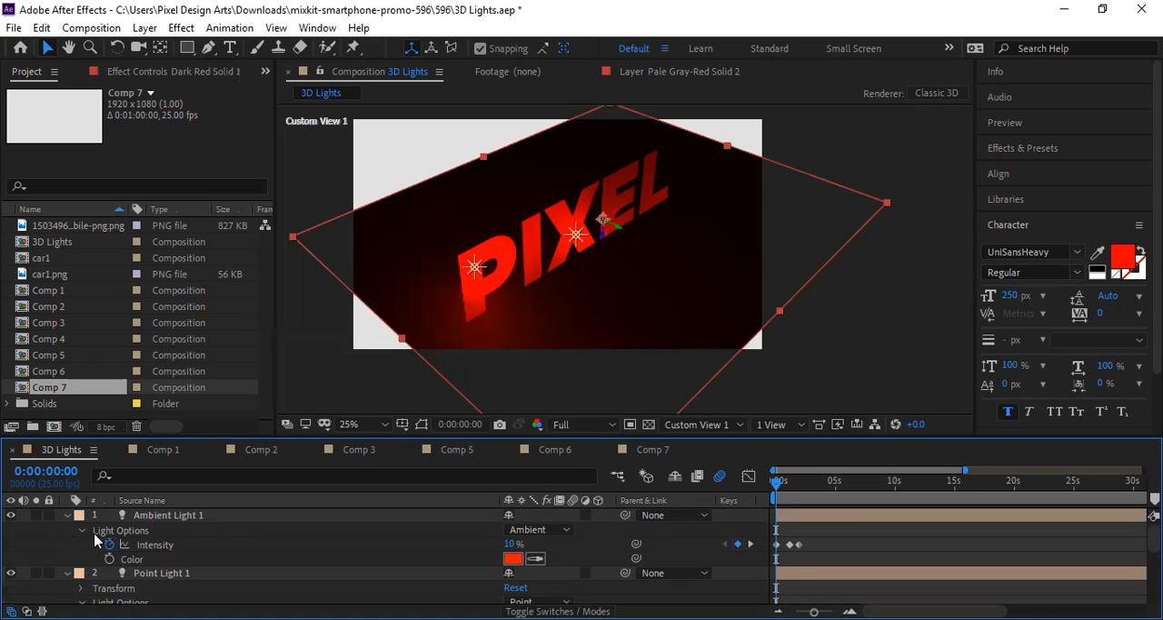
pyautogui.click(67, 514)
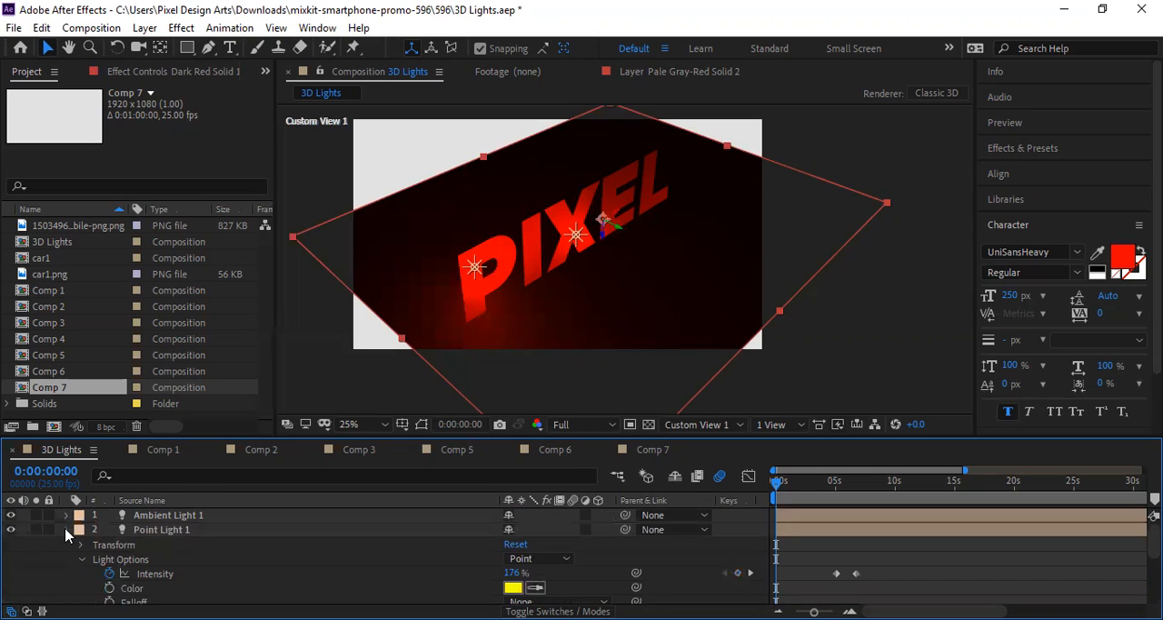
pyautogui.click(67, 529)
pyautogui.rightClick(127, 590)
pyautogui.click(276, 391)
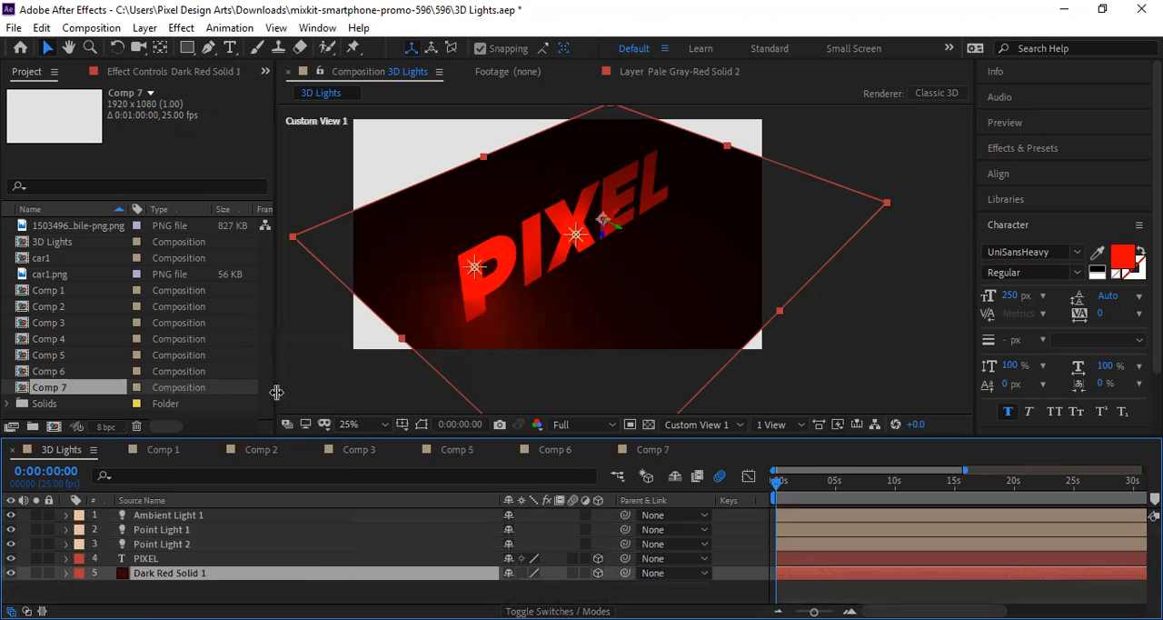
# Step: Examine the available light types in the settings for a new light, and cancel without creating one
pyautogui.rightClick(207, 591)
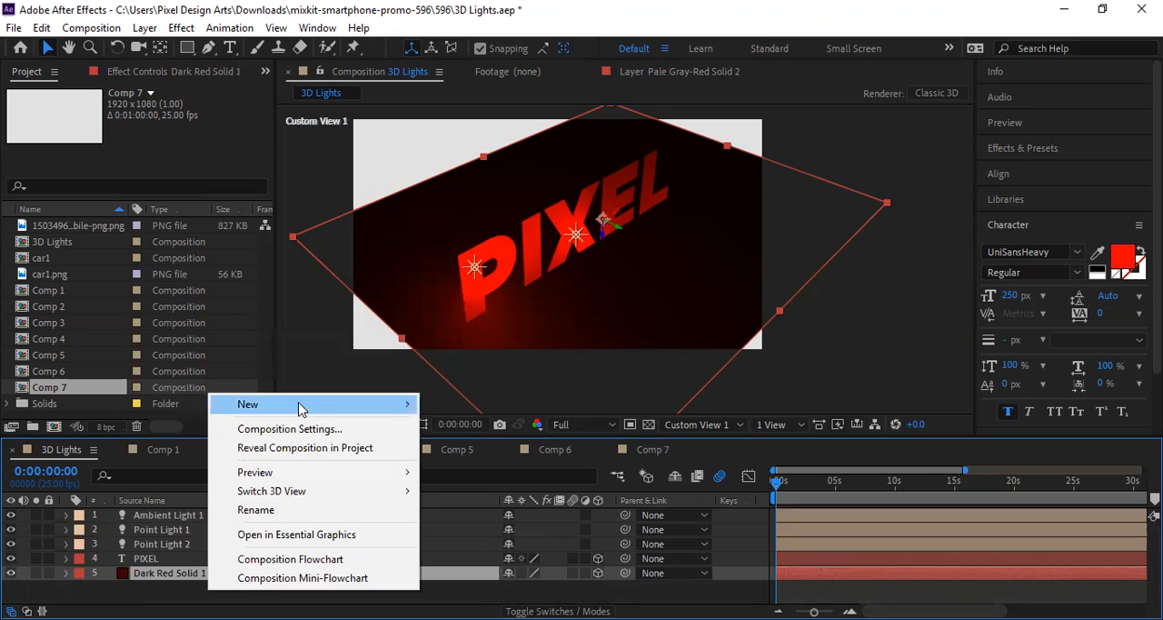
pyautogui.moveTo(299, 404)
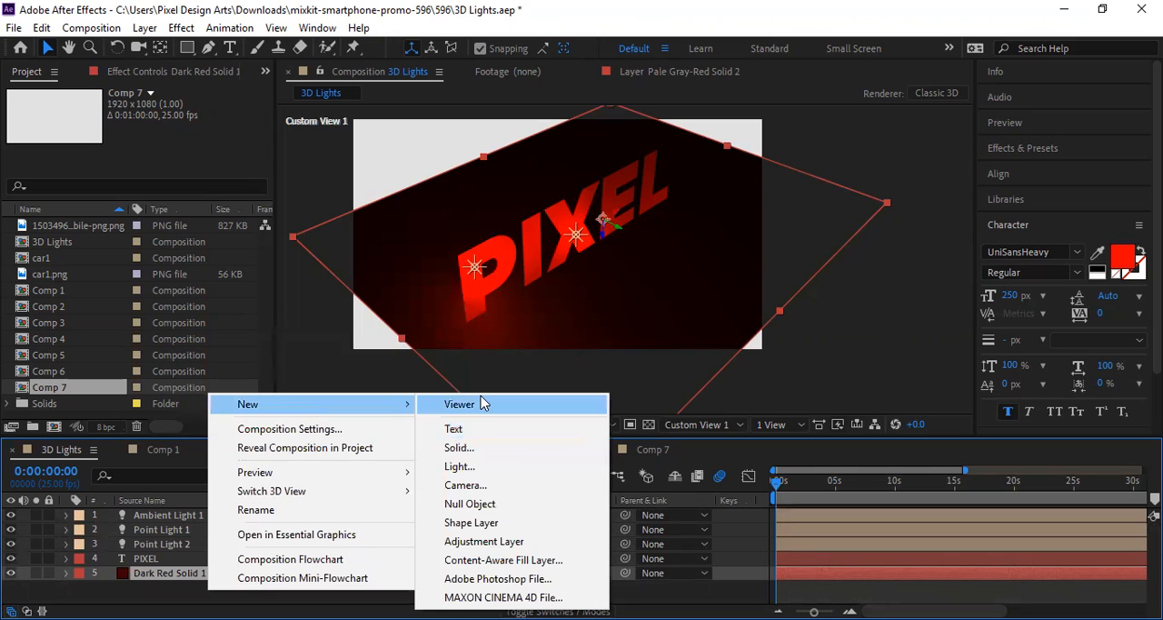
pyautogui.click(478, 467)
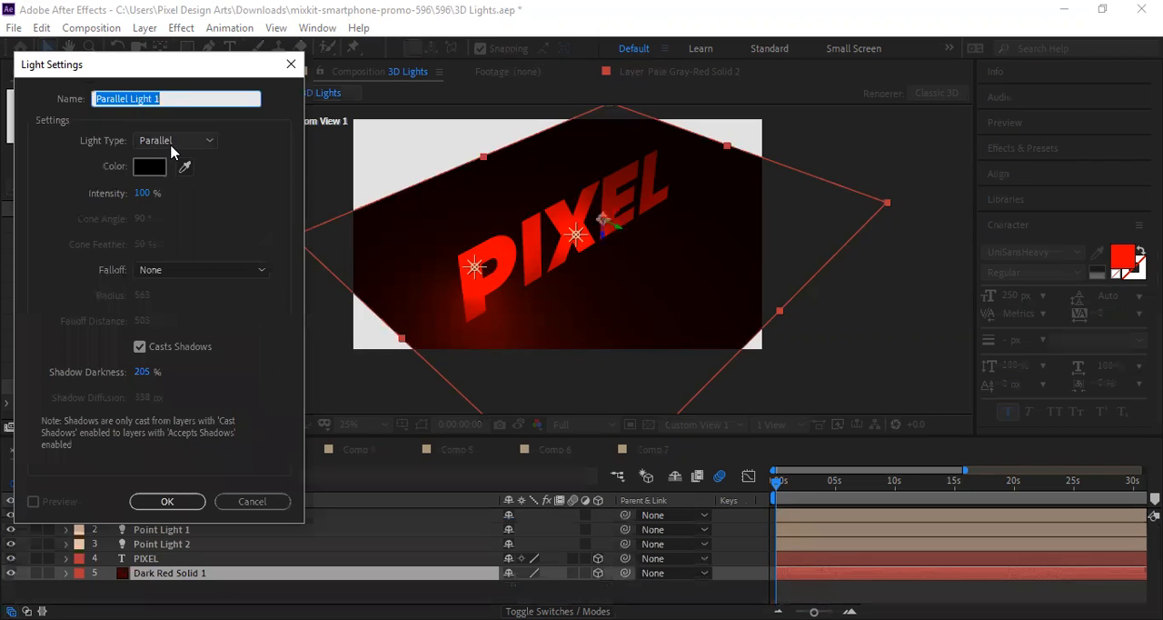
pyautogui.click(175, 140)
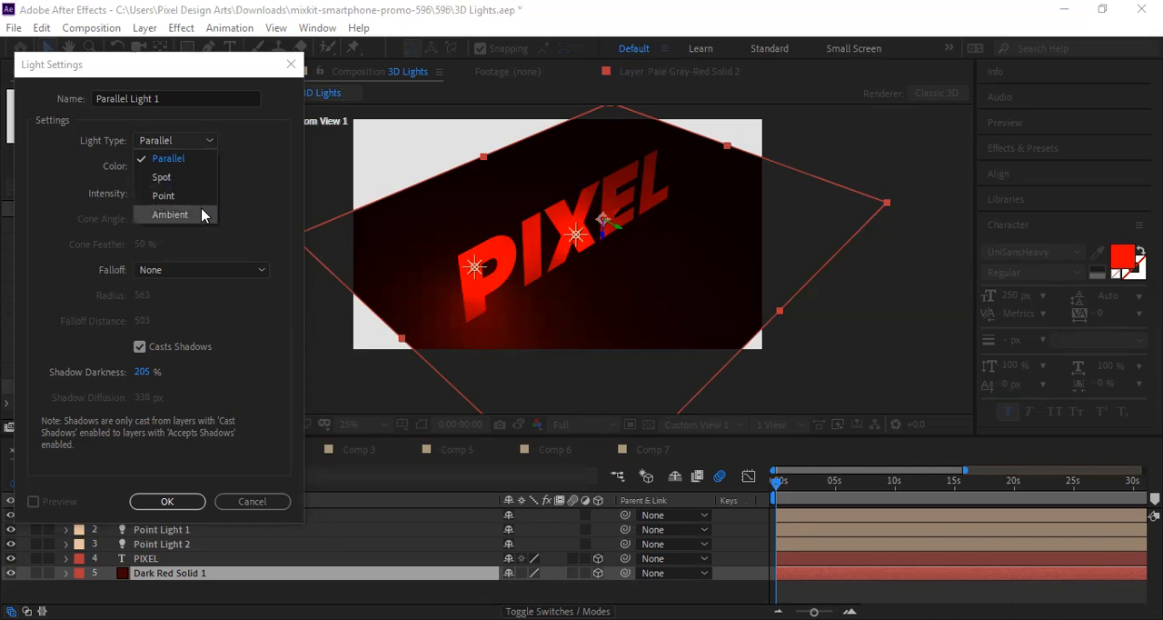
pyautogui.click(245, 503)
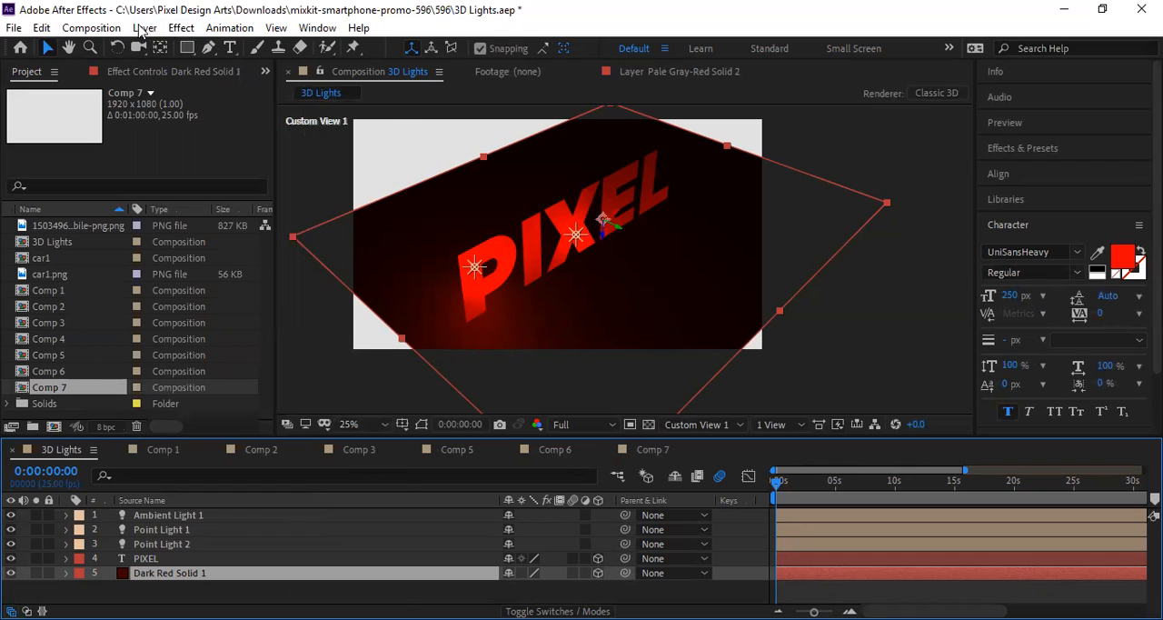
pyautogui.click(143, 29)
pyautogui.moveTo(159, 47)
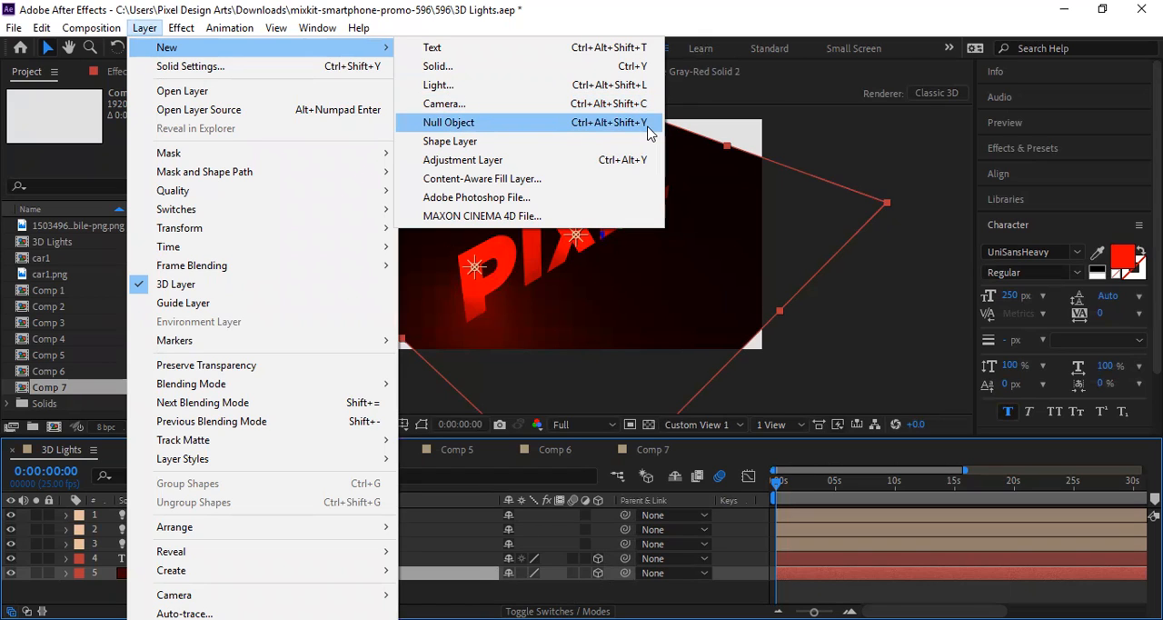
pyautogui.click(862, 164)
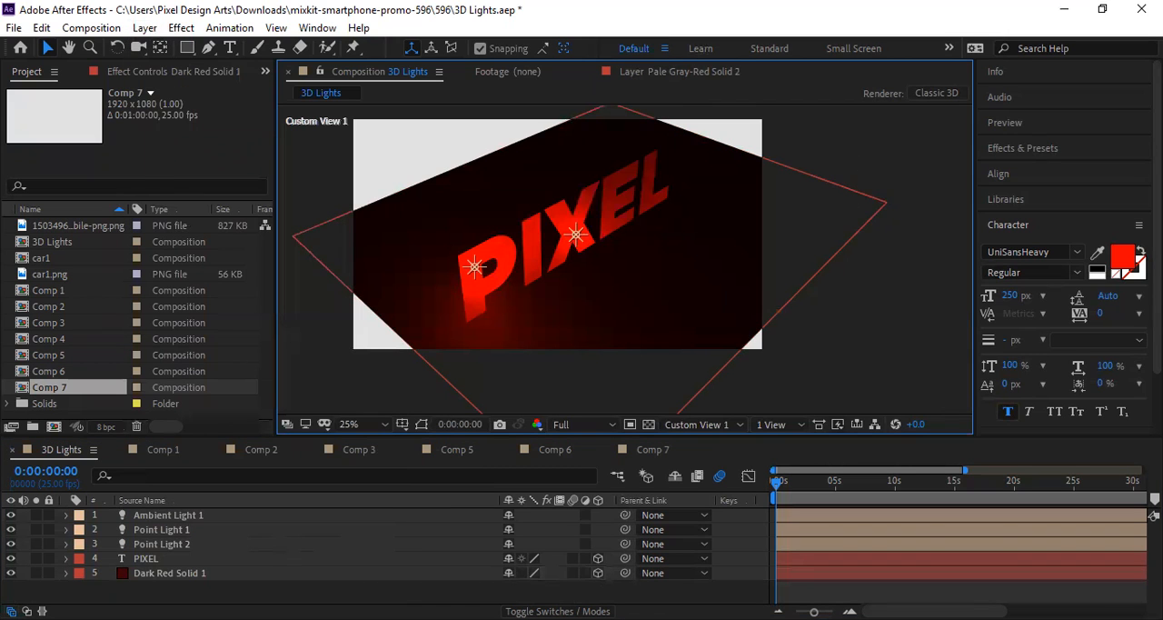
pyautogui.rightClick(264, 593)
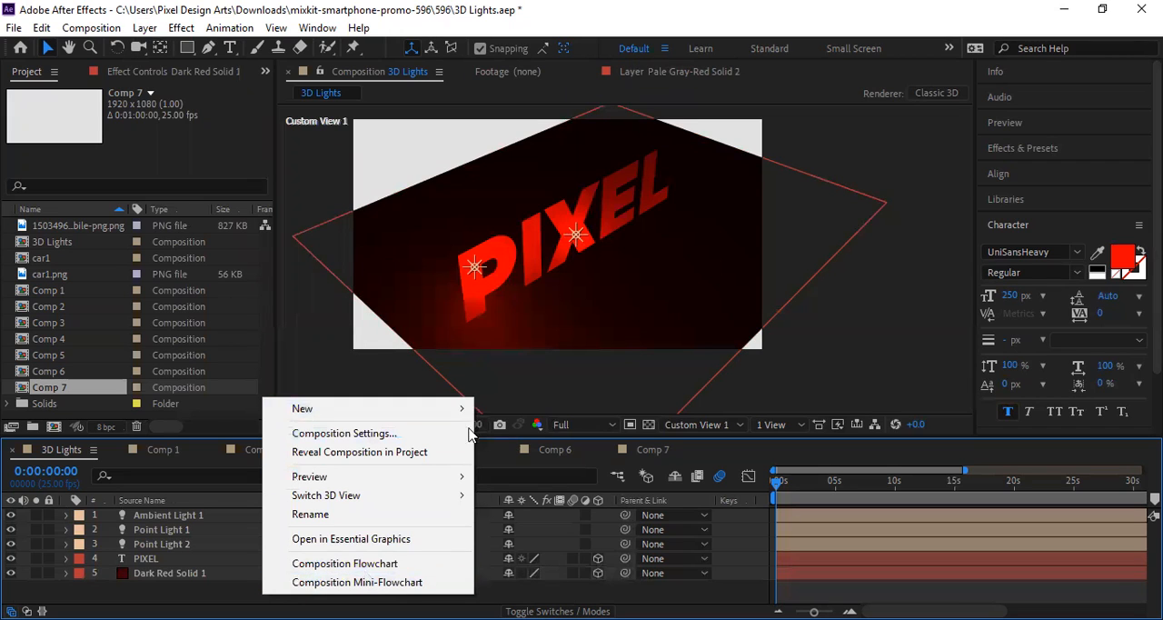
pyautogui.moveTo(465, 409)
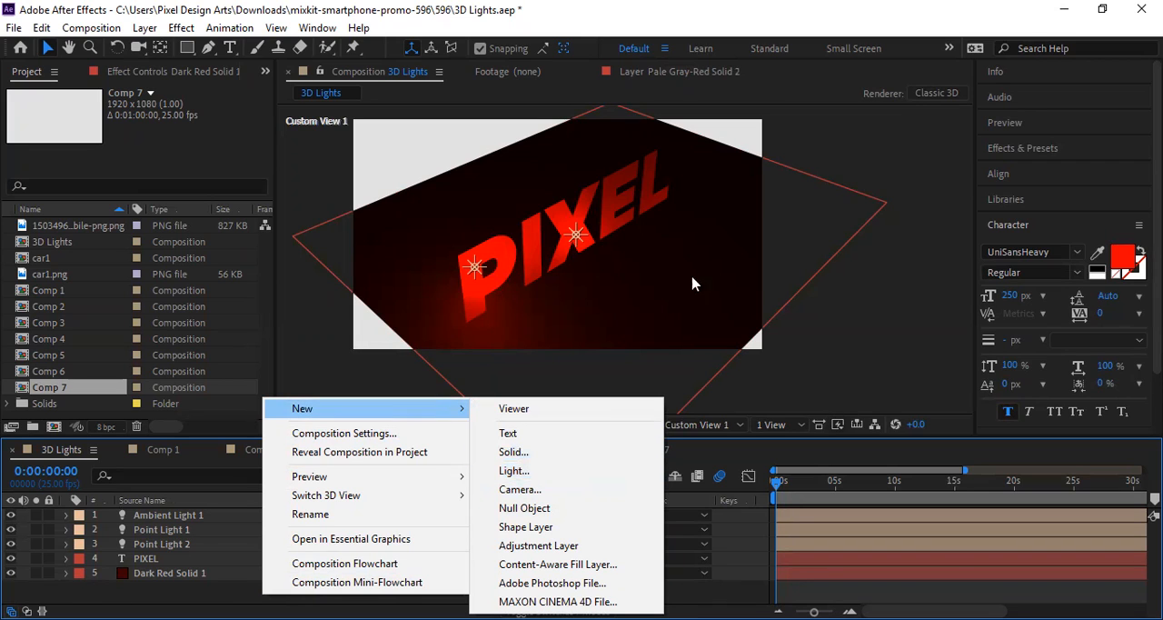
pyautogui.click(145, 30)
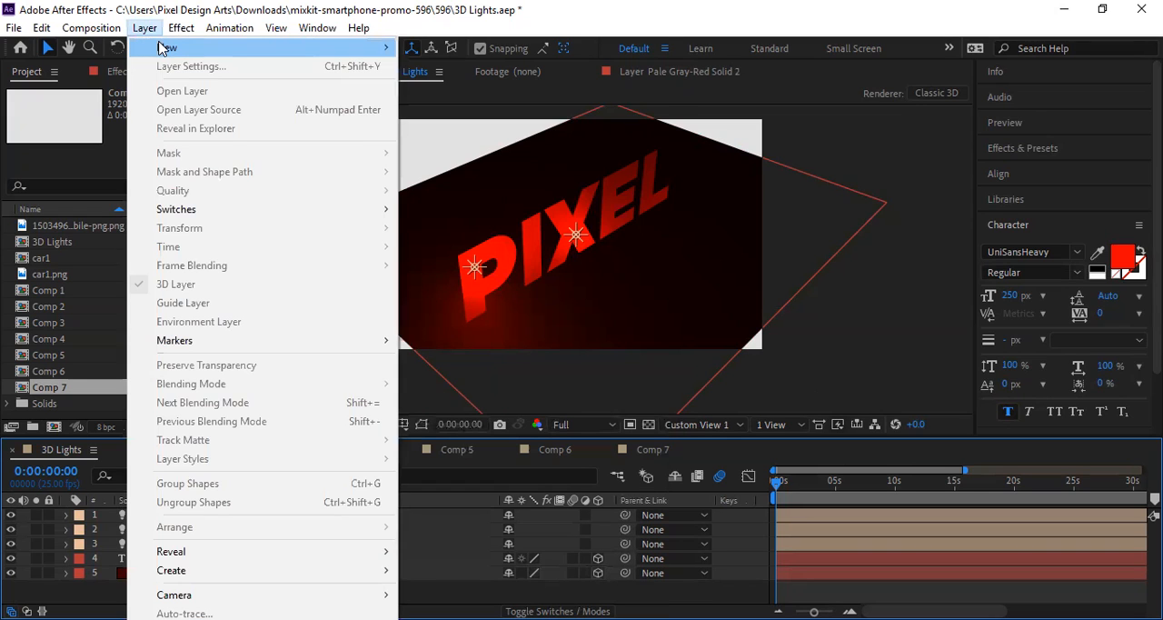
pyautogui.moveTo(162, 48)
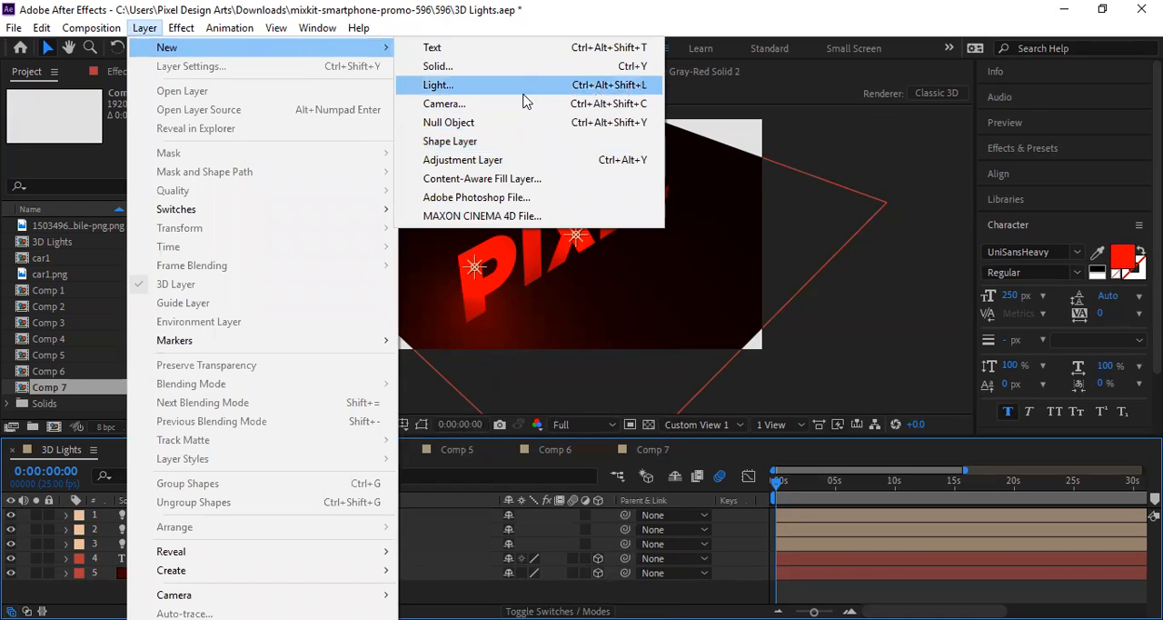
pyautogui.click(884, 390)
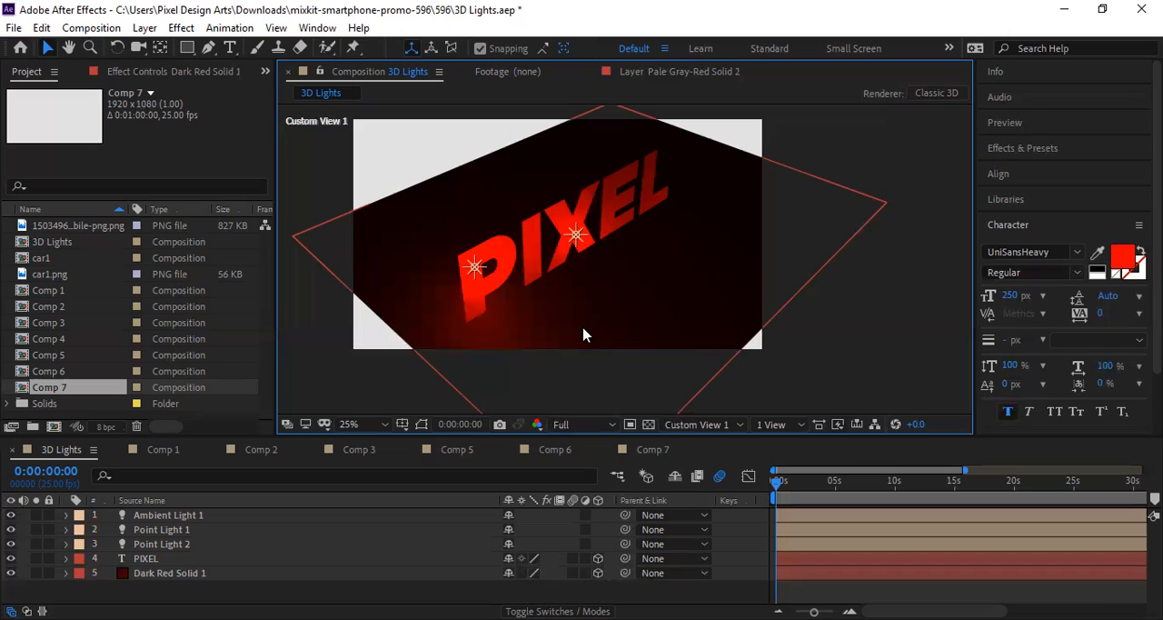
# Step: Examine the parallel light on the phone scene in Comp 6 from the Front, Left, Top and Active Camera views
pyautogui.click(556, 449)
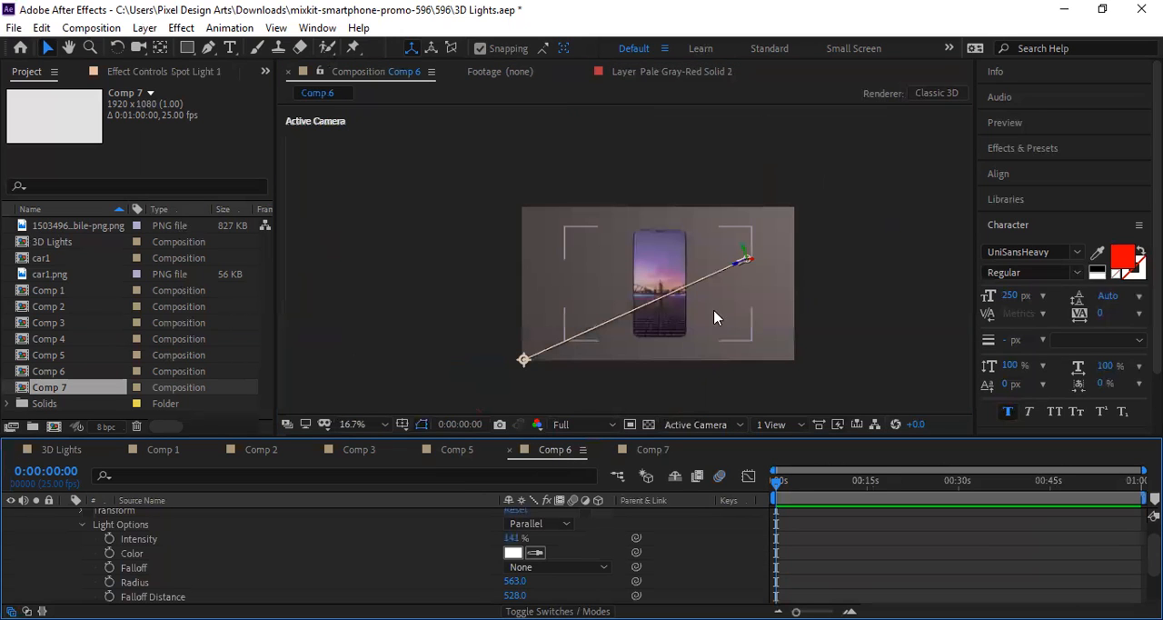
pyautogui.scroll(2, 652, 335)
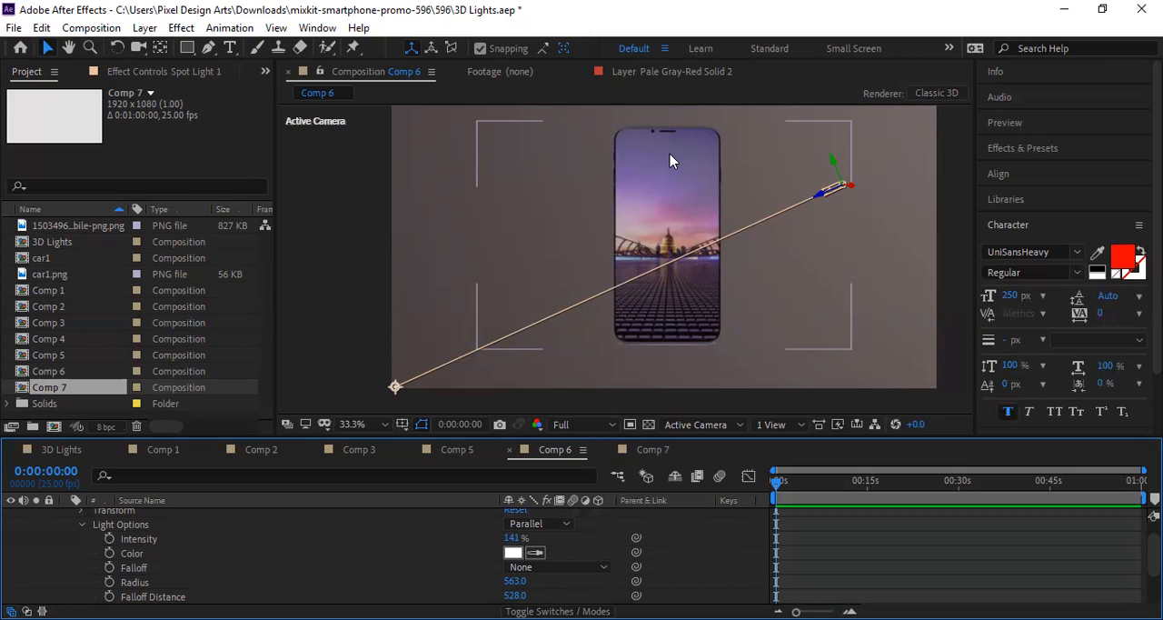
pyautogui.scroll(1, 683, 193)
pyautogui.scroll(-2, 718, 198)
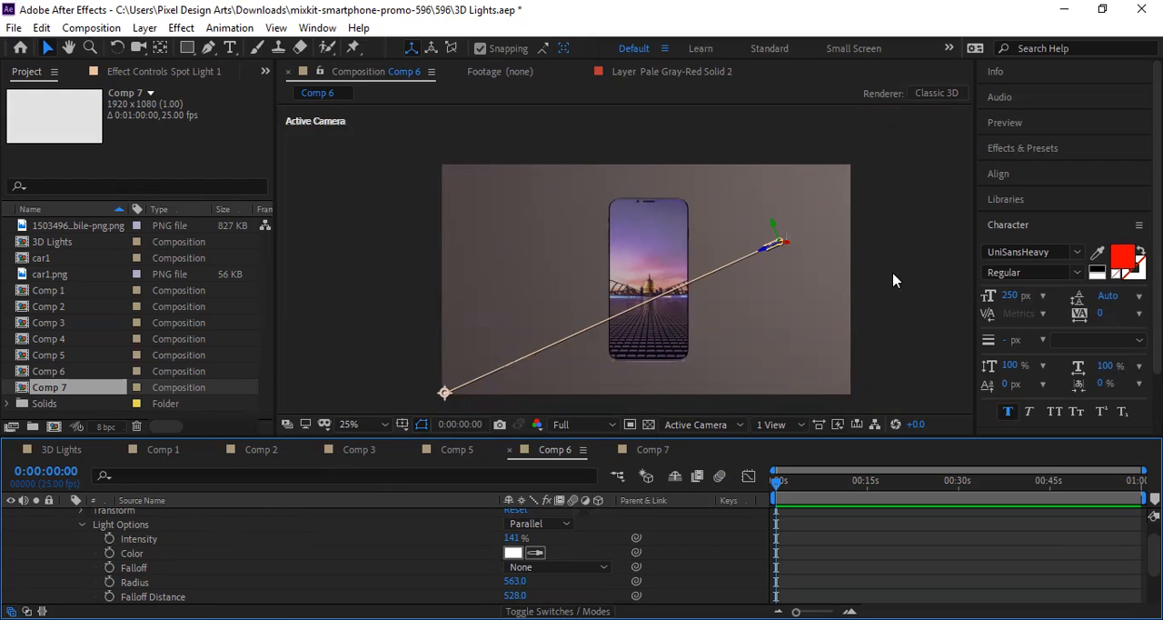
pyautogui.click(707, 426)
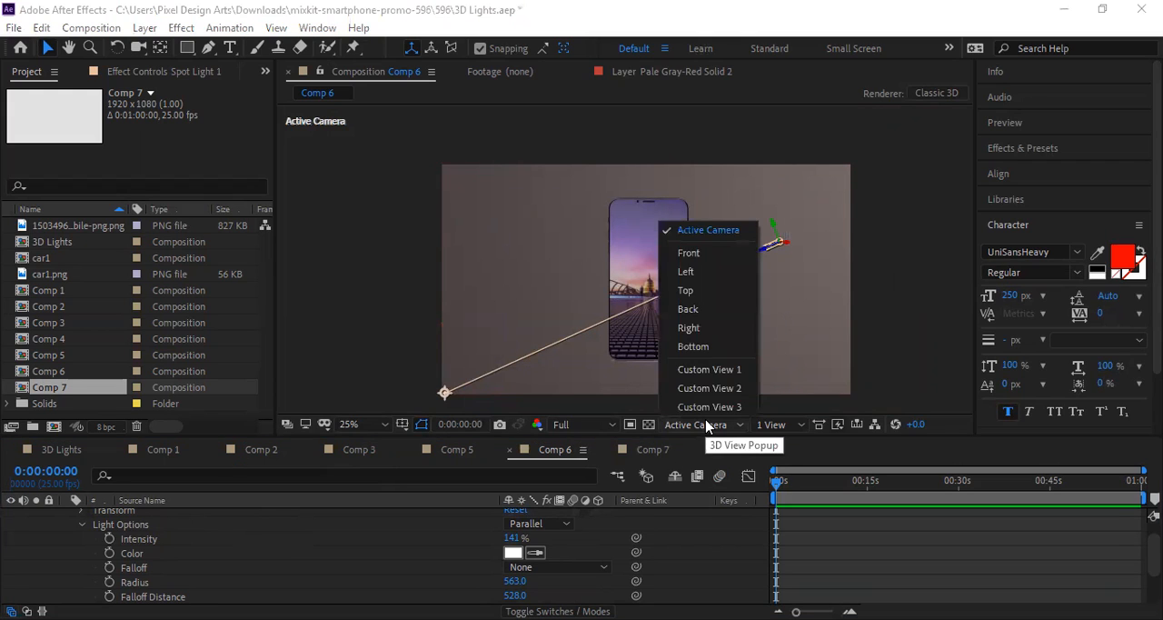
pyautogui.click(724, 259)
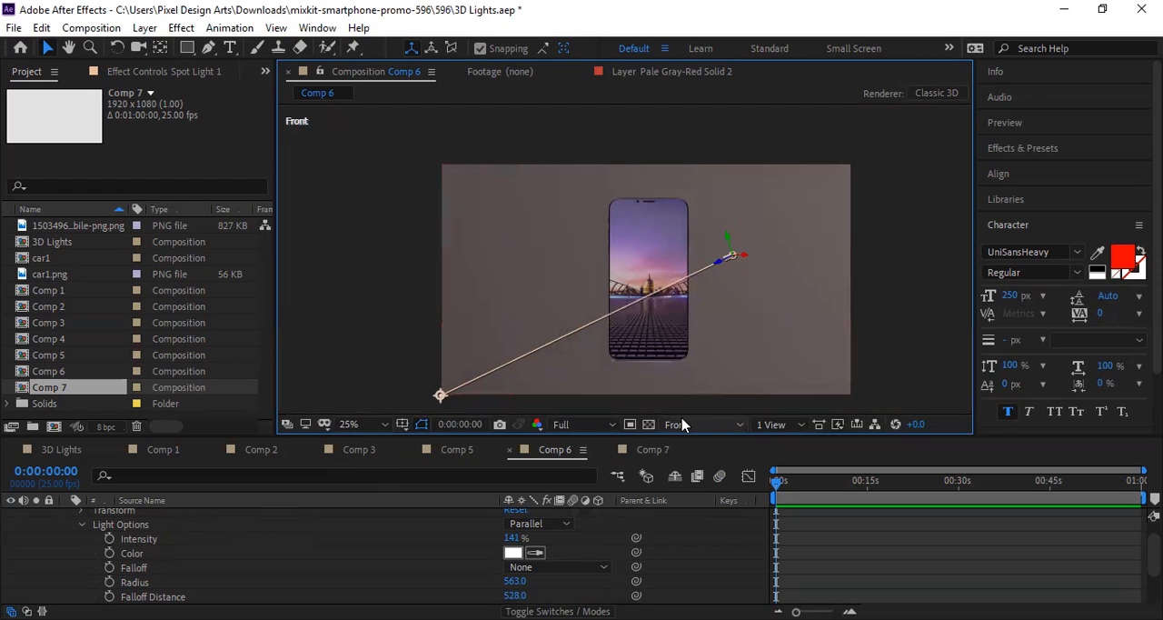
pyautogui.click(683, 426)
pyautogui.click(711, 275)
pyautogui.click(704, 425)
pyautogui.click(727, 291)
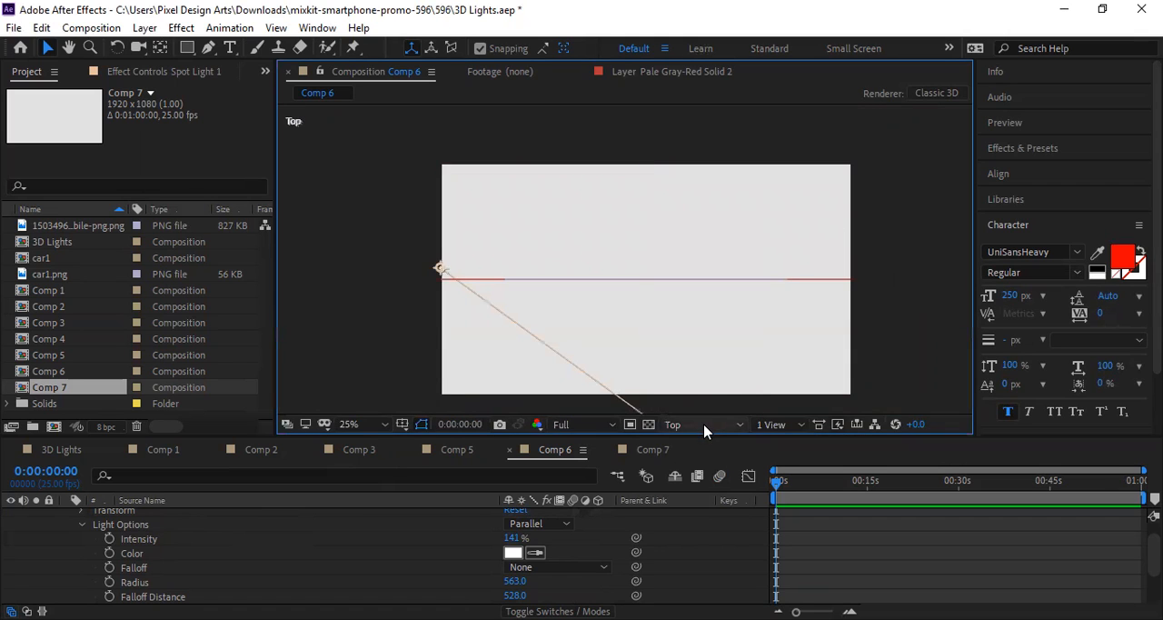
pyautogui.click(705, 424)
pyautogui.click(706, 231)
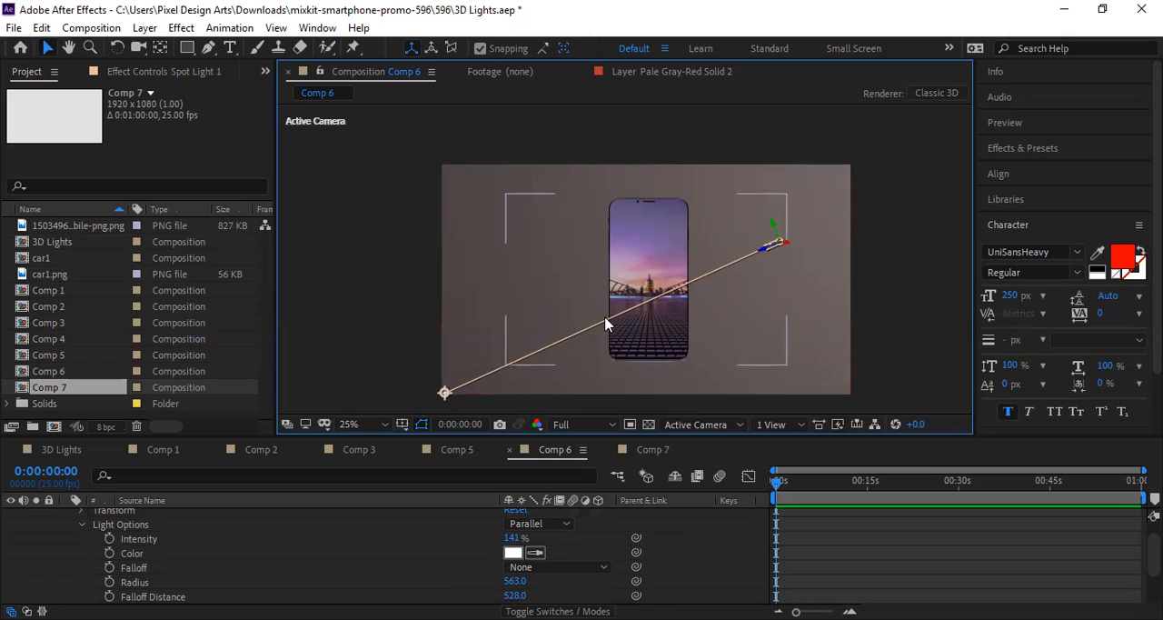
# Step: Switch Comp 6 to Custom View 1 and move the parallel light's source farther away from the phone layer
pyautogui.click(708, 424)
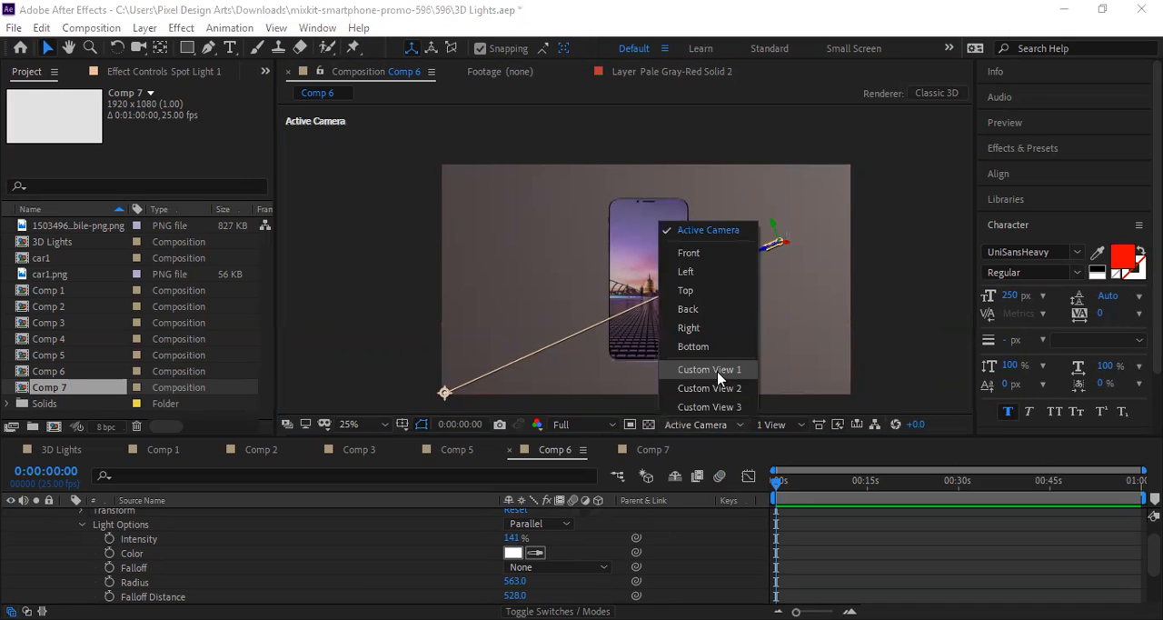
pyautogui.click(719, 377)
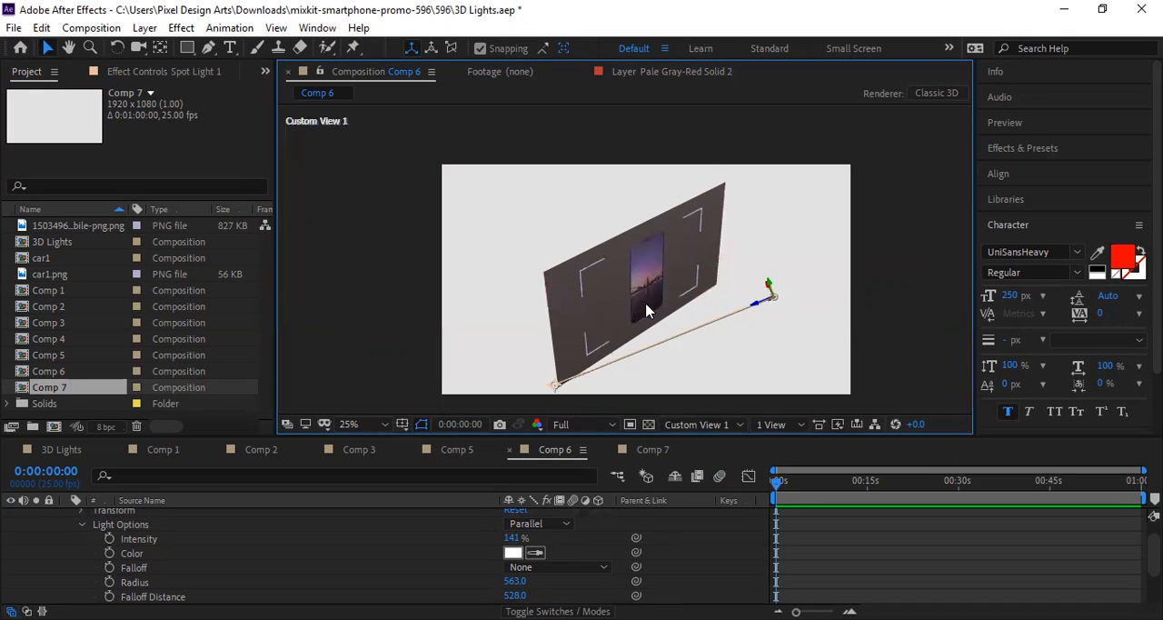
pyautogui.moveTo(778, 302); pyautogui.dragTo(840, 315)
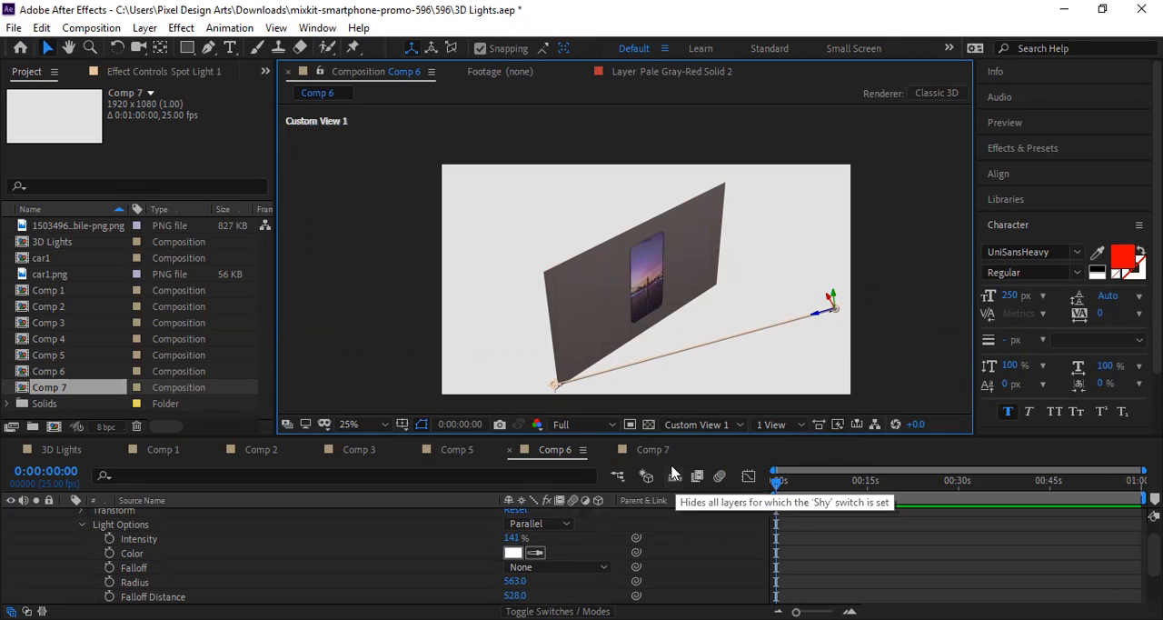
# Step: Review the lit PIXEL text in the 3D Lights composition and in Comp 7
pyautogui.click(50, 457)
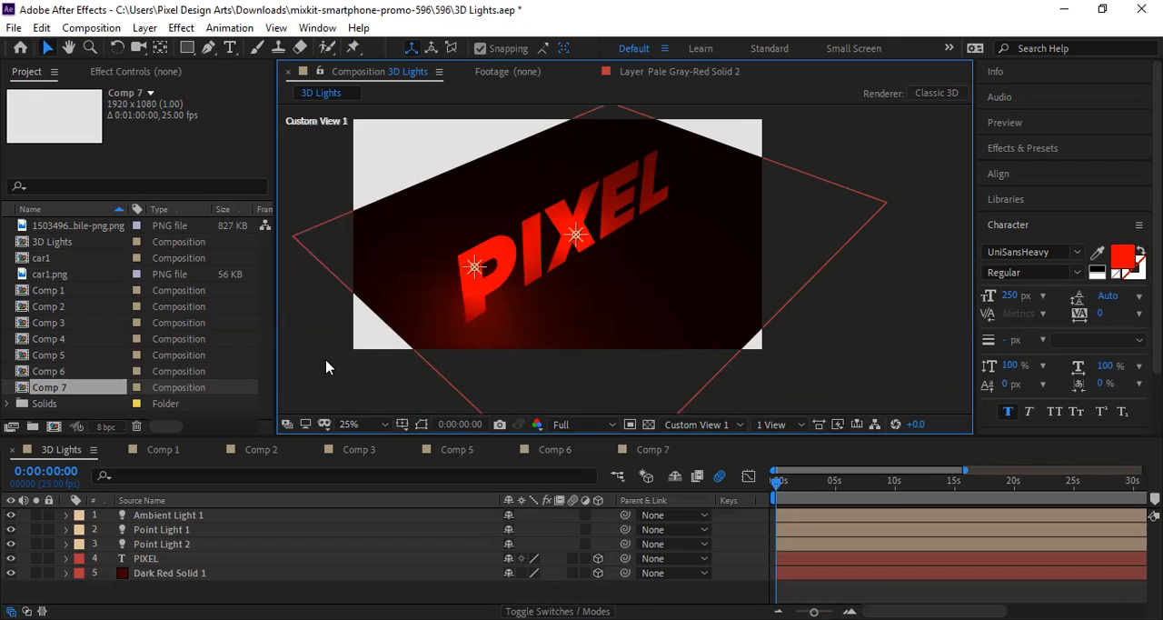
pyautogui.click(389, 221)
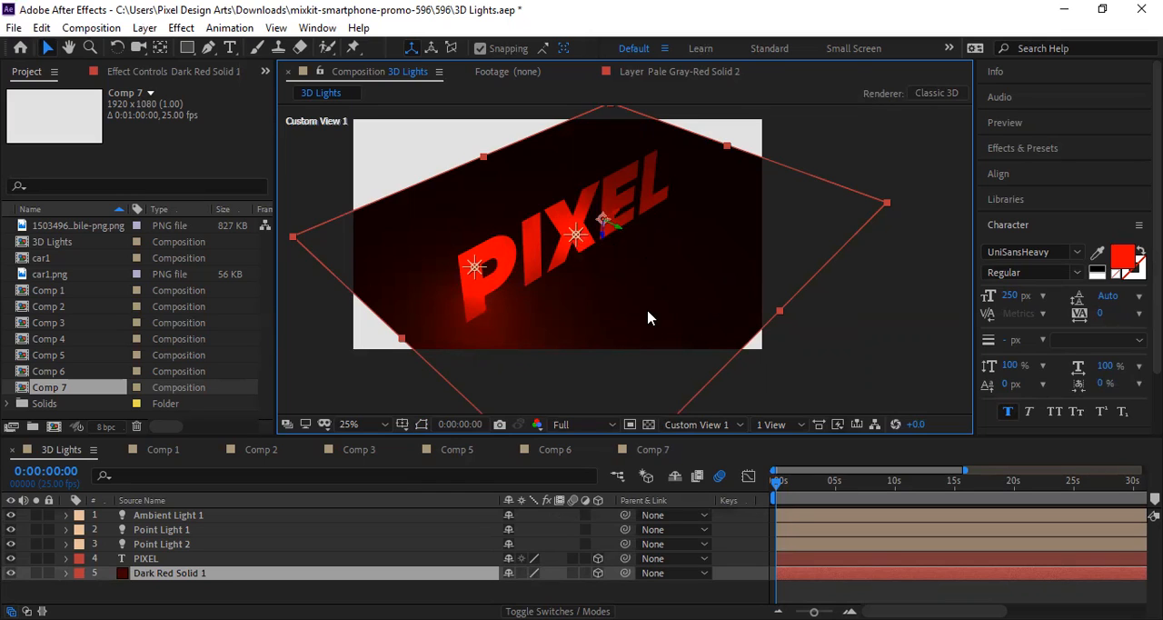
pyautogui.click(659, 452)
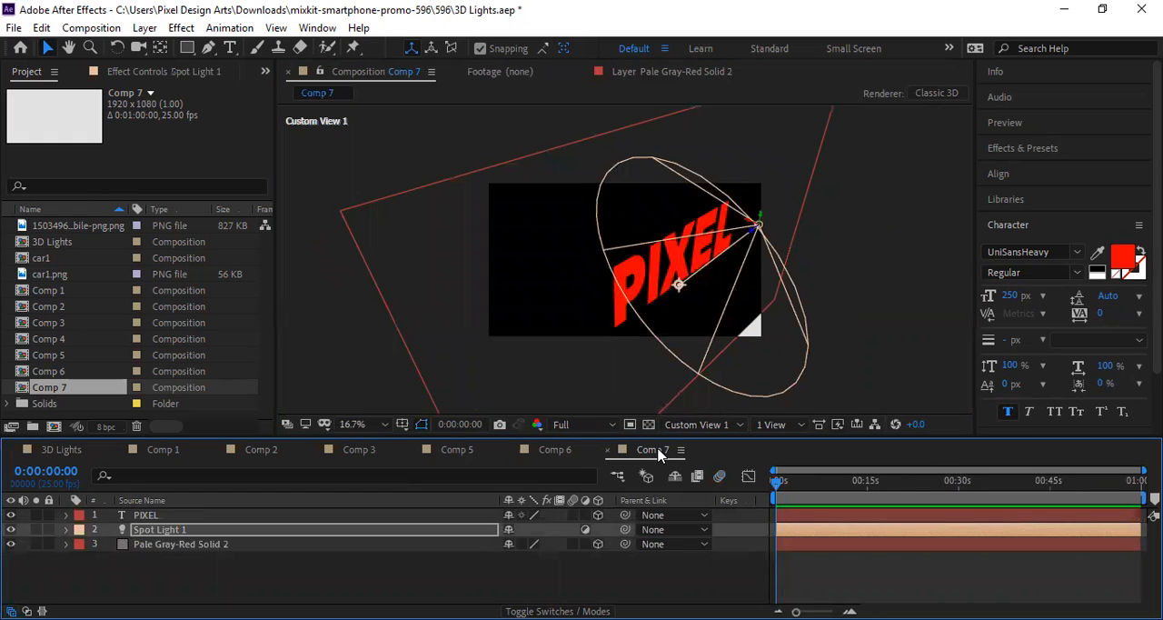
# Step: Create a new 1920 x 1080 composition at 25 fps with a one-minute duration
pyautogui.hotkey('ctrl', 'n')
pyautogui.click(691, 516)
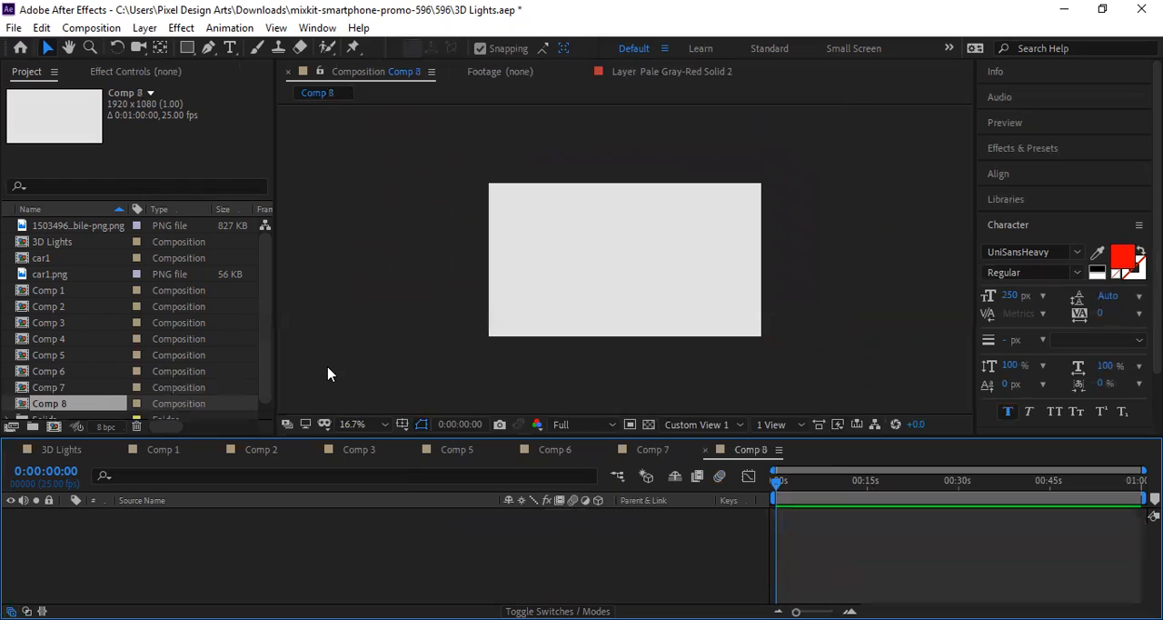
pyautogui.scroll(2, 575, 361)
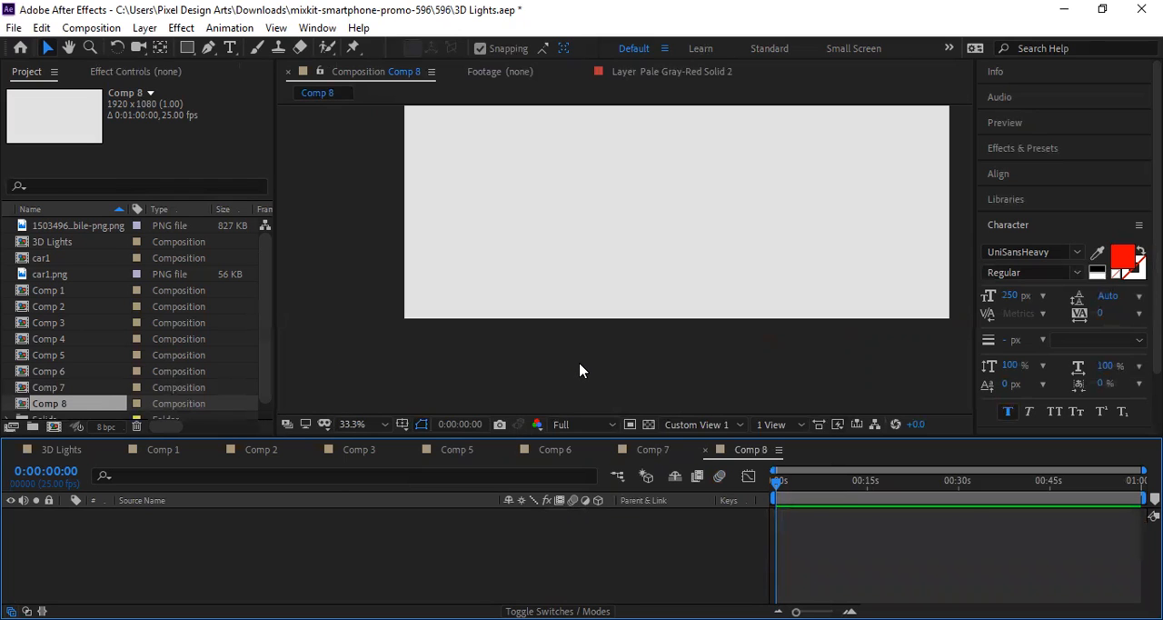
# Step: Add a 1920 x 1080 solid layer coloured pure red (FF0000) to Comp 8
pyautogui.hotkey('ctrl', 'y')
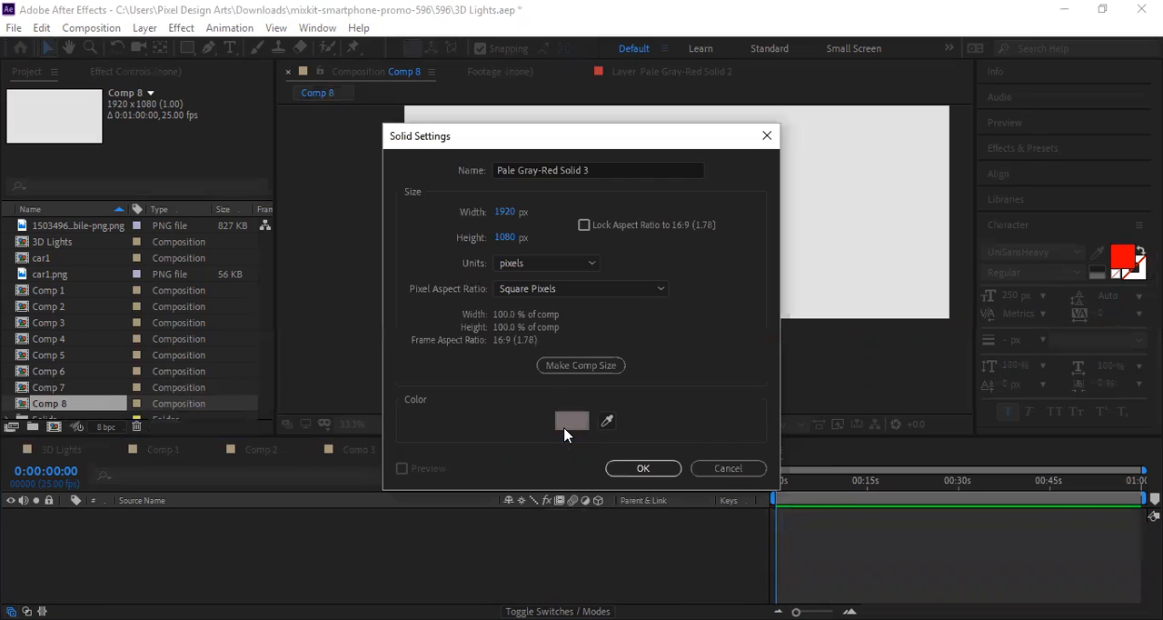
pyautogui.click(571, 420)
pyautogui.moveTo(537, 294)
pyautogui.mouseDown()
pyautogui.moveTo(361, 376)
pyautogui.moveTo(333, 418)
pyautogui.moveTo(379, 402)
pyautogui.moveTo(393, 187)
pyautogui.moveTo(528, 227)
pyautogui.moveTo(333, 192)
pyautogui.mouseUp()
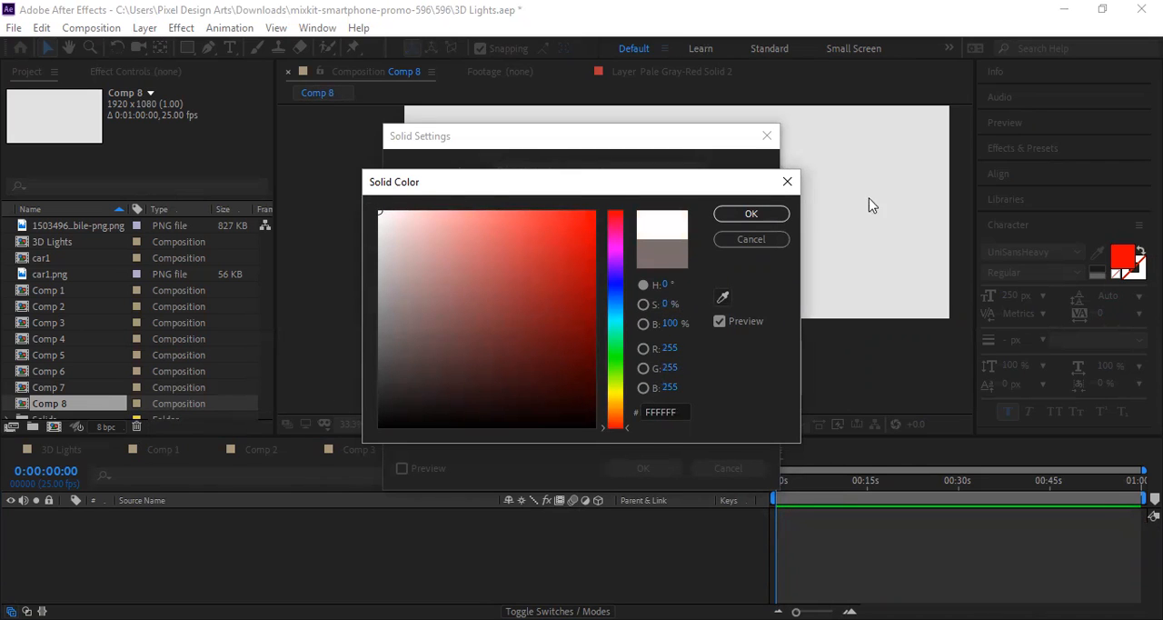
pyautogui.moveTo(558, 213); pyautogui.dragTo(611, 207)
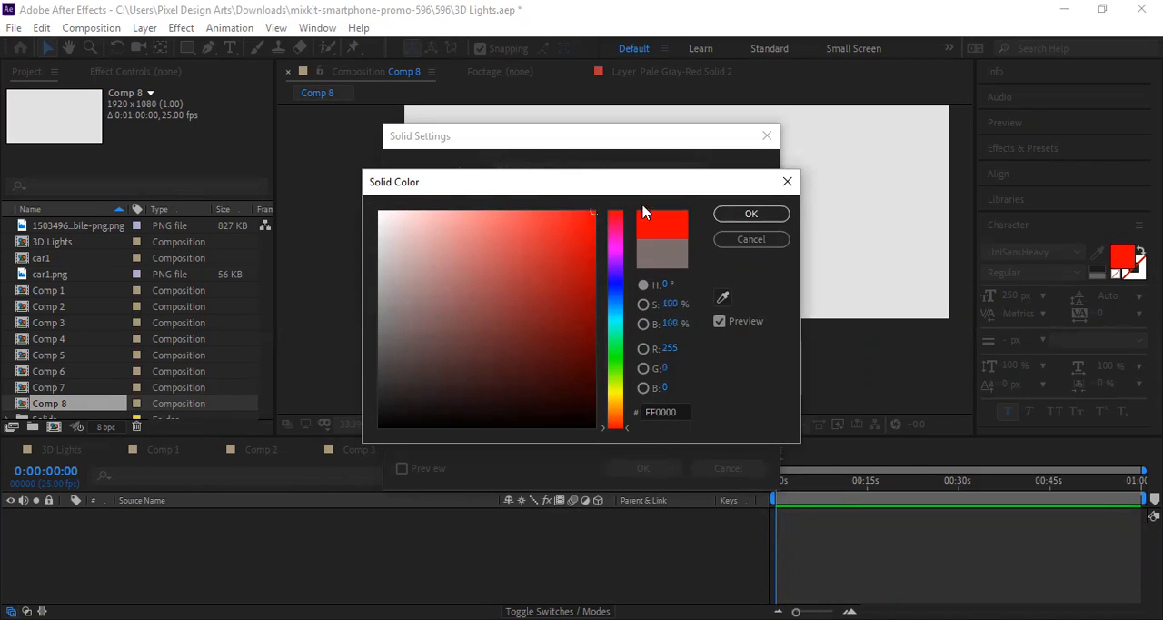
pyautogui.click(752, 215)
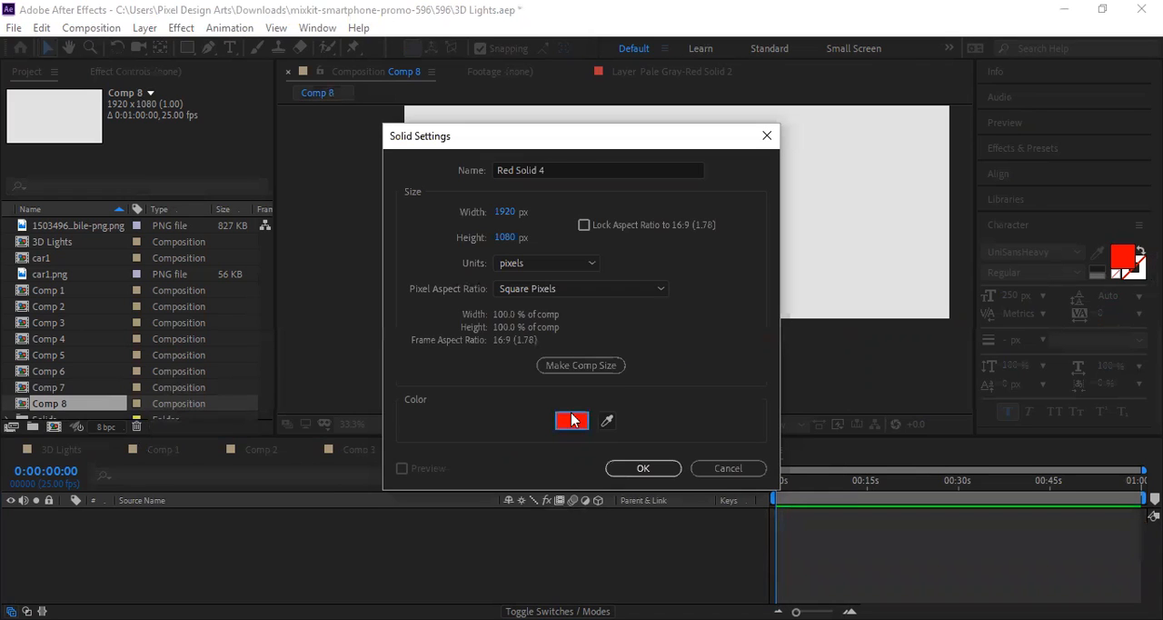
pyautogui.click(640, 468)
# Step: Turn the red solid into a 3D layer, comparing how it looks in Custom View 1 with 3D off and on
pyautogui.moveTo(625, 341); pyautogui.dragTo(657, 276)
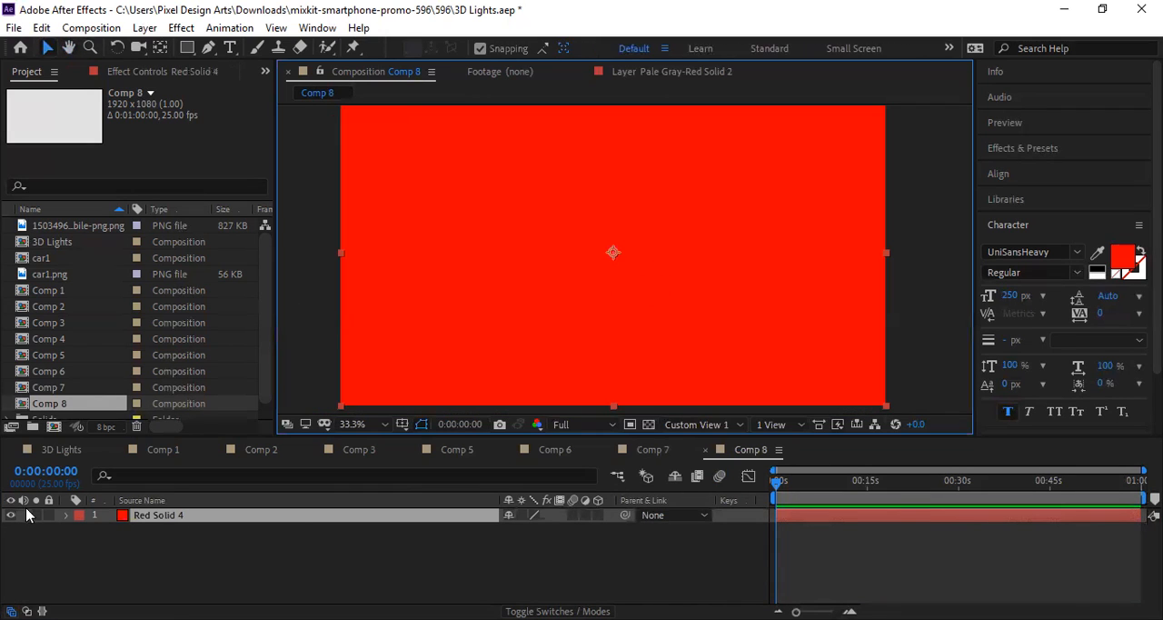
pyautogui.click(598, 515)
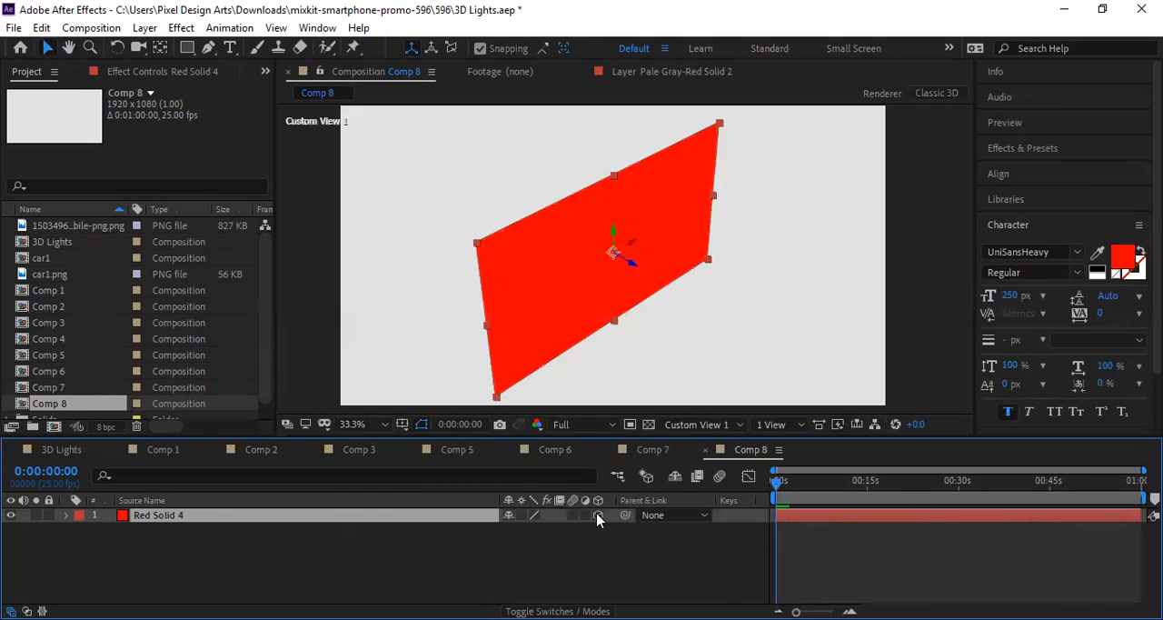
pyautogui.click(598, 516)
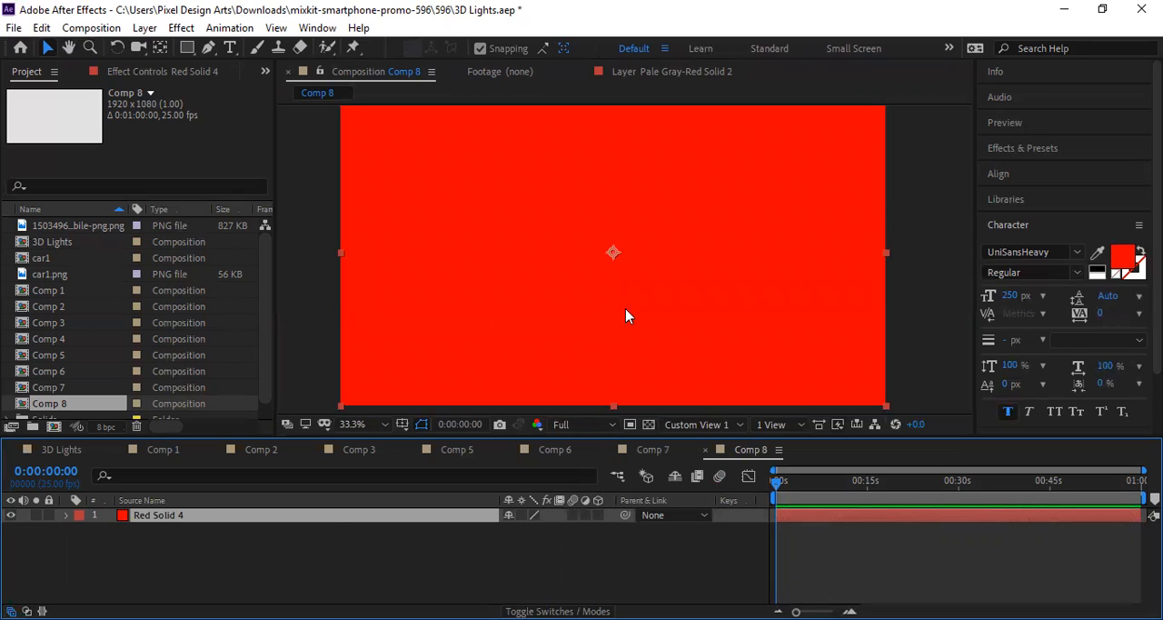
pyautogui.scroll(-1, 625, 310)
pyautogui.scroll(1, 559, 324)
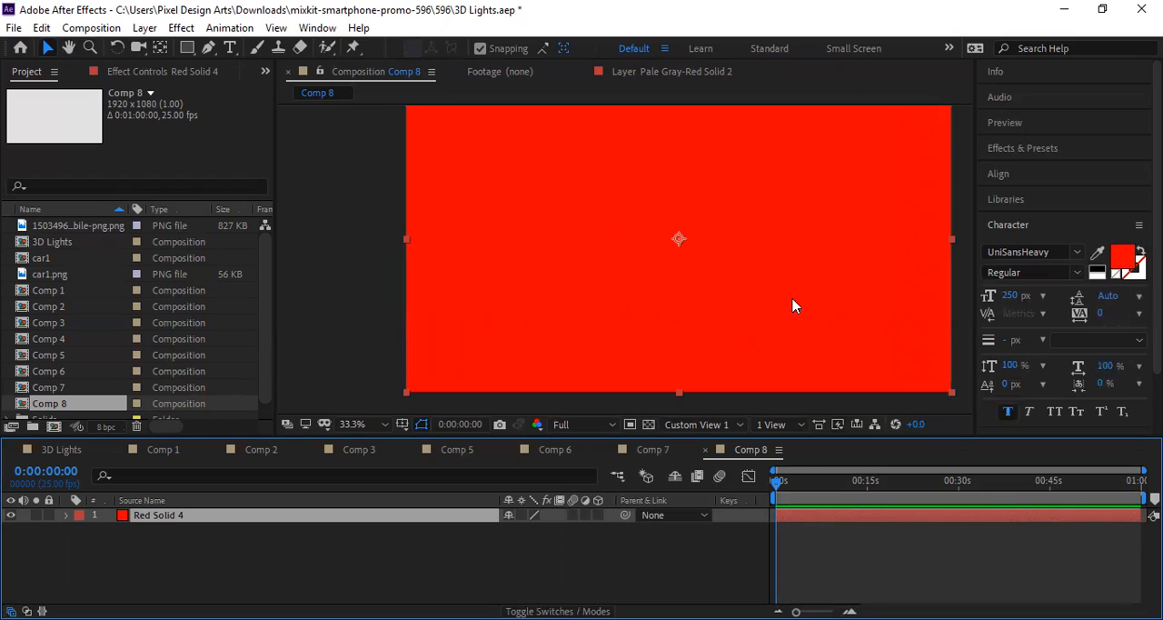
pyautogui.moveTo(740, 352); pyautogui.dragTo(675, 337)
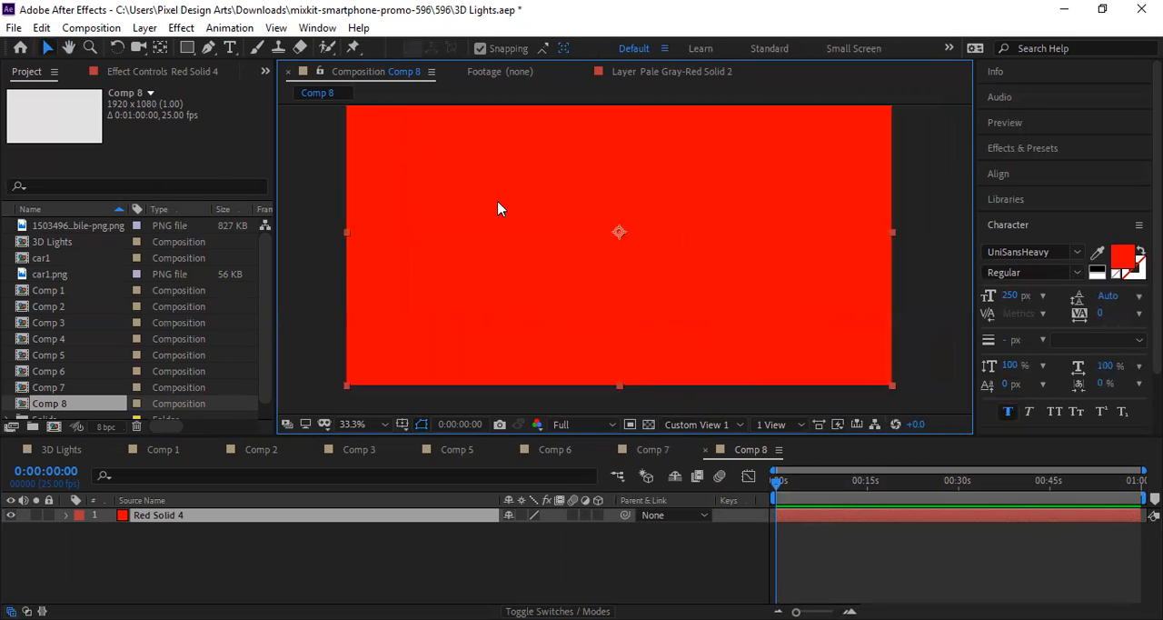
pyautogui.click(599, 515)
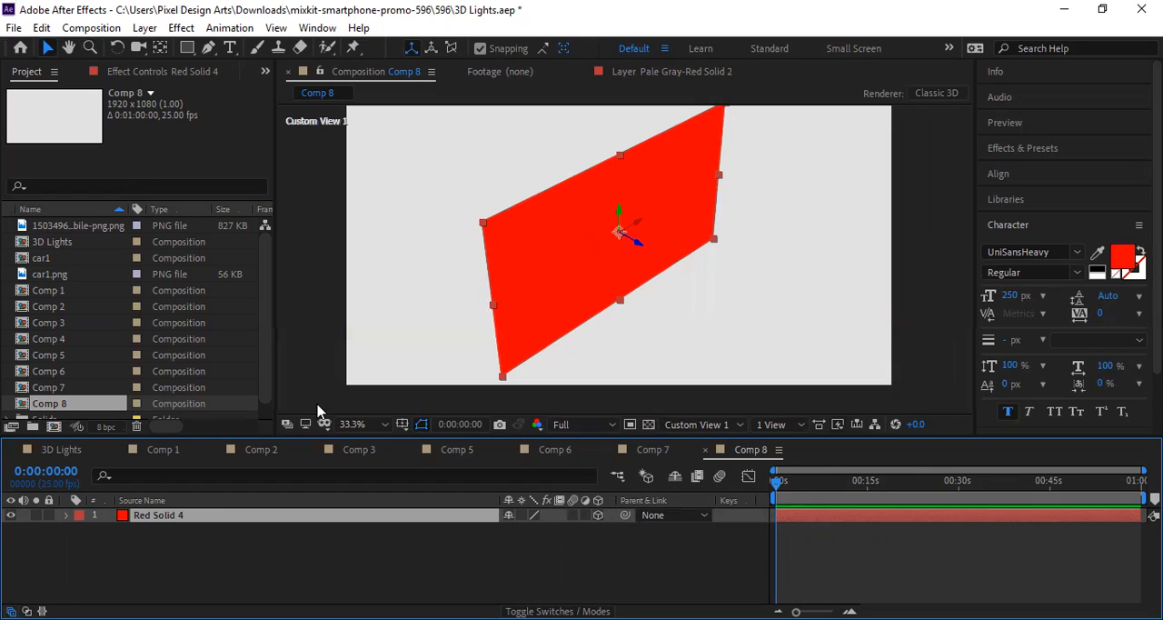
# Step: Scale the red solid up uniformly to 193% in its Transform properties
pyautogui.click(66, 516)
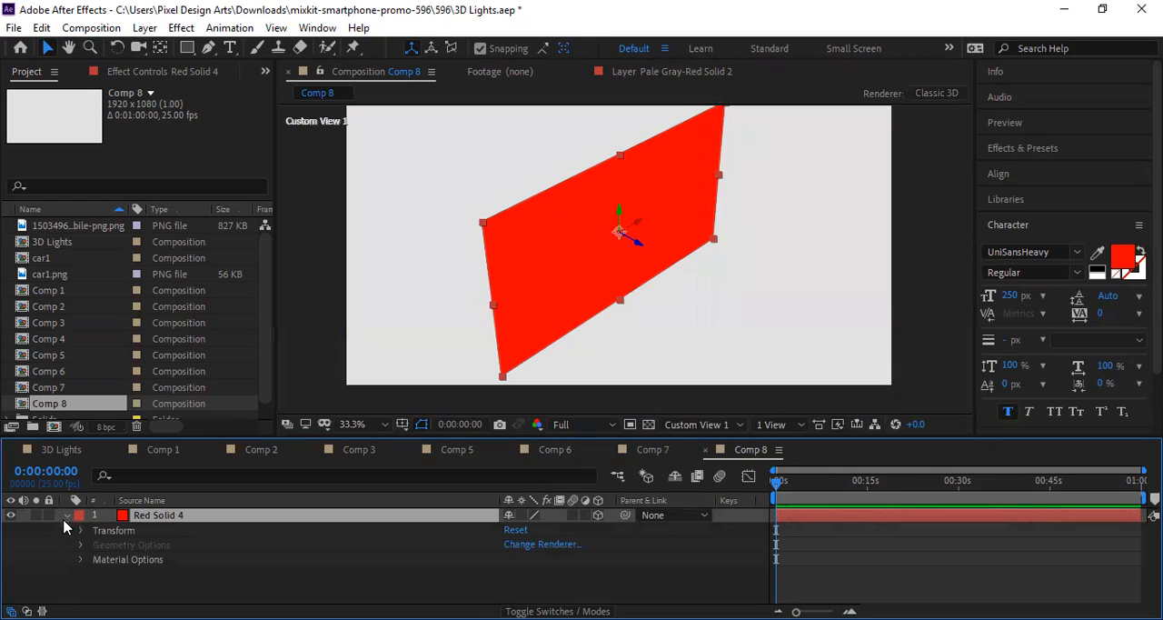
pyautogui.click(80, 531)
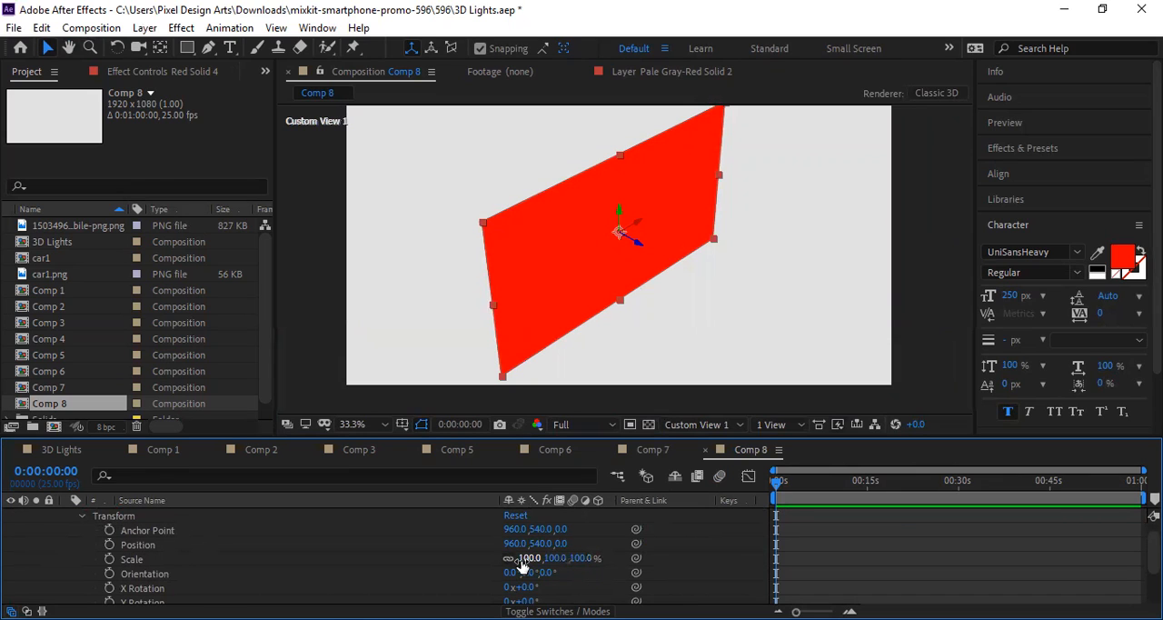
pyautogui.moveTo(523, 562); pyautogui.dragTo(598, 558)
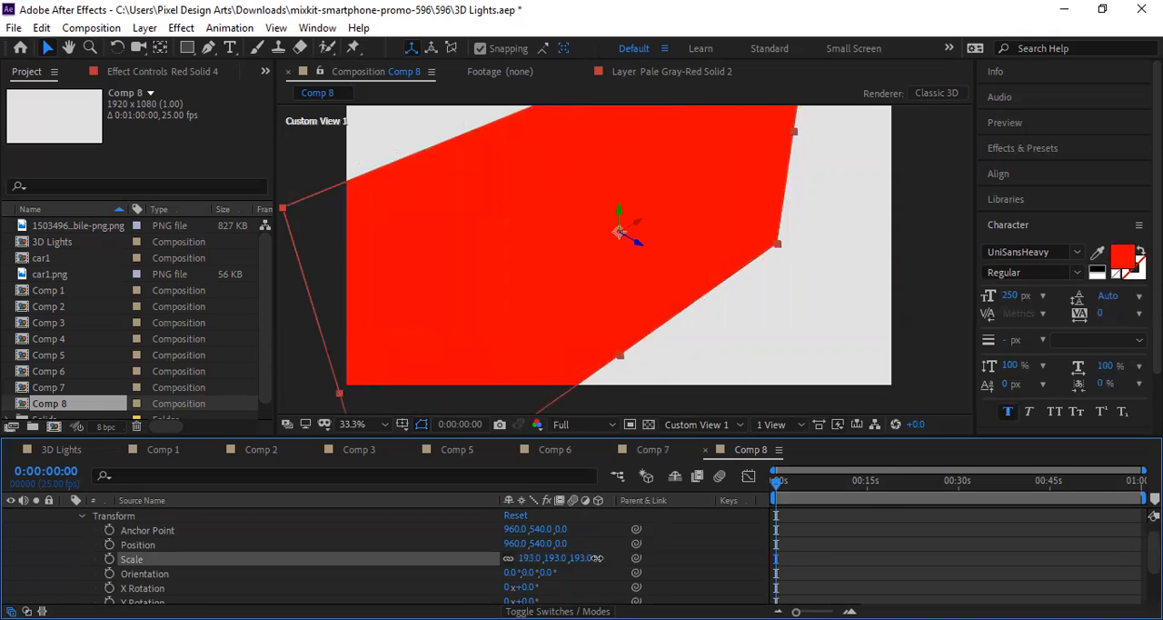
# Step: Move the red solid to about X 1087.3, Y 592.8 and set its Z position to 90
pyautogui.moveTo(651, 320); pyautogui.dragTo(677, 328)
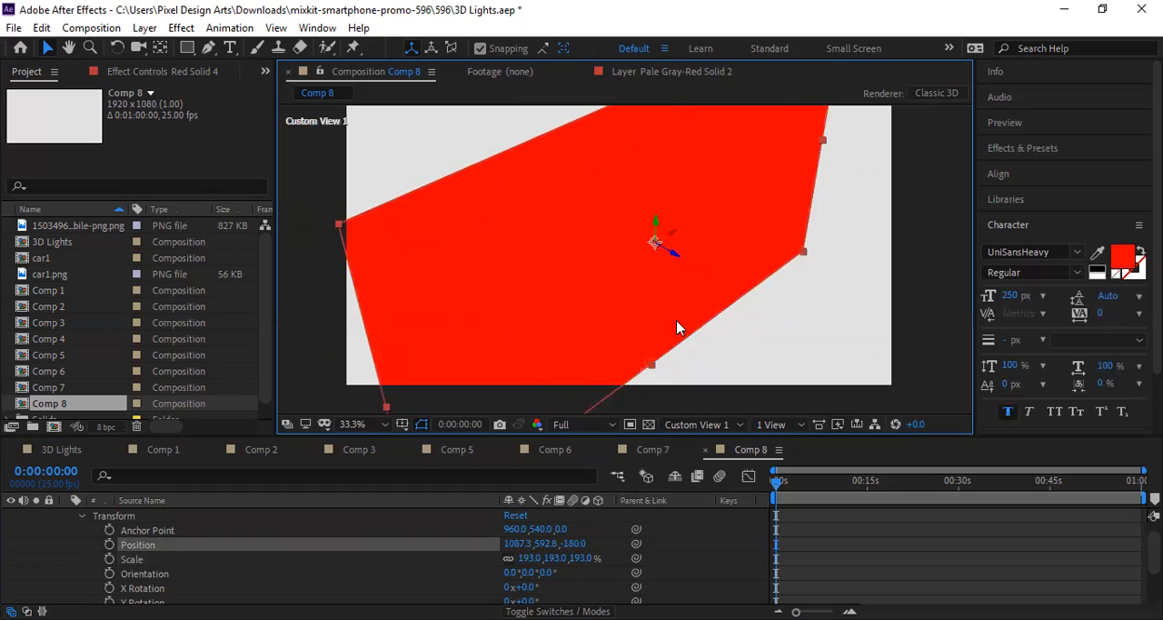
pyautogui.click(575, 542)
pyautogui.write('90')
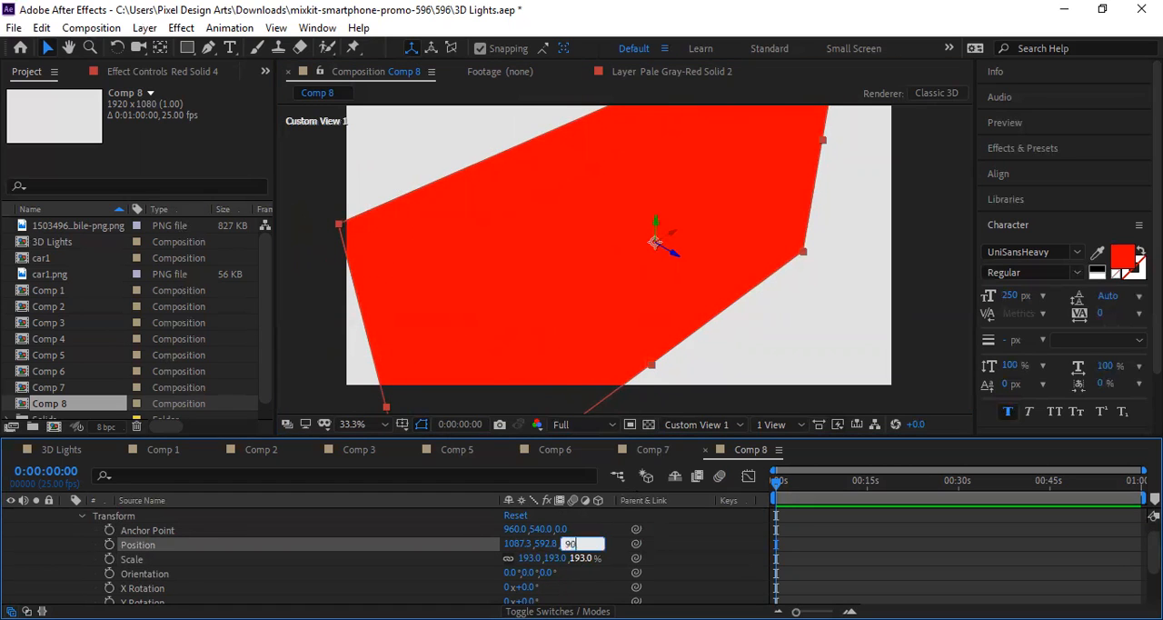
pyautogui.press('Return')
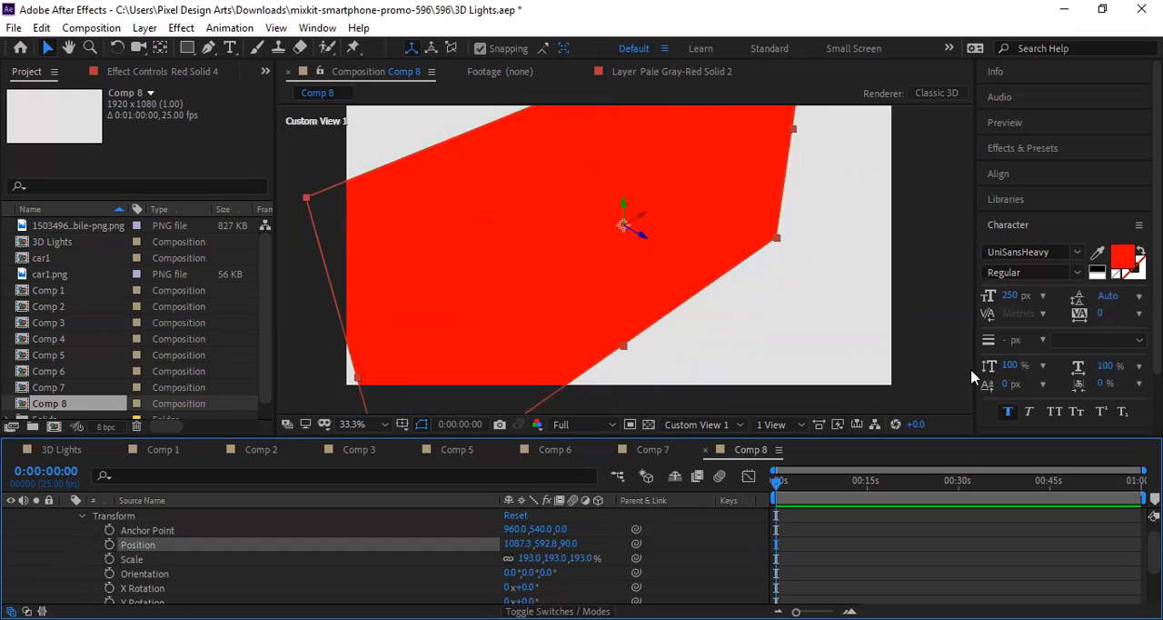
pyautogui.click(921, 342)
pyautogui.scroll(-2, 736, 353)
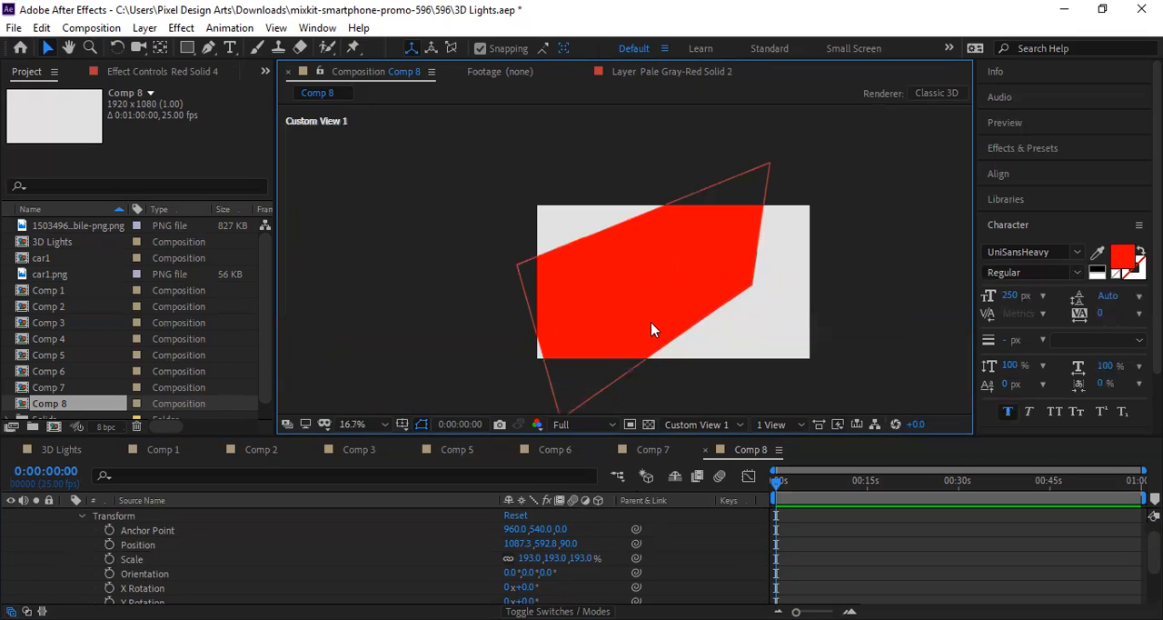
pyautogui.scroll(2, 657, 325)
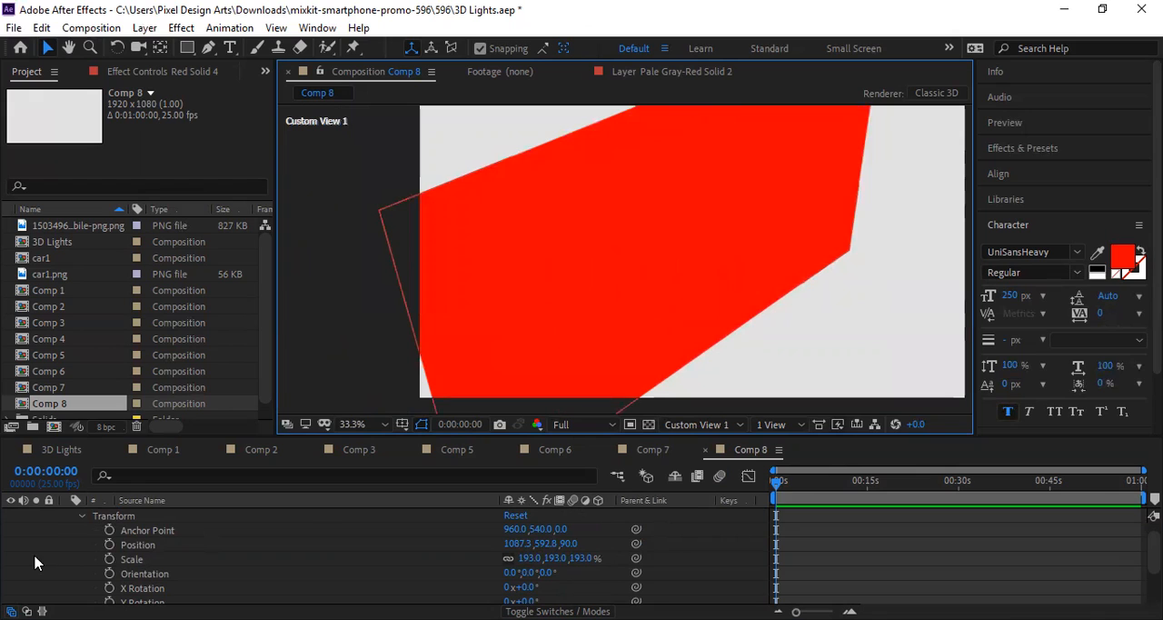
pyautogui.scroll(1, 64, 514)
pyautogui.click(66, 515)
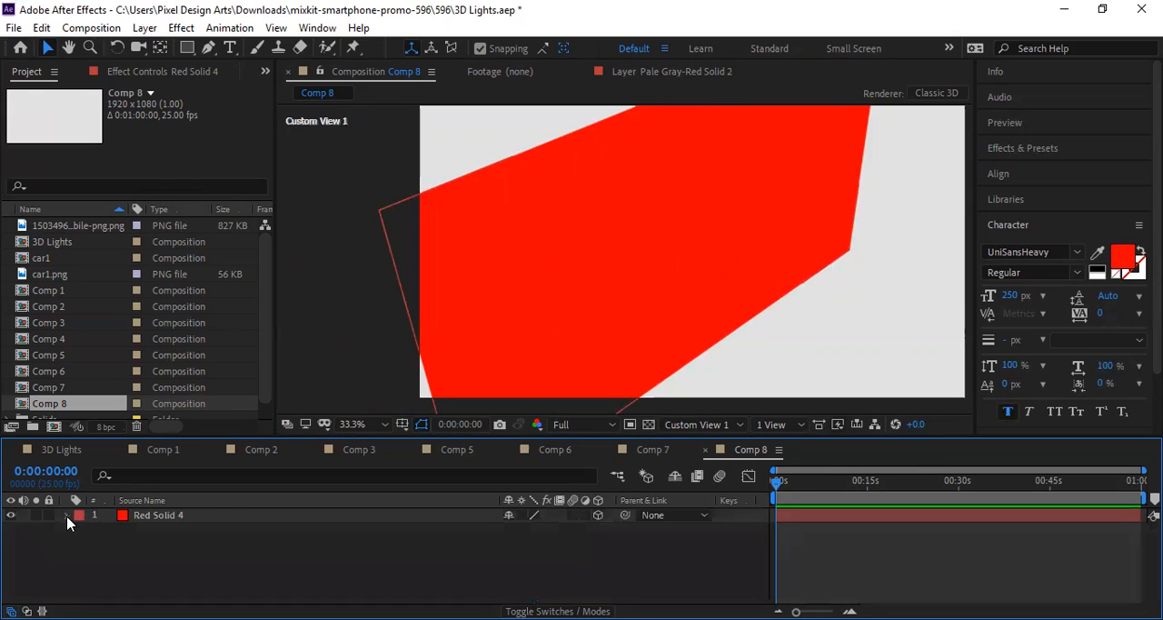
# Step: Add a text layer reading PIXEL over the red solid
pyautogui.click(230, 47)
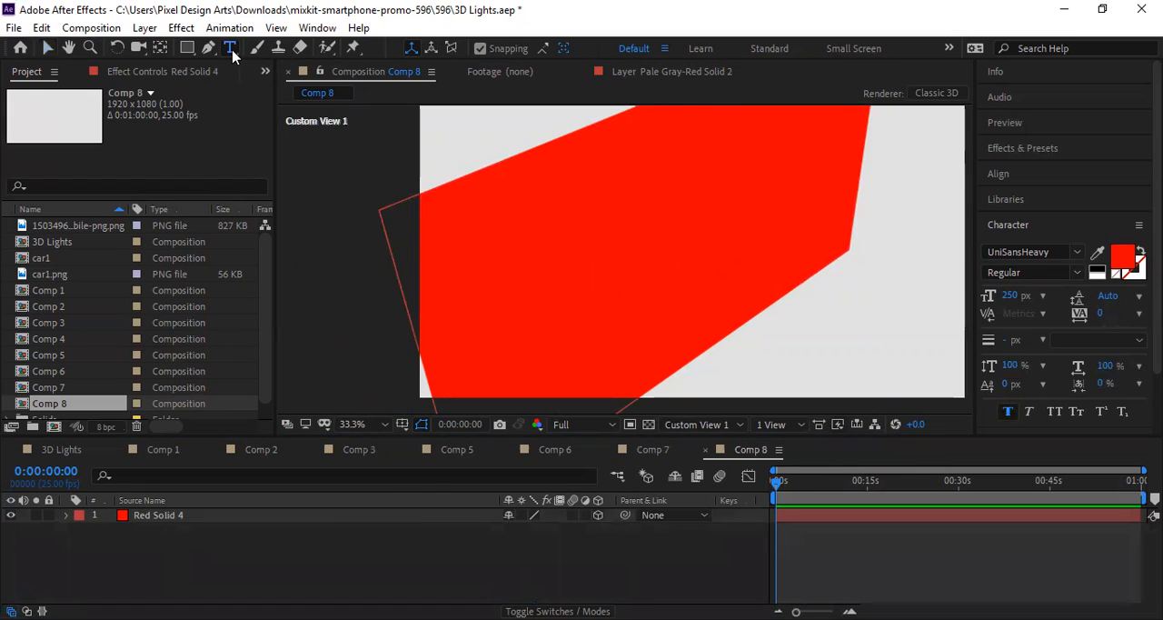
pyautogui.click(583, 272)
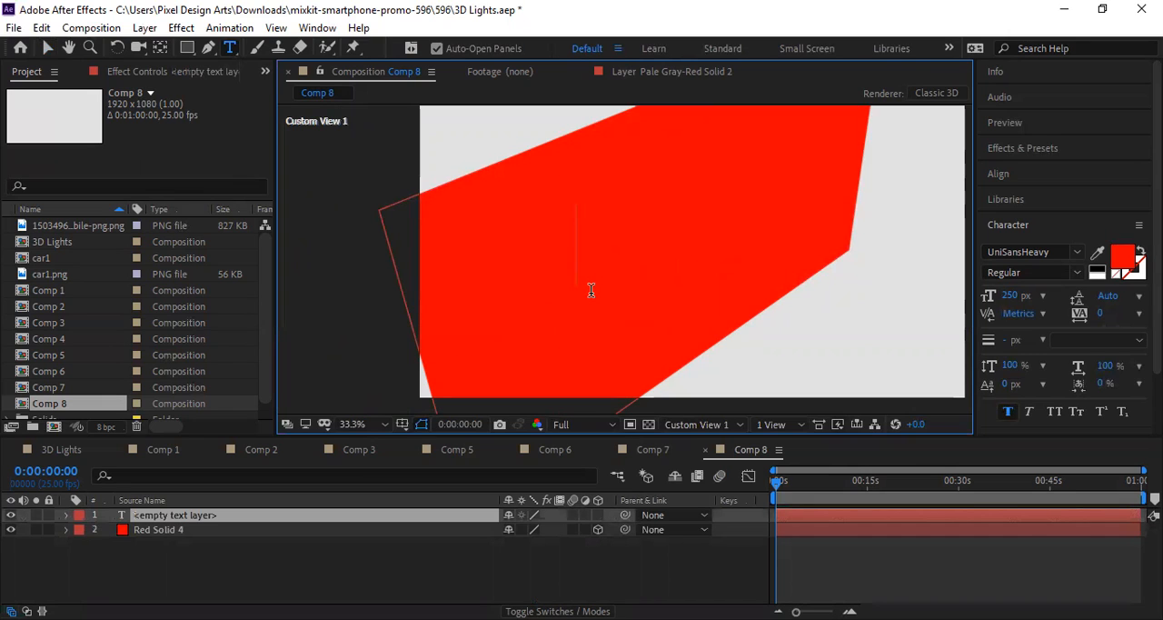
pyautogui.write('PIXEL')
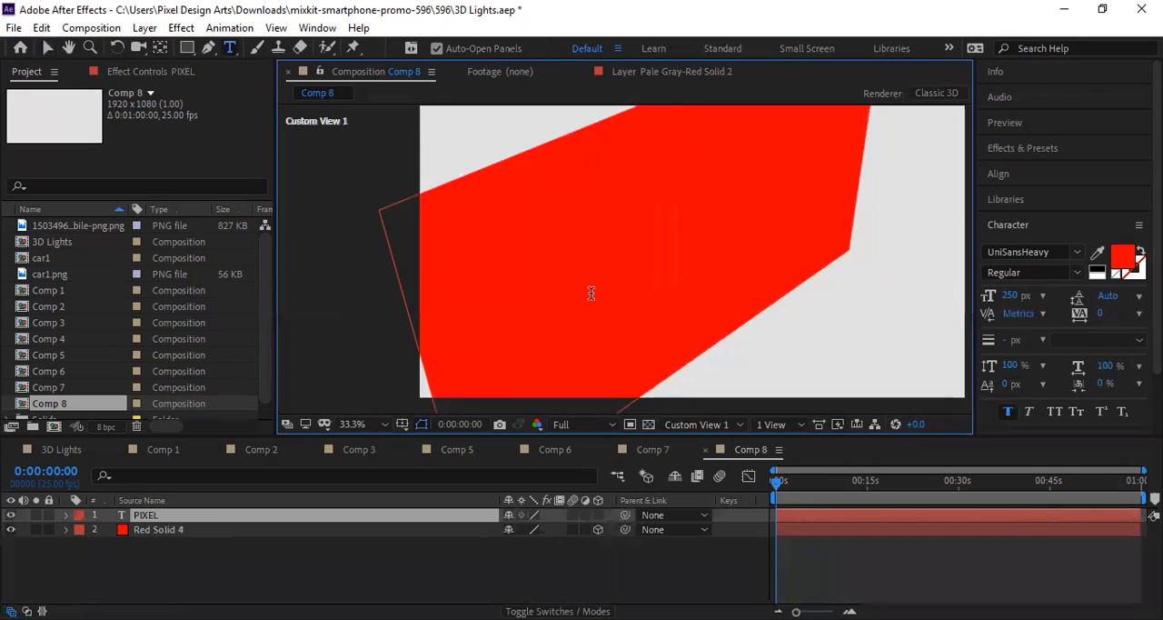
# Step: Change the fill colour of the whole PIXEL text to white (FFFFFF)
pyautogui.hotkey('ctrl', 'a')
pyautogui.click(1126, 259)
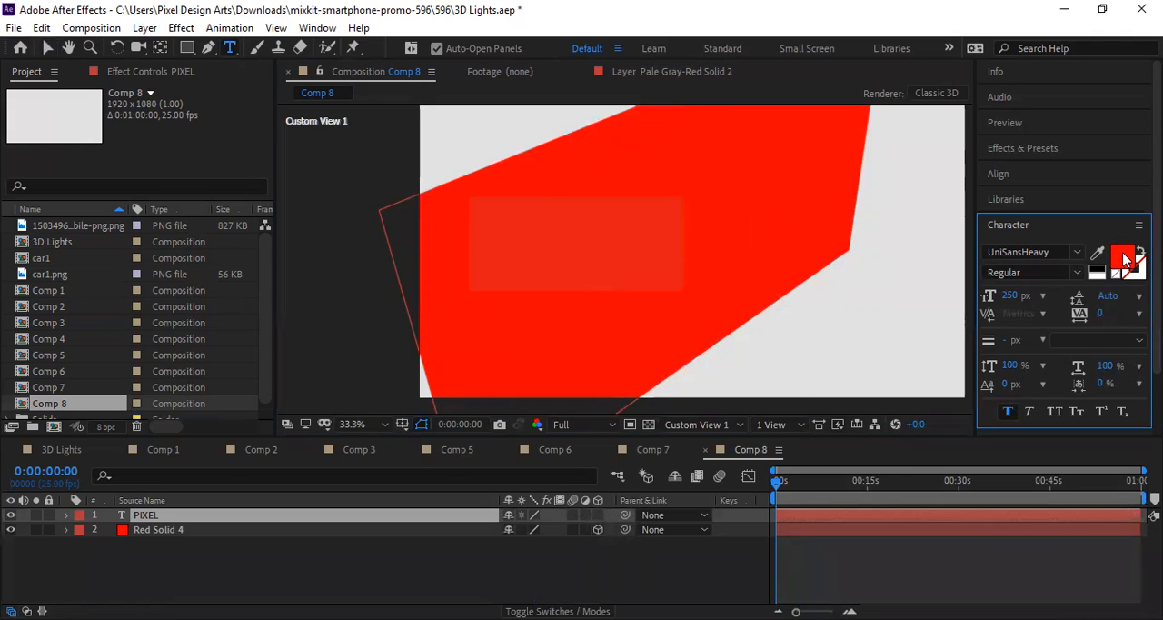
pyautogui.moveTo(381, 215); pyautogui.dragTo(321, 173)
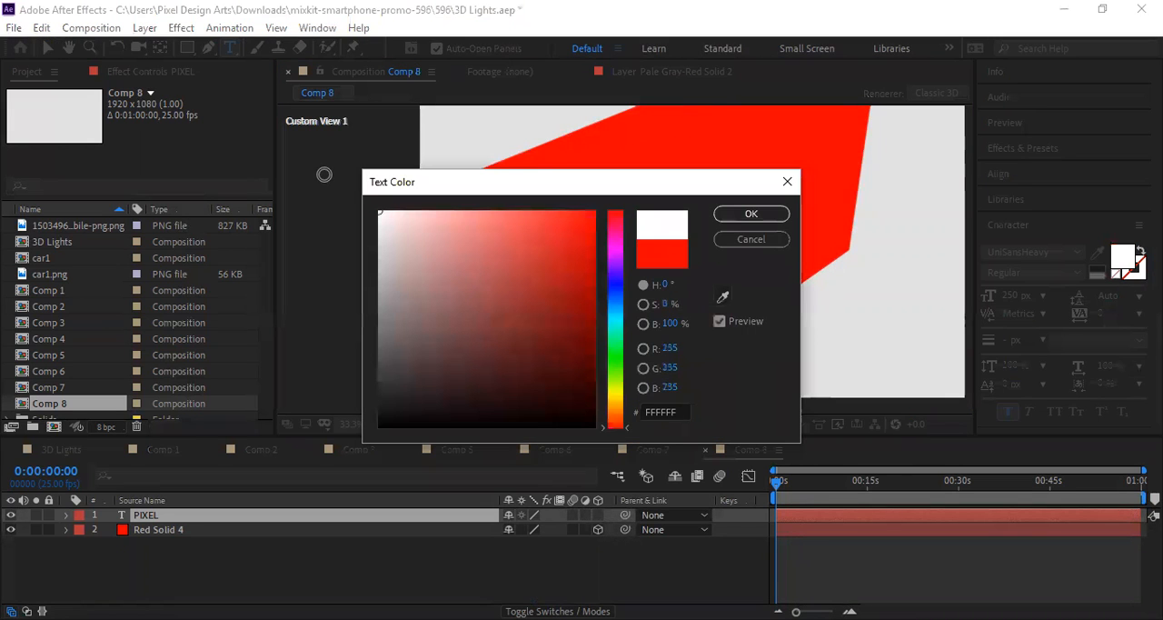
pyautogui.click(763, 216)
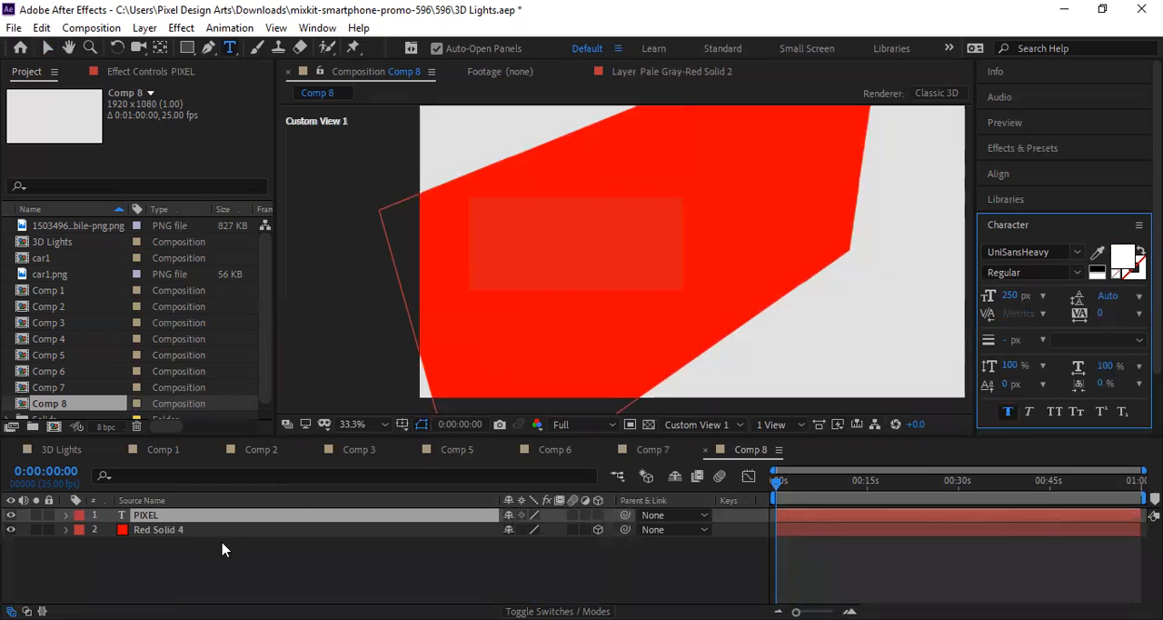
pyautogui.click(48, 47)
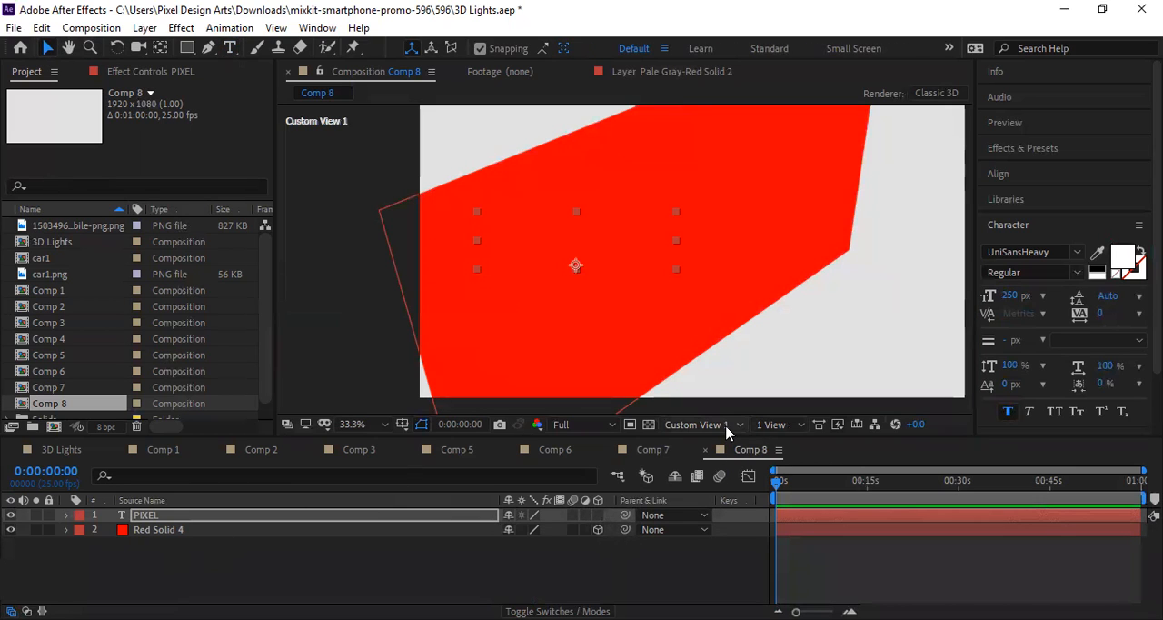
# Step: Check the PIXEL text over the red solid from the Active Camera view, and return to Custom View 1
pyautogui.click(768, 428)
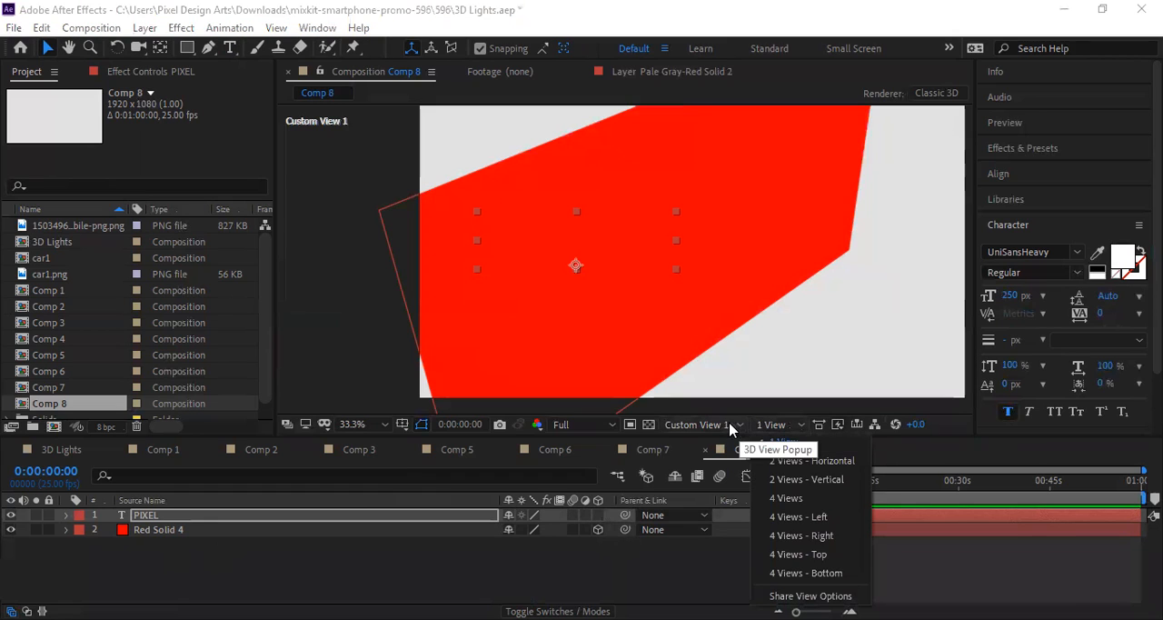
pyautogui.click(705, 424)
pyautogui.click(708, 236)
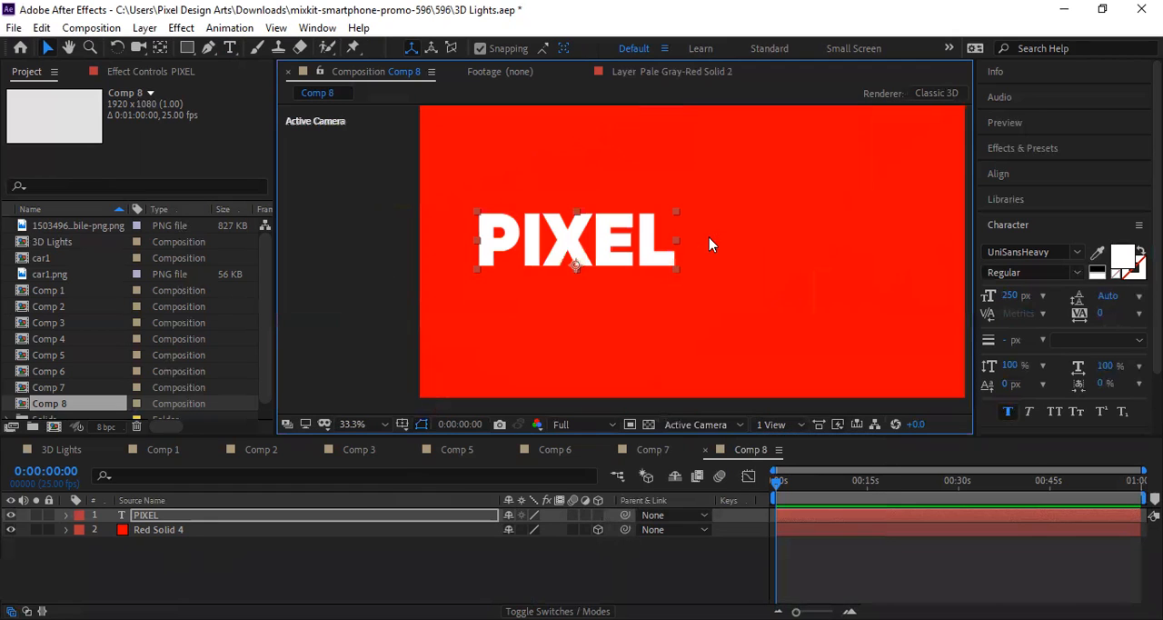
pyautogui.scroll(-1, 675, 316)
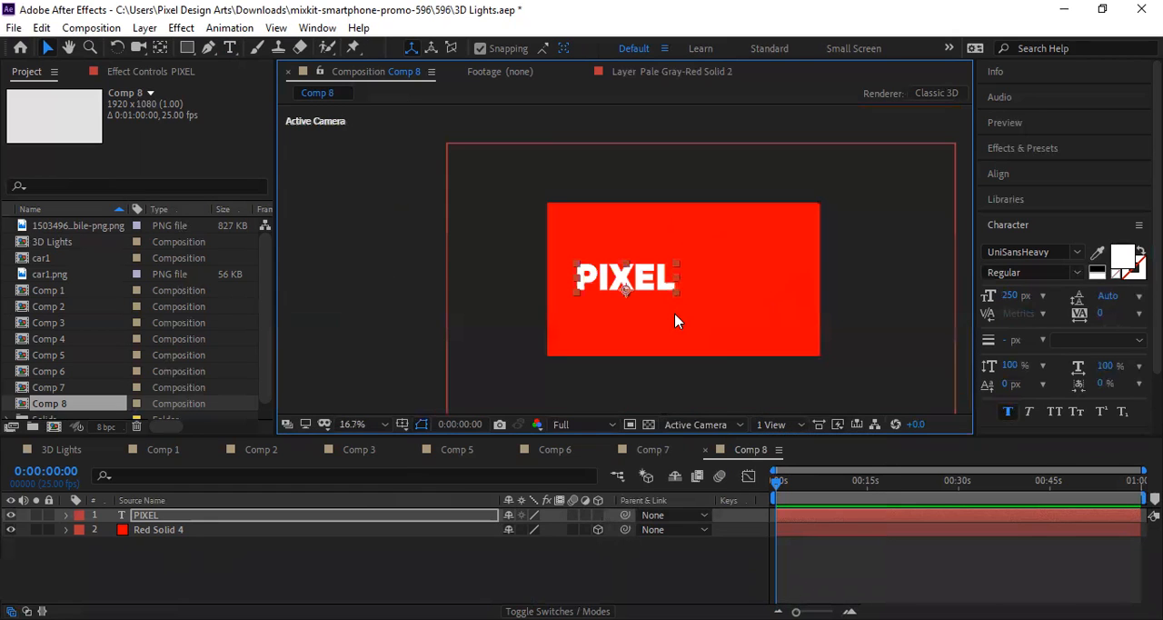
pyautogui.click(700, 427)
pyautogui.click(724, 369)
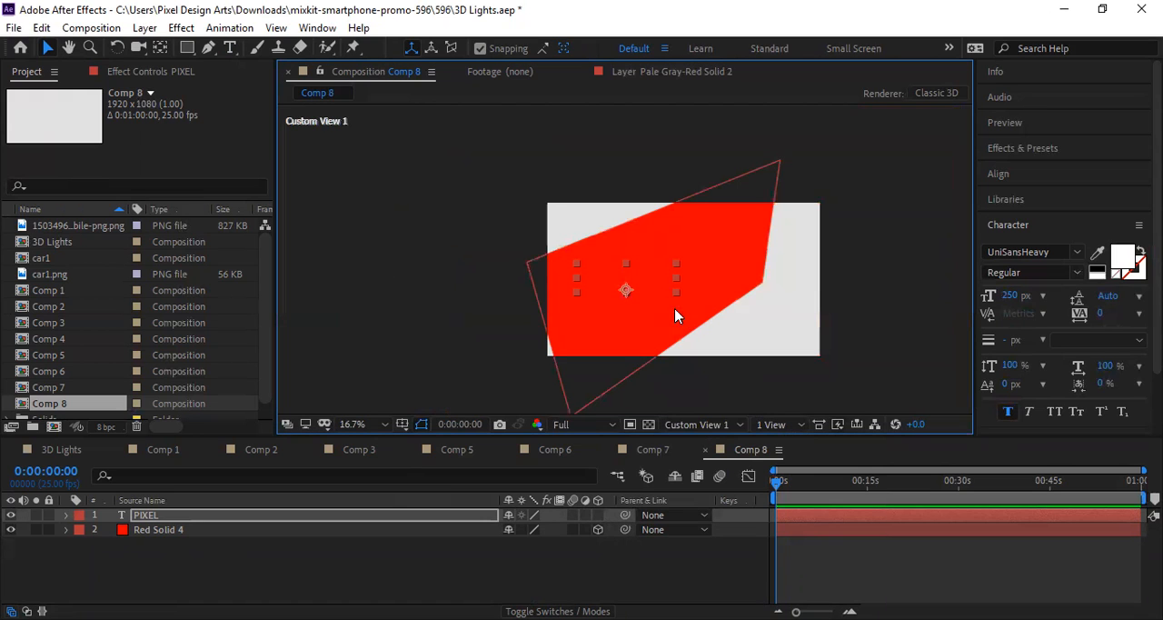
# Step: Turn the PIXEL text into a 3D layer and keep the red solid as a 3D layer behind it
pyautogui.click(598, 515)
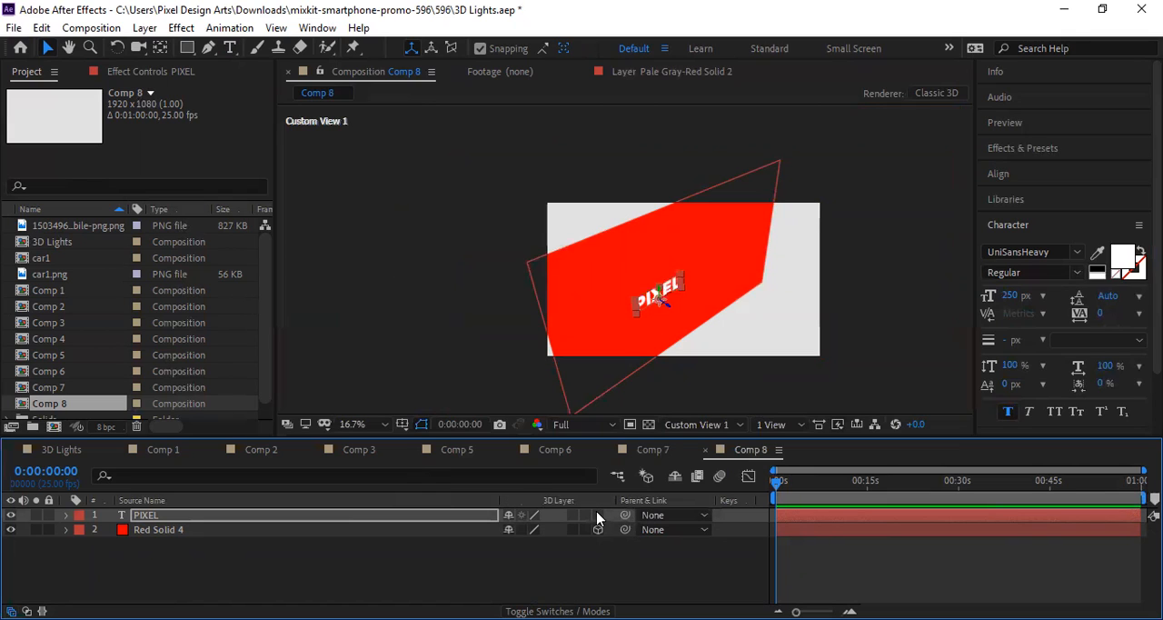
pyautogui.click(597, 515)
pyautogui.press('=')
pyautogui.press('=')
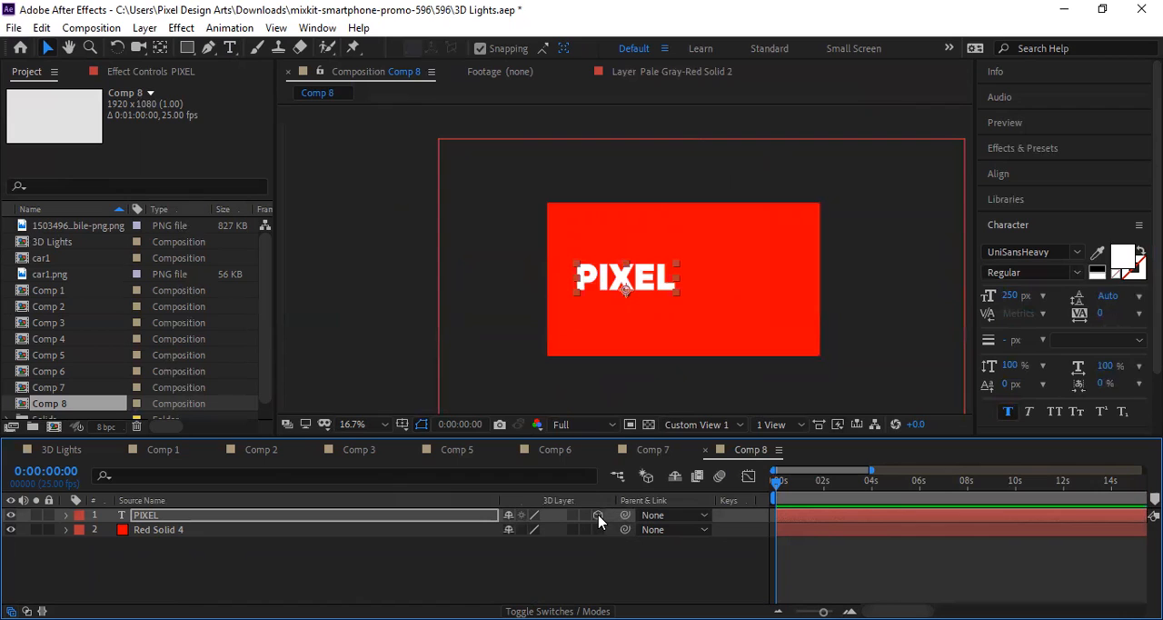
pyautogui.click(598, 515)
pyautogui.click(597, 529)
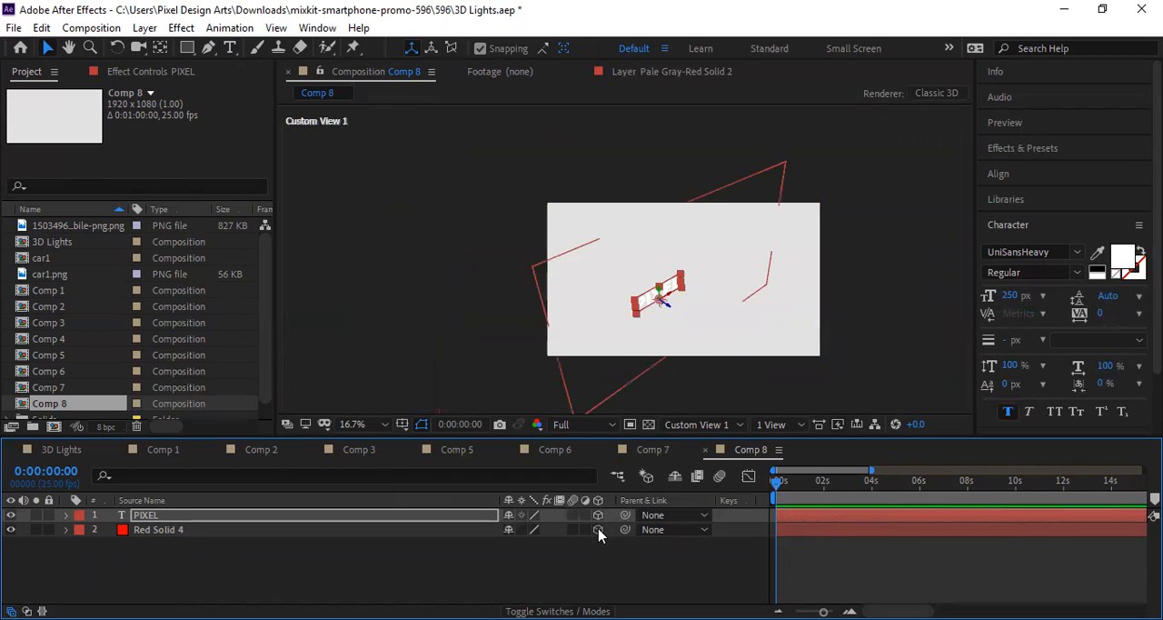
pyautogui.scroll(2, 649, 312)
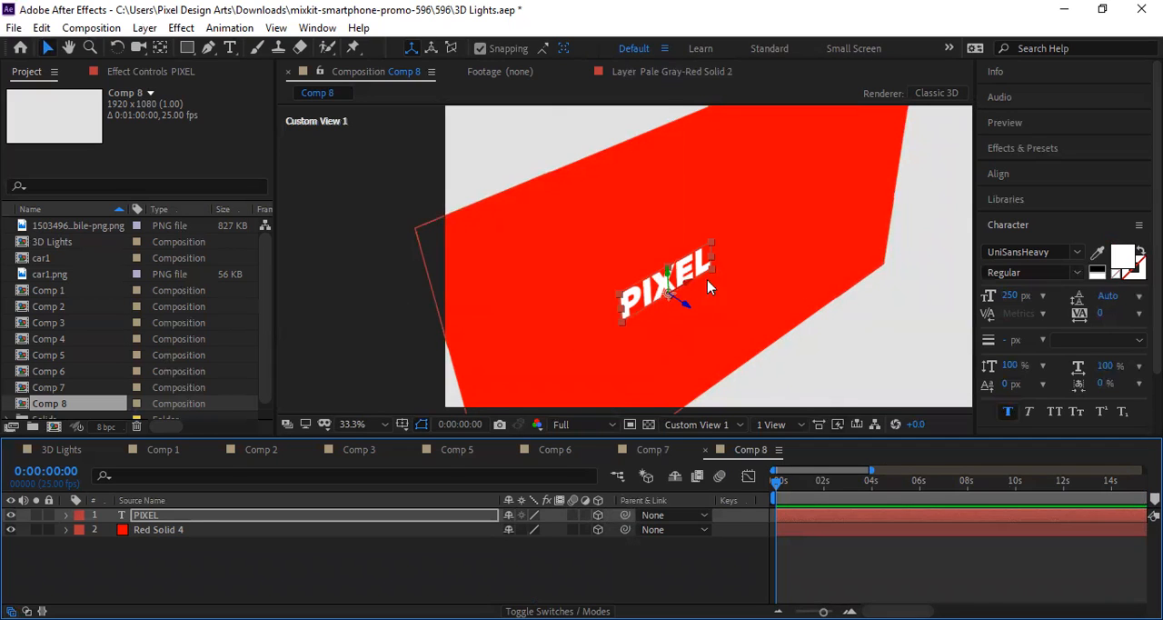
# Step: Compare the PIXEL text as a 2D and as a 3D layer over the red solid, ending with 3D enabled
pyautogui.click(599, 515)
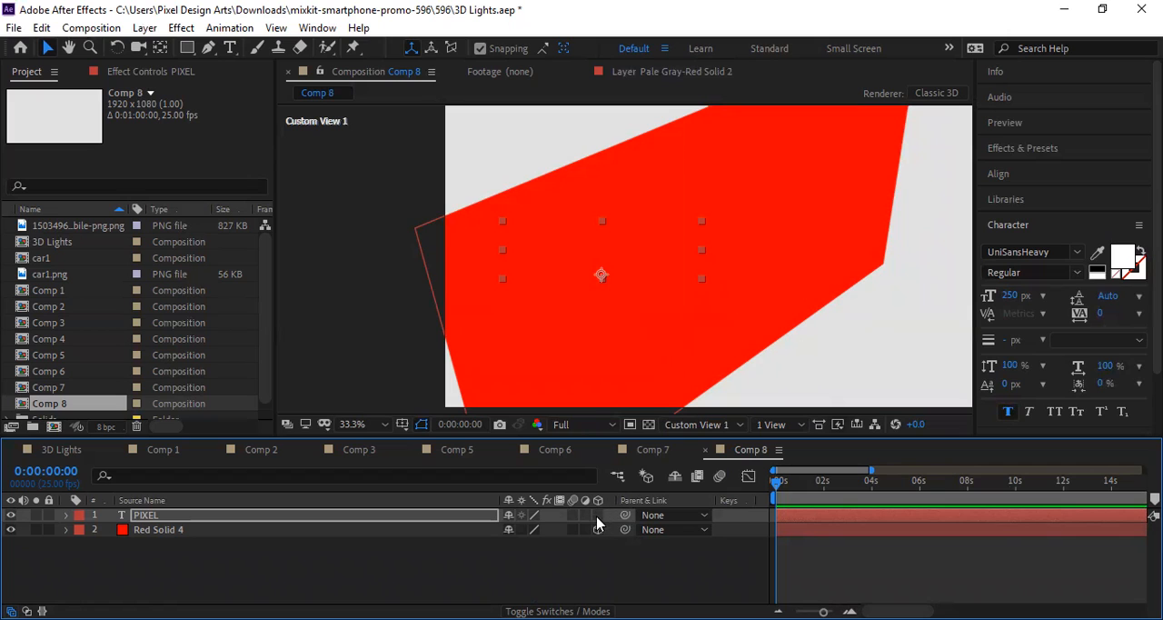
pyautogui.click(347, 275)
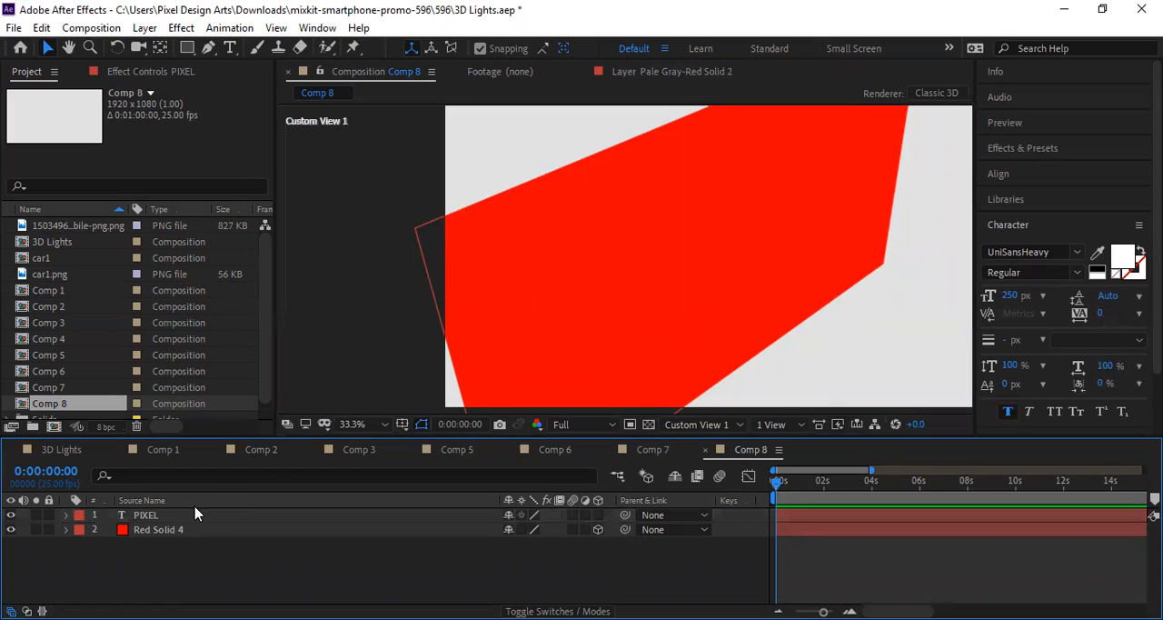
pyautogui.click(193, 515)
pyautogui.click(185, 531)
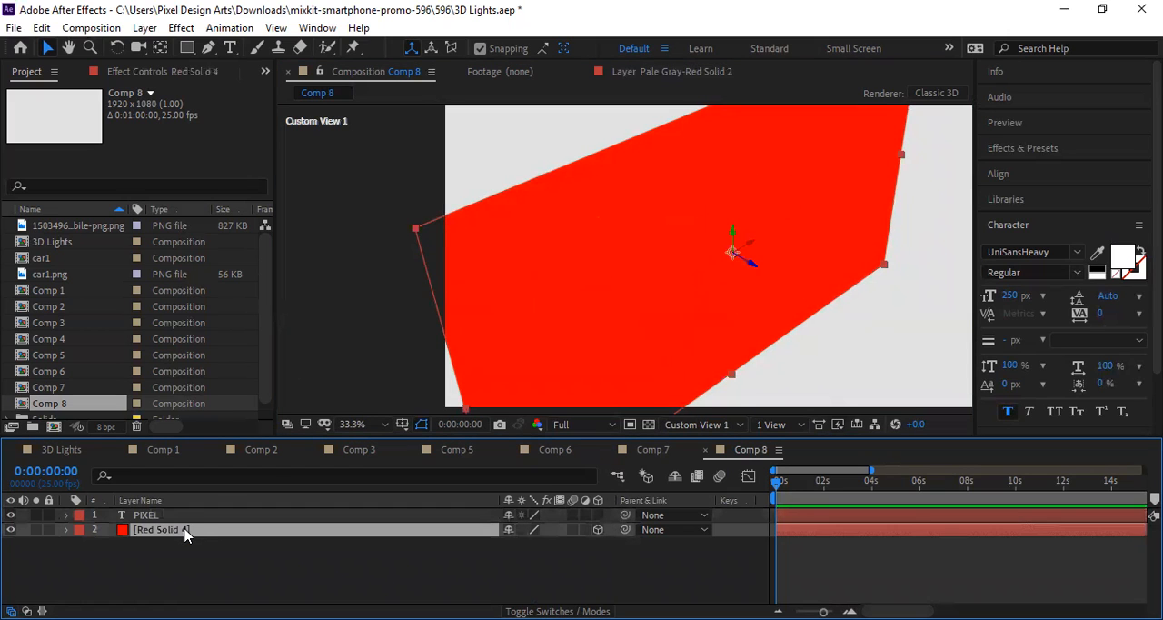
pyautogui.click(186, 517)
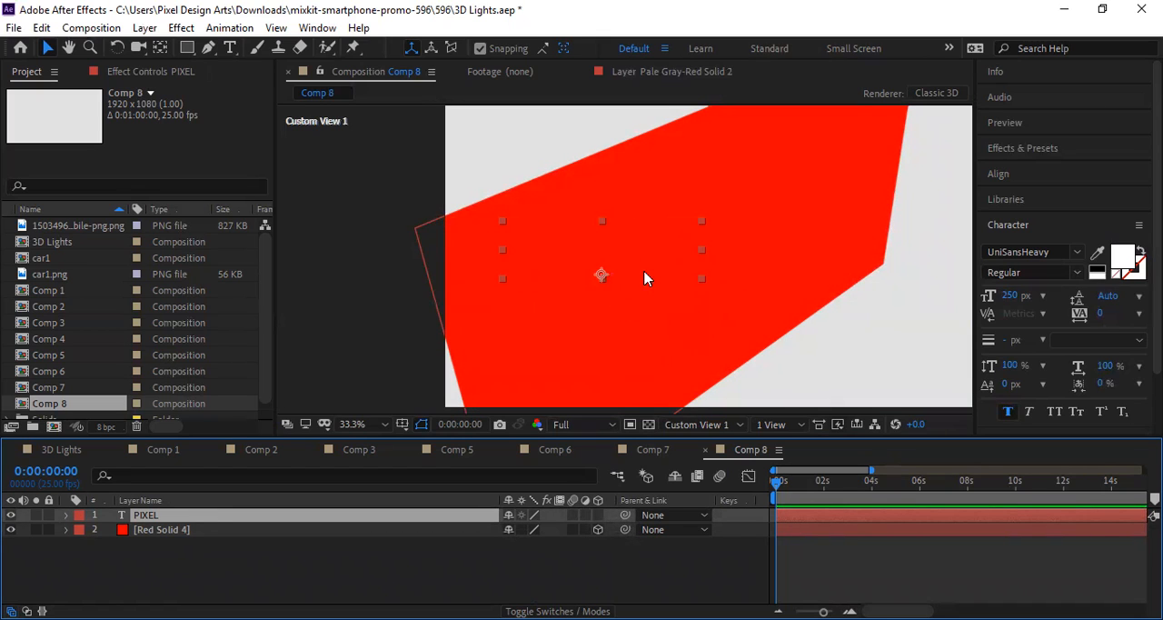
pyautogui.click(598, 515)
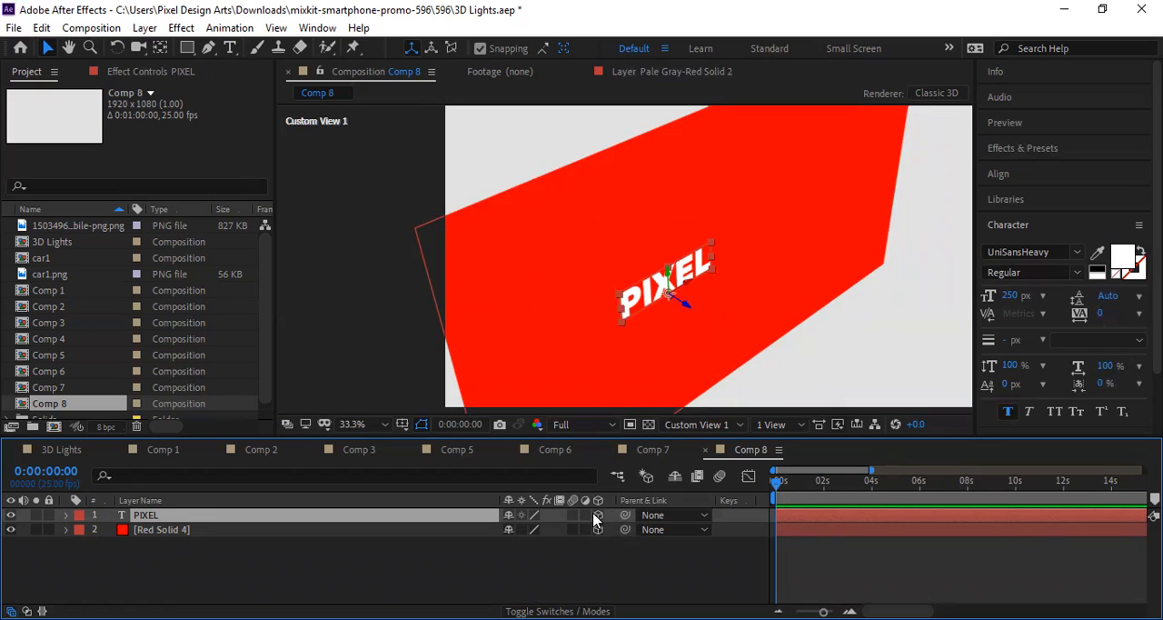
# Step: Set the PIXEL text's font size to 450 px and scale the red solid up to about 401.3, 391.8 %
pyautogui.moveTo(1023, 300); pyautogui.dragTo(1154, 300)
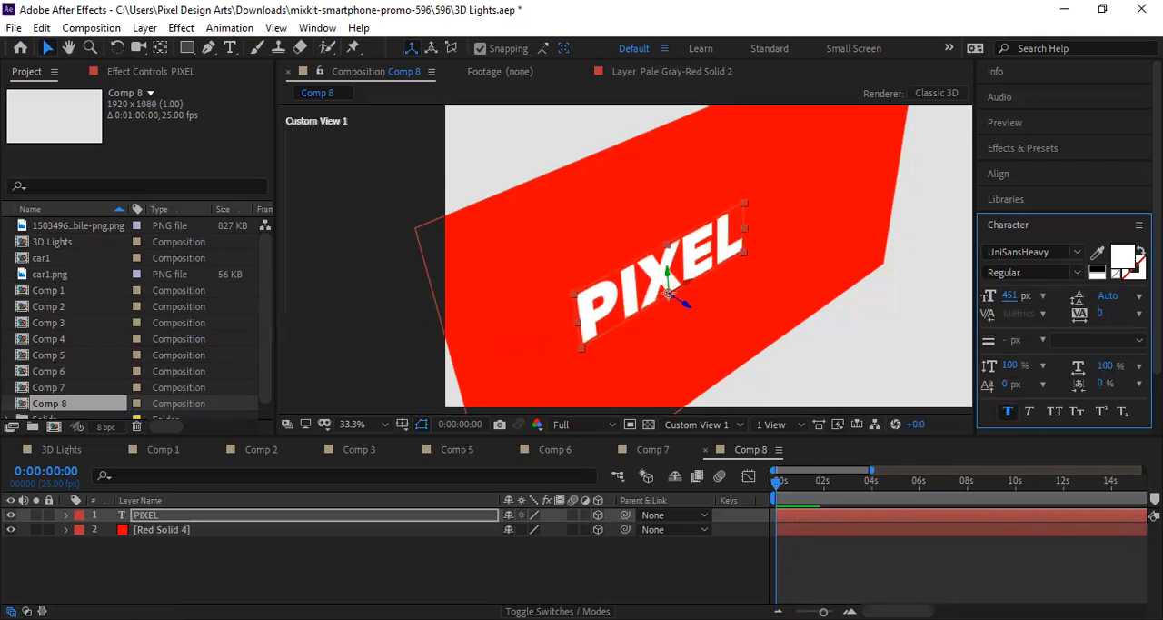
pyautogui.click(837, 297)
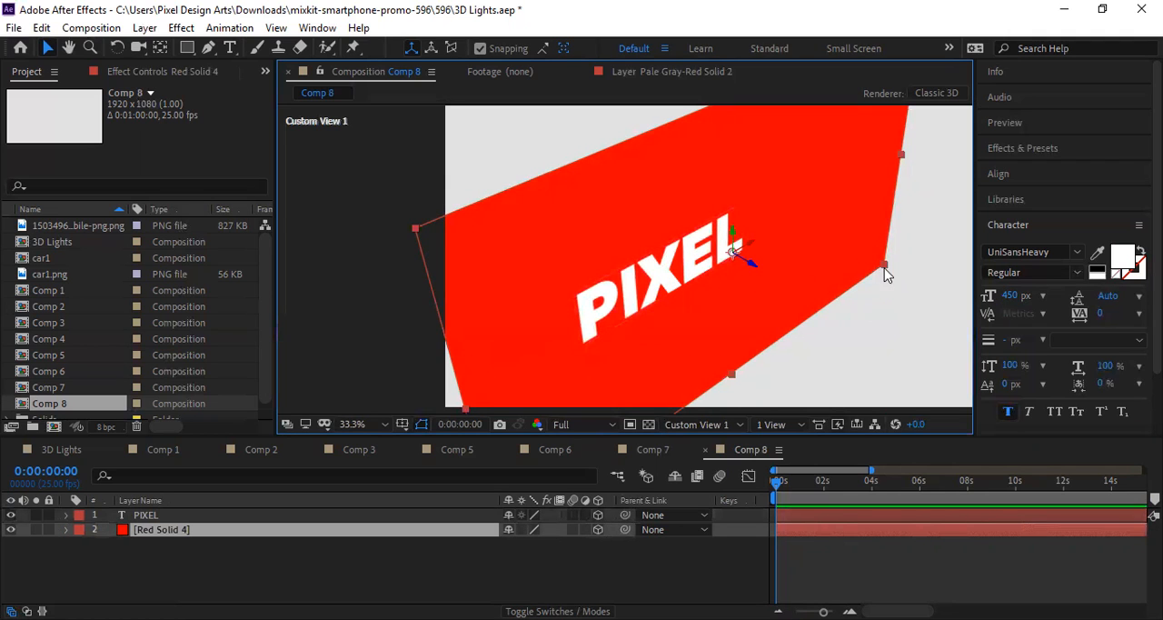
pyautogui.moveTo(861, 265); pyautogui.dragTo(982, 264)
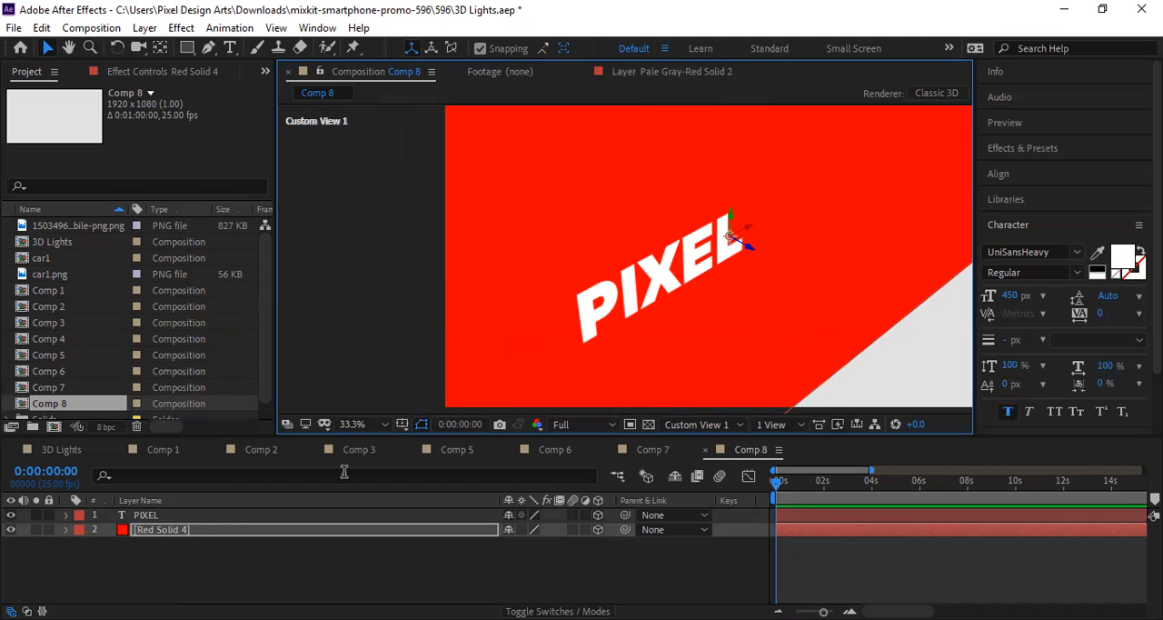
# Step: Bring the PIXEL text closer to the viewer in 3D space and reposition it over the red solid
pyautogui.click(184, 519)
pyautogui.moveTo(680, 291); pyautogui.dragTo(591, 270)
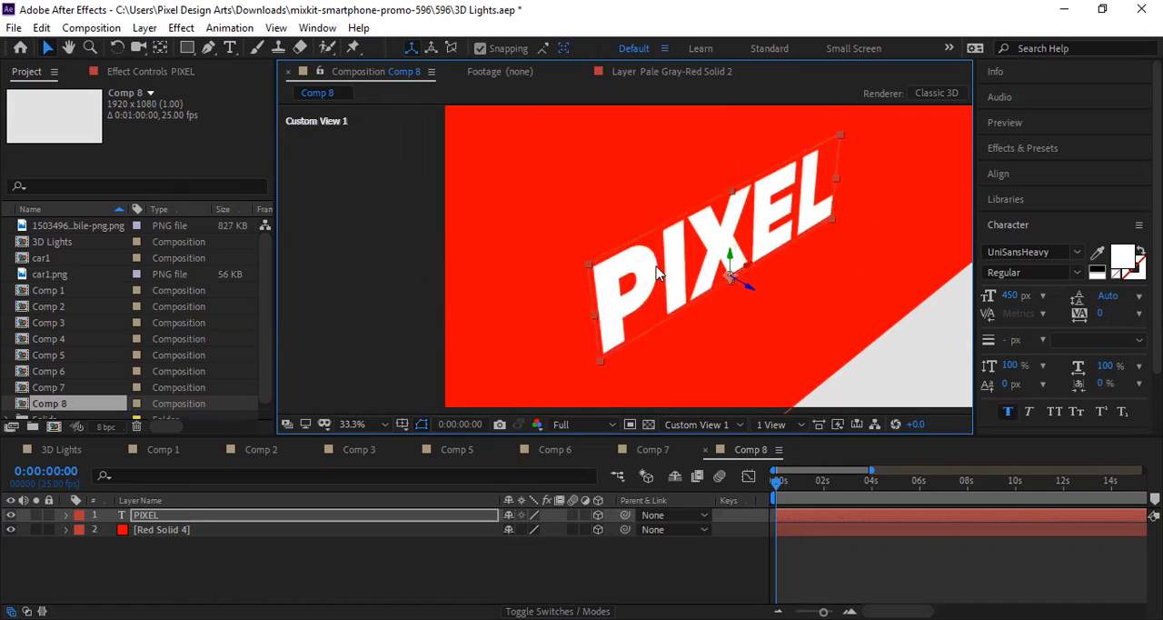
pyautogui.moveTo(691, 275); pyautogui.dragTo(728, 304)
# Step: Move the red solid behind the text to position 1160.3, 626.4, -122.7 and undo the extra move made in the view
pyautogui.moveTo(813, 377)
pyautogui.mouseDown()
pyautogui.moveTo(828, 373)
pyautogui.moveTo(827, 386)
pyautogui.mouseUp()
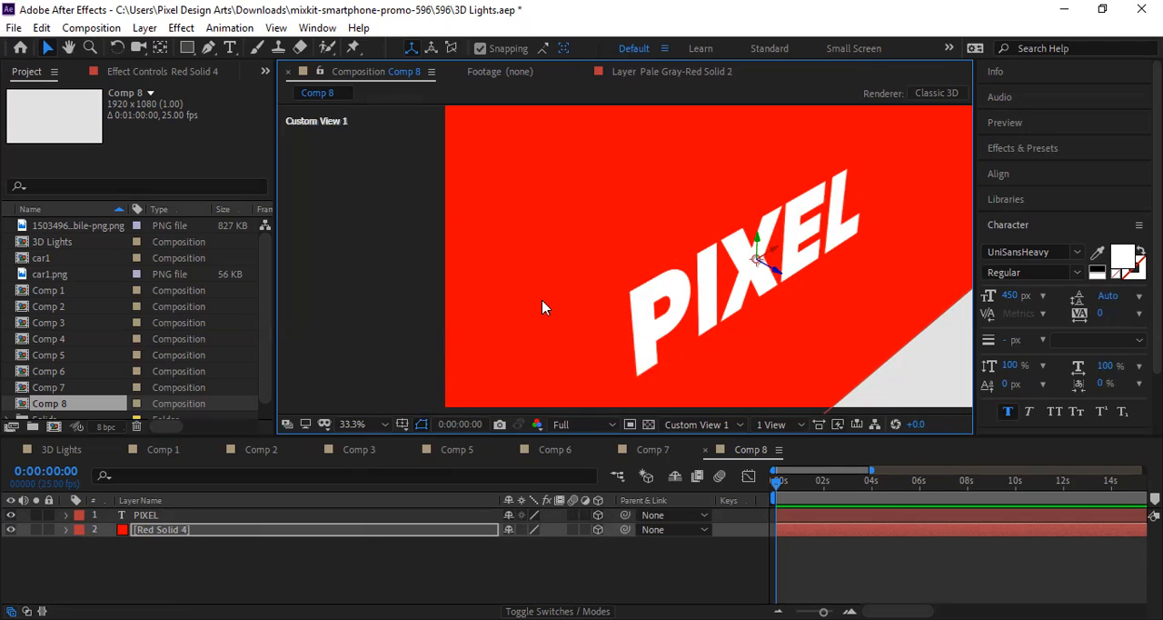
pyautogui.click(65, 529)
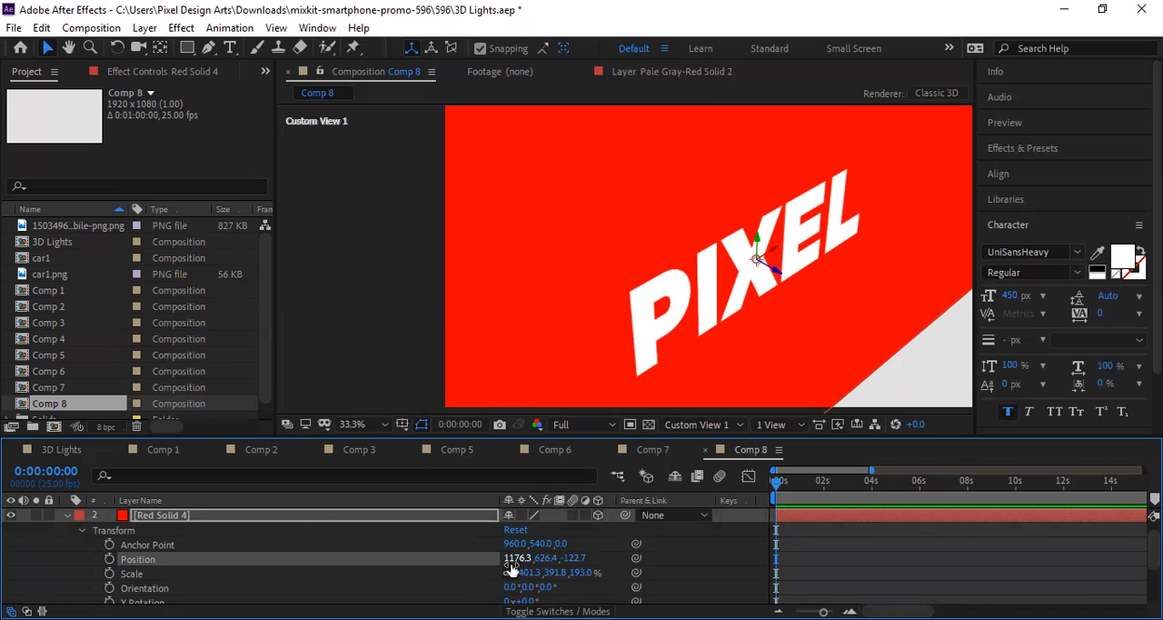
pyautogui.moveTo(518, 558); pyautogui.dragTo(503, 558)
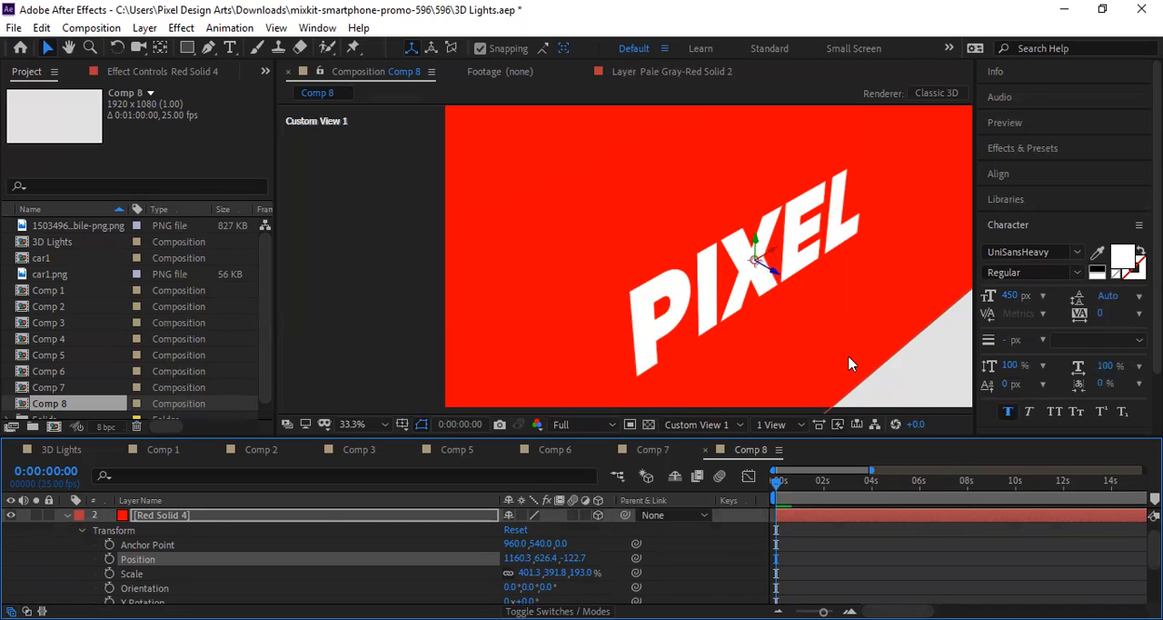
pyautogui.moveTo(880, 287); pyautogui.dragTo(889, 310)
pyautogui.hotkey('ctrl', 'z')
pyautogui.hotkey('ctrl', 'z')
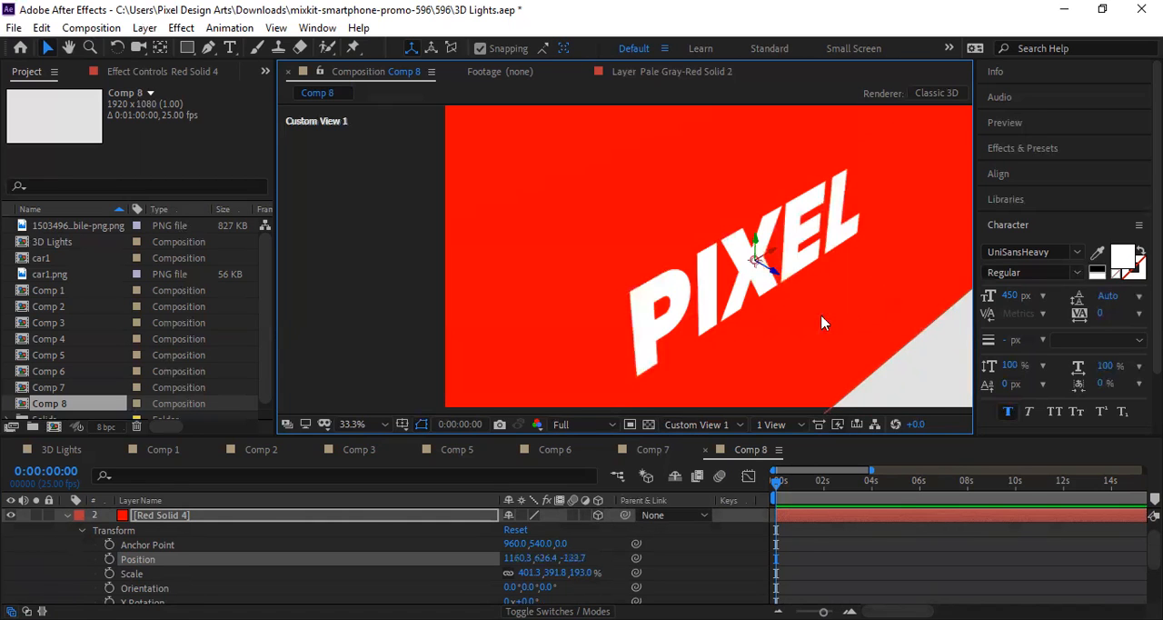
# Step: Try different sizes for the red solid by its corners, ending at a scale of about 231.4, 308.3 %
pyautogui.scroll(-4, 753, 324)
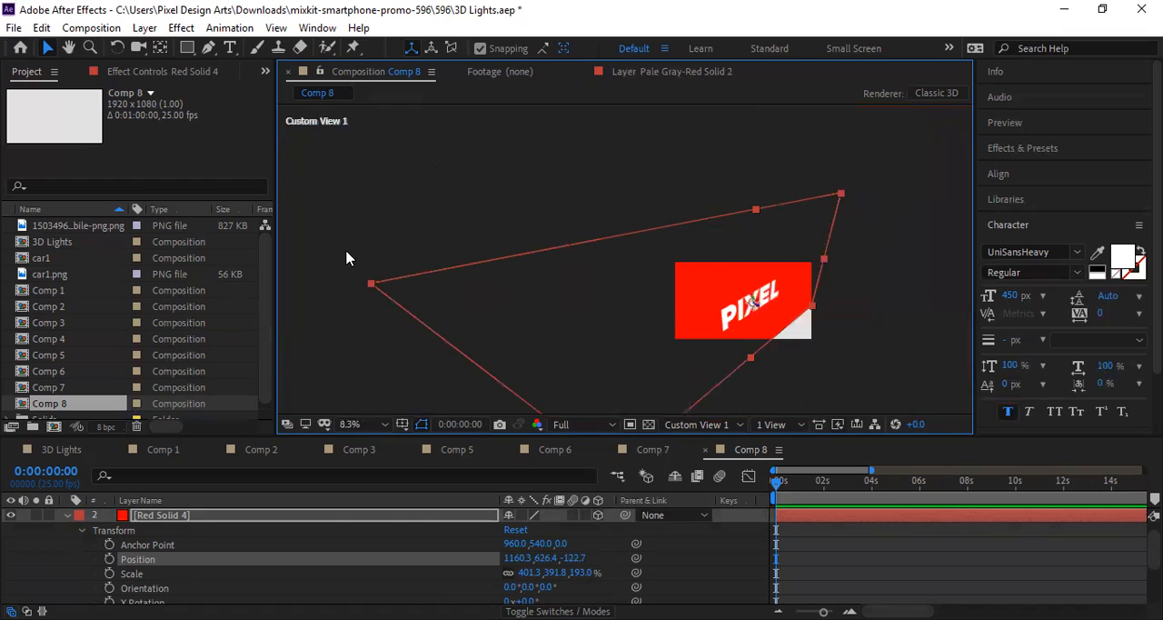
pyautogui.moveTo(370, 289); pyautogui.dragTo(672, 295)
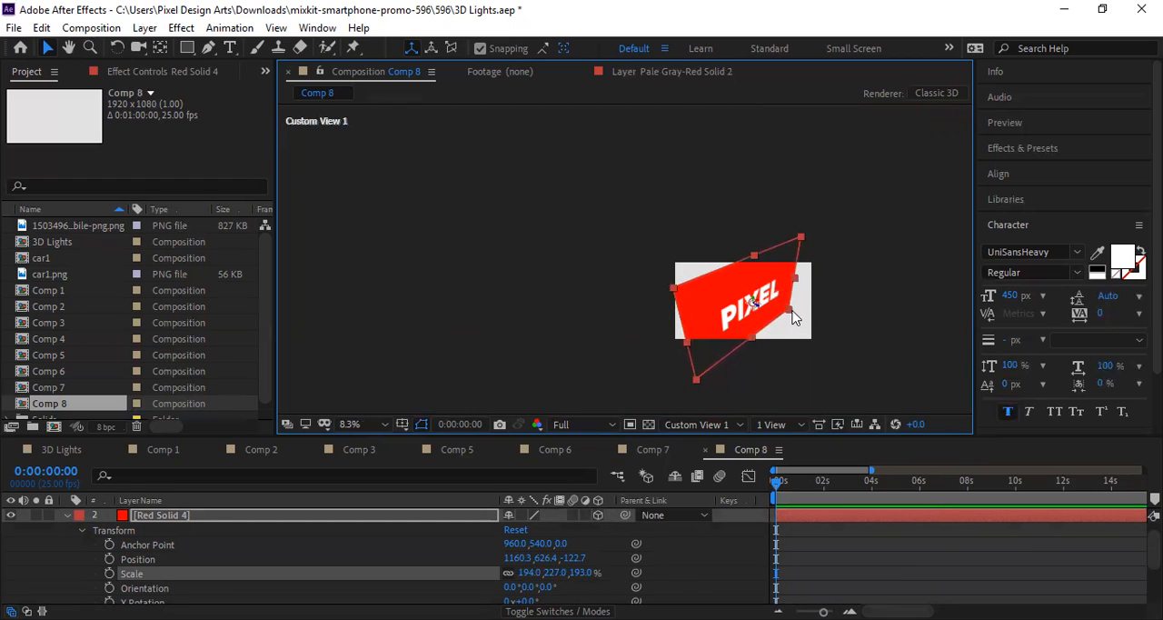
pyautogui.moveTo(793, 314)
pyautogui.mouseDown()
pyautogui.moveTo(816, 314)
pyautogui.moveTo(807, 316)
pyautogui.mouseUp()
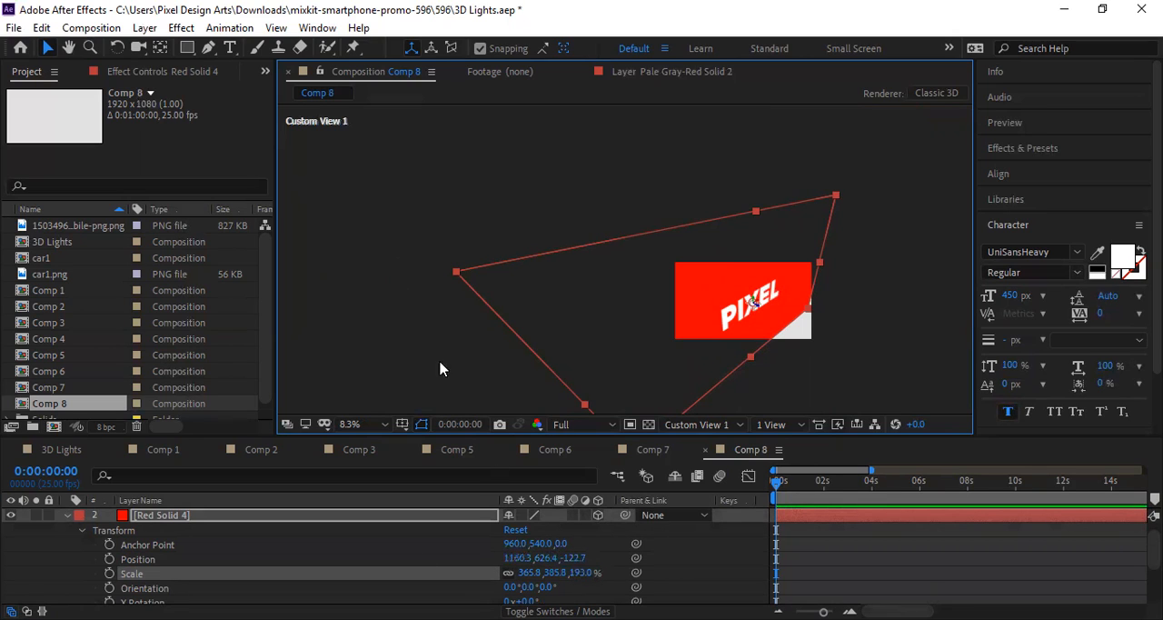
pyautogui.moveTo(455, 275); pyautogui.dragTo(641, 276)
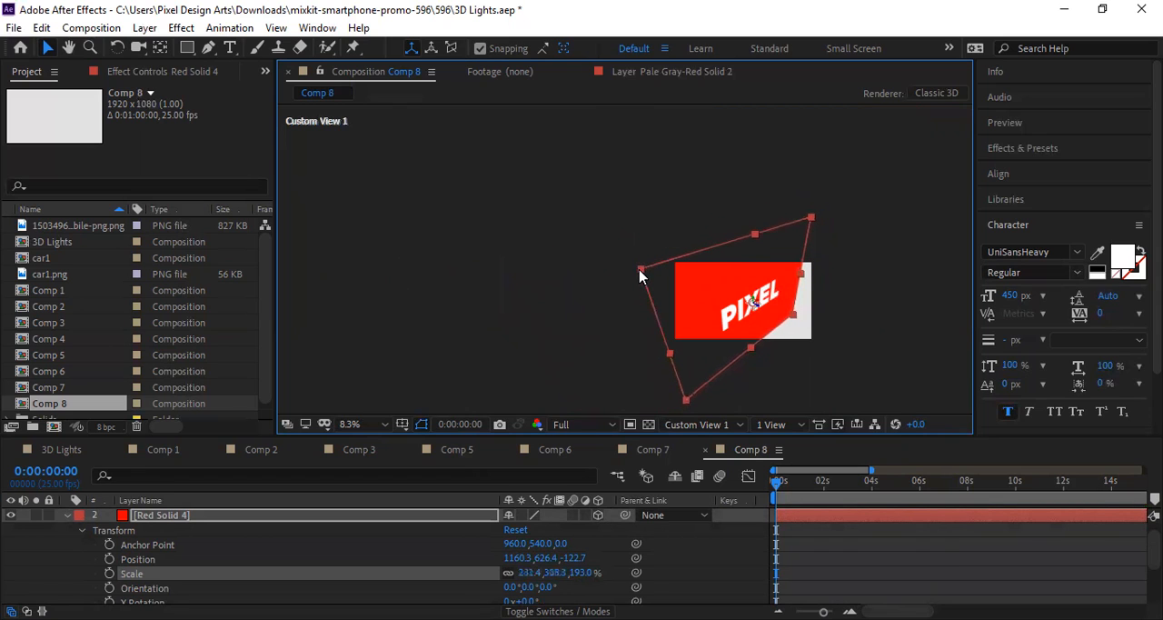
pyautogui.click(556, 558)
pyautogui.click(489, 558)
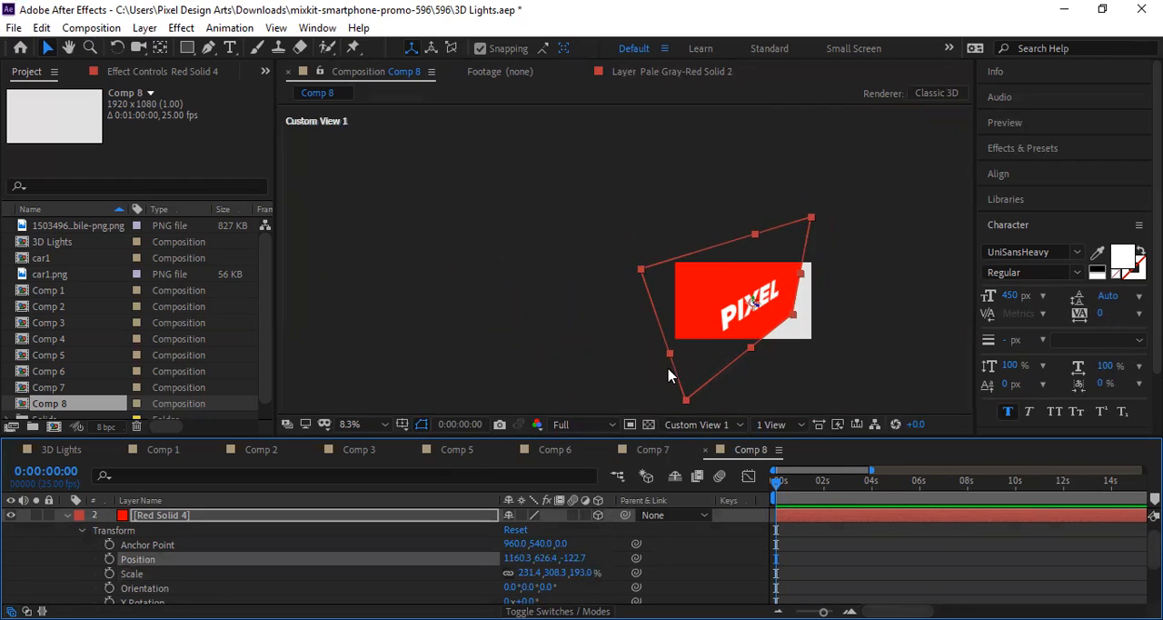
# Step: Try rescaling the red solid again to about 199.1, 209.6 %, and undo the last corner adjustment
pyautogui.moveTo(641, 270); pyautogui.dragTo(660, 284)
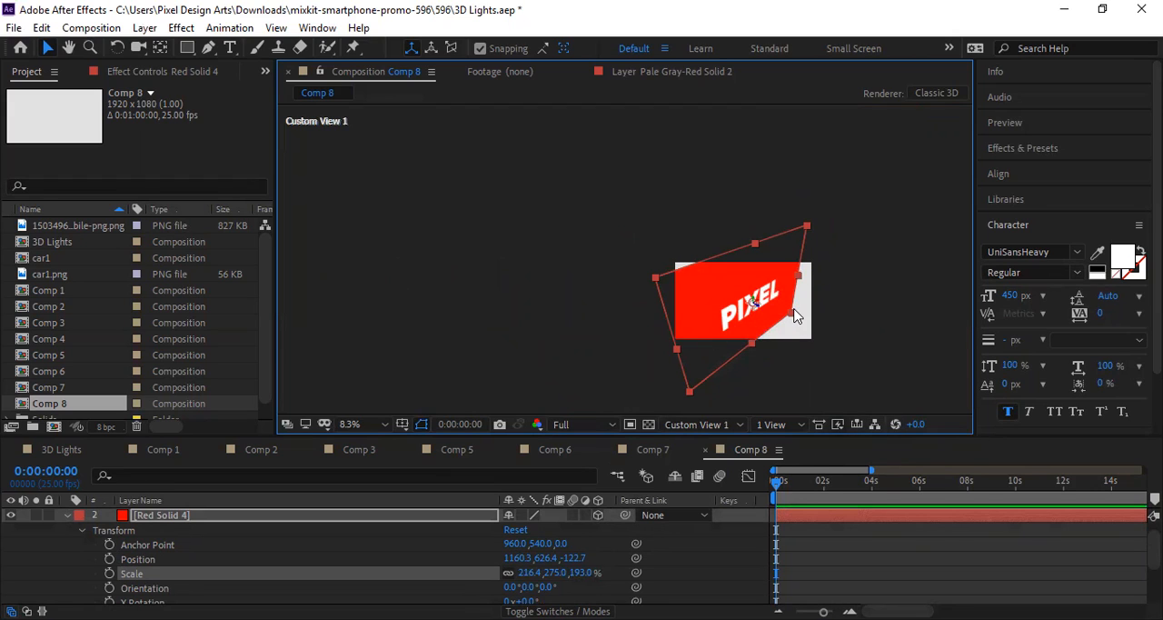
pyautogui.moveTo(796, 315); pyautogui.dragTo(814, 315)
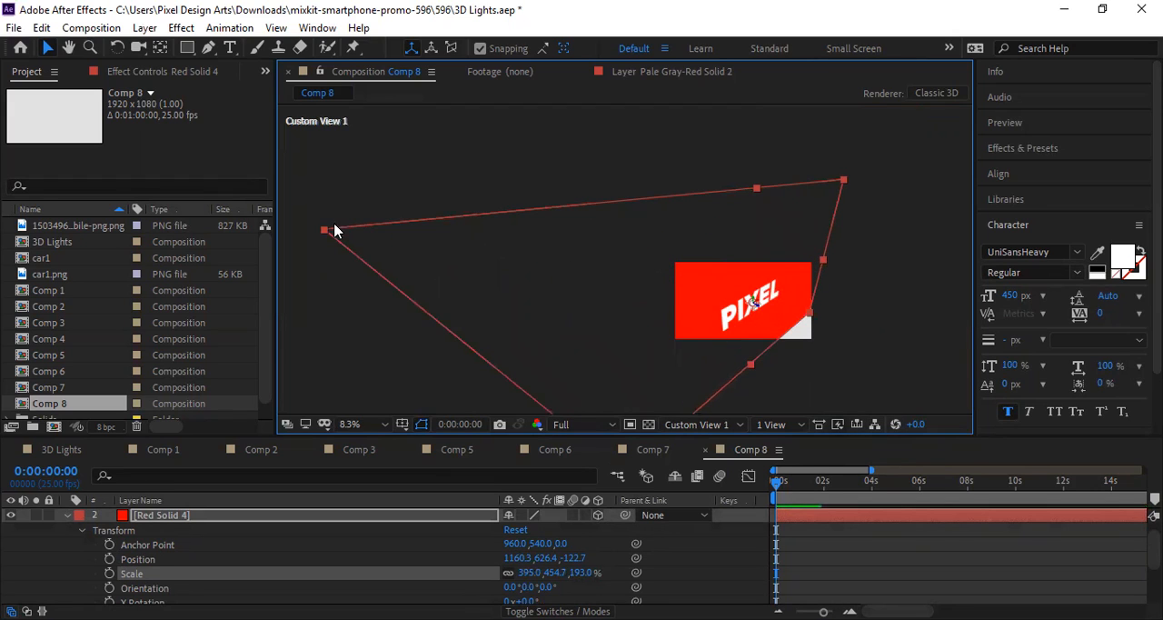
pyautogui.moveTo(324, 235); pyautogui.dragTo(671, 295)
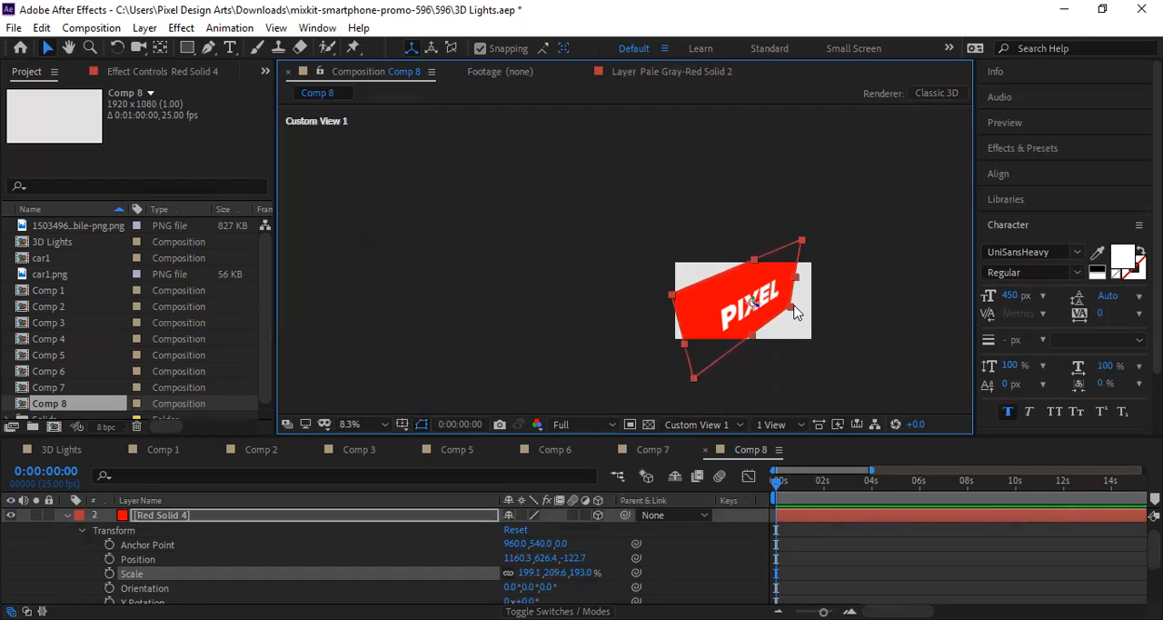
pyautogui.moveTo(794, 311); pyautogui.dragTo(821, 301)
pyautogui.hotkey('ctrl', 'z')
# Step: Scale the red solid up to about 381.4, 354.6 % so it covers most of the composition frame
pyautogui.scroll(4, 757, 332)
pyautogui.scroll(-4, 662, 345)
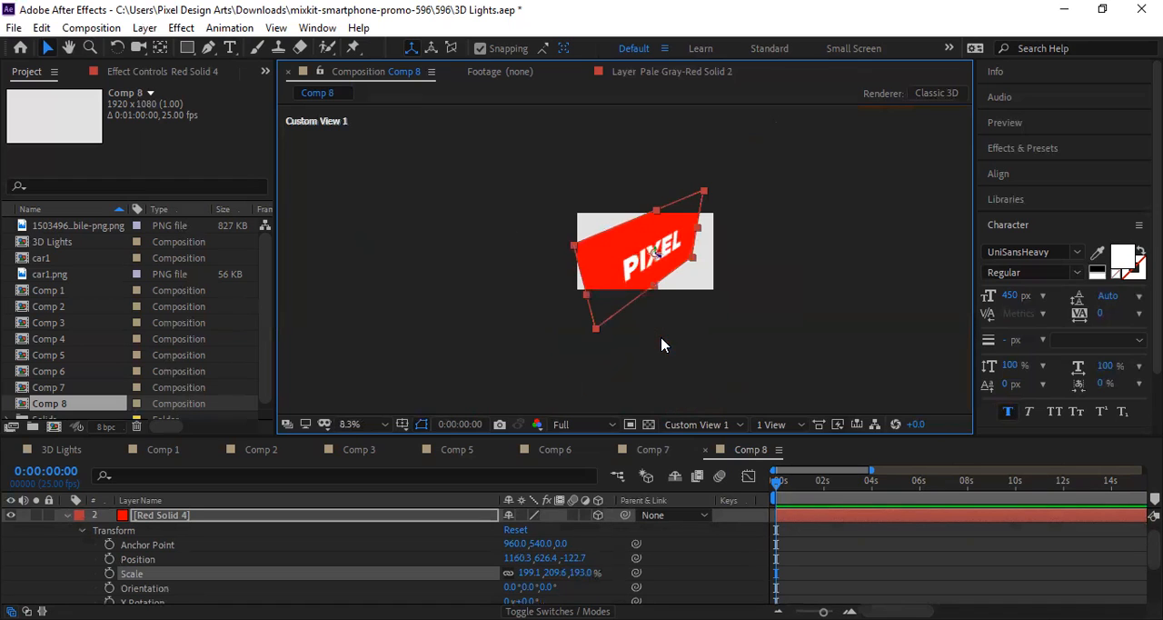
pyautogui.scroll(1, 622, 336)
pyautogui.moveTo(570, 332)
pyautogui.mouseDown()
pyautogui.moveTo(566, 309)
pyautogui.moveTo(569, 323)
pyautogui.mouseUp()
pyautogui.moveTo(766, 189); pyautogui.dragTo(804, 188)
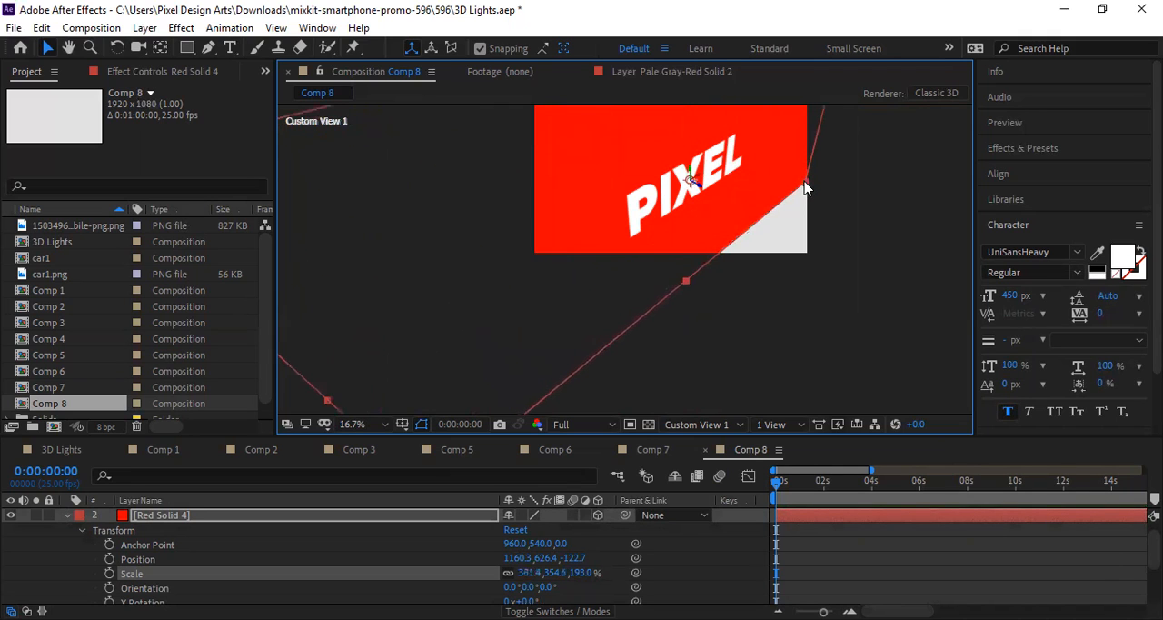
# Step: Deselect the red solid and collapse its layer properties, with the composition centred and enlarged for viewing
pyautogui.click(769, 267)
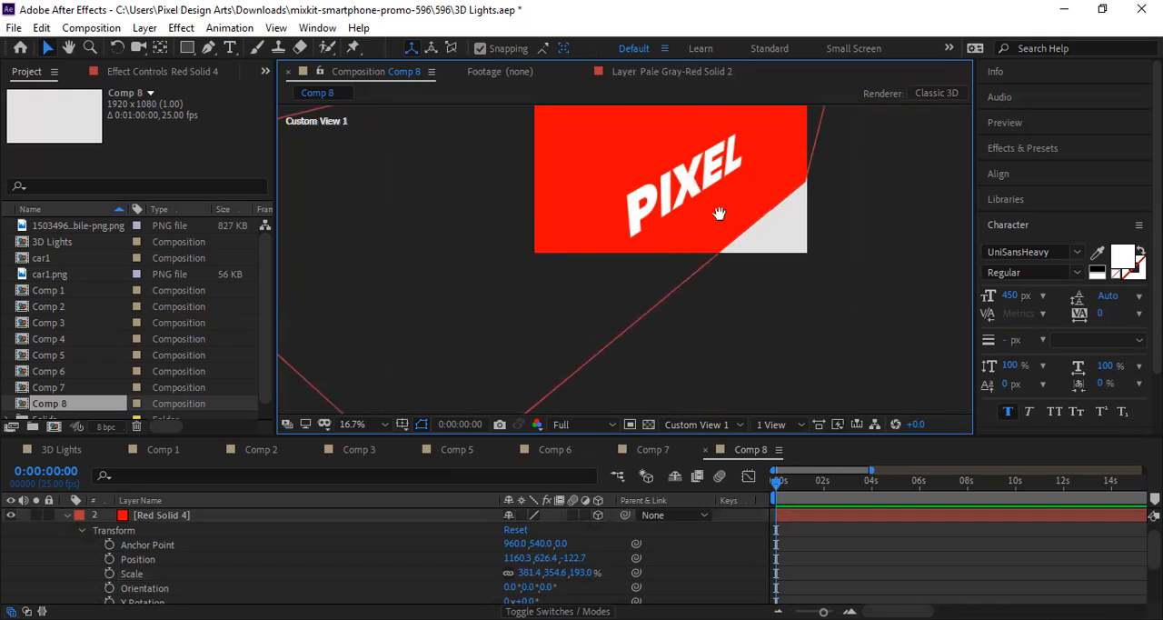
pyautogui.moveTo(719, 214); pyautogui.dragTo(652, 319)
pyautogui.click(652, 306)
pyautogui.click(895, 286)
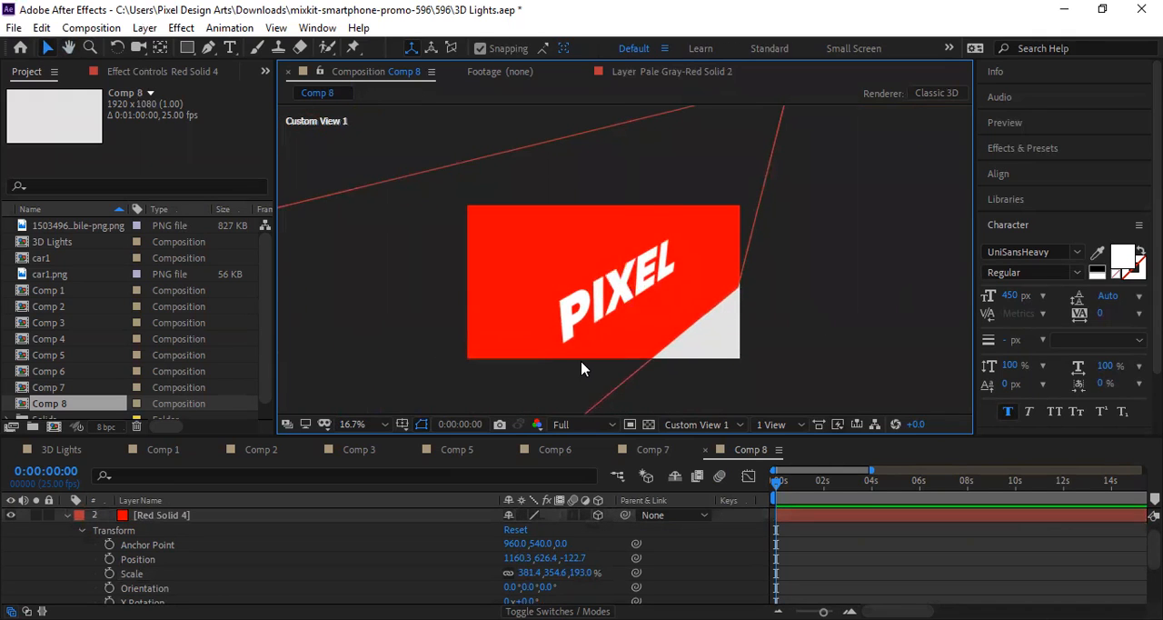
pyautogui.scroll(2, 581, 368)
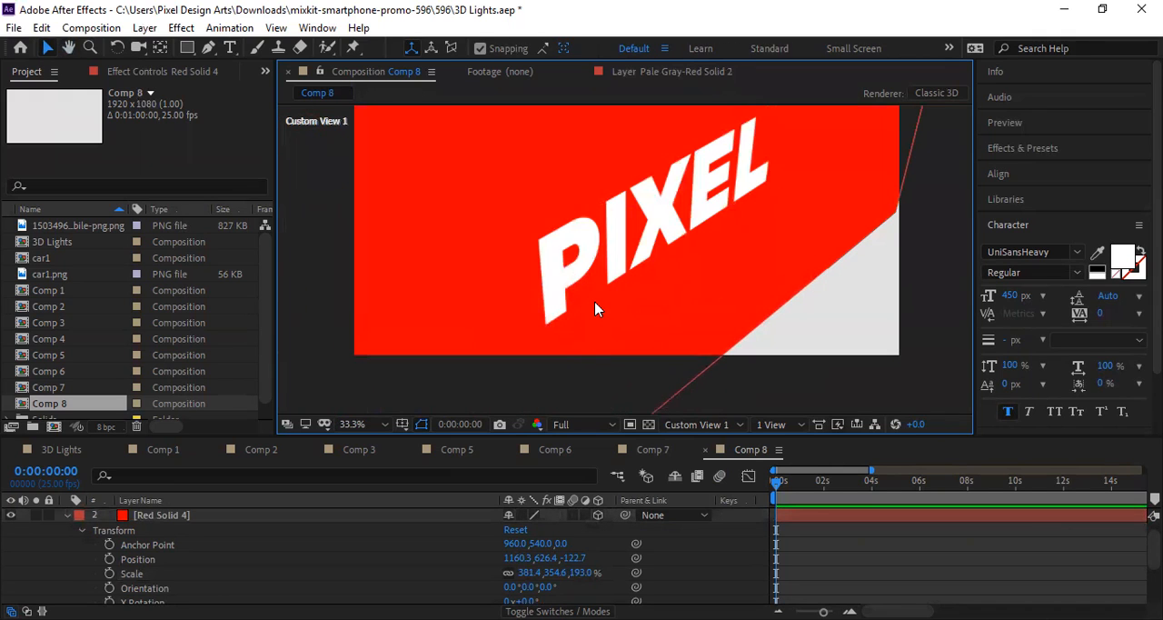
pyautogui.click(82, 530)
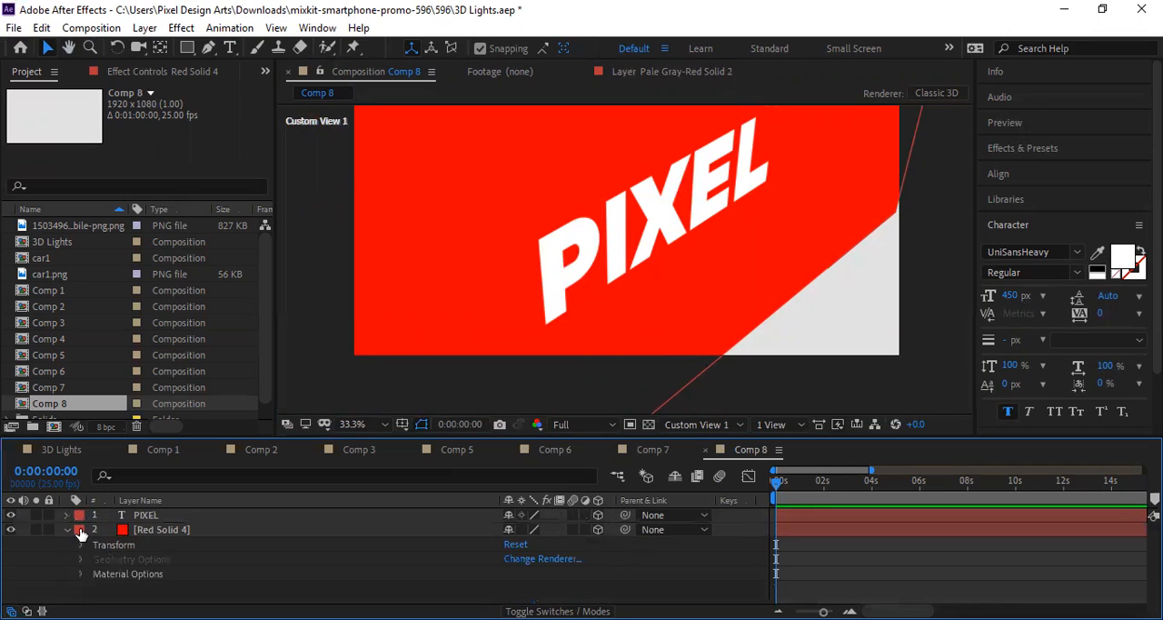
pyautogui.click(67, 529)
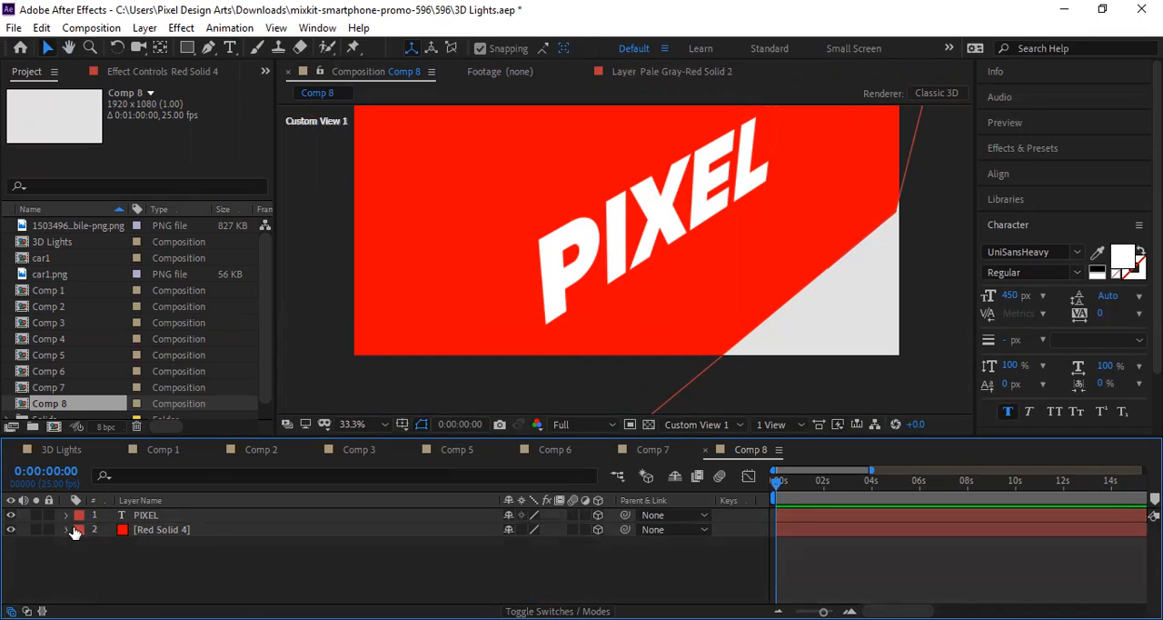
pyautogui.click(210, 533)
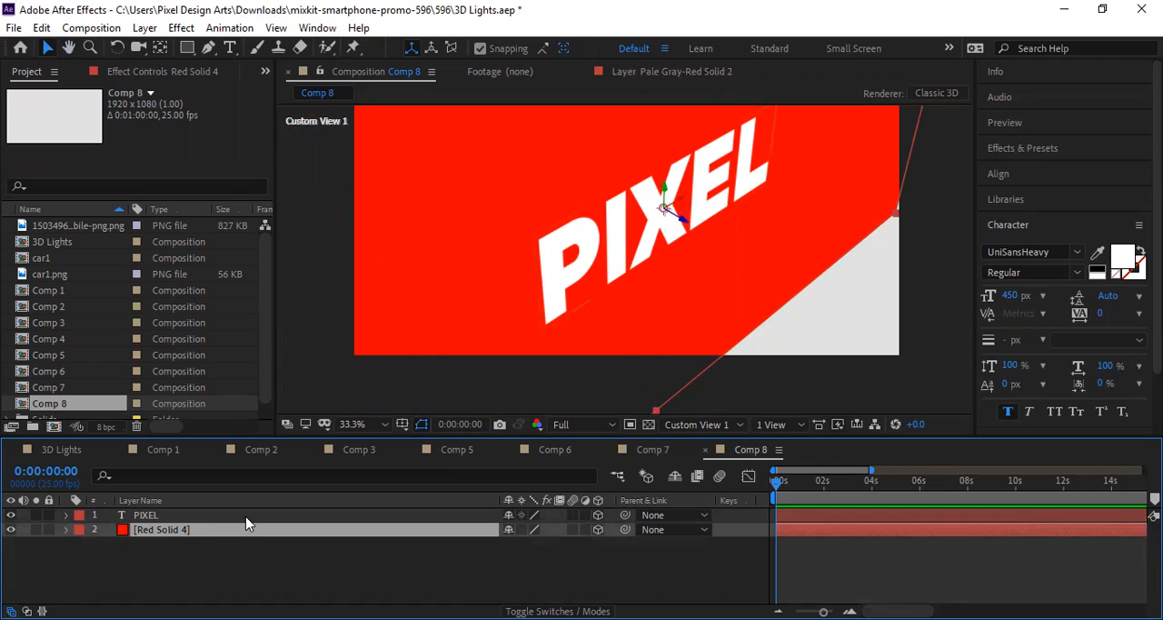
pyautogui.click(246, 517)
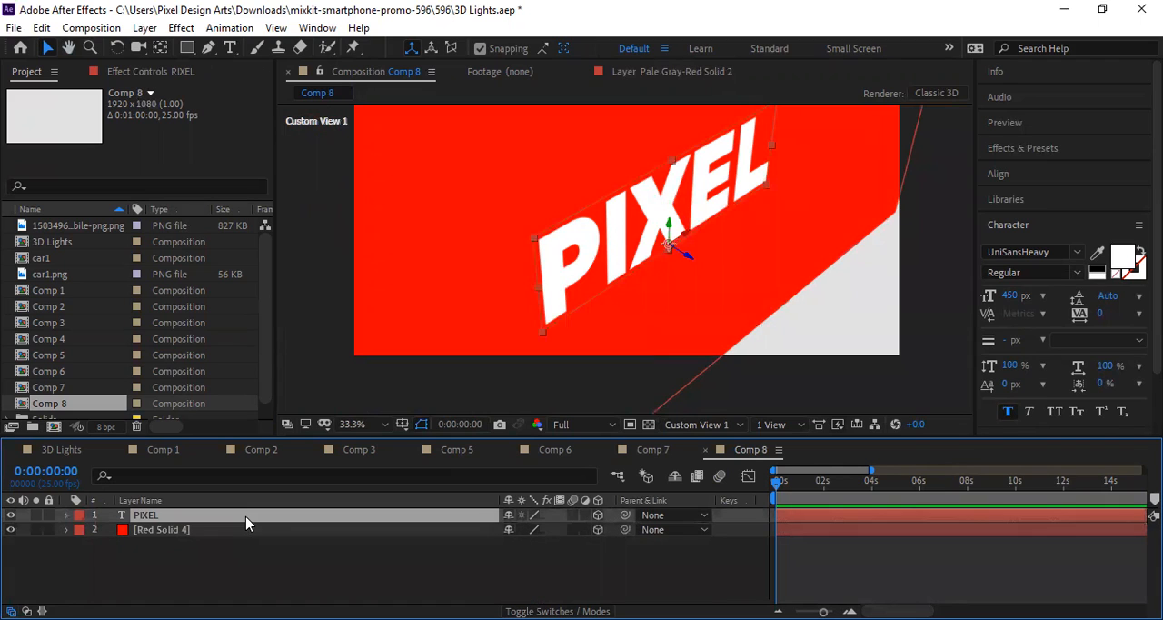
pyautogui.rightClick(207, 565)
pyautogui.hotkey('ctrl', 'Down')
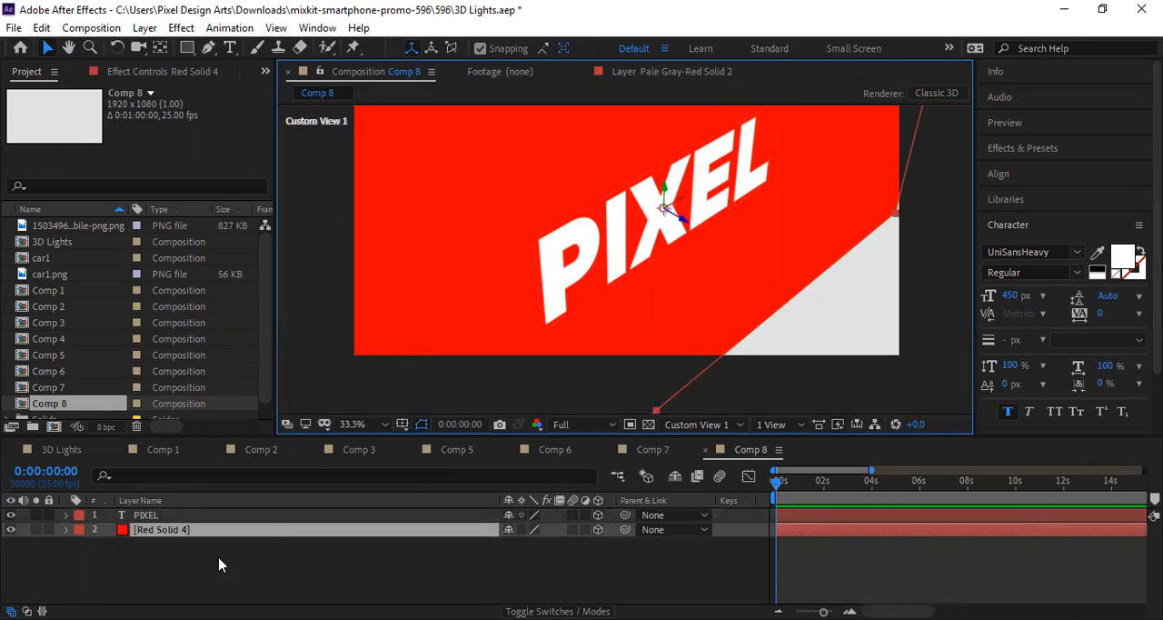
pyautogui.rightClick(206, 571)
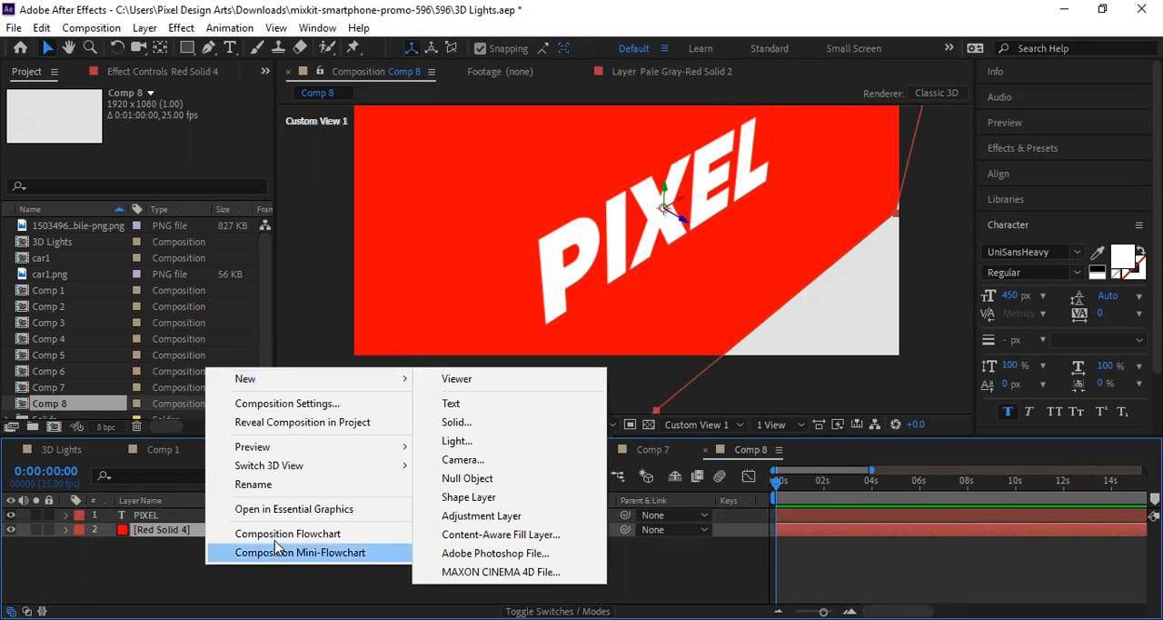
pyautogui.click(138, 30)
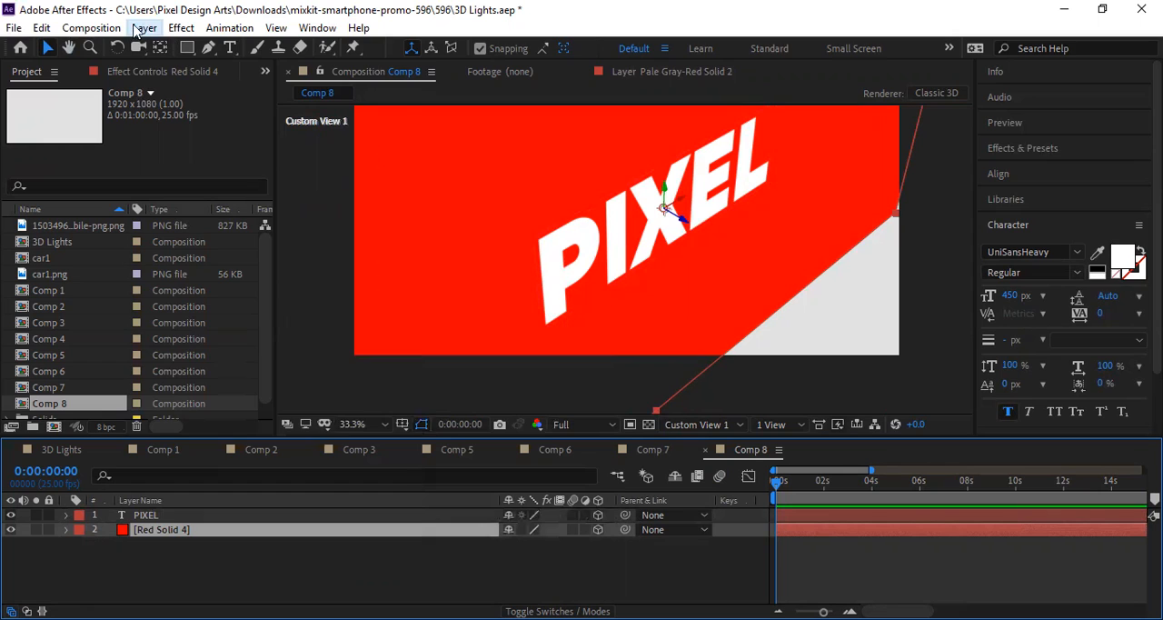
pyautogui.click(145, 28)
pyautogui.moveTo(187, 56)
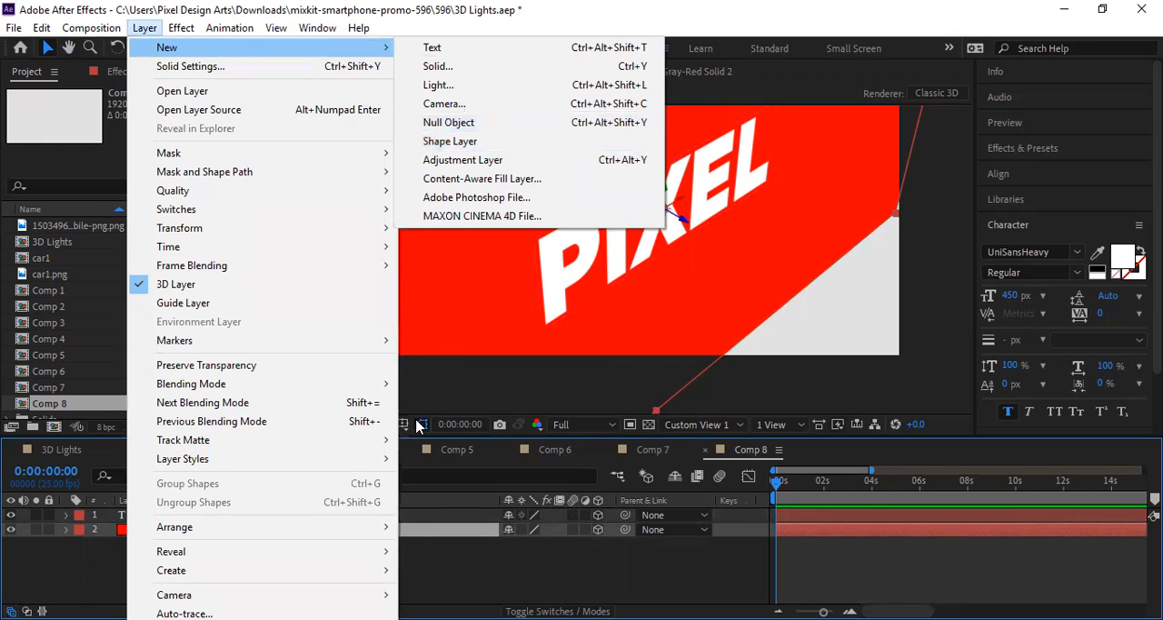
pyautogui.click(437, 582)
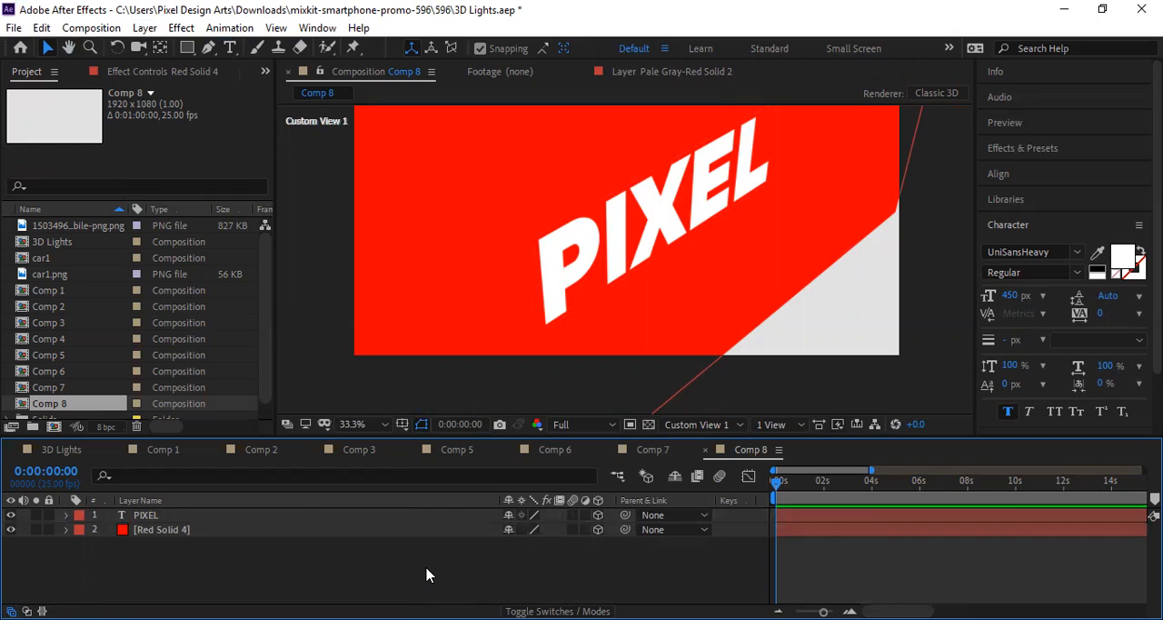
# Step: Create a black spot light with 100 % intensity, a 90° cone angle and 50 % cone feather
pyautogui.hotkey('ctrl', 'alt', 'shift', 'l')
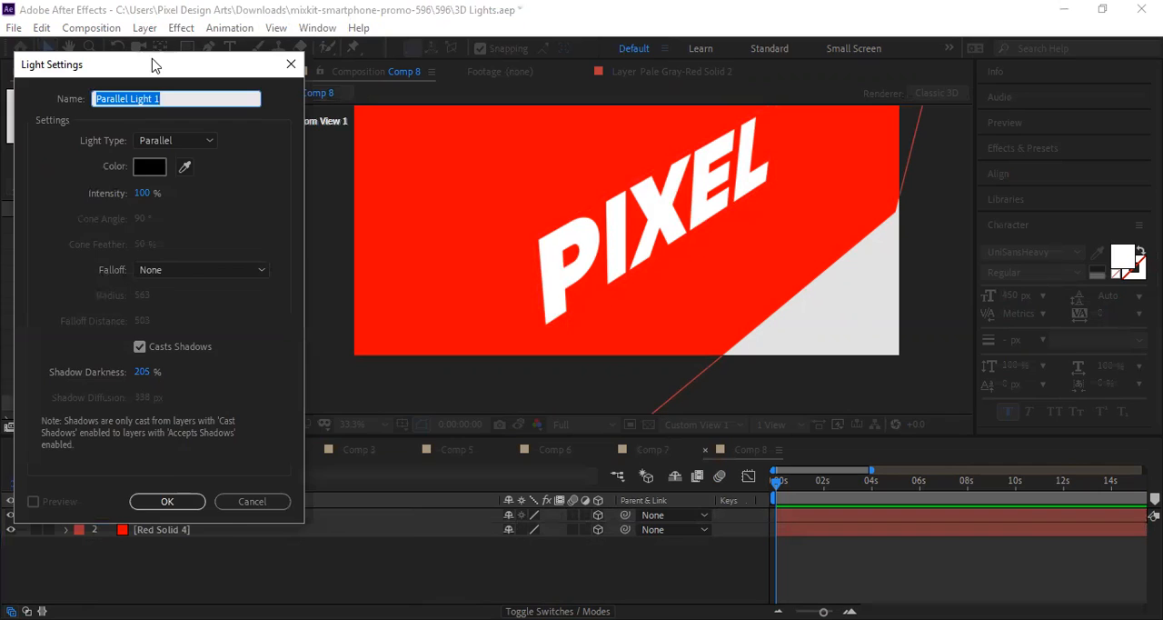
pyautogui.moveTo(153, 65); pyautogui.dragTo(320, 93)
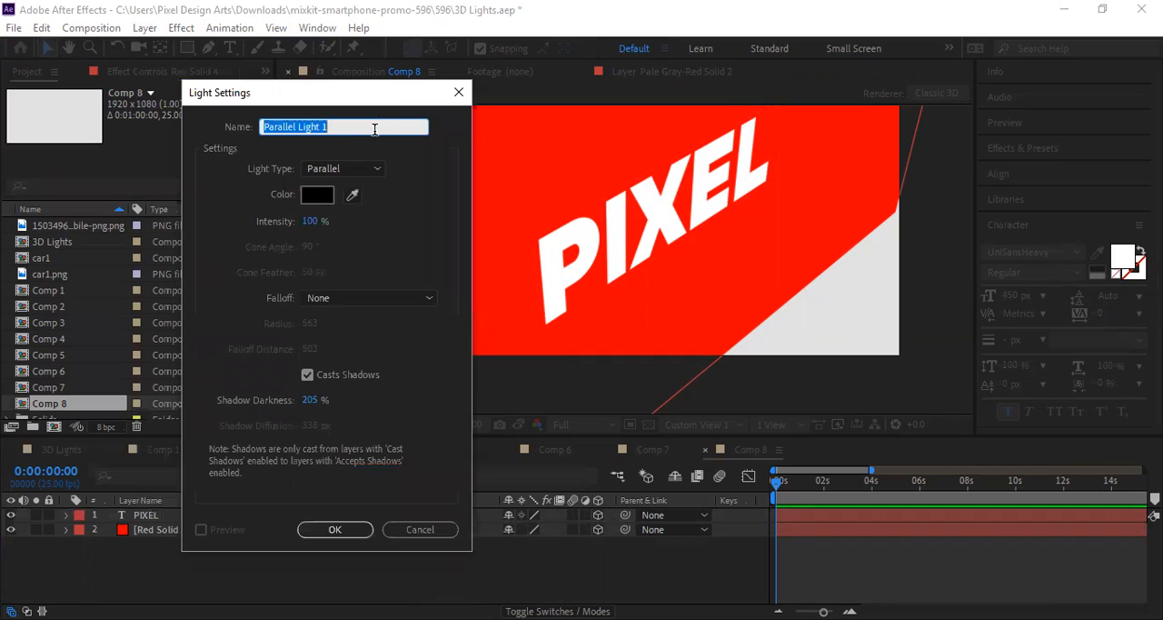
pyautogui.click(310, 173)
pyautogui.click(325, 199)
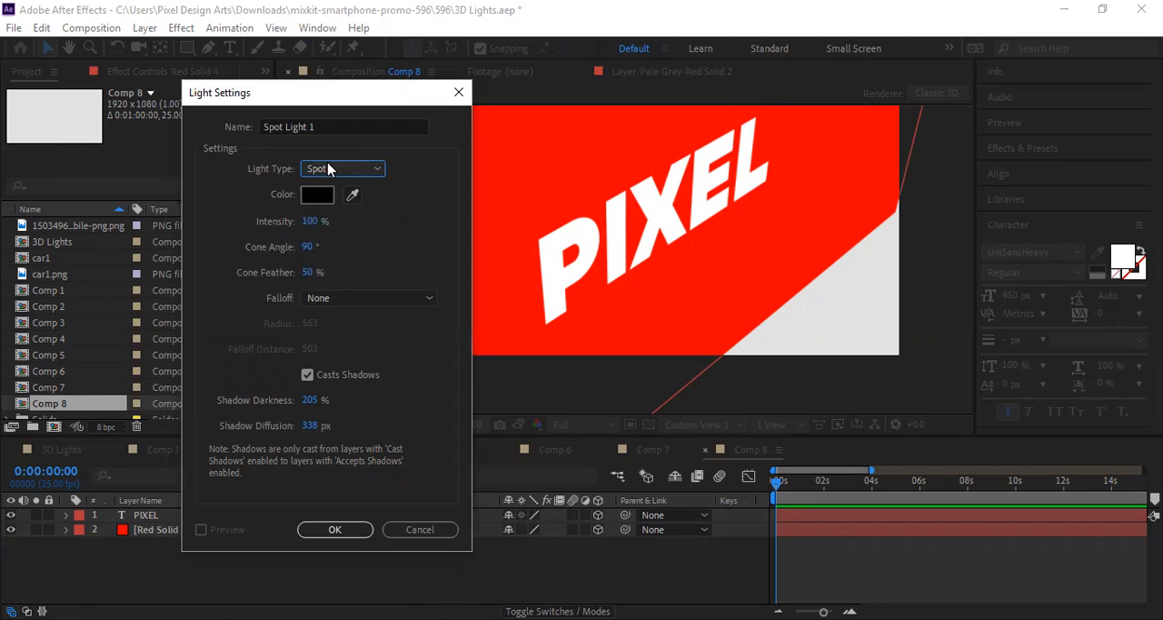
pyautogui.click(329, 170)
pyautogui.click(329, 170)
pyautogui.click(341, 529)
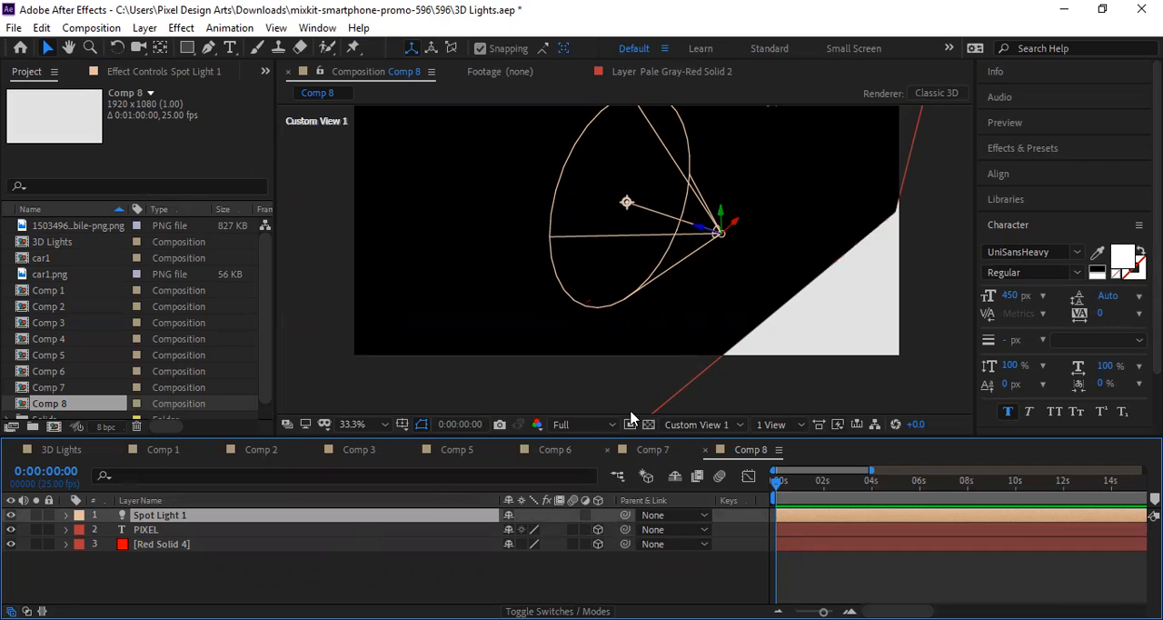
# Step: Try moving the spot light's source away from the text, and undo the move
pyautogui.scroll(-1, 714, 266)
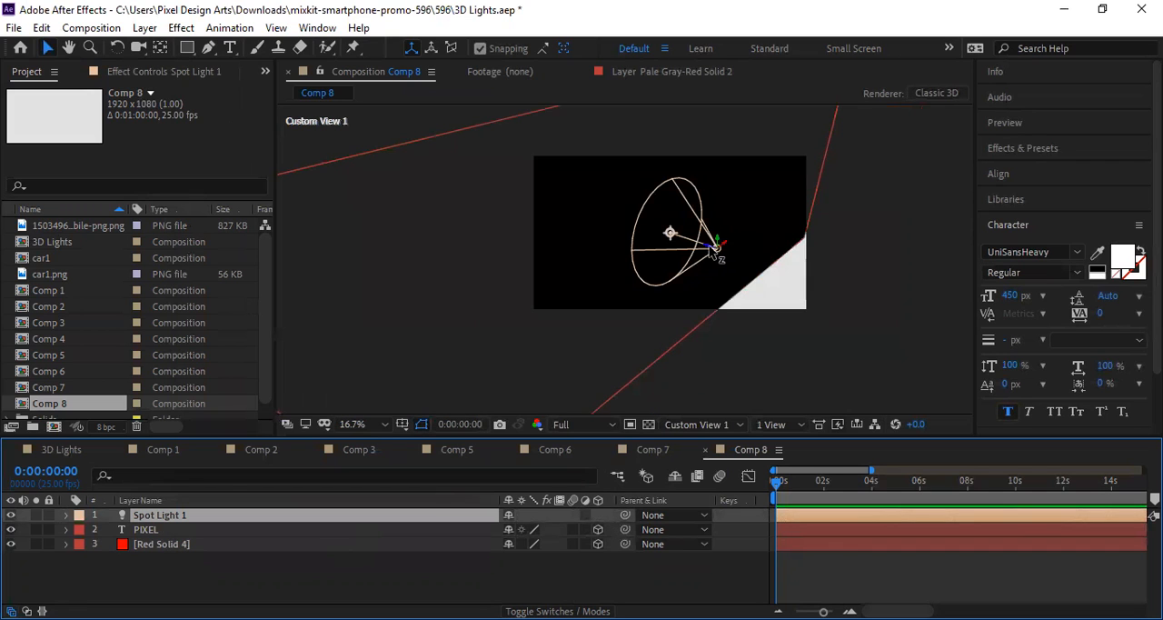
pyautogui.moveTo(718, 251); pyautogui.dragTo(800, 284)
pyautogui.hotkey('ctrl', 'z')
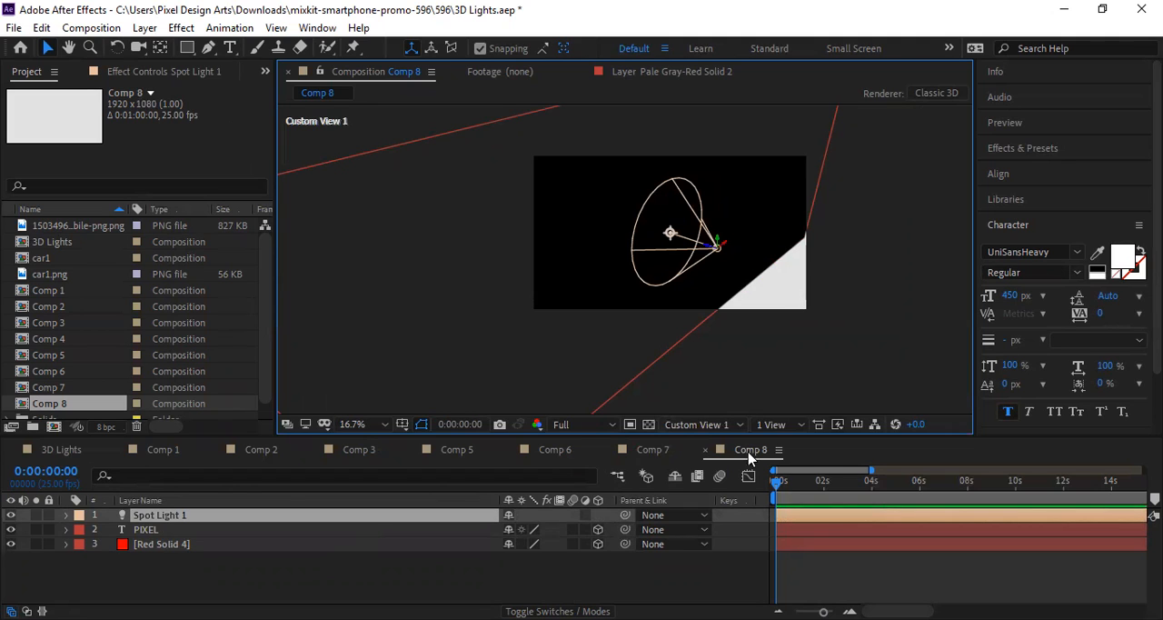
# Step: Switch the composition to the Active Camera view and delete the black spot light
pyautogui.click(696, 424)
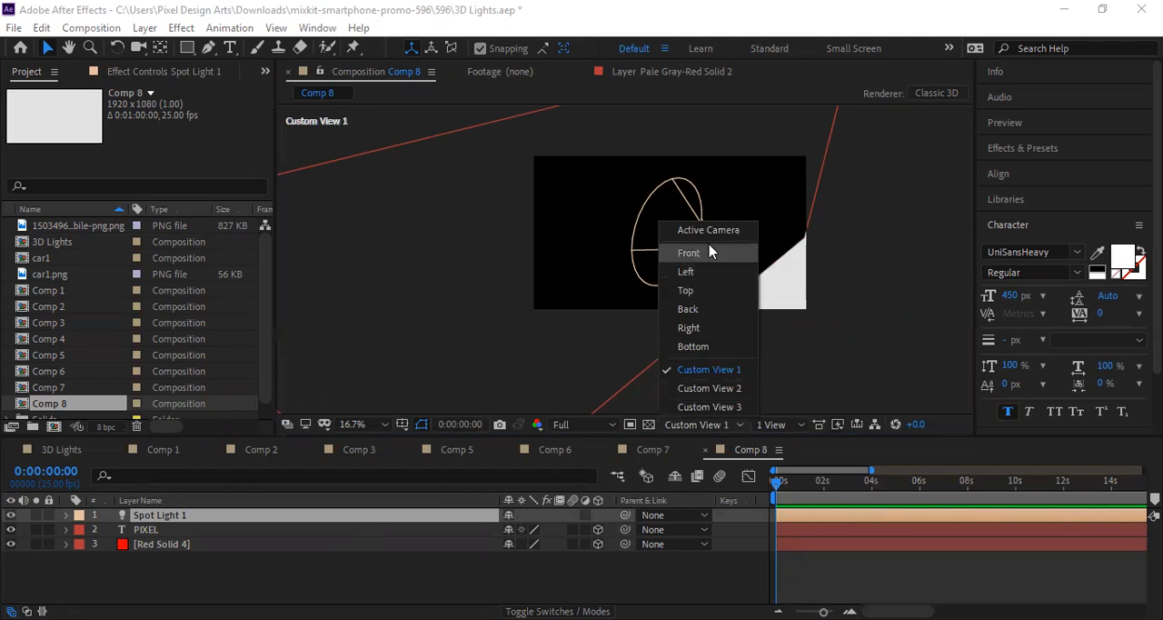
pyautogui.click(724, 230)
pyautogui.press('Delete')
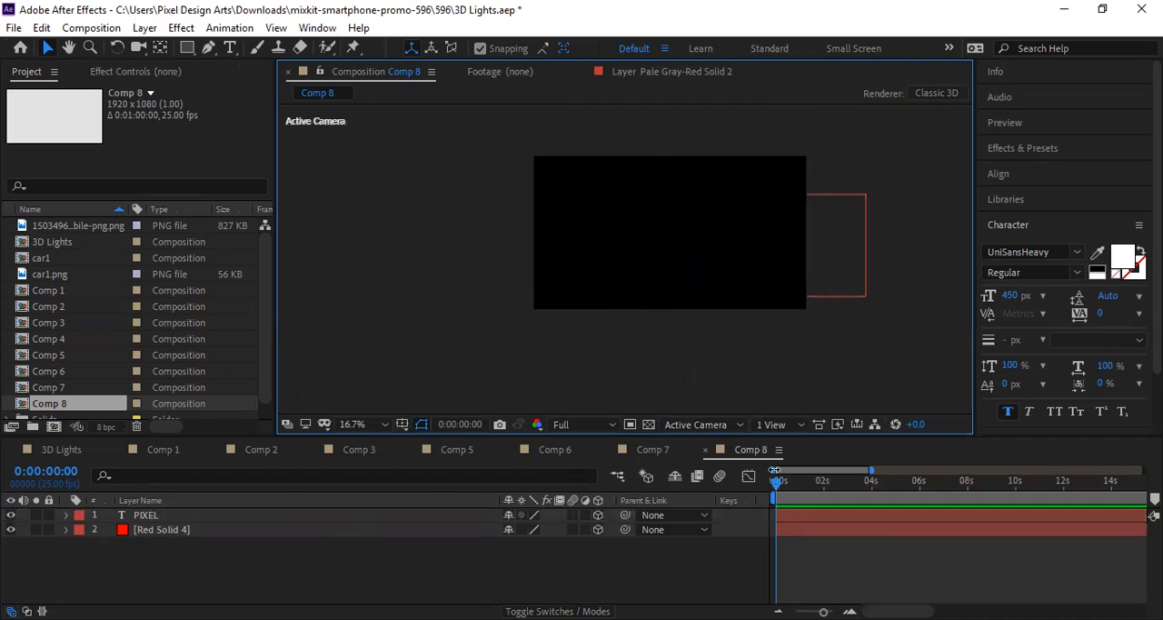
pyautogui.rightClick(451, 416)
pyautogui.moveTo(454, 405)
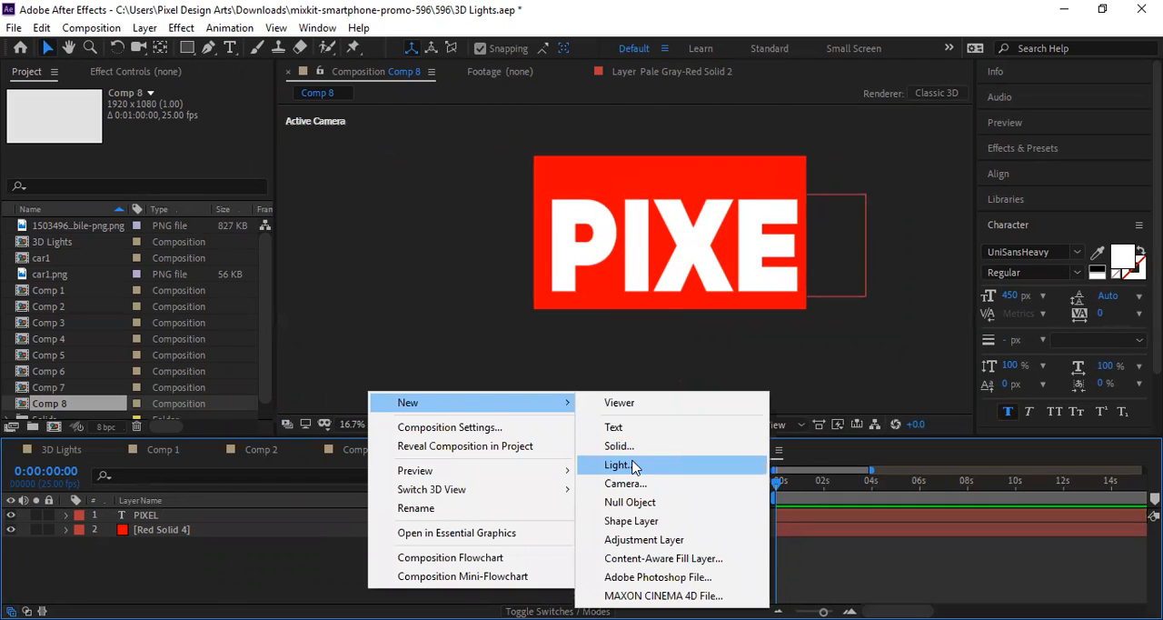
pyautogui.click(633, 467)
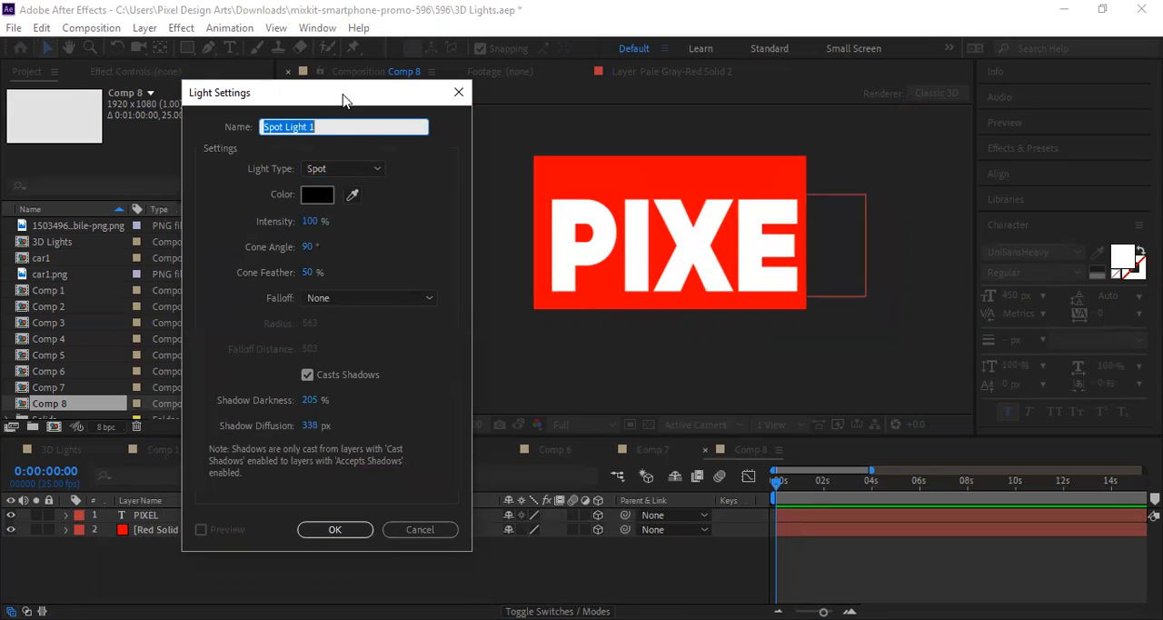
pyautogui.moveTo(343, 100); pyautogui.dragTo(354, 133)
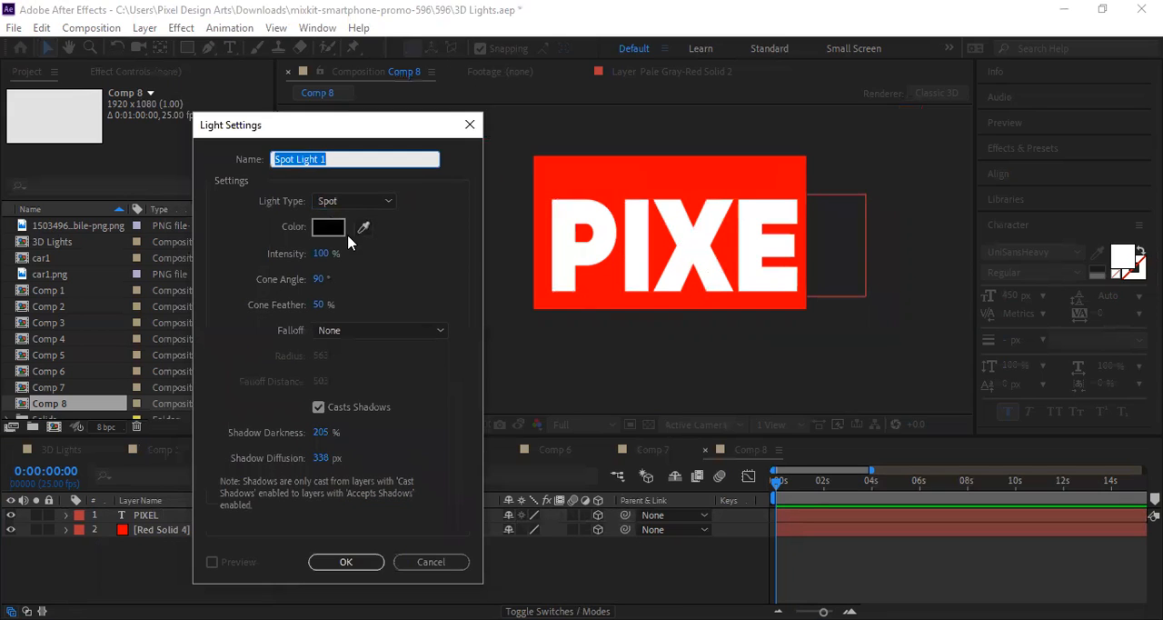
pyautogui.click(432, 563)
pyautogui.click(708, 425)
pyautogui.click(715, 372)
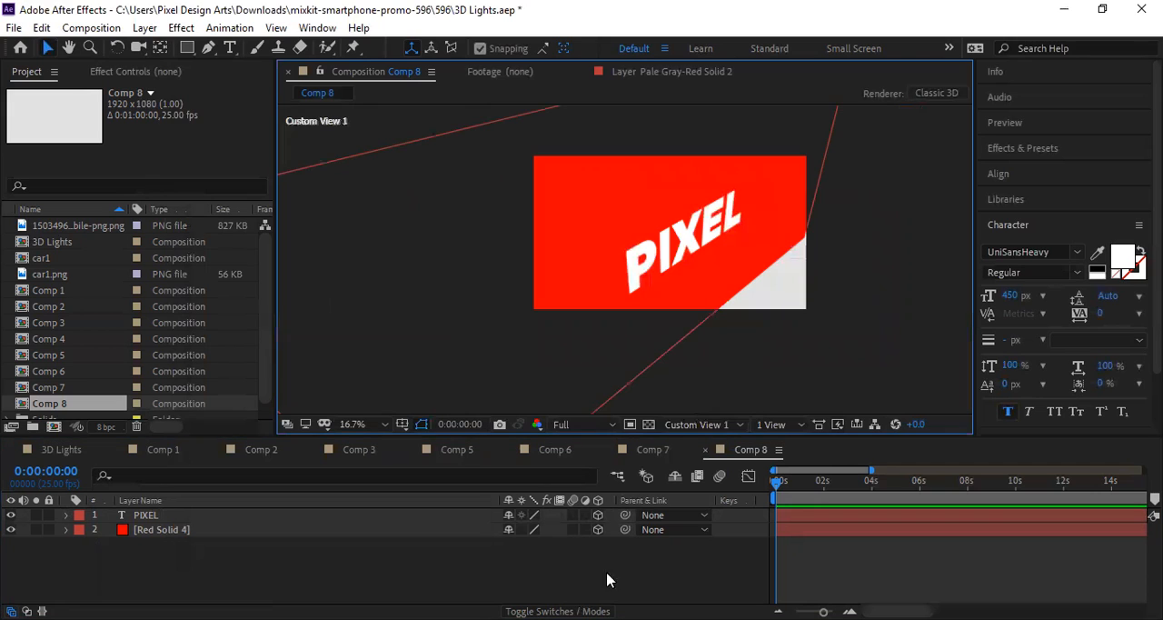
# Step: Start a new spot light and set its colour to near-white, FCF4F4
pyautogui.rightClick(317, 573)
pyautogui.moveTo(438, 387)
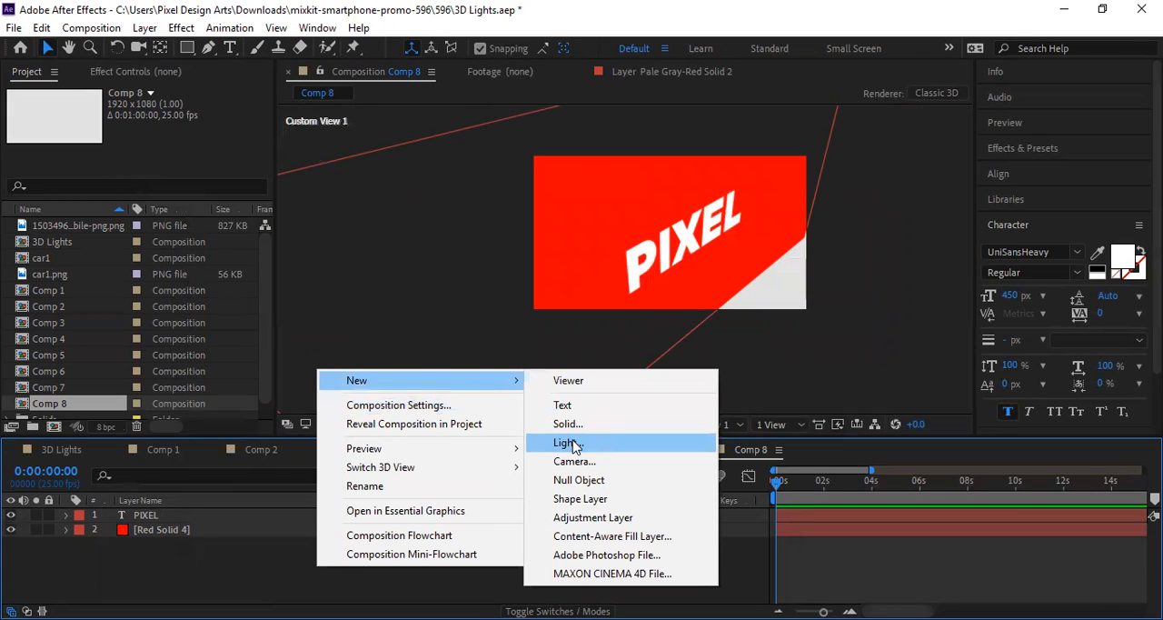
pyautogui.click(567, 443)
pyautogui.click(329, 227)
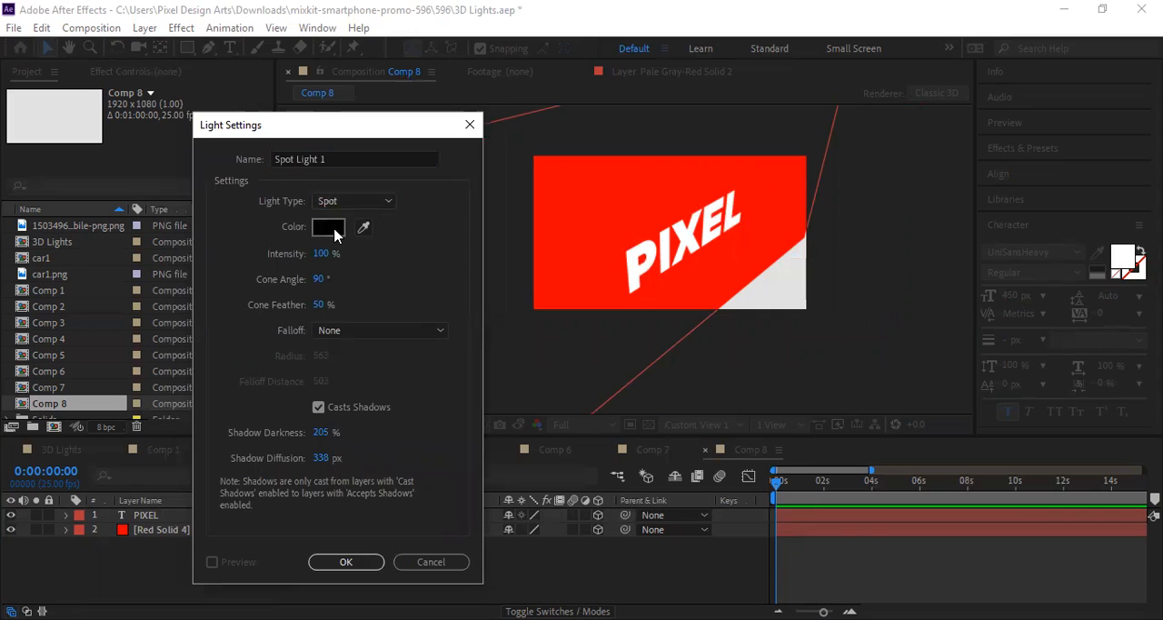
pyautogui.moveTo(379, 213)
pyautogui.mouseDown()
pyautogui.moveTo(375, 253)
pyautogui.moveTo(384, 211)
pyautogui.mouseUp()
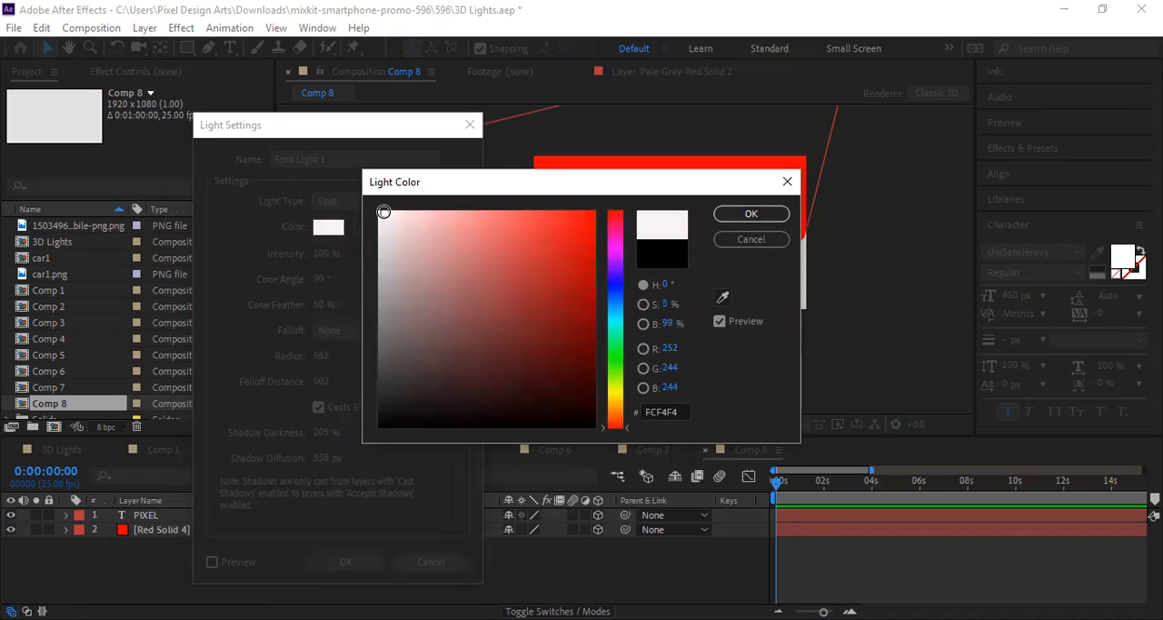
pyautogui.click(752, 213)
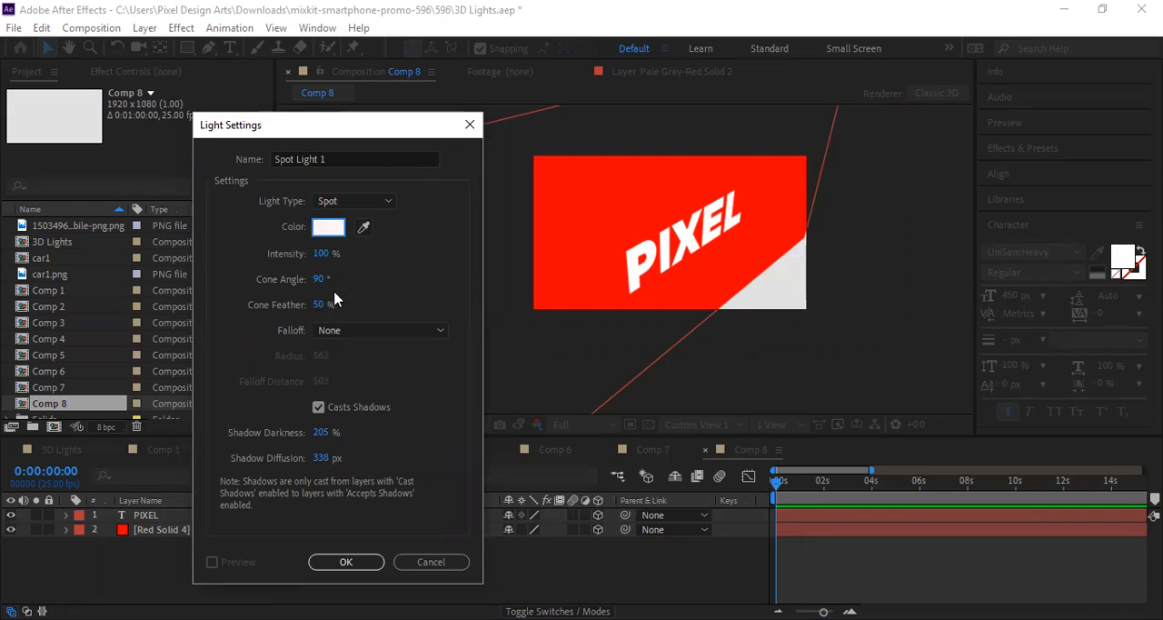
# Step: Create the near-white spot light with Falloff set to None and Casts Shadows turned off
pyautogui.click(330, 330)
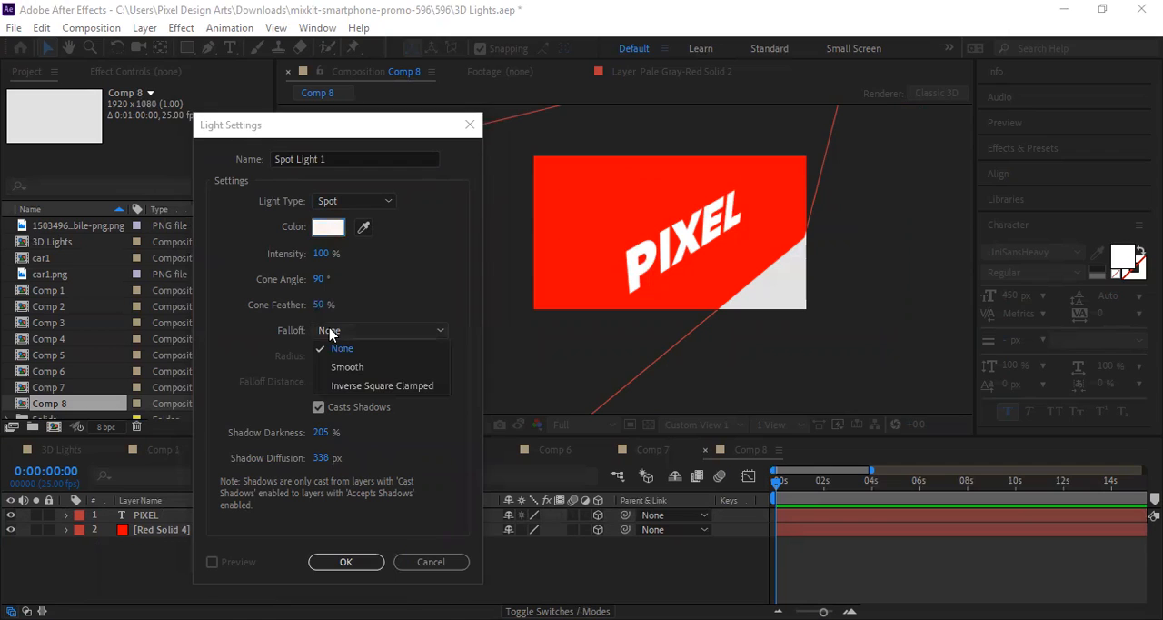
pyautogui.click(331, 348)
pyautogui.click(318, 407)
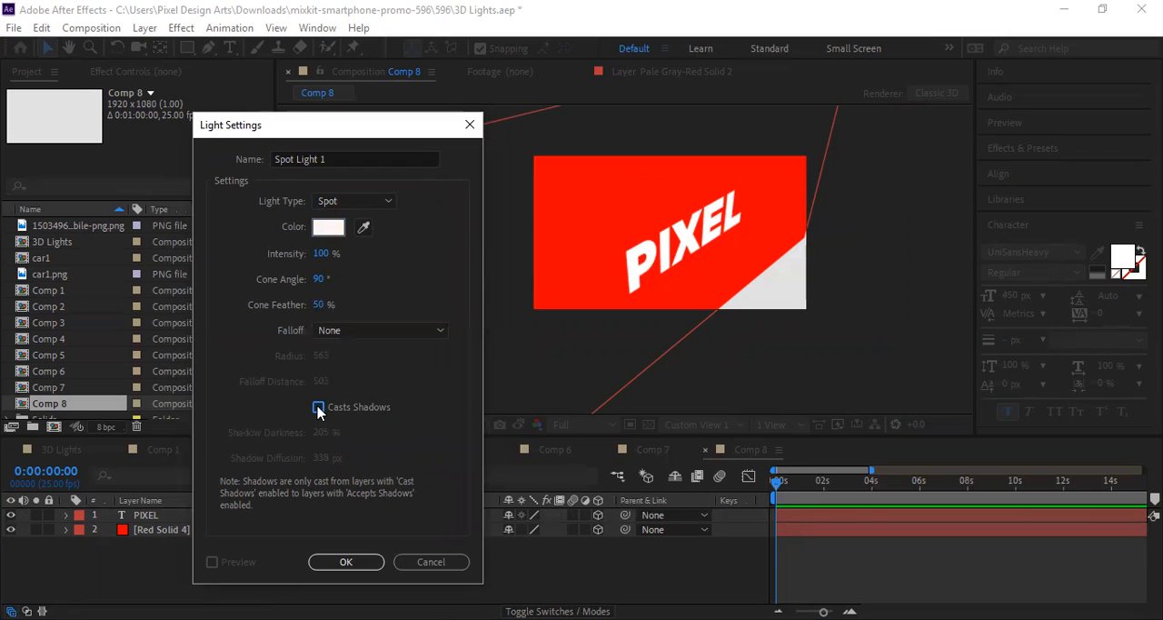
pyautogui.click(319, 407)
pyautogui.click(319, 407)
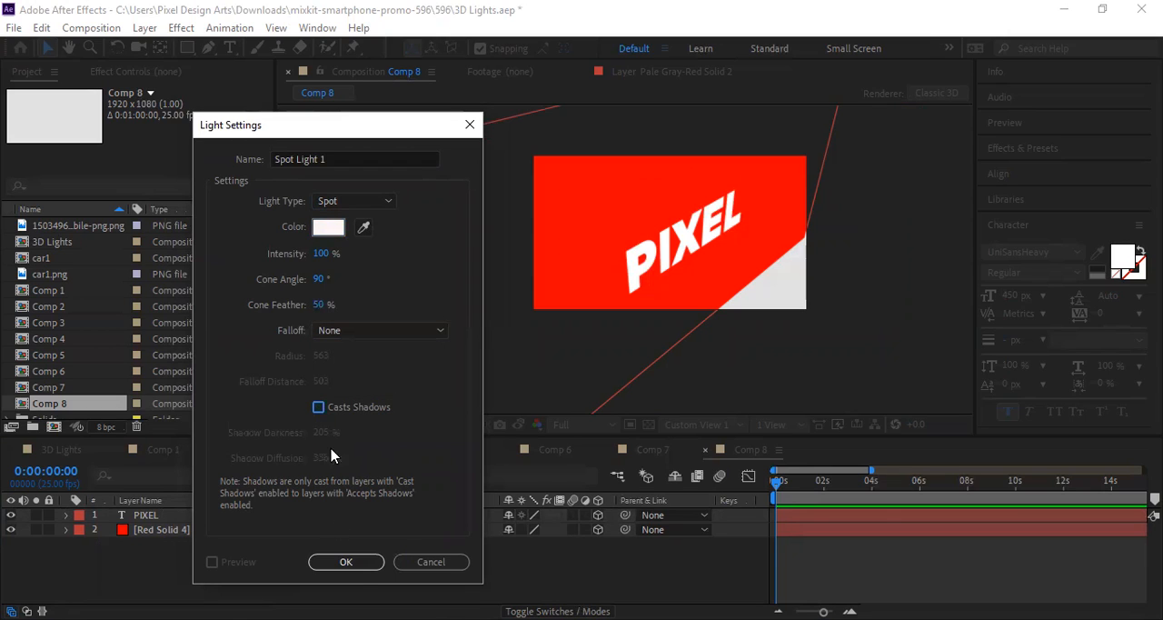
pyautogui.click(348, 562)
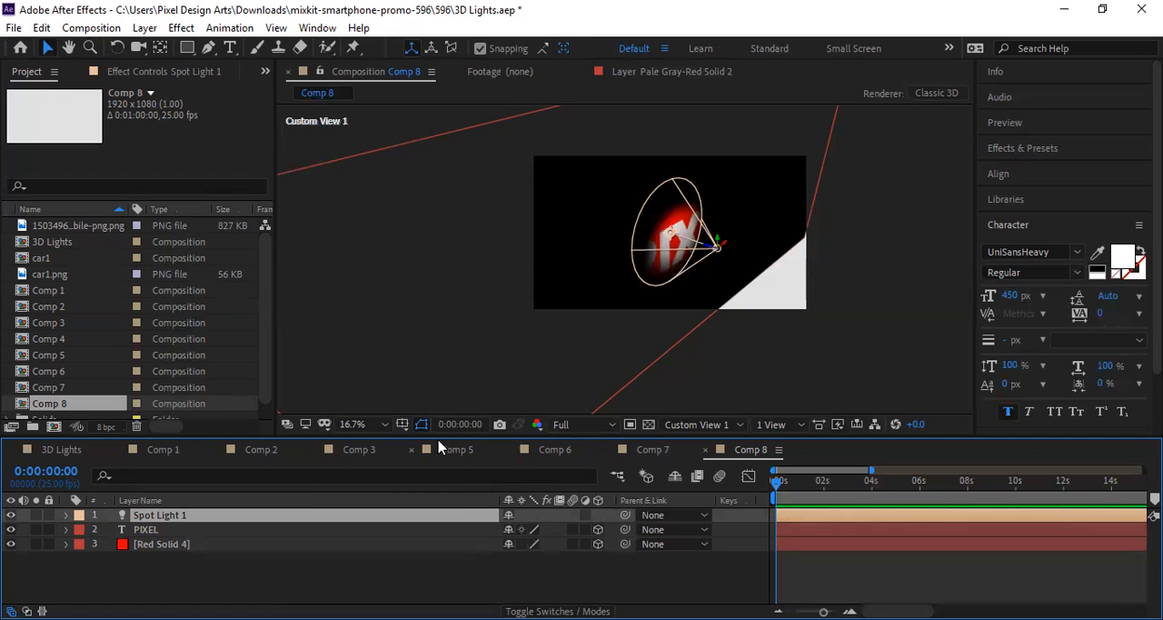
# Step: Reopen the spot light's settings, try Casts Shadows, and leave it switched off
pyautogui.click(361, 425)
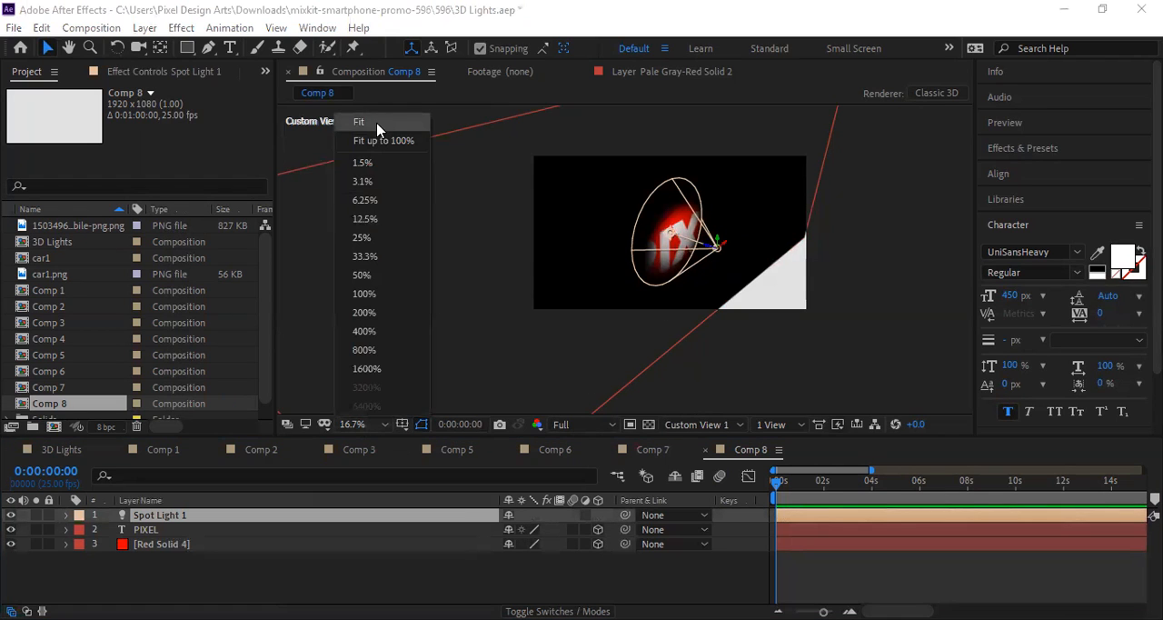
pyautogui.click(376, 143)
pyautogui.scroll(-1, 727, 294)
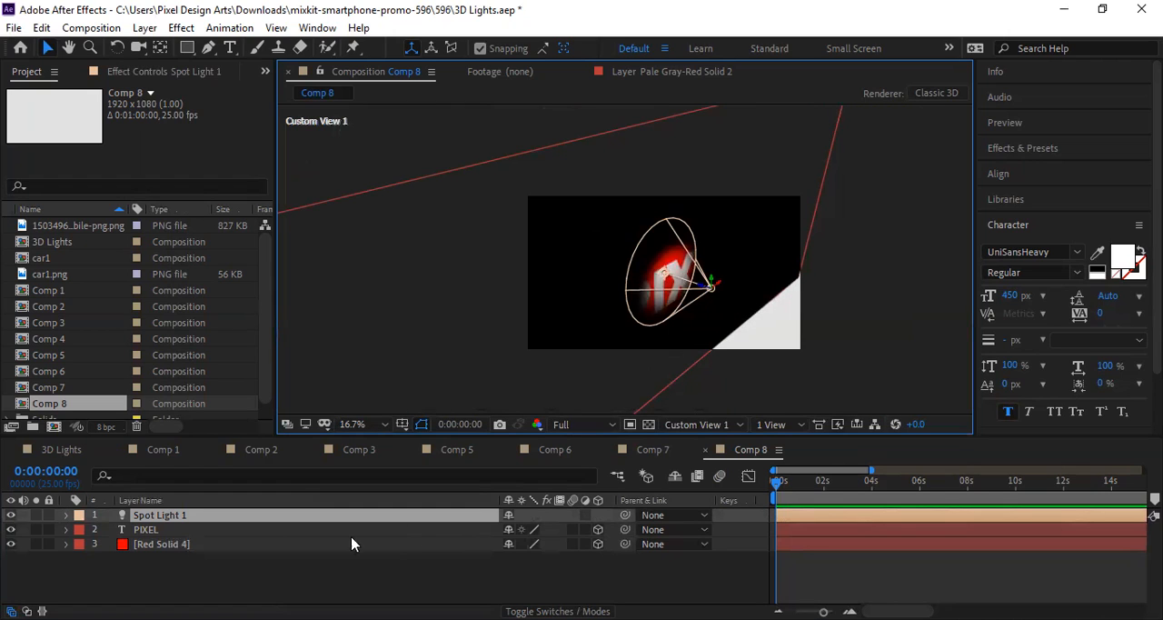
pyautogui.doubleClick(200, 520)
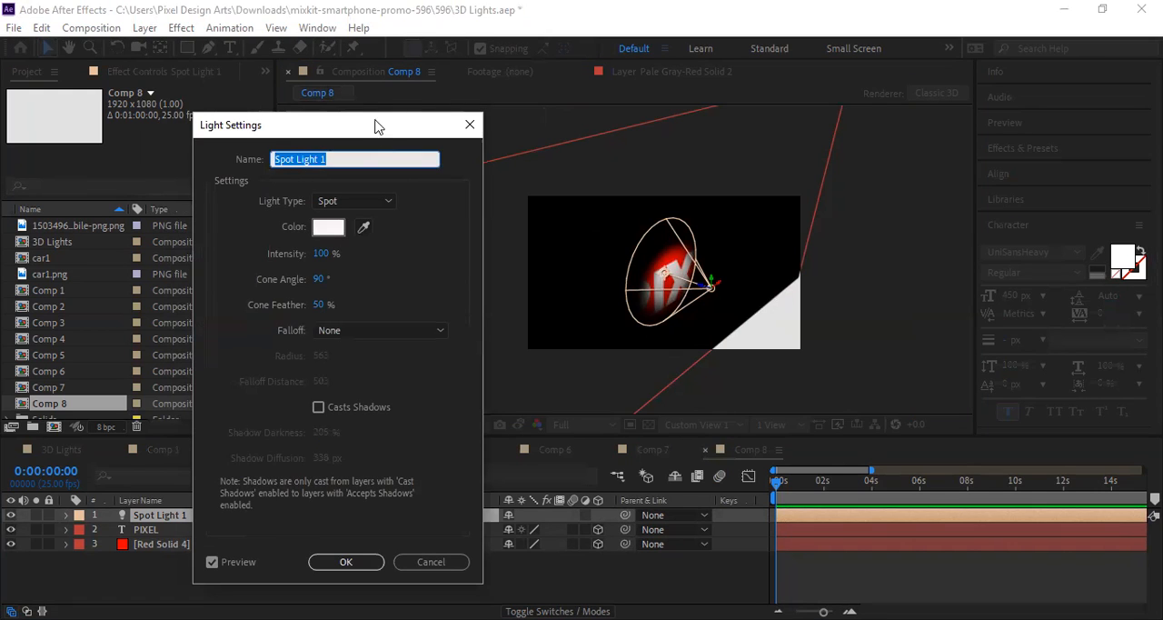
pyautogui.moveTo(378, 127); pyautogui.dragTo(388, 96)
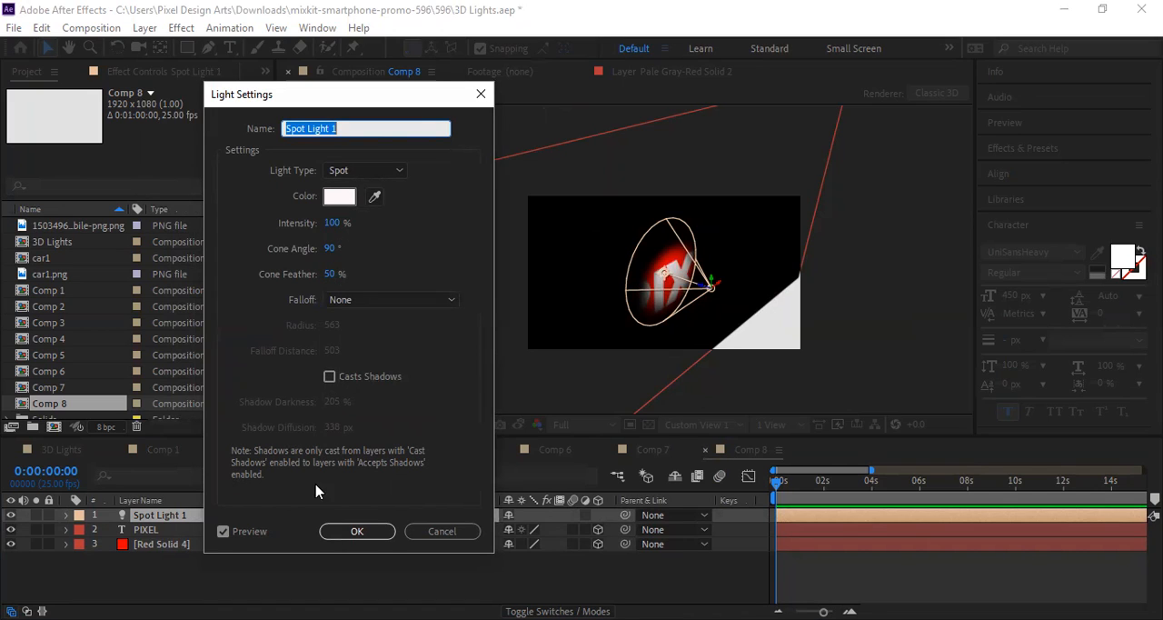
pyautogui.click(329, 376)
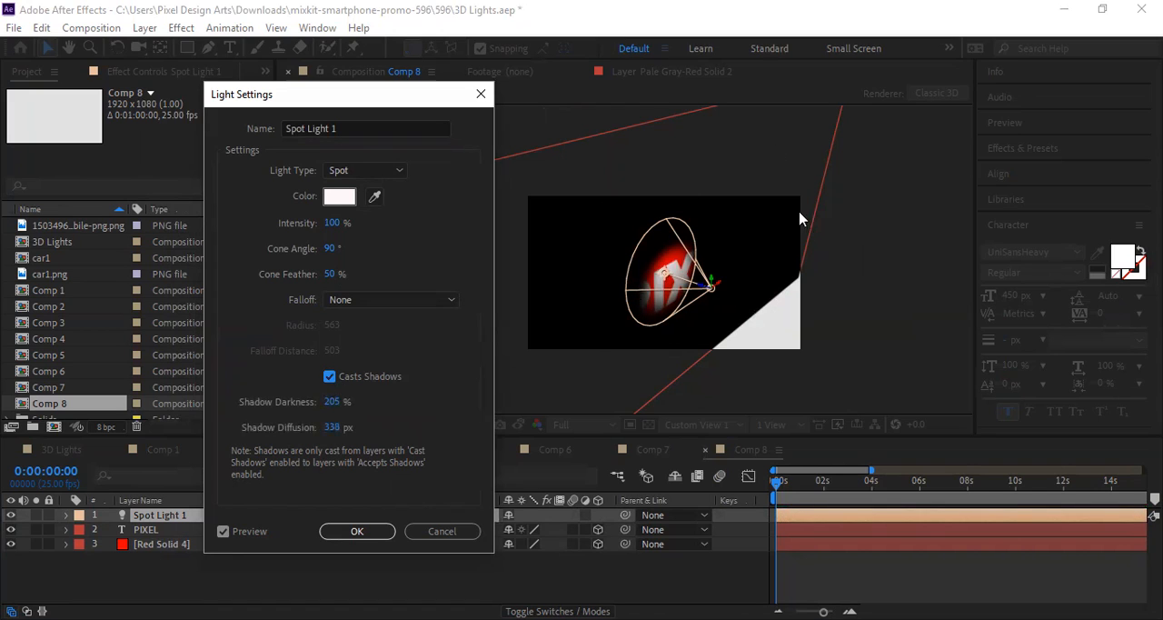
pyautogui.click(331, 376)
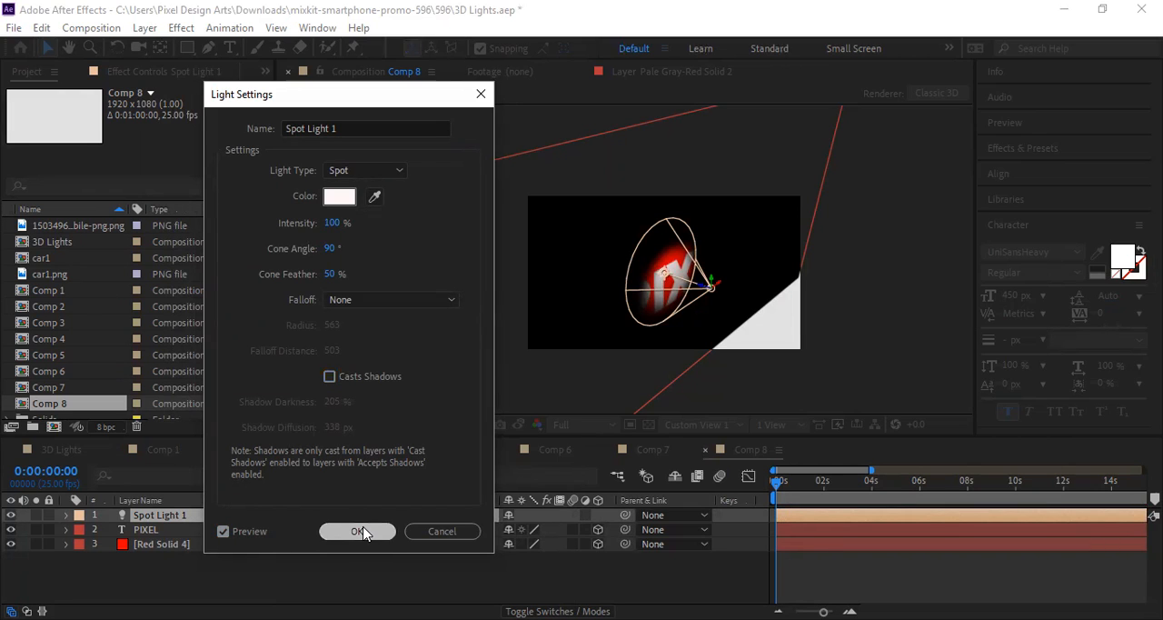
pyautogui.click(359, 533)
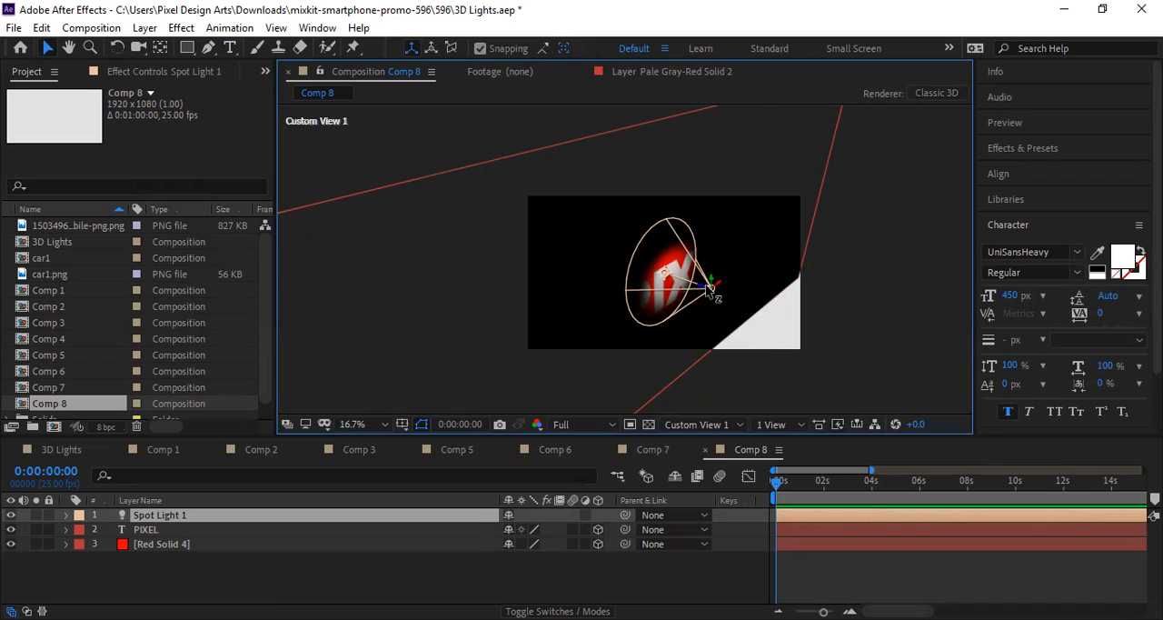
# Step: Shift the spot light's source slightly and aim its point of interest near the letter P
pyautogui.scroll(2, 710, 289)
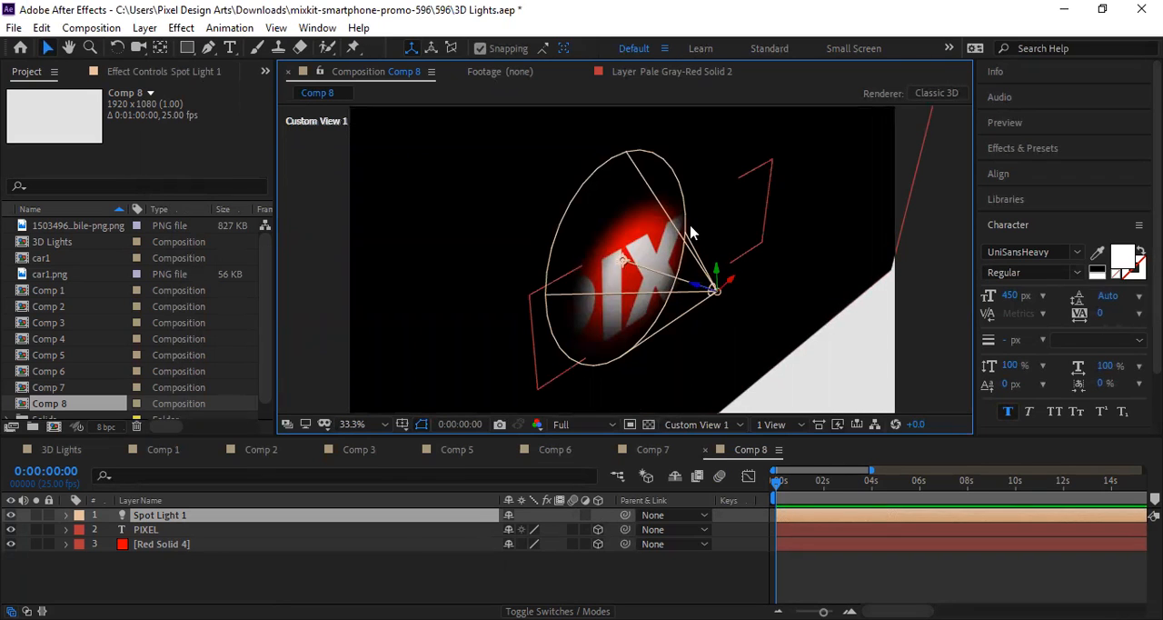
pyautogui.scroll(-2, 721, 276)
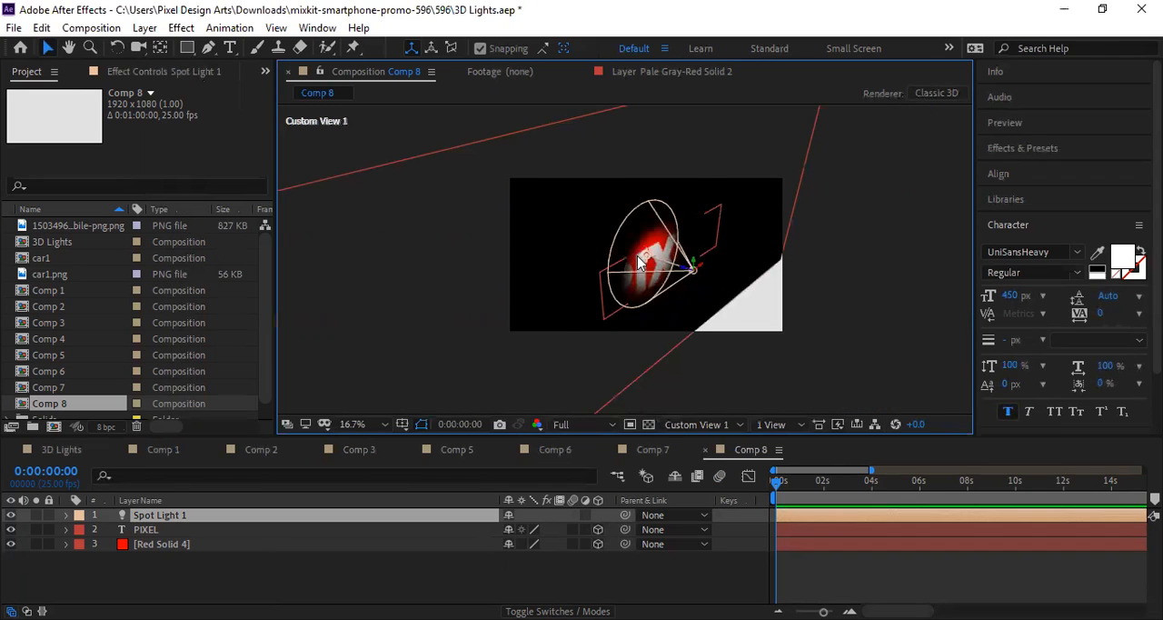
pyautogui.scroll(2, 734, 273)
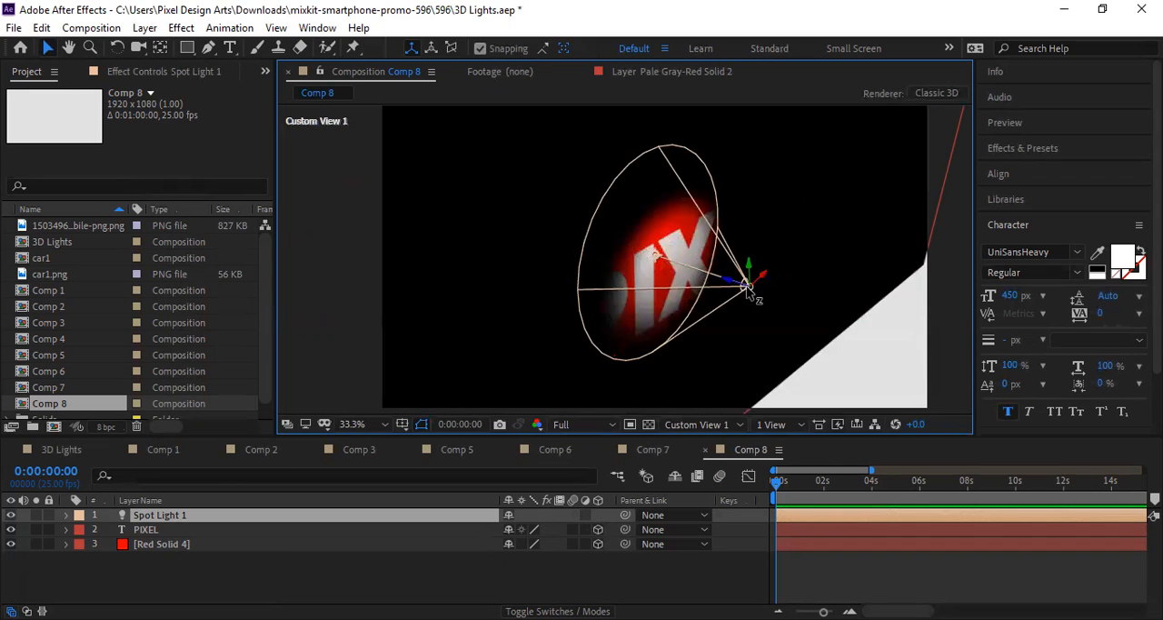
pyautogui.moveTo(747, 286)
pyautogui.mouseDown()
pyautogui.moveTo(805, 275)
pyautogui.moveTo(762, 270)
pyautogui.mouseUp()
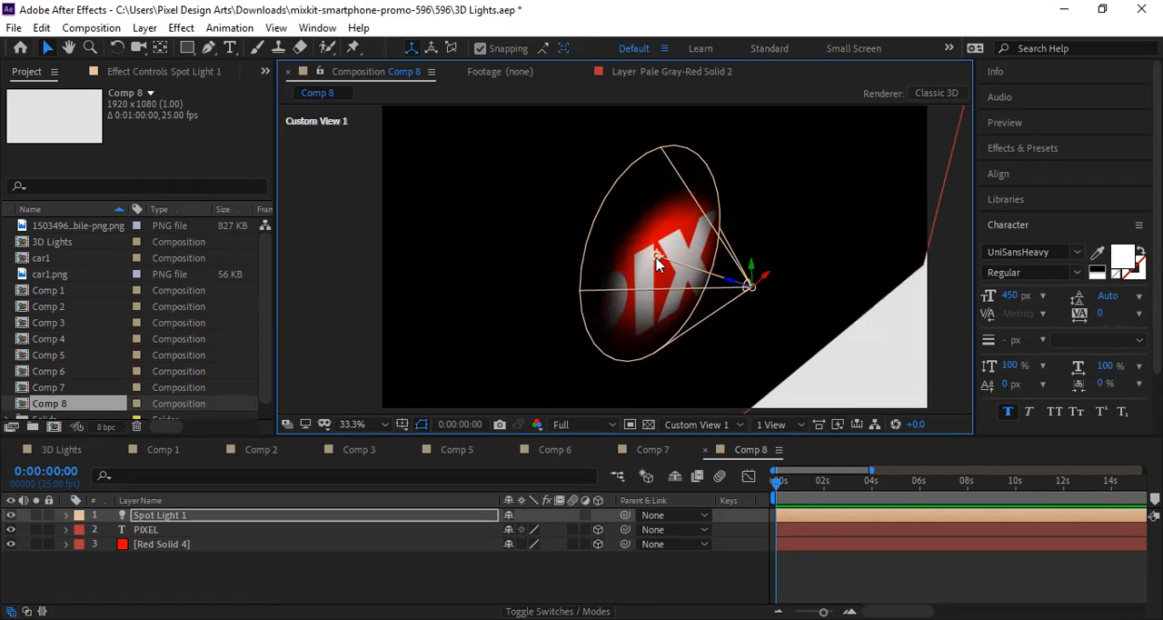
pyautogui.moveTo(657, 258); pyautogui.dragTo(613, 309)
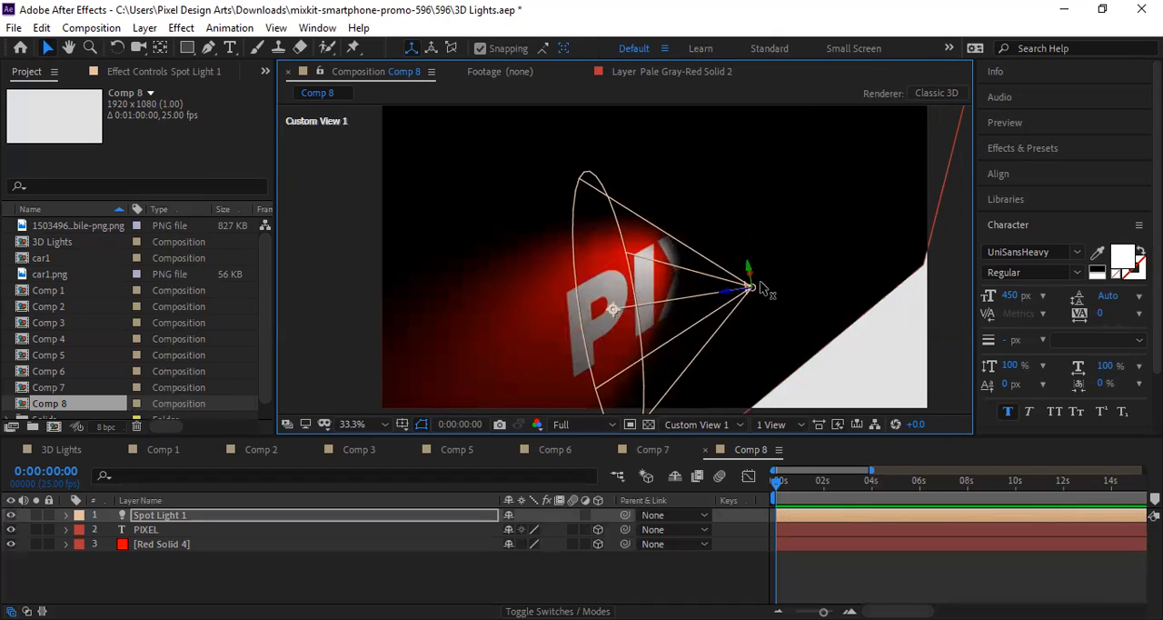
# Step: Move the spot light's source up and farther away from the PIXEL text, and aim its point of interest near the letter X
pyautogui.moveTo(748, 264); pyautogui.dragTo(779, 242)
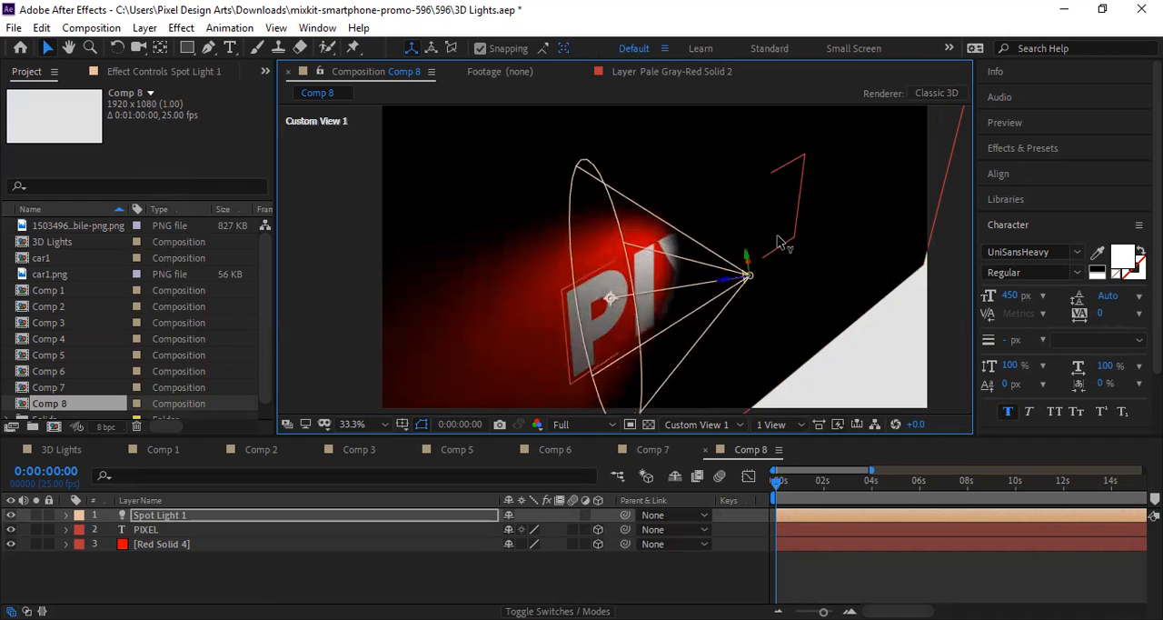
pyautogui.moveTo(612, 297); pyautogui.dragTo(507, 329)
pyautogui.moveTo(753, 279); pyautogui.dragTo(899, 187)
pyautogui.moveTo(859, 272); pyautogui.dragTo(946, 154)
pyautogui.moveTo(846, 197); pyautogui.dragTo(881, 202)
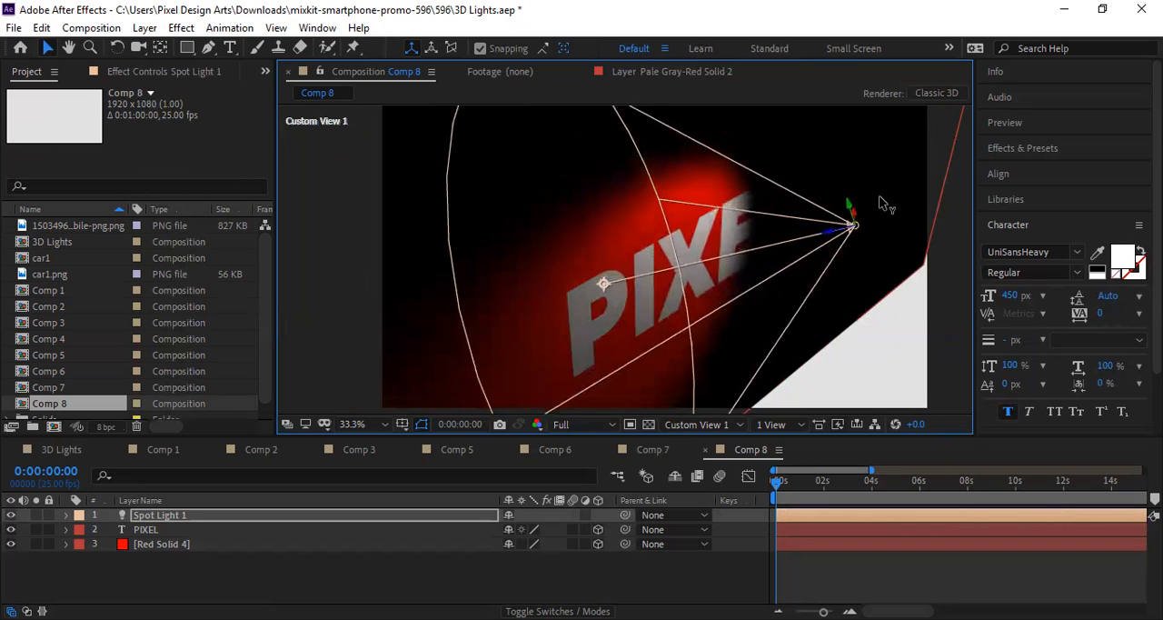
pyautogui.moveTo(605, 283); pyautogui.dragTo(535, 343)
pyautogui.moveTo(483, 350); pyautogui.dragTo(675, 273)
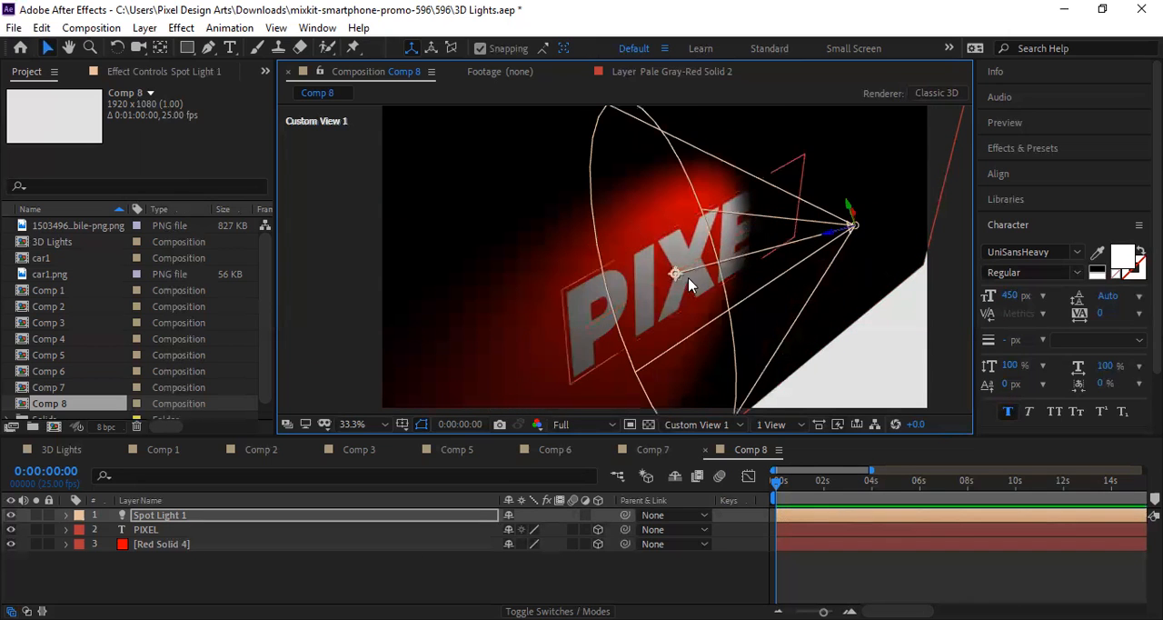
# Step: Compare the spot light's effect on the PIXEL text in Custom Views 1, 2 and 3, ending in Custom View 1
pyautogui.click(717, 425)
pyautogui.click(726, 389)
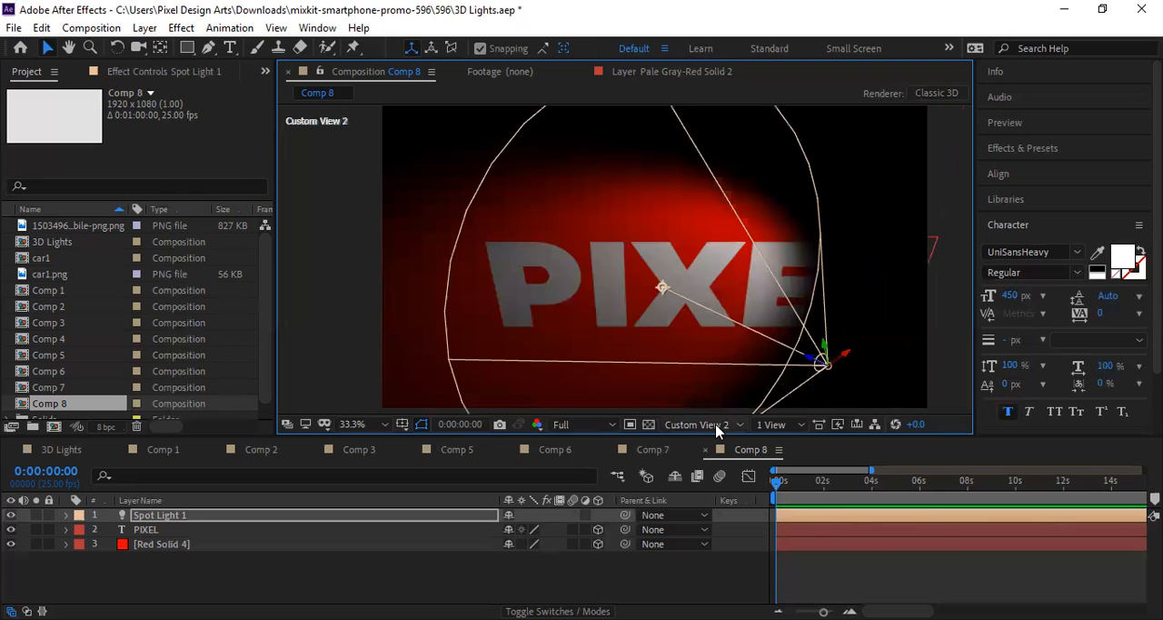
pyautogui.click(720, 409)
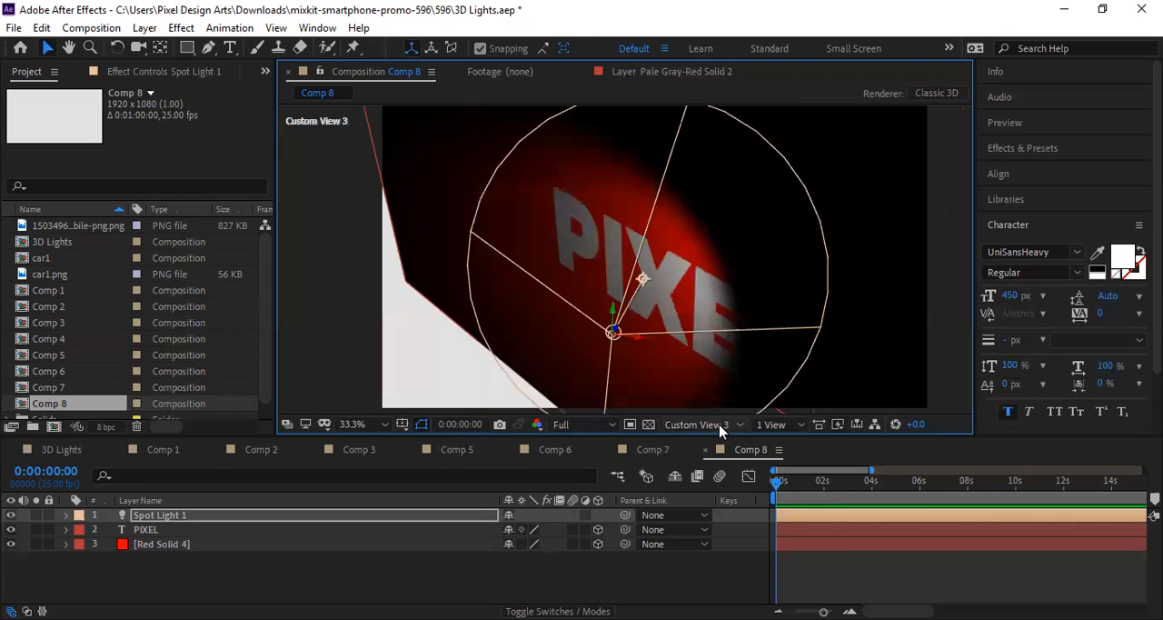
pyautogui.click(720, 425)
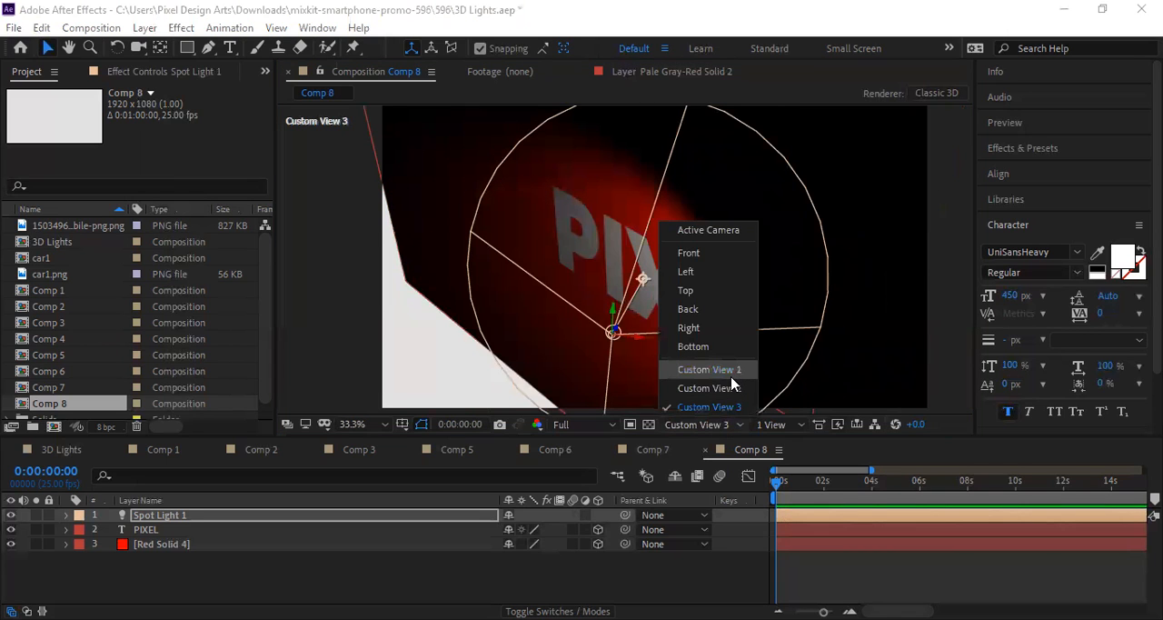
pyautogui.click(732, 376)
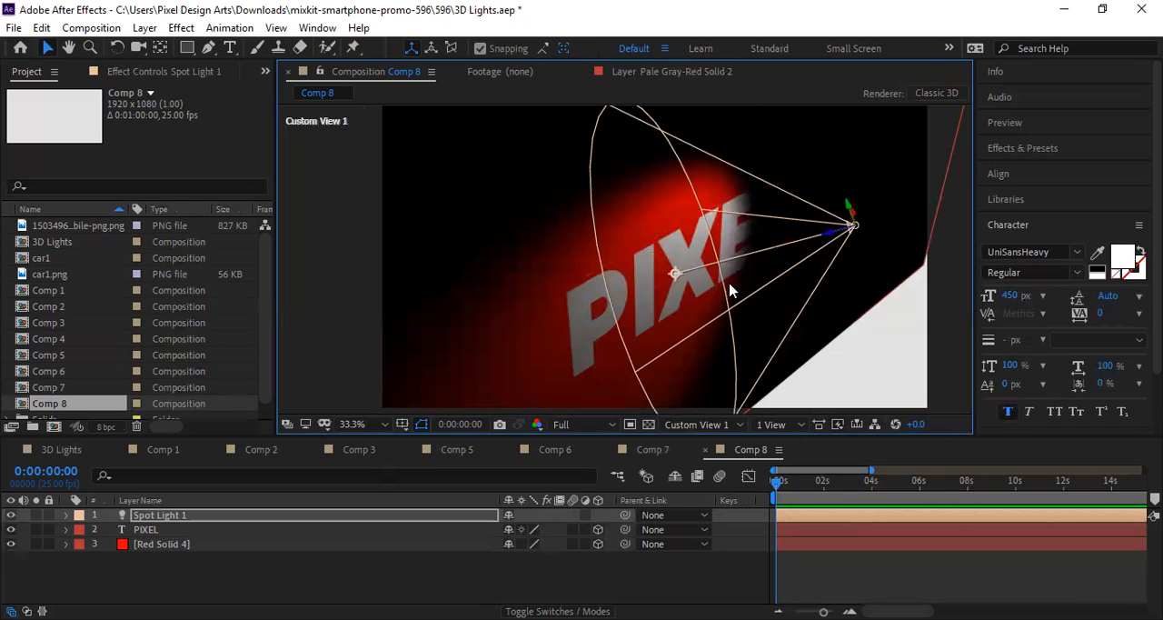
pyautogui.click(713, 427)
pyautogui.click(723, 403)
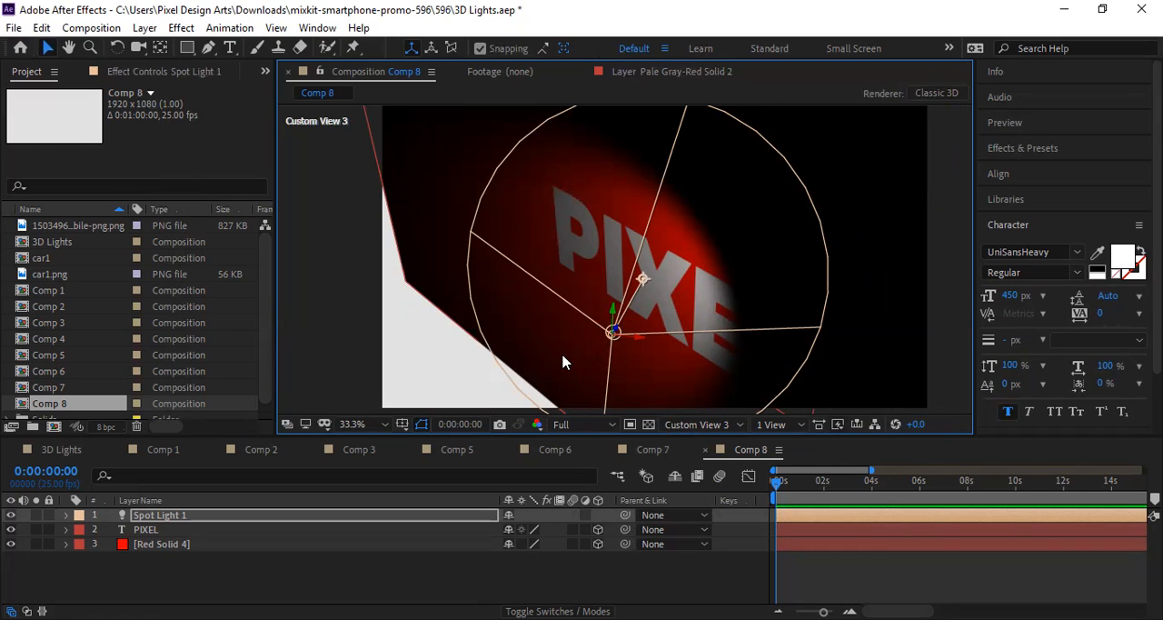
pyautogui.click(720, 424)
pyautogui.click(716, 377)
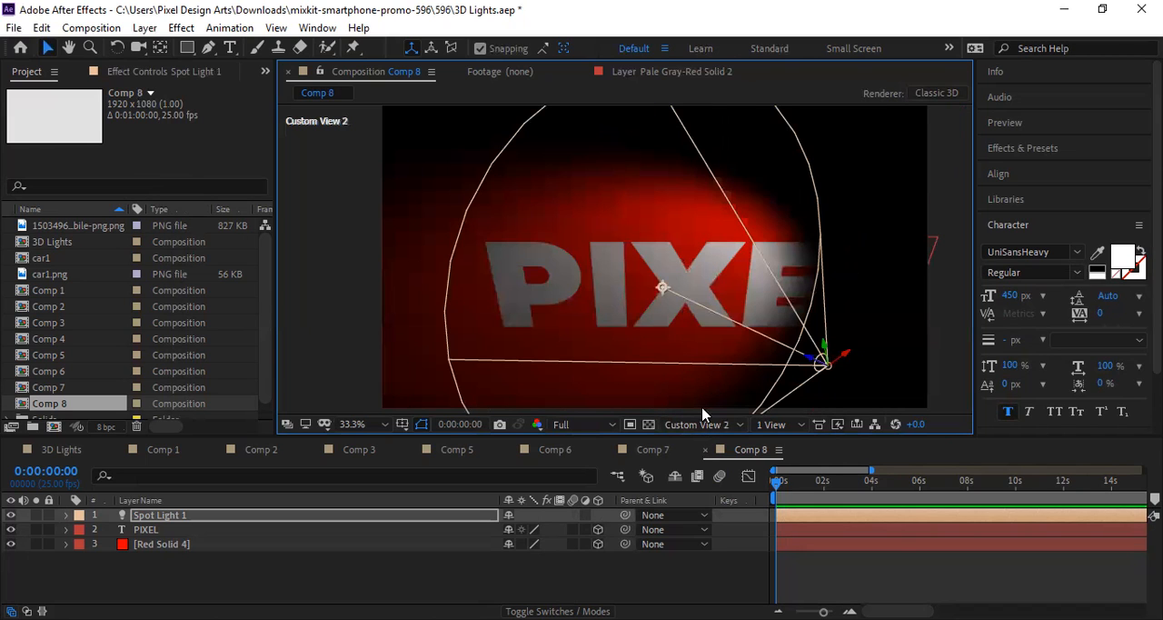
pyautogui.click(715, 427)
pyautogui.click(737, 372)
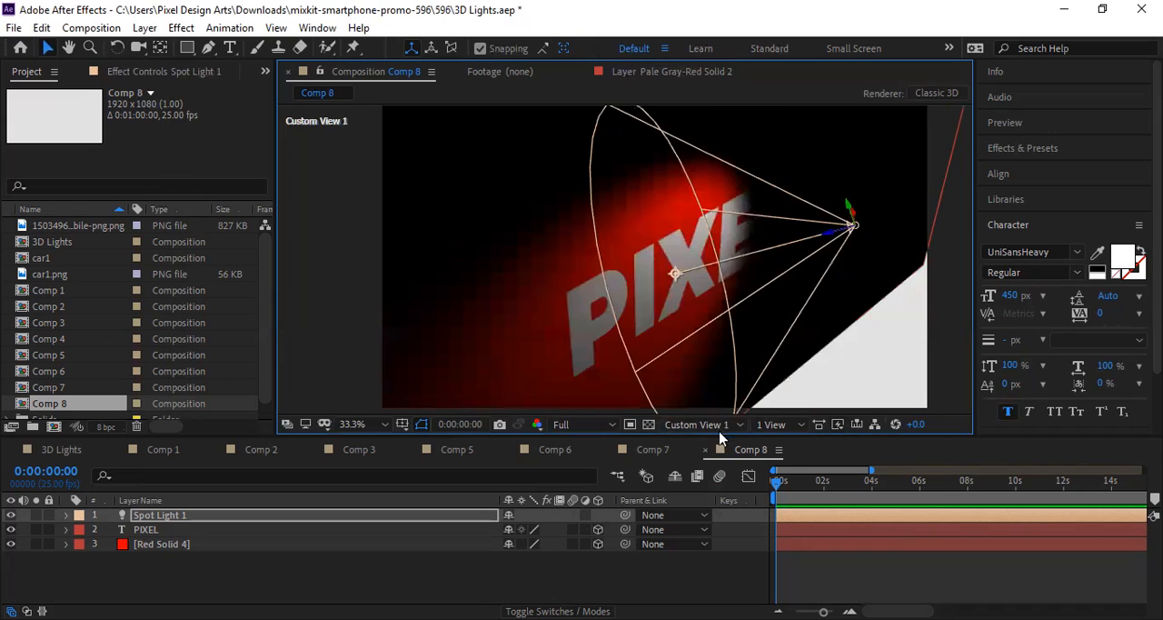
# Step: Examine the light's placement relative to the text and red solid in the Front, Left and Top views
pyautogui.click(718, 425)
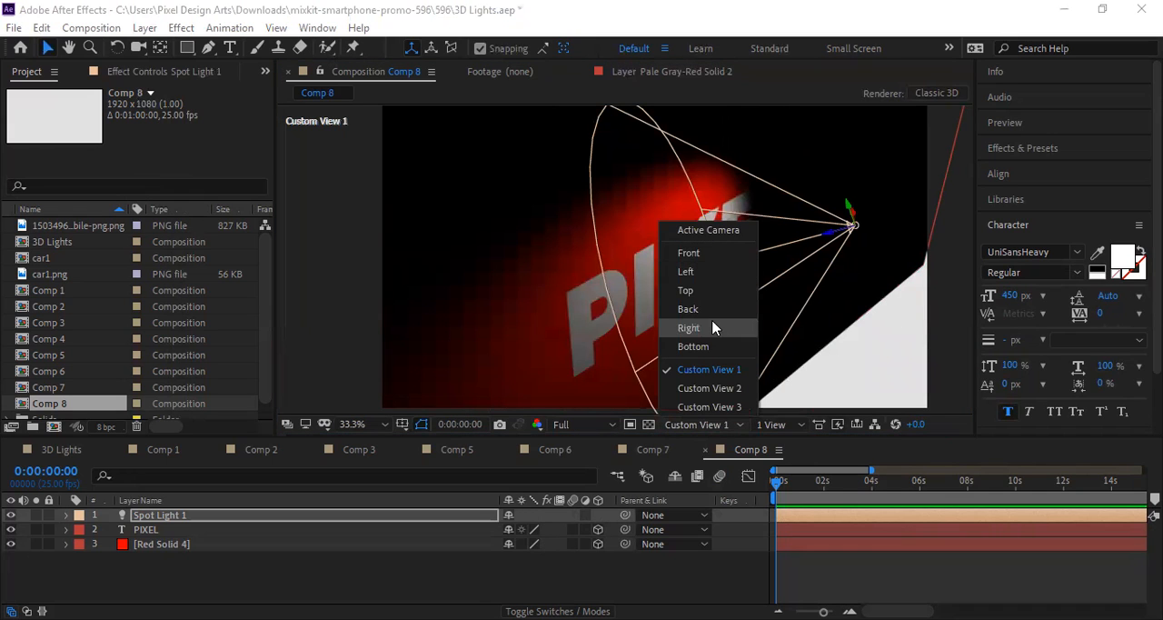
pyautogui.click(713, 250)
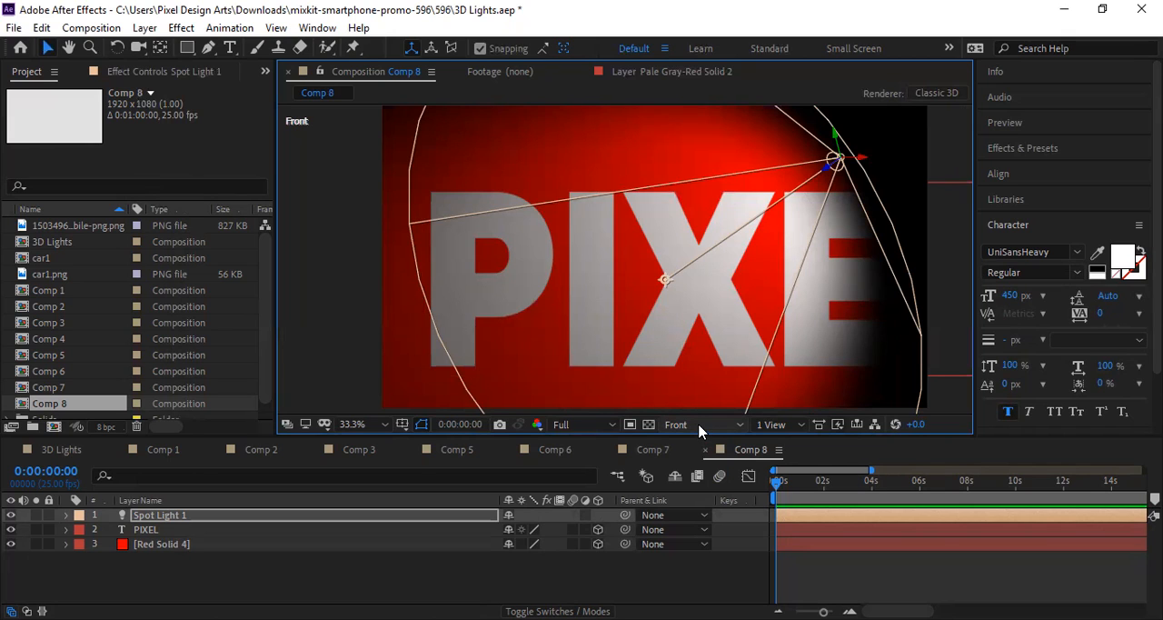
pyautogui.click(700, 427)
pyautogui.click(724, 273)
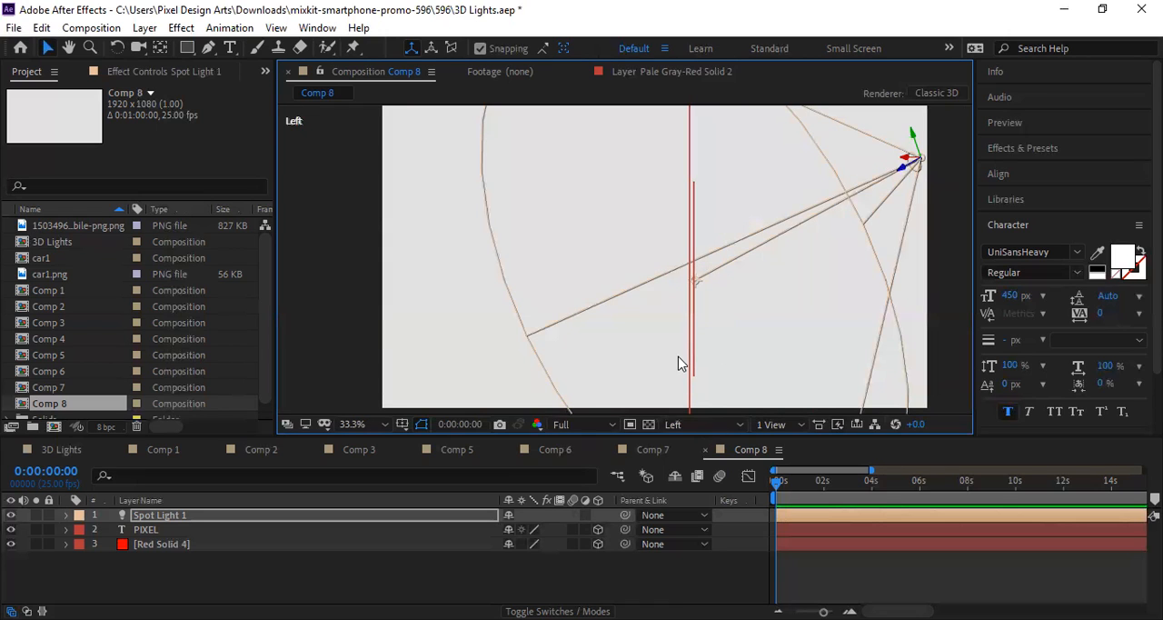
pyautogui.click(696, 427)
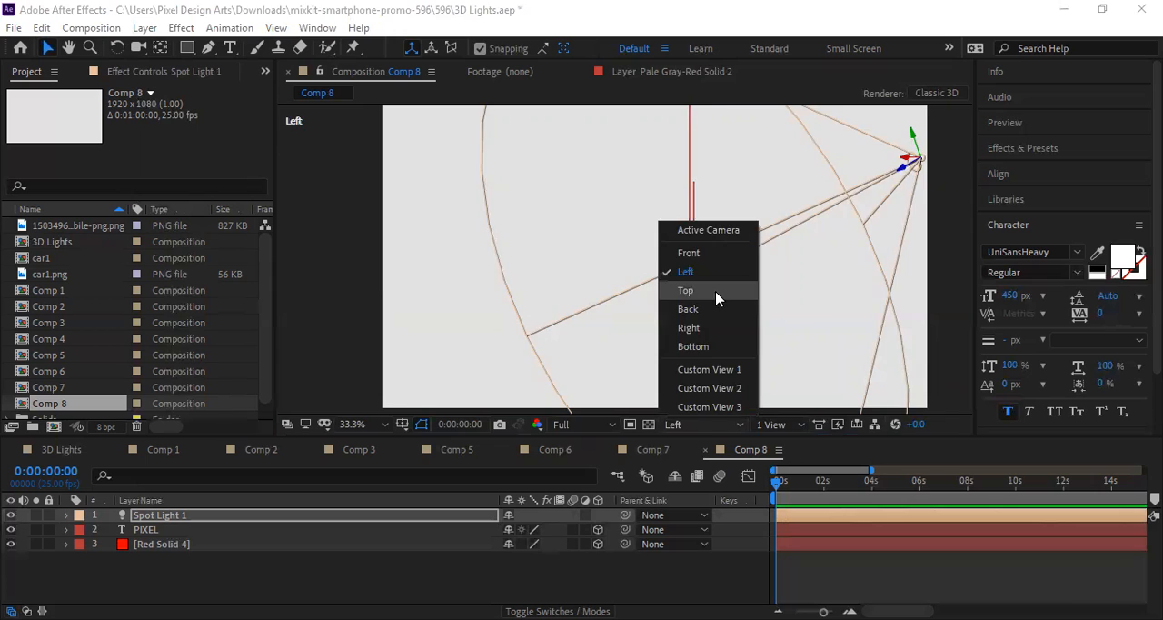
pyautogui.click(717, 298)
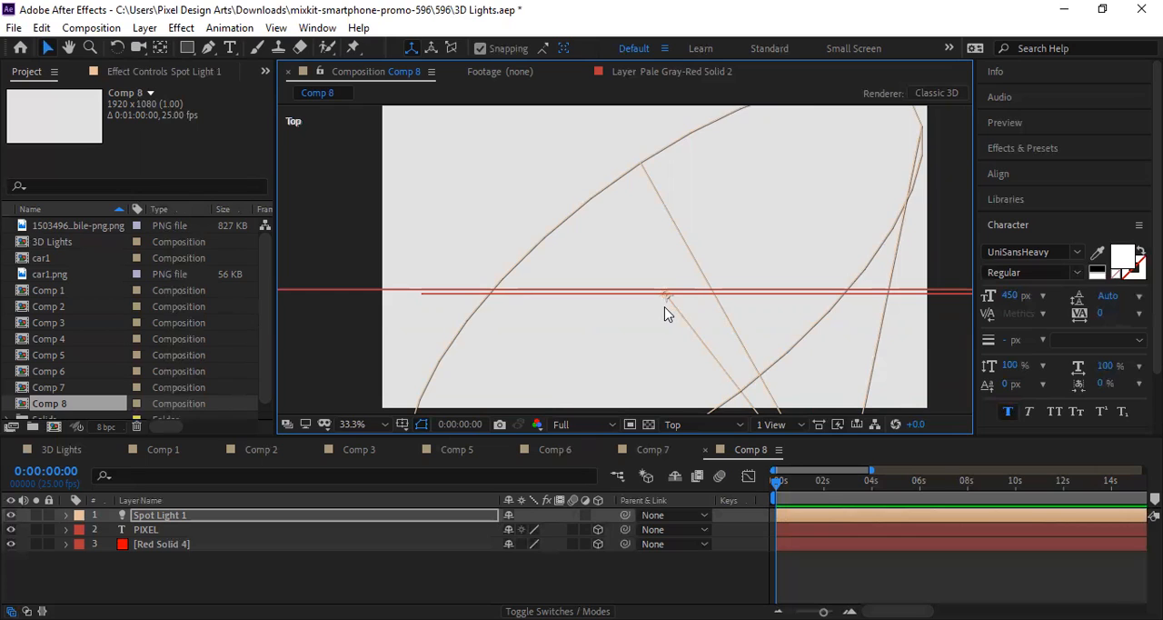
pyautogui.scroll(-1, 683, 295)
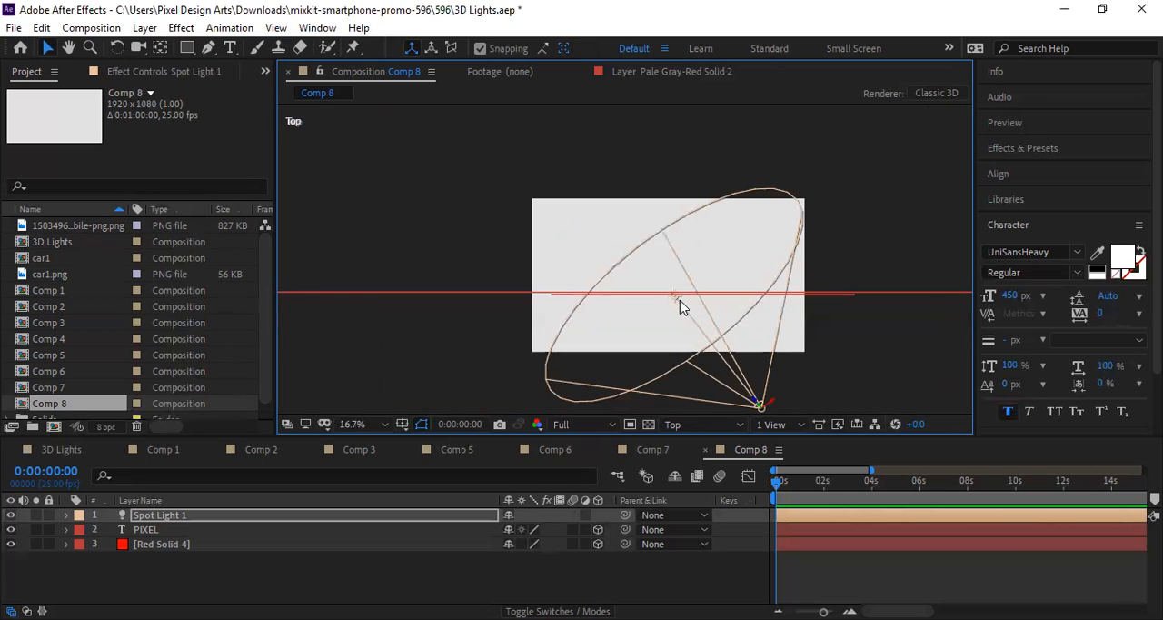
pyautogui.scroll(1, 678, 307)
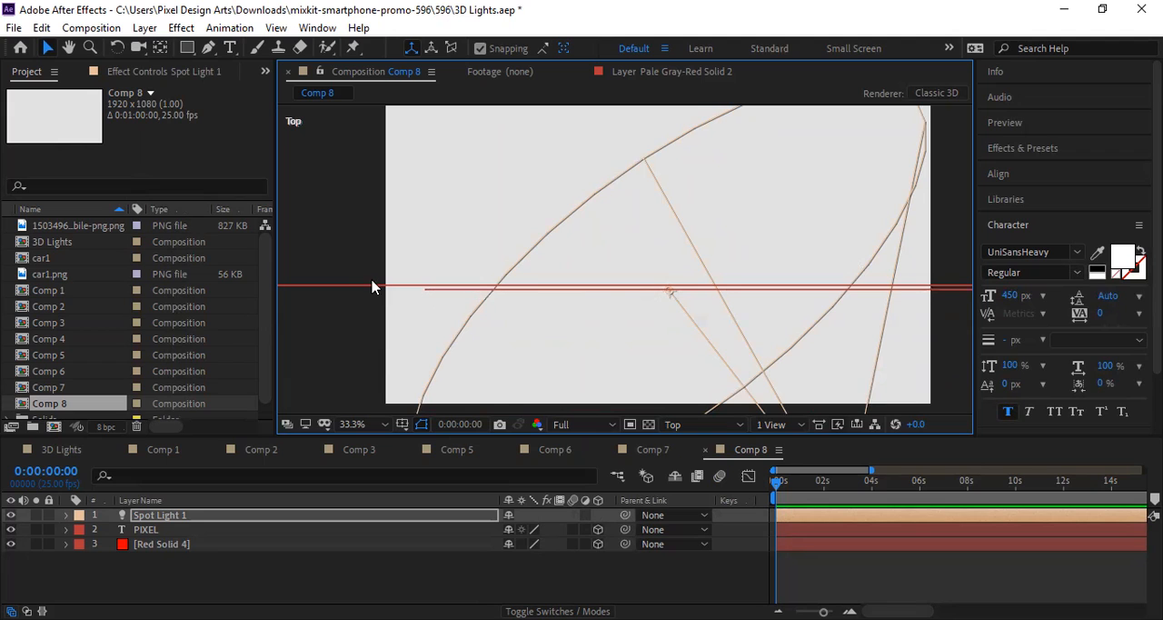
pyautogui.scroll(-4, 380, 288)
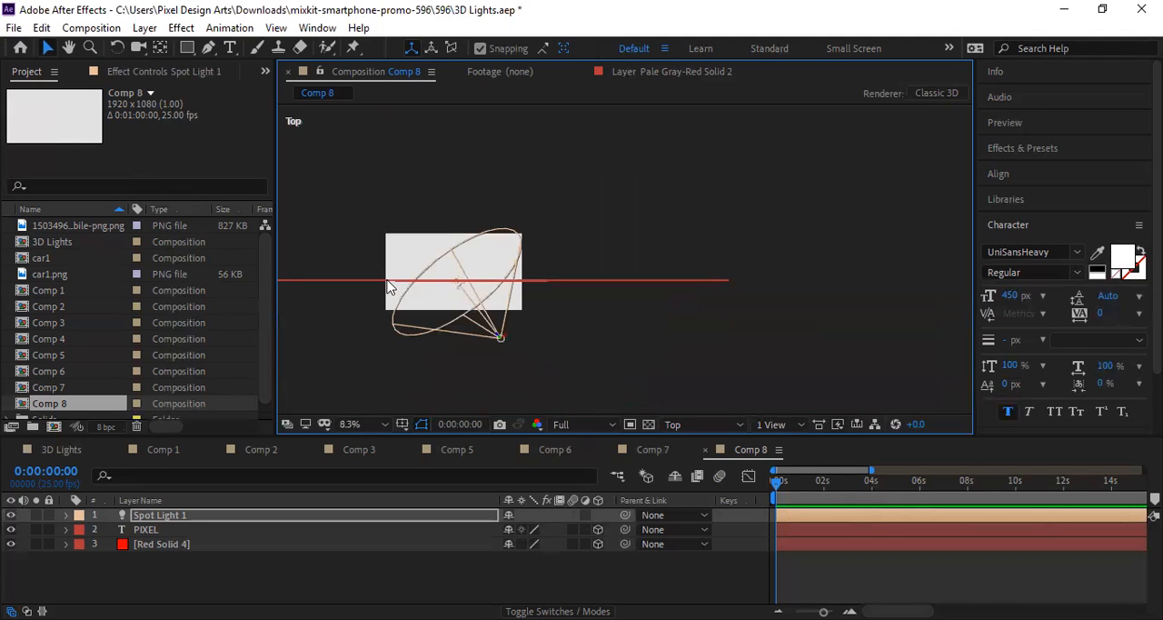
pyautogui.scroll(4, 509, 278)
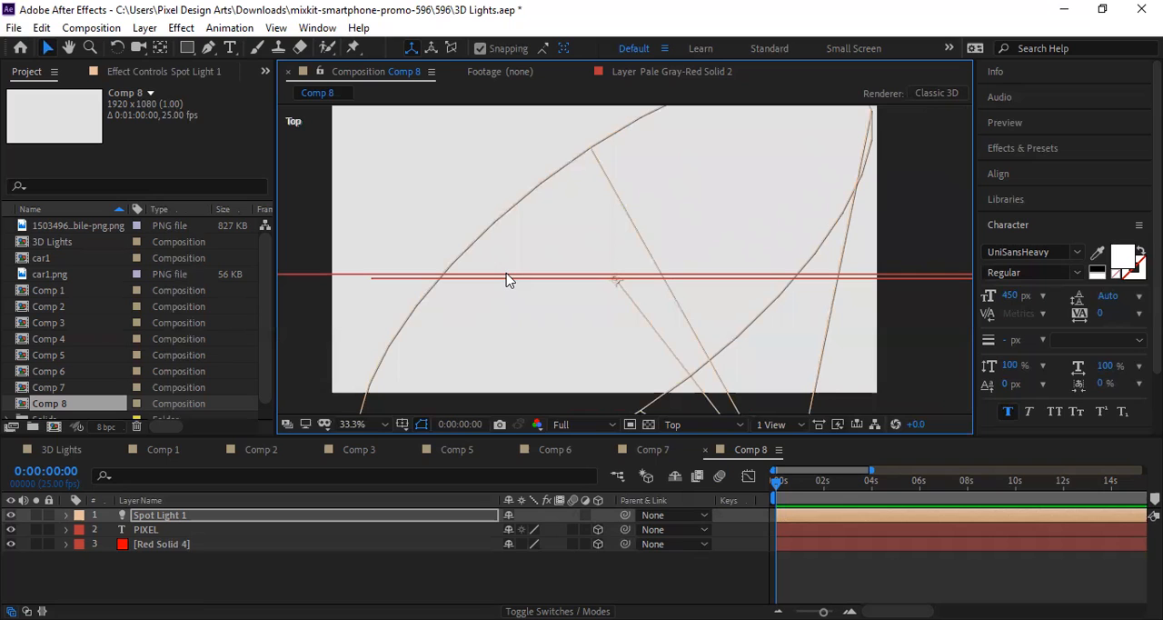
# Step: Inspect the lit scene in the Back, Right, Bottom and Active Camera views
pyautogui.click(700, 413)
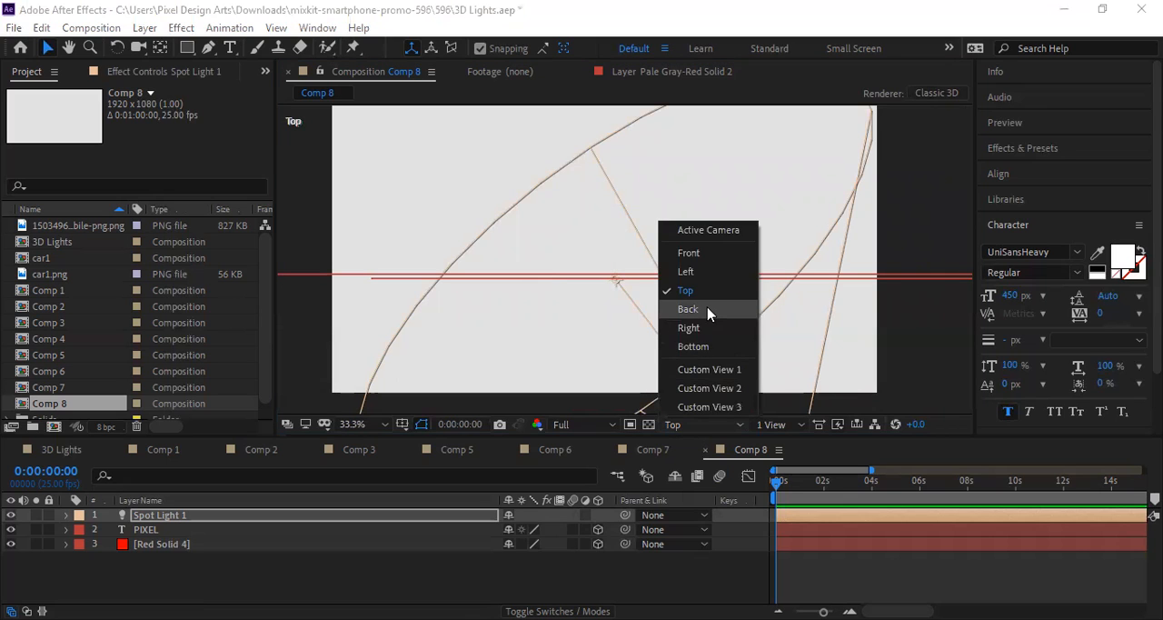
pyautogui.click(706, 310)
pyautogui.click(704, 425)
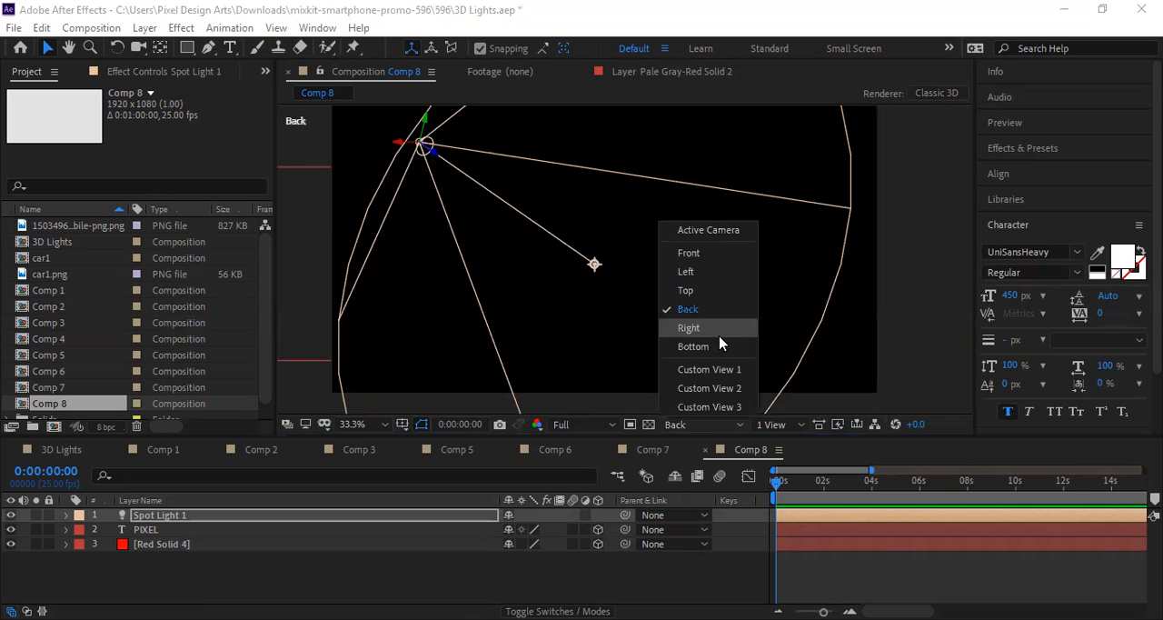
pyautogui.click(724, 329)
pyautogui.click(696, 425)
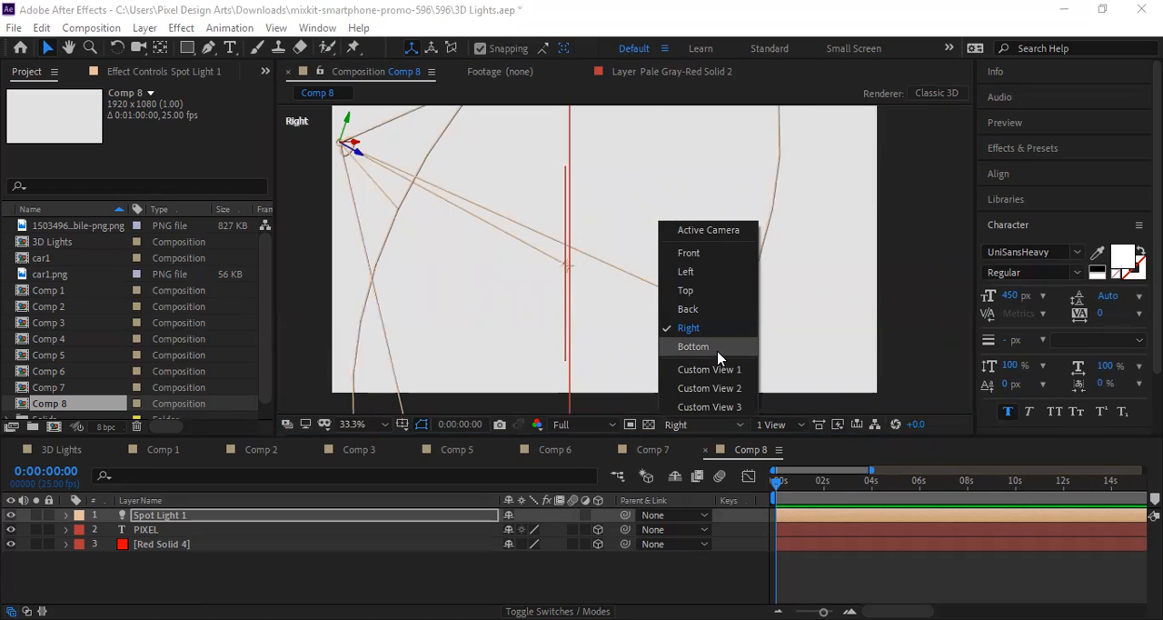
pyautogui.click(718, 349)
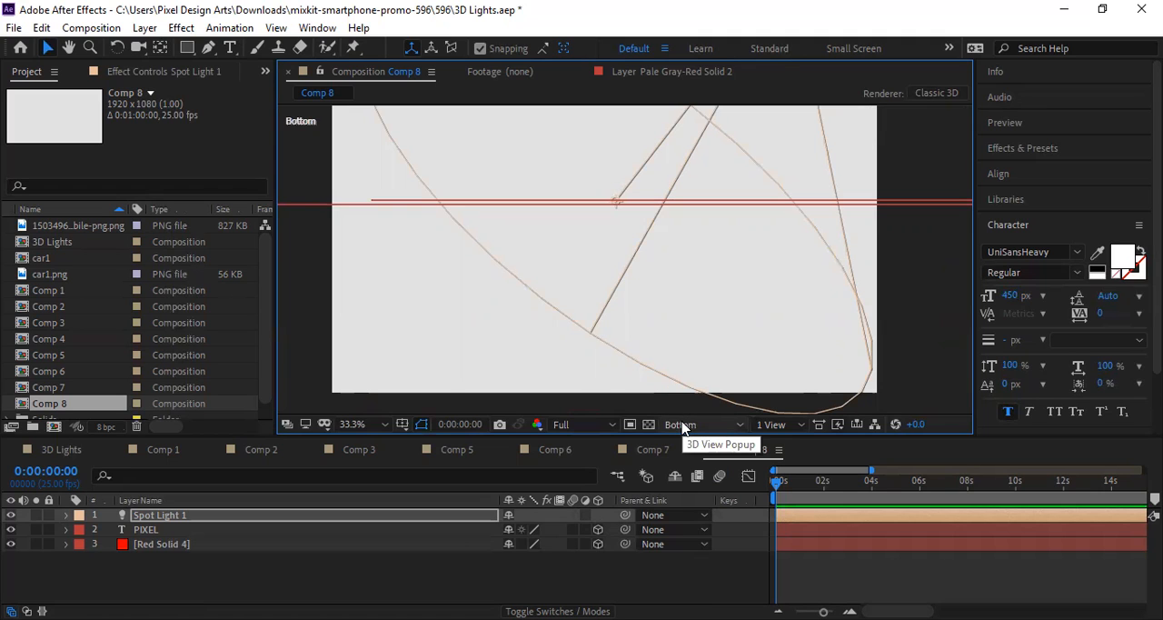
pyautogui.click(684, 426)
pyautogui.click(715, 232)
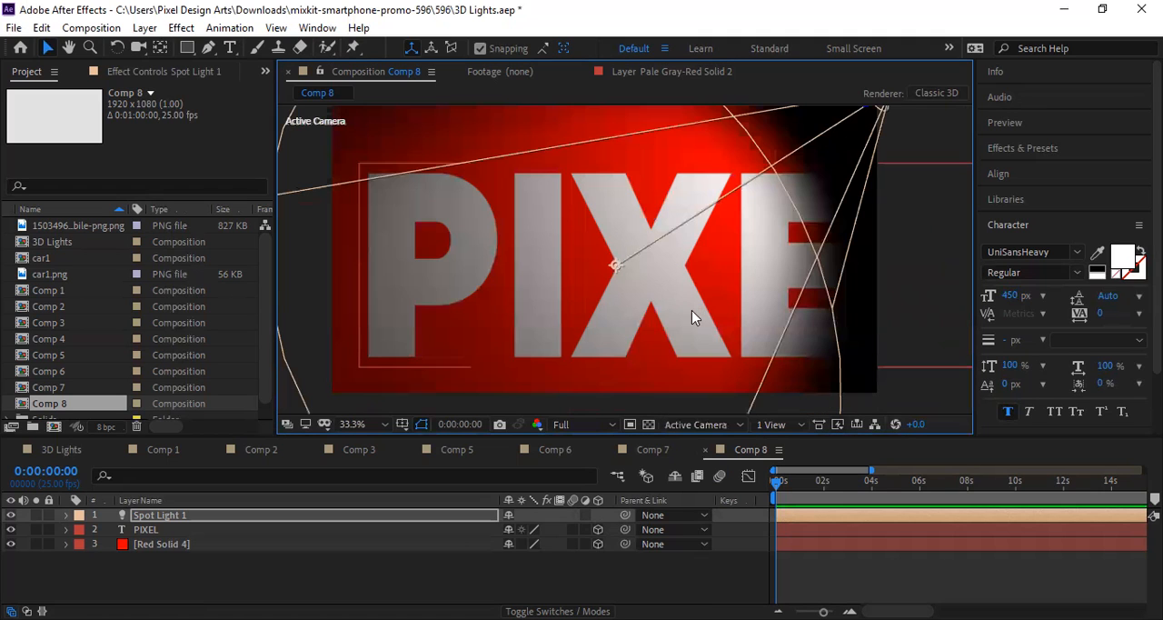
# Step: In Custom View 1, raise the spot light's source and shift its point of interest toward the letters X and E
pyautogui.click(718, 427)
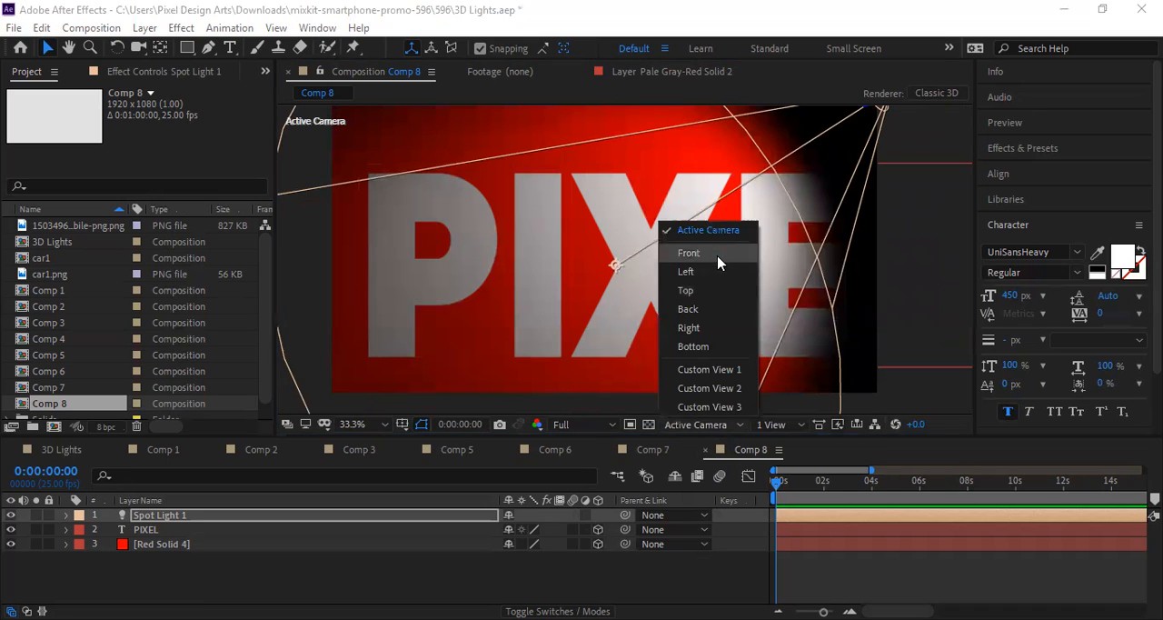
pyautogui.click(716, 255)
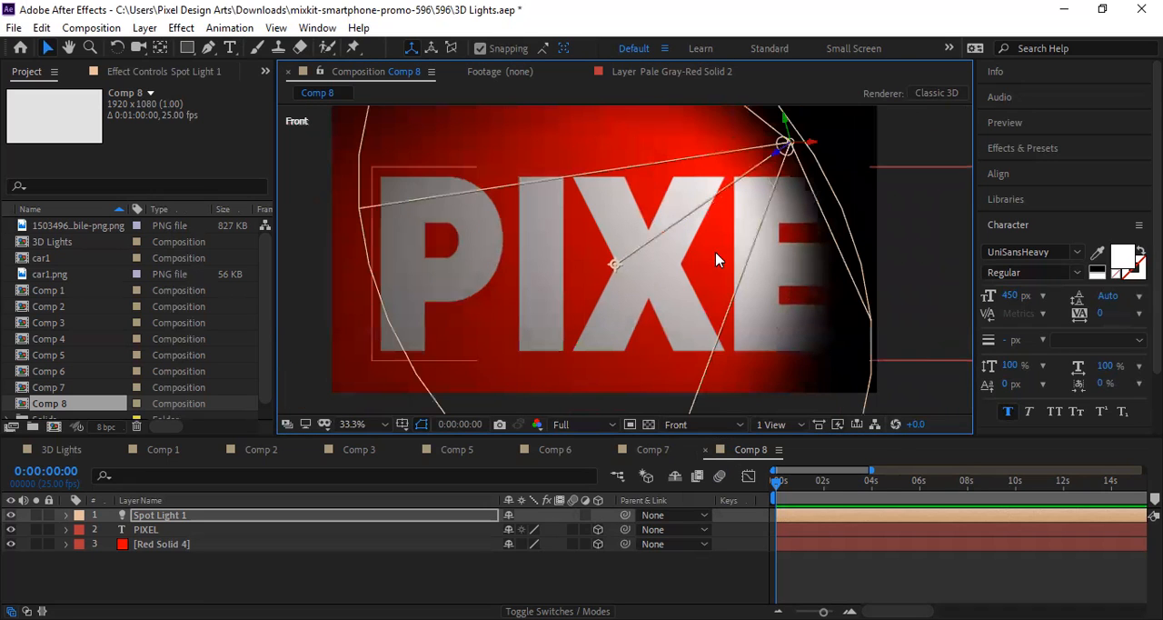
pyautogui.click(718, 429)
pyautogui.click(709, 370)
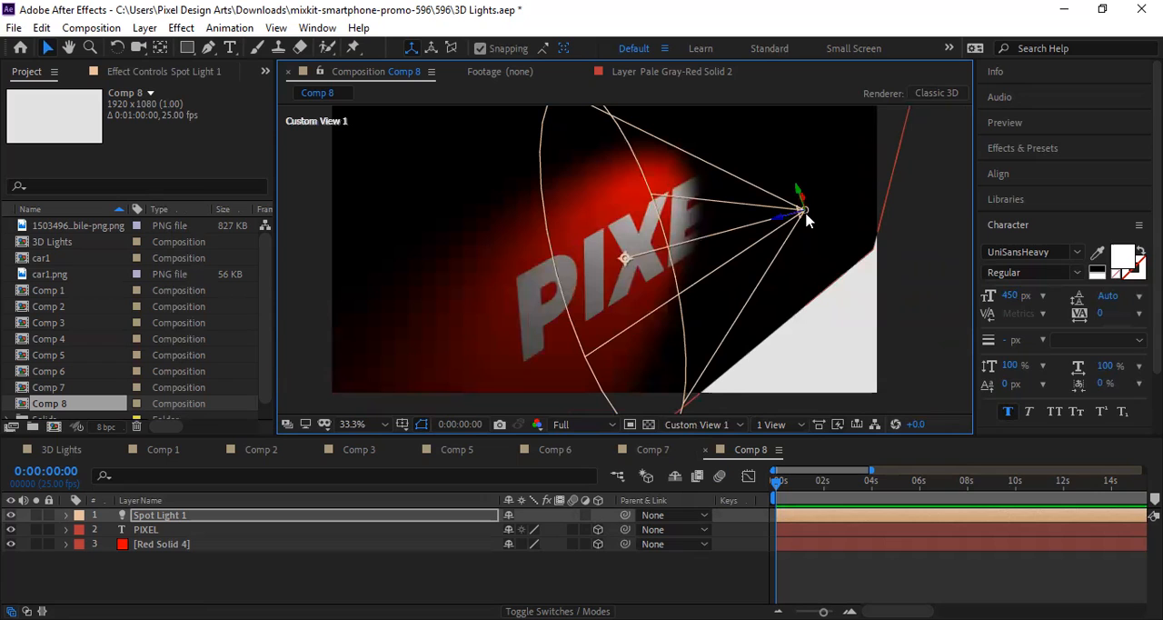
pyautogui.moveTo(814, 205); pyautogui.dragTo(843, 178)
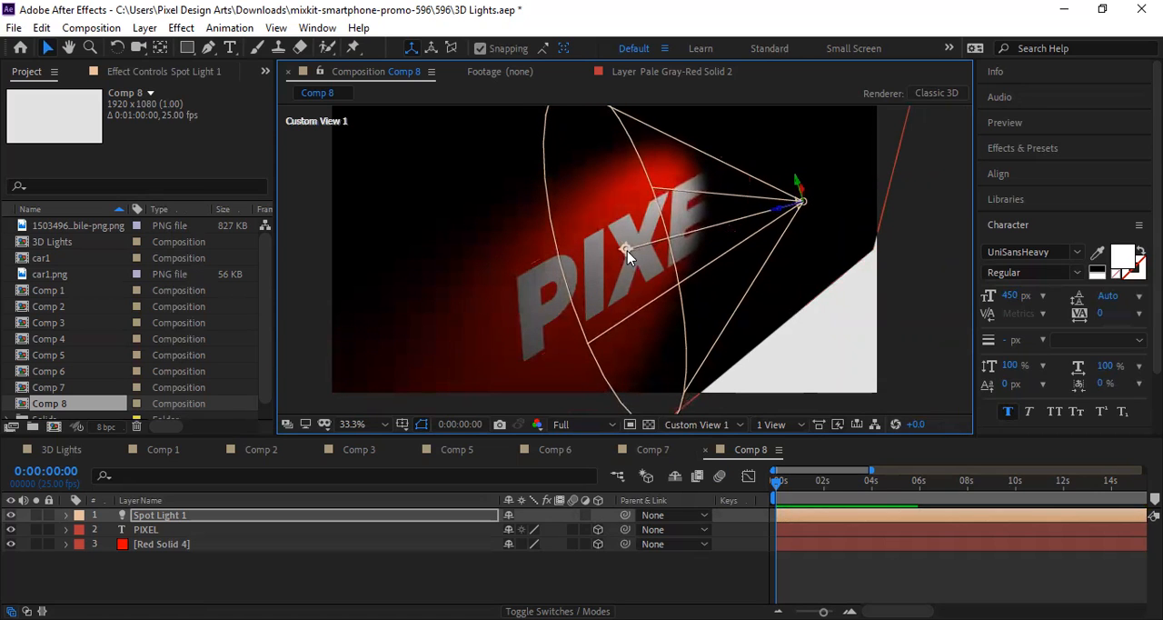
pyautogui.moveTo(627, 251)
pyautogui.mouseDown()
pyautogui.moveTo(647, 281)
pyautogui.moveTo(696, 228)
pyautogui.moveTo(649, 245)
pyautogui.mouseUp()
pyautogui.moveTo(806, 198); pyautogui.dragTo(858, 159)
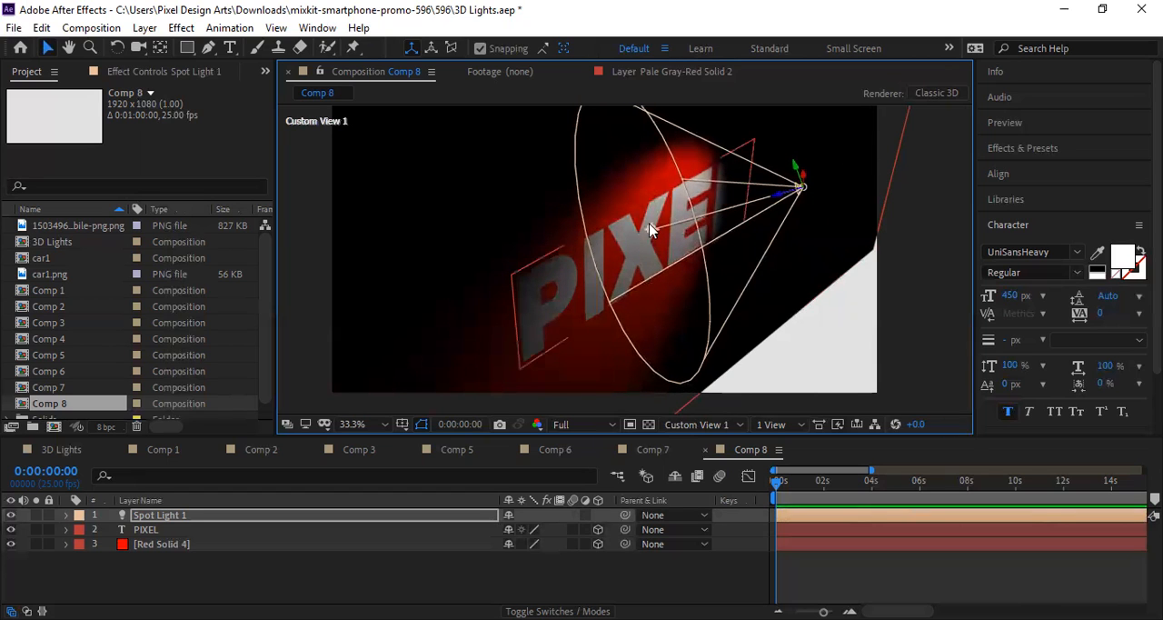
pyautogui.click(625, 263)
pyautogui.press('Return')
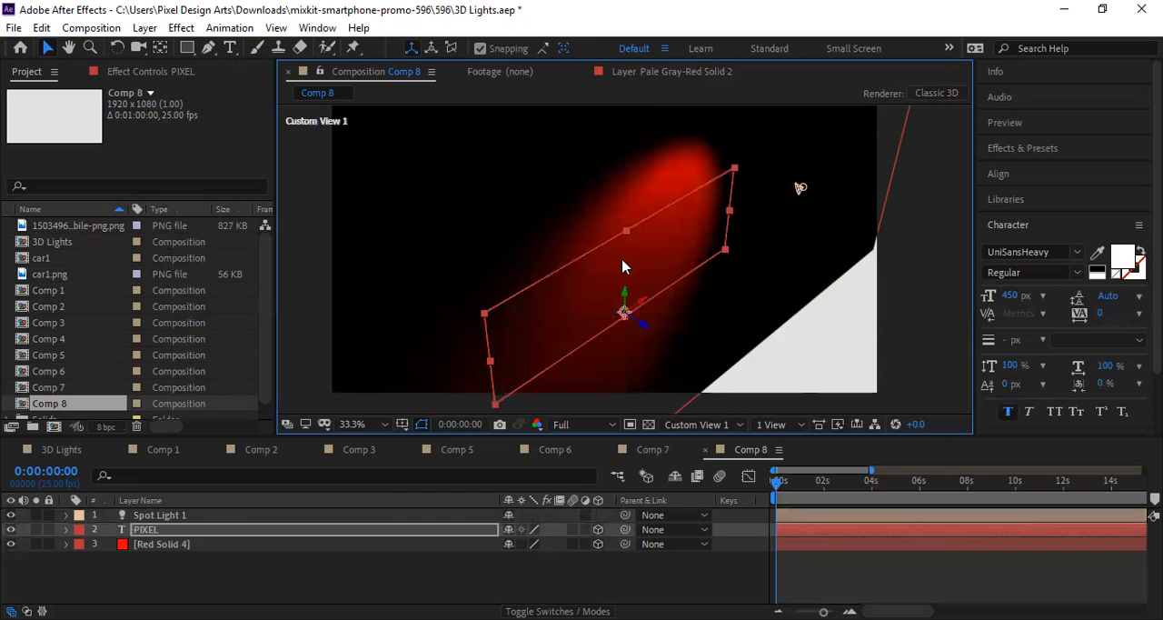
pyautogui.moveTo(625, 266); pyautogui.dragTo(656, 272)
# Step: Reselect the spot light, raise its source slightly and aim its point of interest between the letters I and X
pyautogui.click(799, 188)
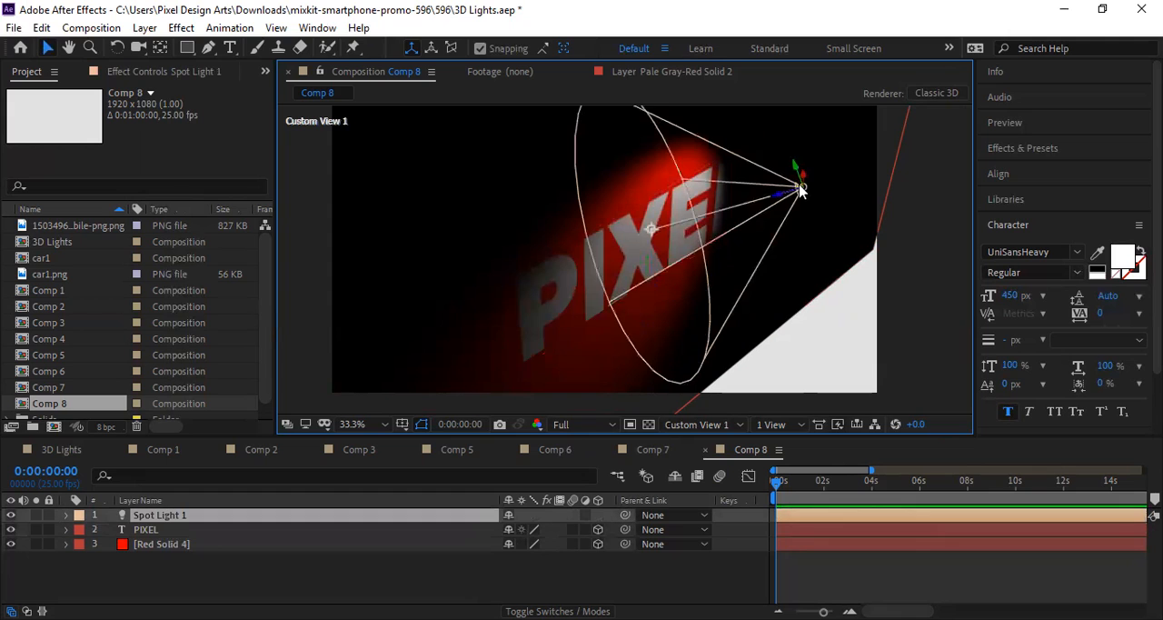
pyautogui.moveTo(803, 187); pyautogui.dragTo(864, 156)
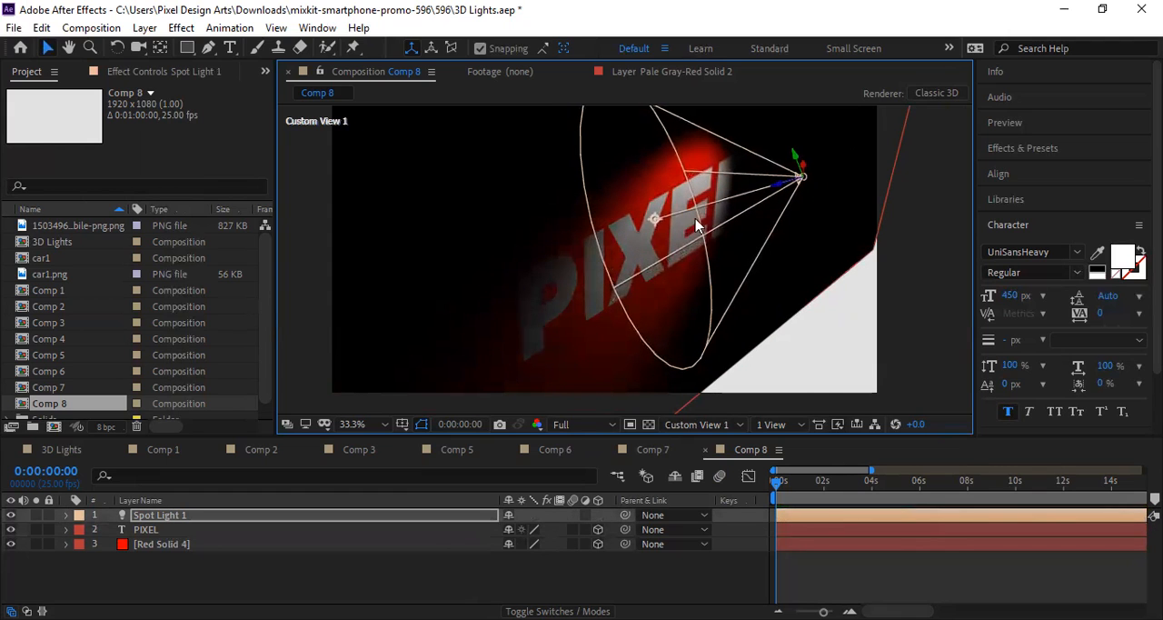
pyautogui.moveTo(664, 216); pyautogui.dragTo(595, 280)
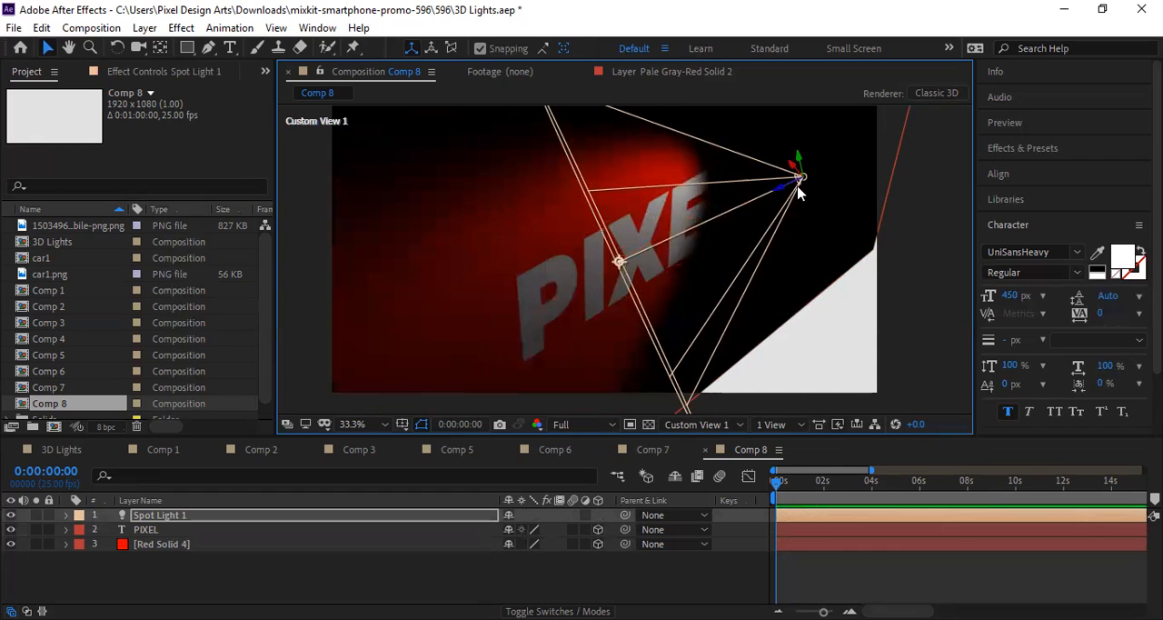
pyautogui.moveTo(831, 164); pyautogui.dragTo(830, 162)
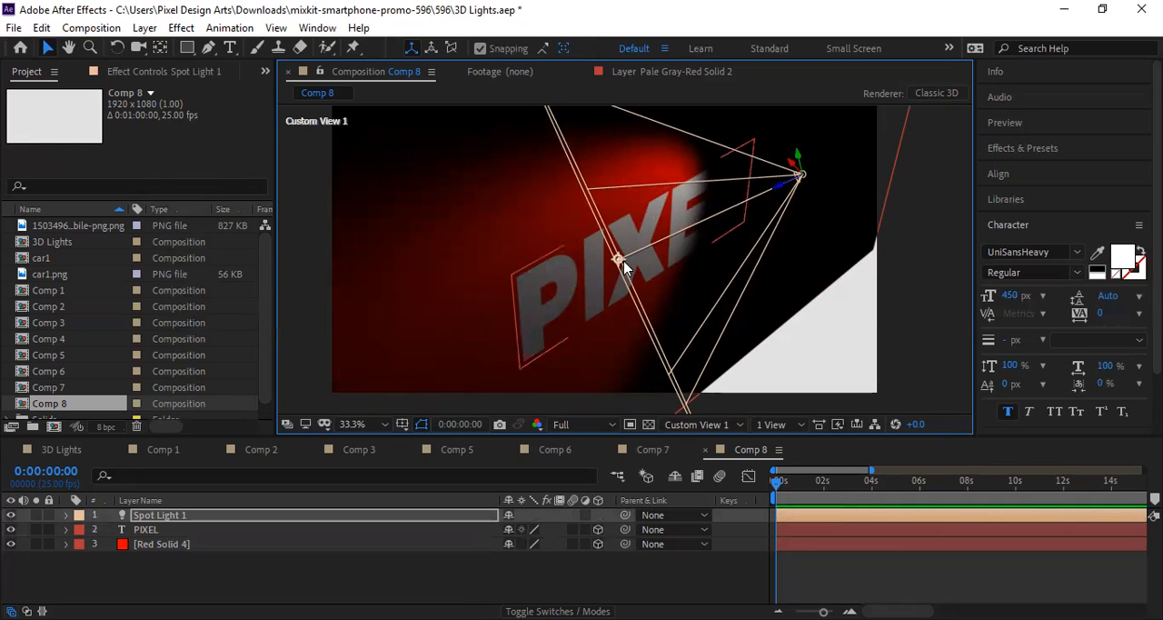
pyautogui.scroll(-2, 623, 263)
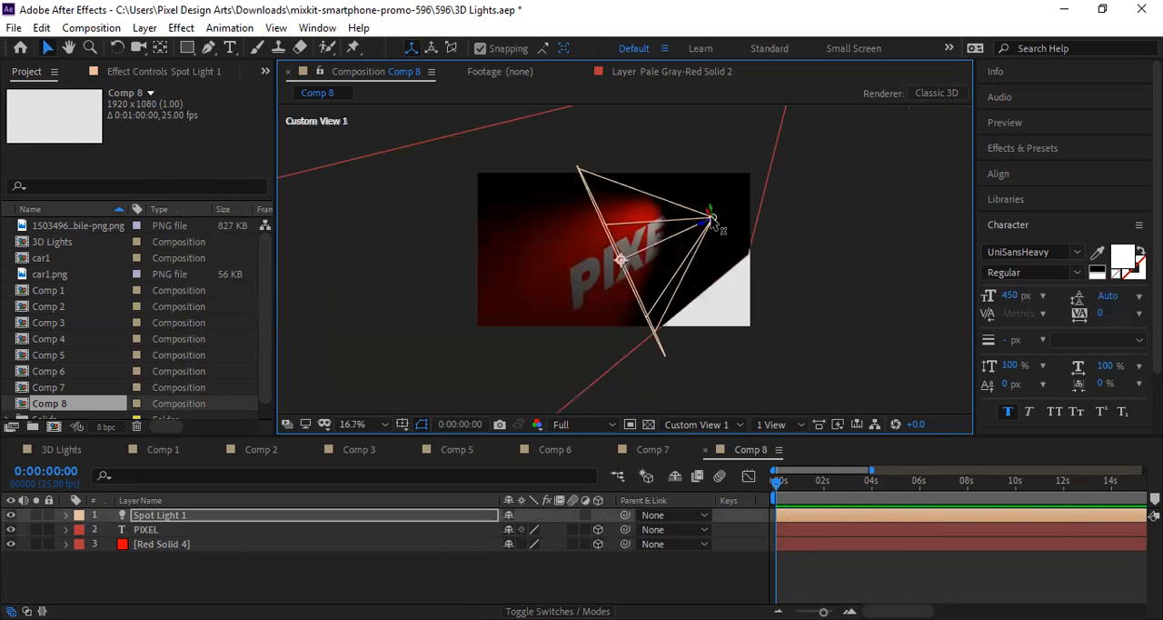
# Step: Move the spot light's source up and farther from the text, and aim its point of interest at the letter X
pyautogui.moveTo(713, 222); pyautogui.dragTo(754, 197)
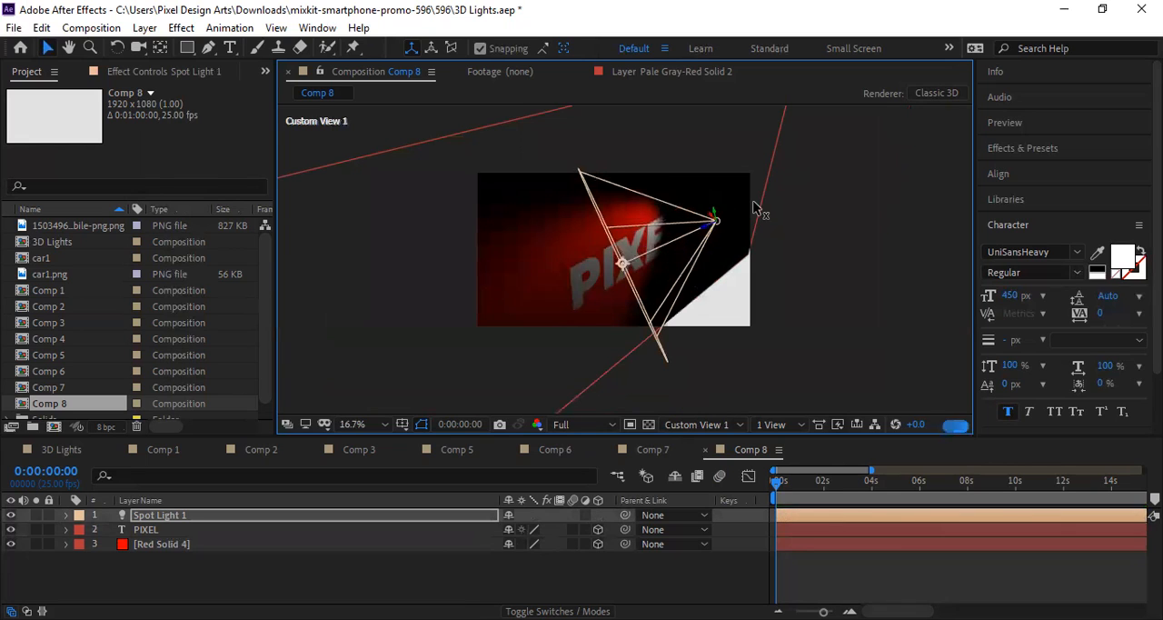
pyautogui.click(622, 264)
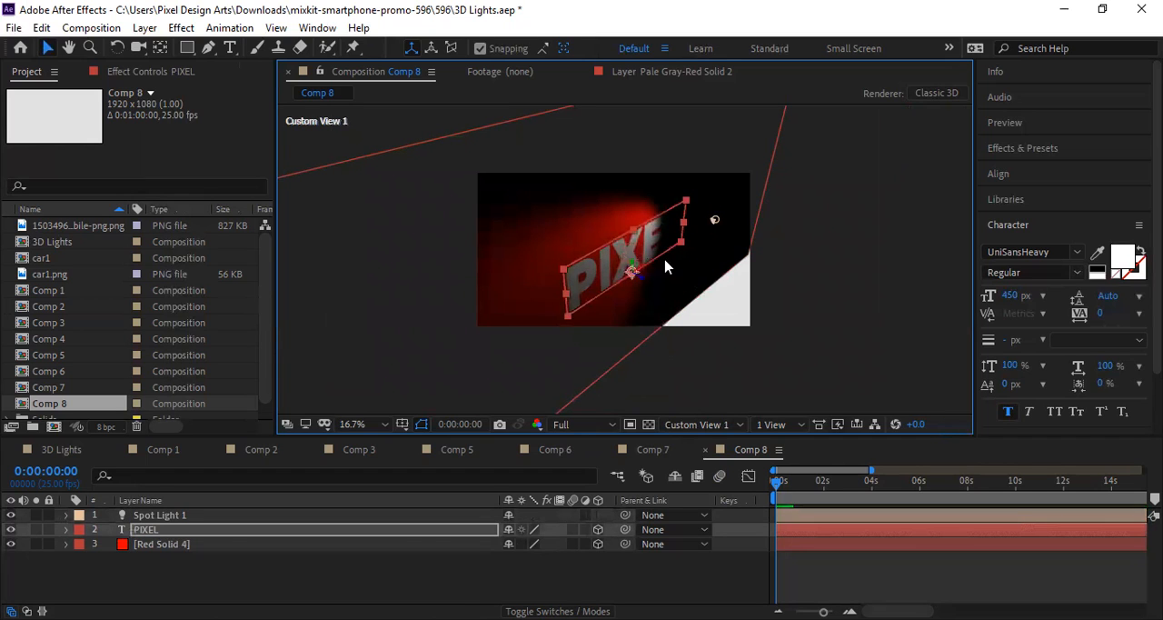
pyautogui.click(714, 222)
pyautogui.moveTo(716, 225); pyautogui.dragTo(859, 172)
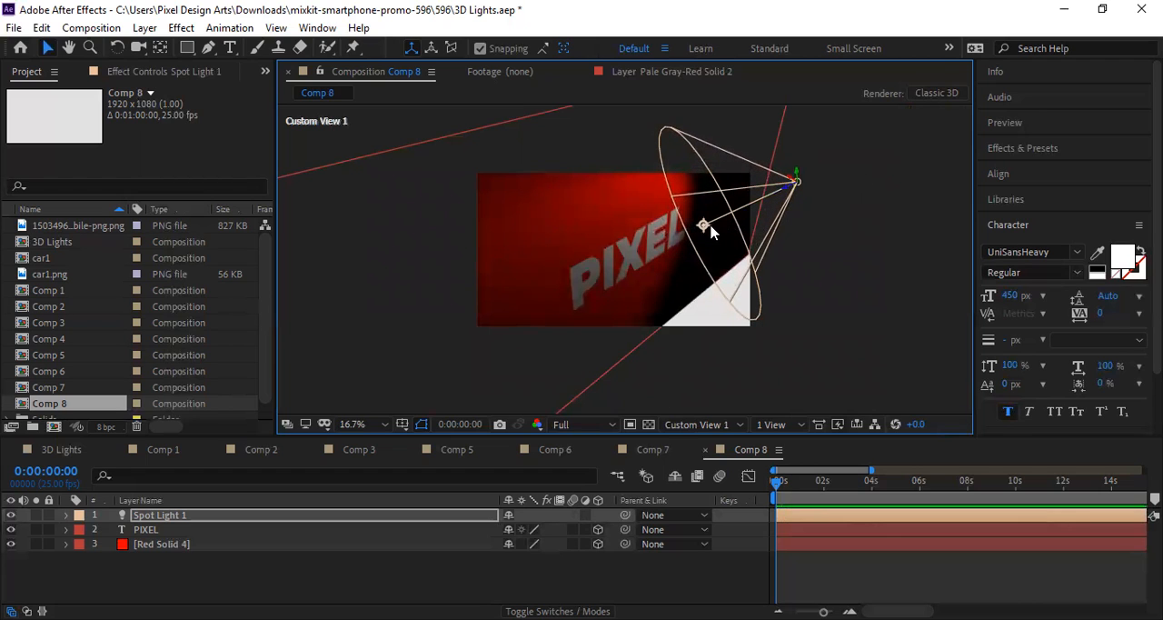
pyautogui.moveTo(704, 227); pyautogui.dragTo(656, 242)
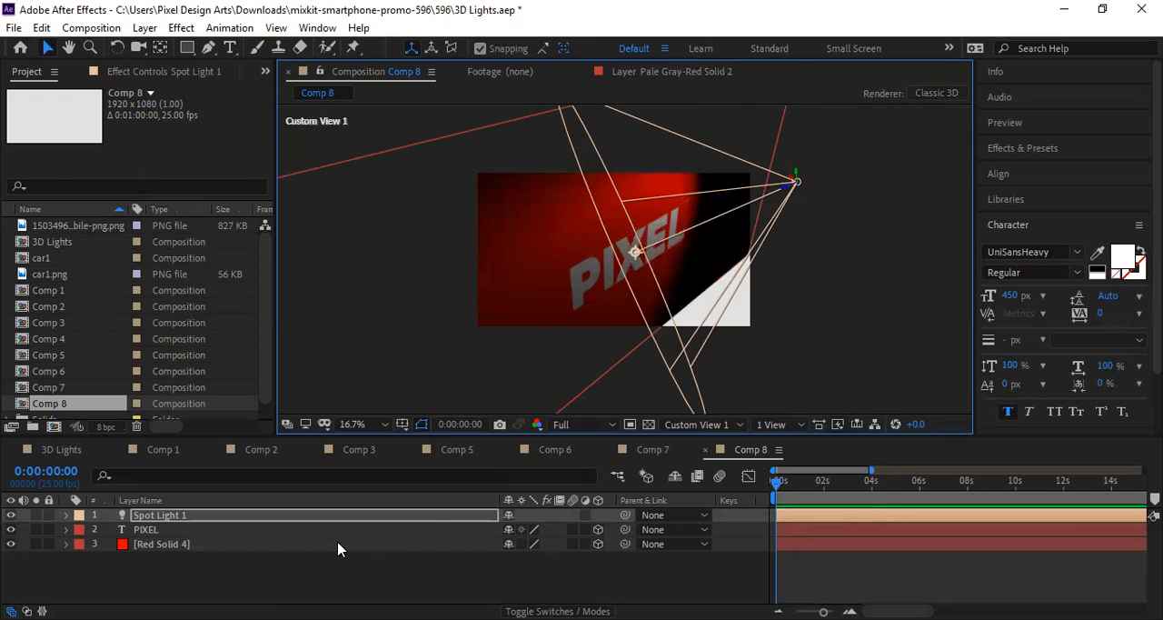
# Step: Open the spot light's settings, test brighter and dimmer intensities, and set Intensity to 42%
pyautogui.hotkey('ctrl', 'shift', 'l')
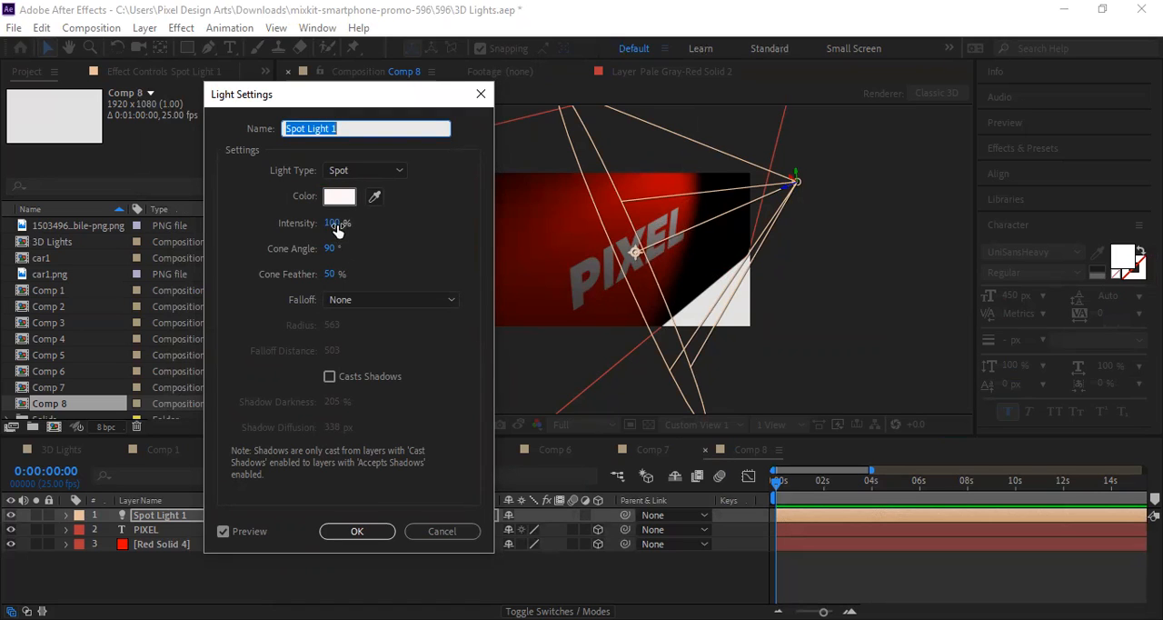
pyautogui.moveTo(334, 224)
pyautogui.mouseDown()
pyautogui.moveTo(395, 214)
pyautogui.moveTo(344, 224)
pyautogui.mouseUp()
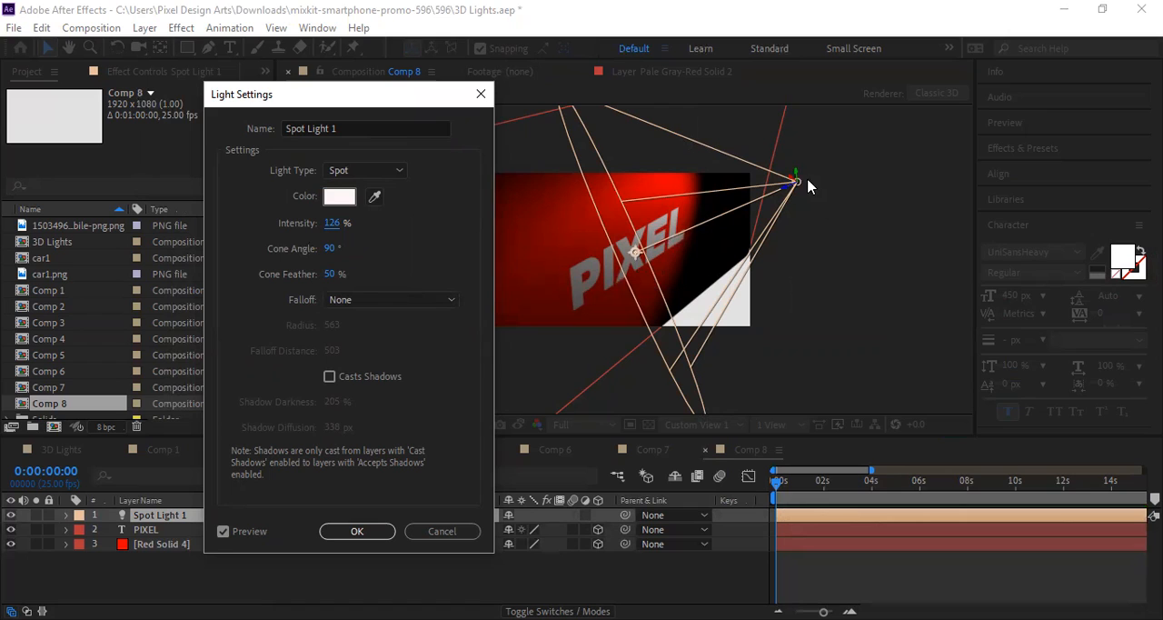
pyautogui.moveTo(335, 231); pyautogui.dragTo(336, 230)
pyautogui.moveTo(337, 226); pyautogui.dragTo(384, 222)
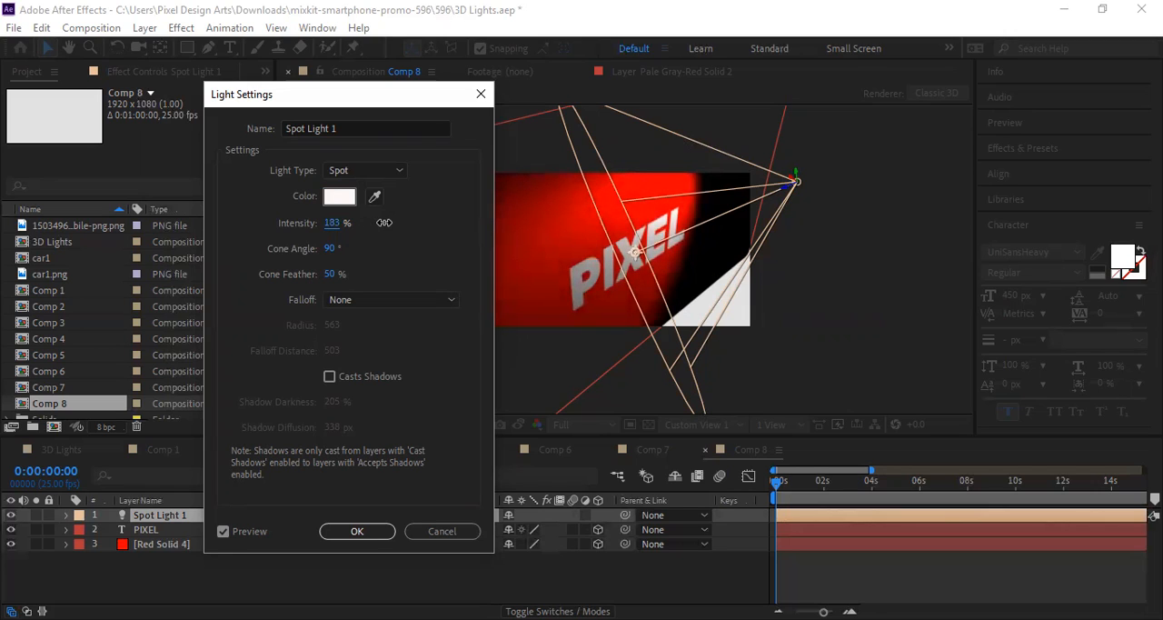
pyautogui.moveTo(385, 223); pyautogui.dragTo(294, 235)
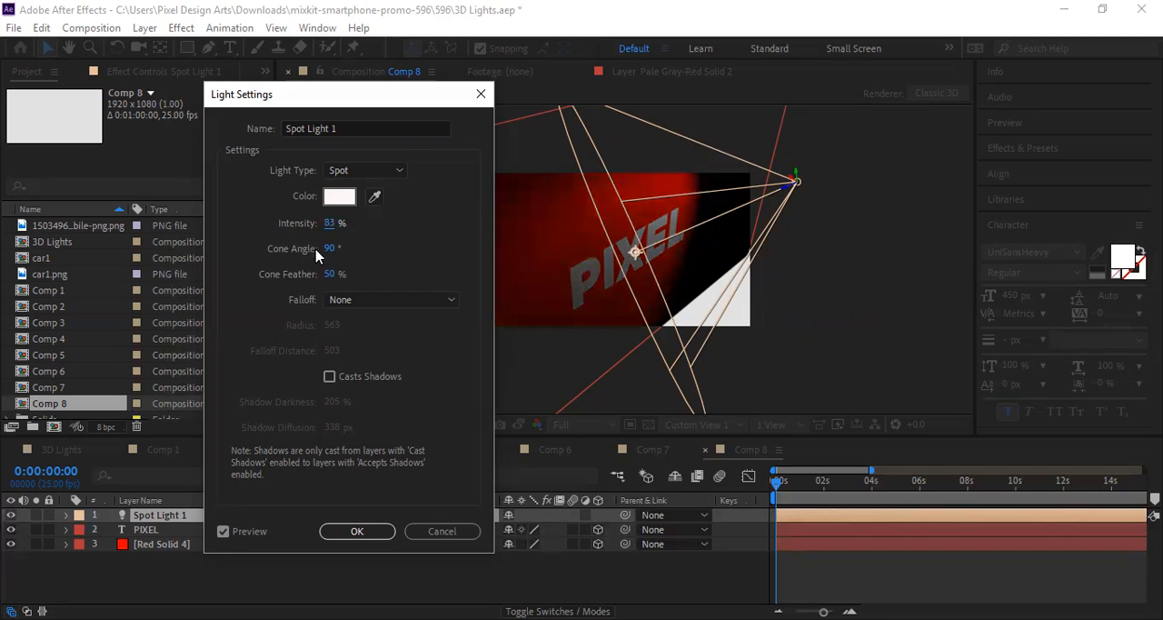
pyautogui.click(333, 222)
pyautogui.moveTo(335, 224); pyautogui.dragTo(313, 234)
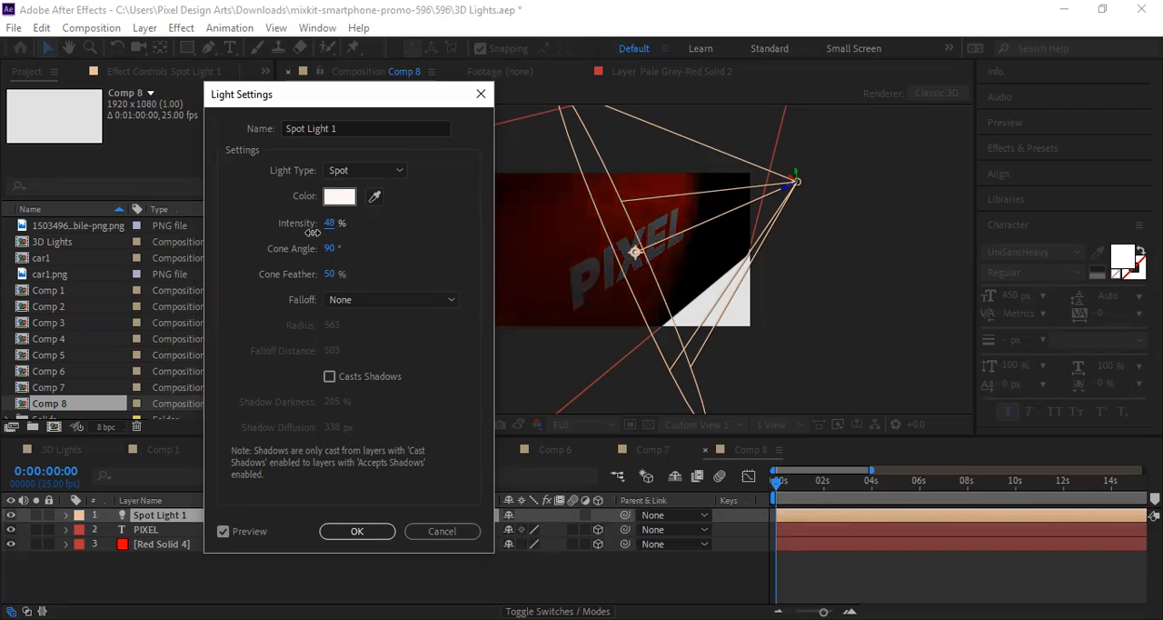
pyautogui.moveTo(313, 234); pyautogui.dragTo(314, 236)
pyautogui.moveTo(333, 231)
pyautogui.mouseDown()
pyautogui.moveTo(303, 228)
pyautogui.moveTo(330, 226)
pyautogui.mouseUp()
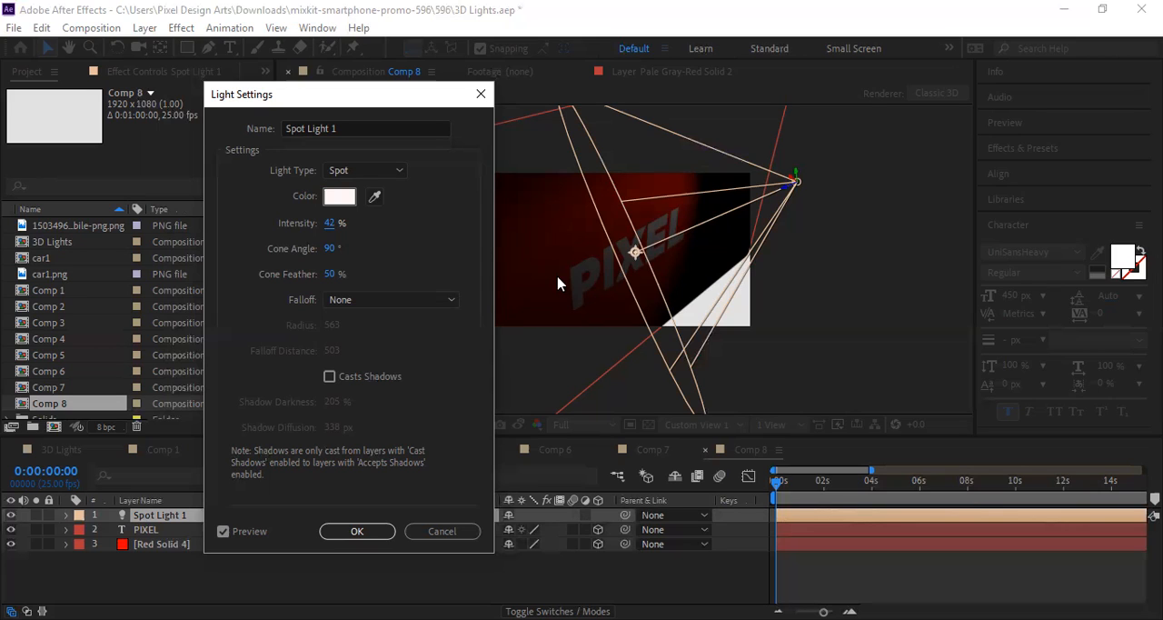
# Step: Enable Casts Shadows for the spot light with Shadow Darkness 100% and Shadow Diffusion 259 px, and apply the settings
pyautogui.click(329, 377)
pyautogui.click(329, 377)
pyautogui.click(329, 376)
pyautogui.click(329, 376)
pyautogui.click(329, 377)
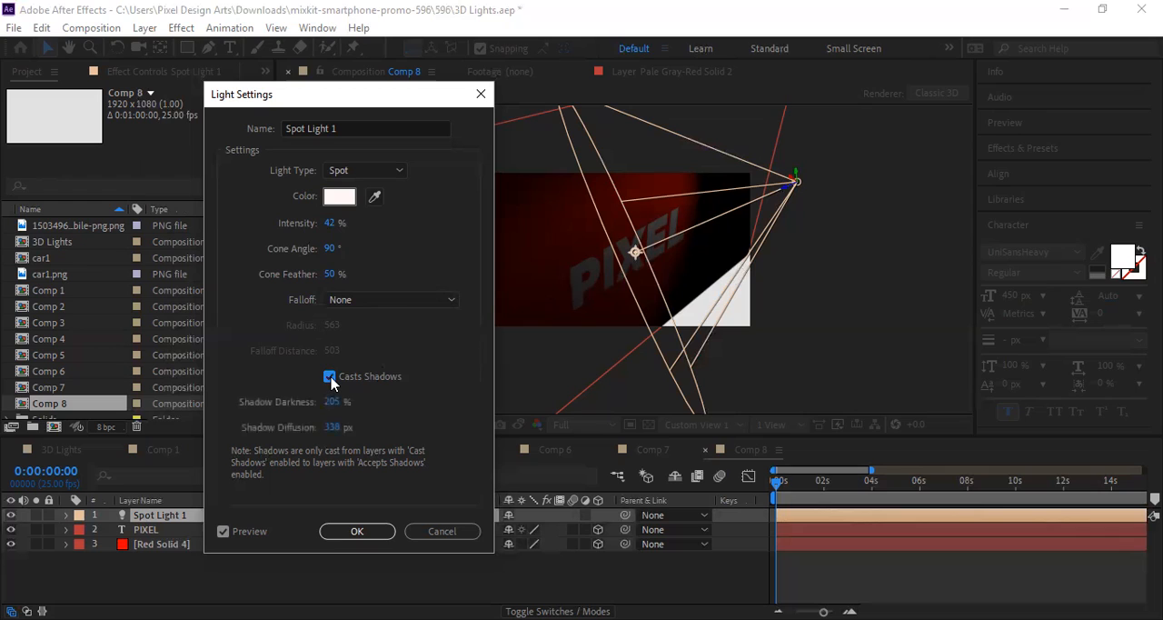
pyautogui.moveTo(335, 406); pyautogui.dragTo(316, 428)
pyautogui.click(331, 406)
pyautogui.write('100')
pyautogui.press('Return')
pyautogui.moveTo(334, 427)
pyautogui.mouseDown()
pyautogui.moveTo(308, 437)
pyautogui.moveTo(331, 433)
pyautogui.mouseUp()
pyautogui.click(348, 531)
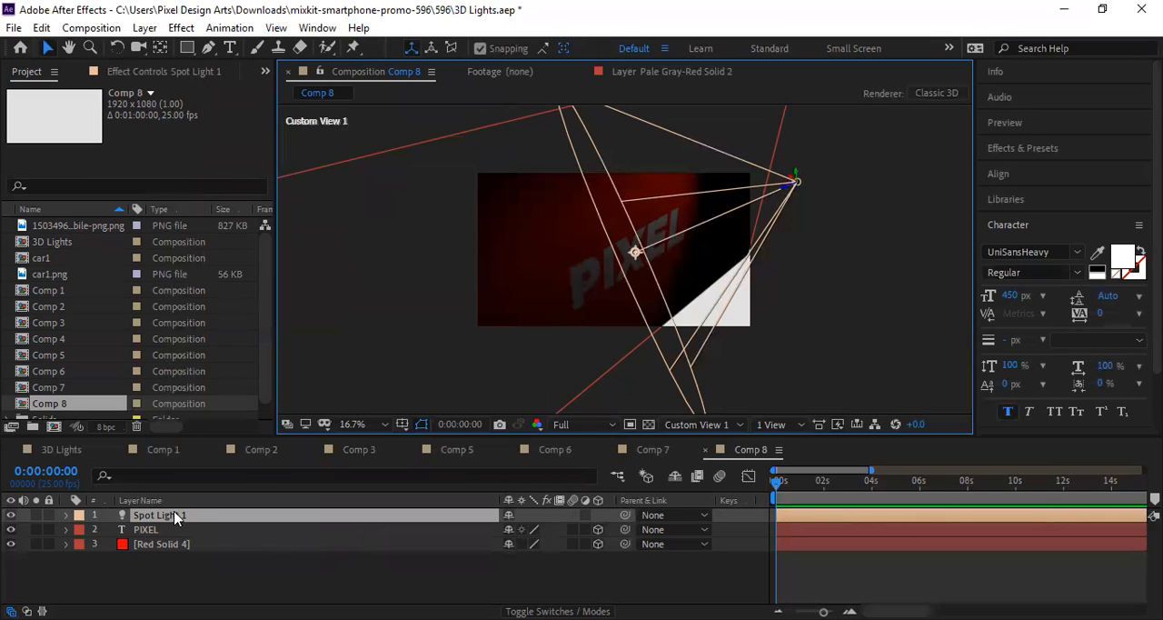
# Step: In the spot light's Light Options, set Cone Angle to 93° and shift the point of interest toward the letter E
pyautogui.click(65, 515)
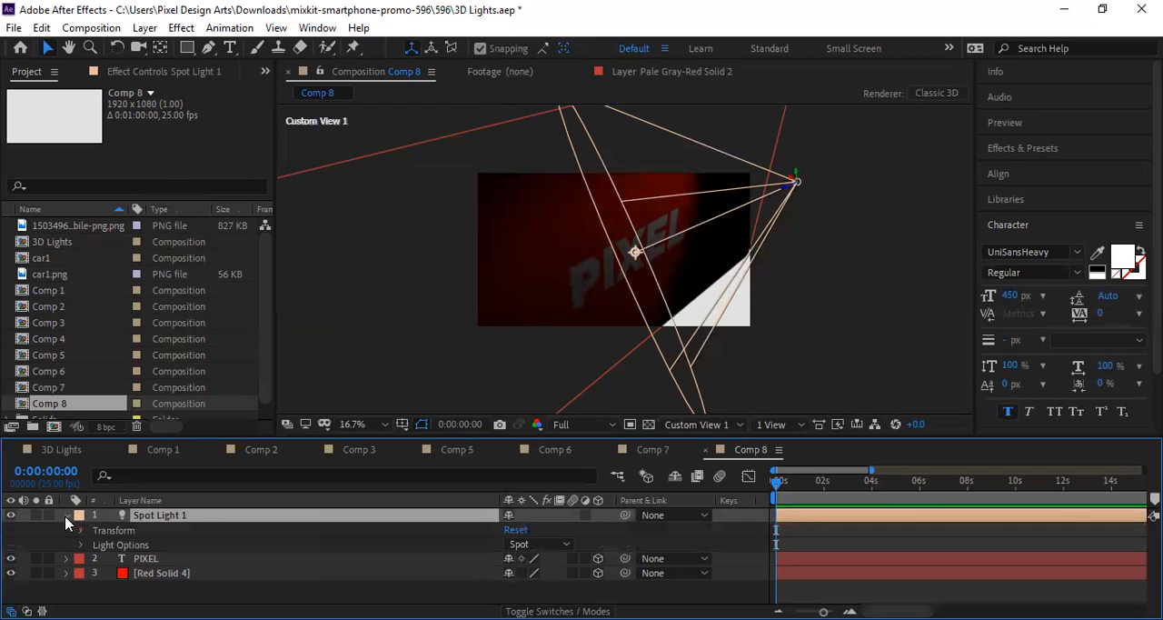
pyautogui.click(79, 545)
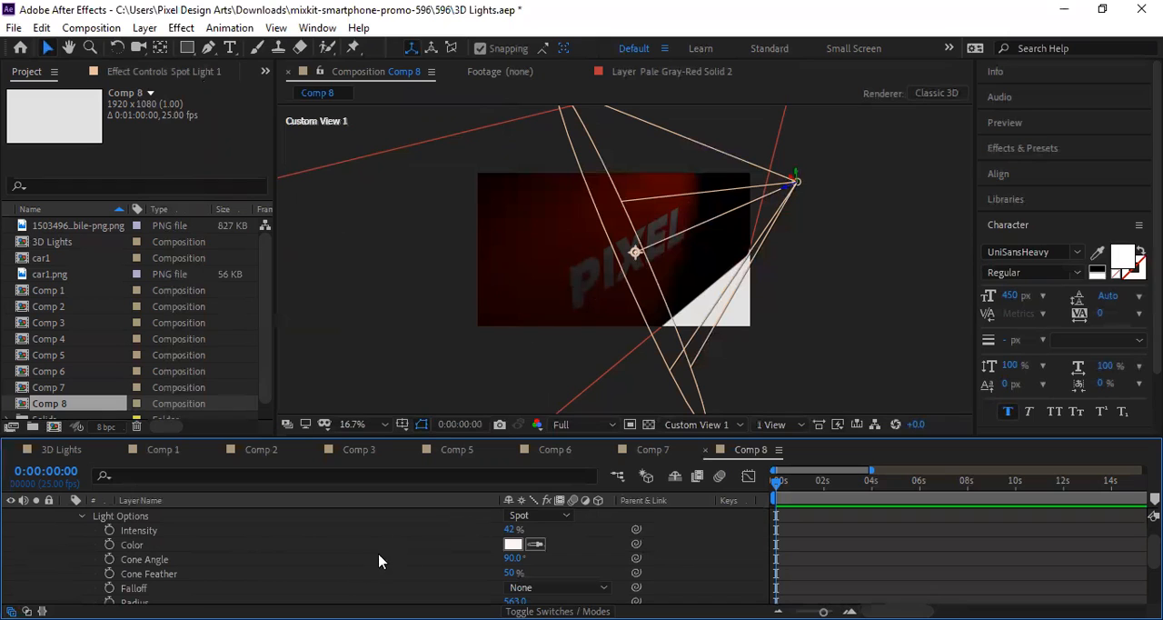
pyautogui.scroll(-1, 346, 576)
pyautogui.scroll(1, 228, 544)
pyautogui.scroll(-1, 228, 550)
pyautogui.scroll(-1, 229, 556)
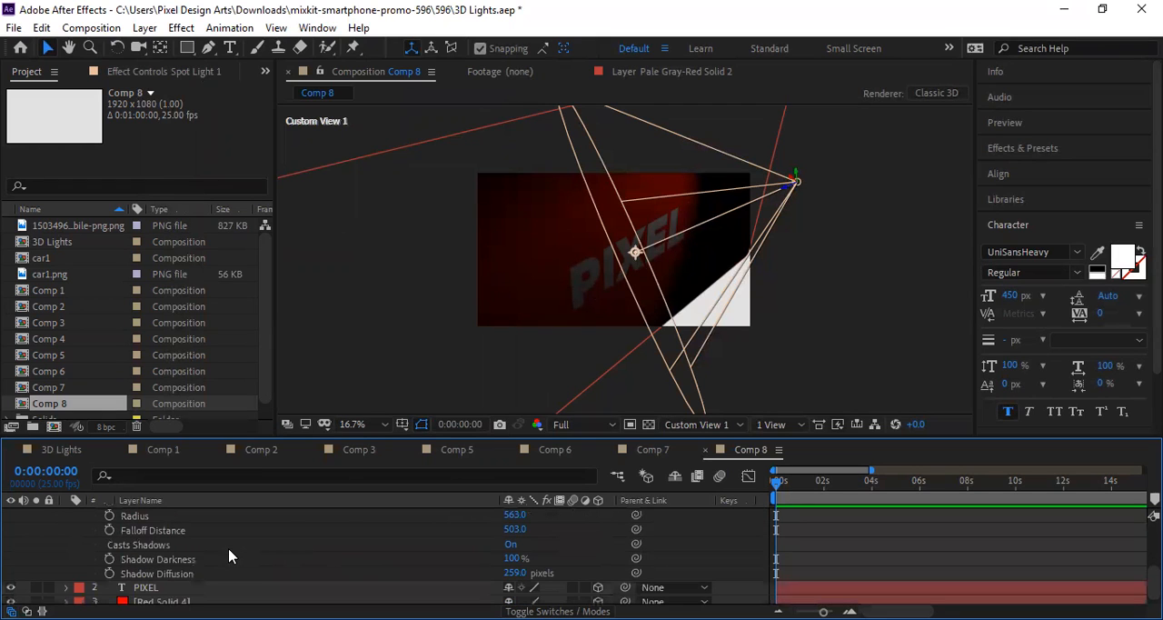
pyautogui.click(157, 544)
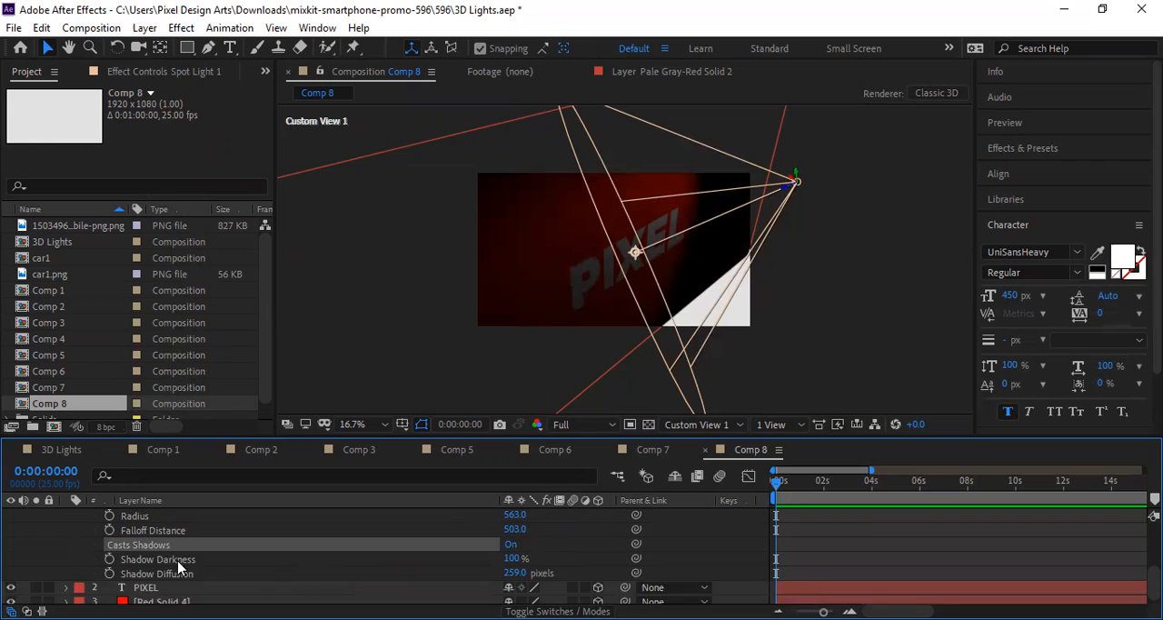
pyautogui.scroll(1, 182, 569)
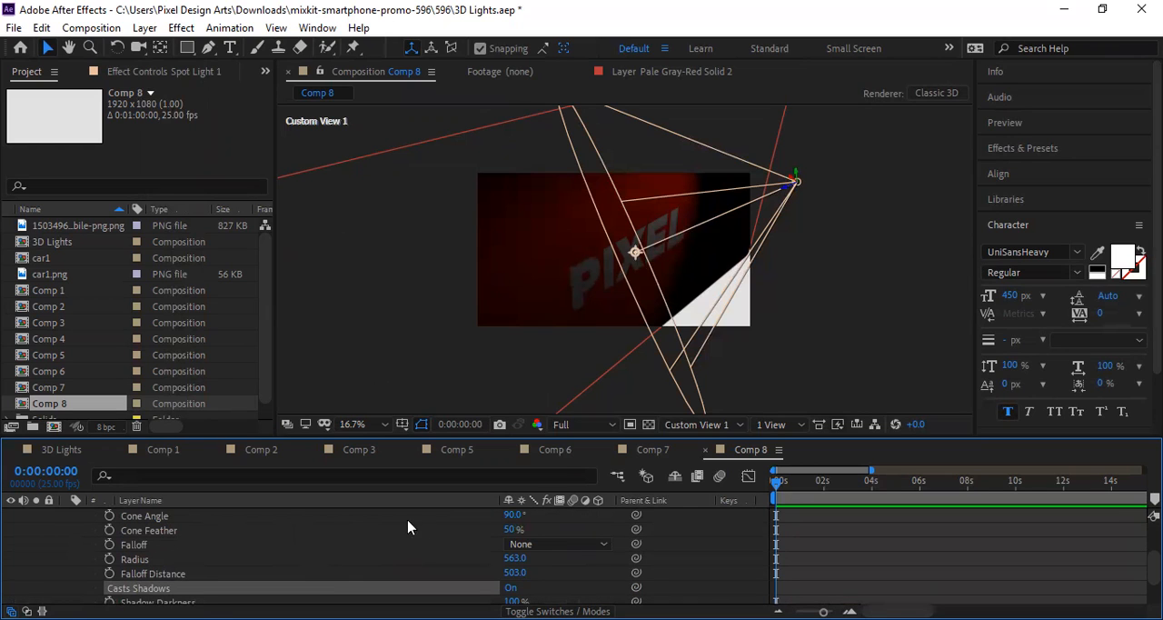
pyautogui.moveTo(513, 514)
pyautogui.mouseDown()
pyautogui.moveTo(541, 507)
pyautogui.moveTo(512, 517)
pyautogui.mouseUp()
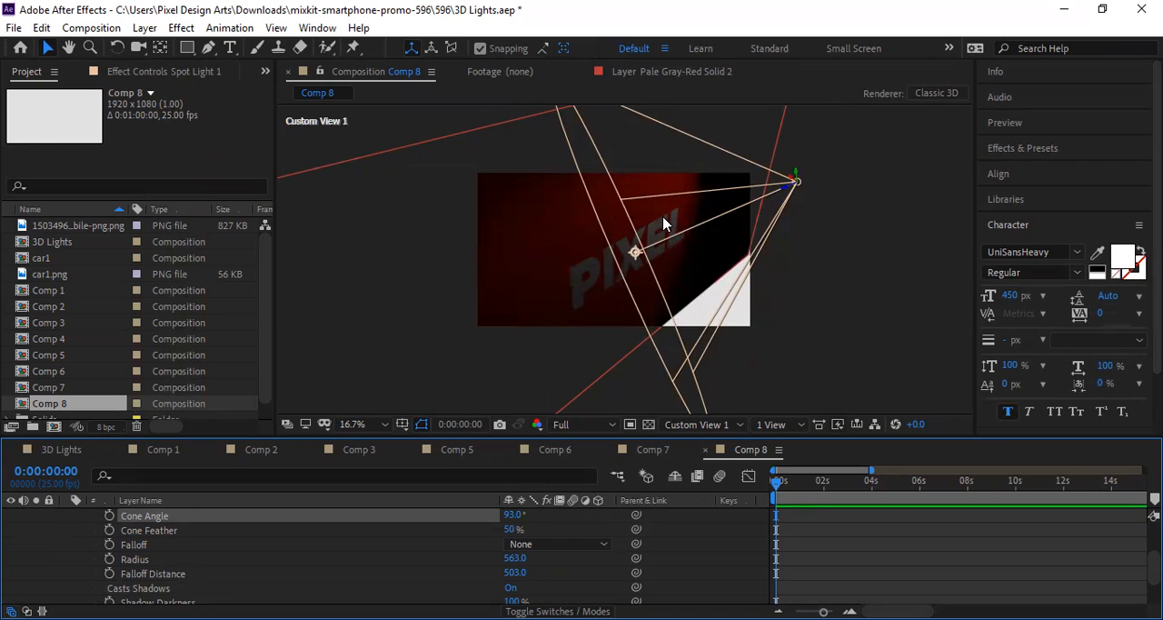
pyautogui.moveTo(636, 252); pyautogui.dragTo(663, 234)
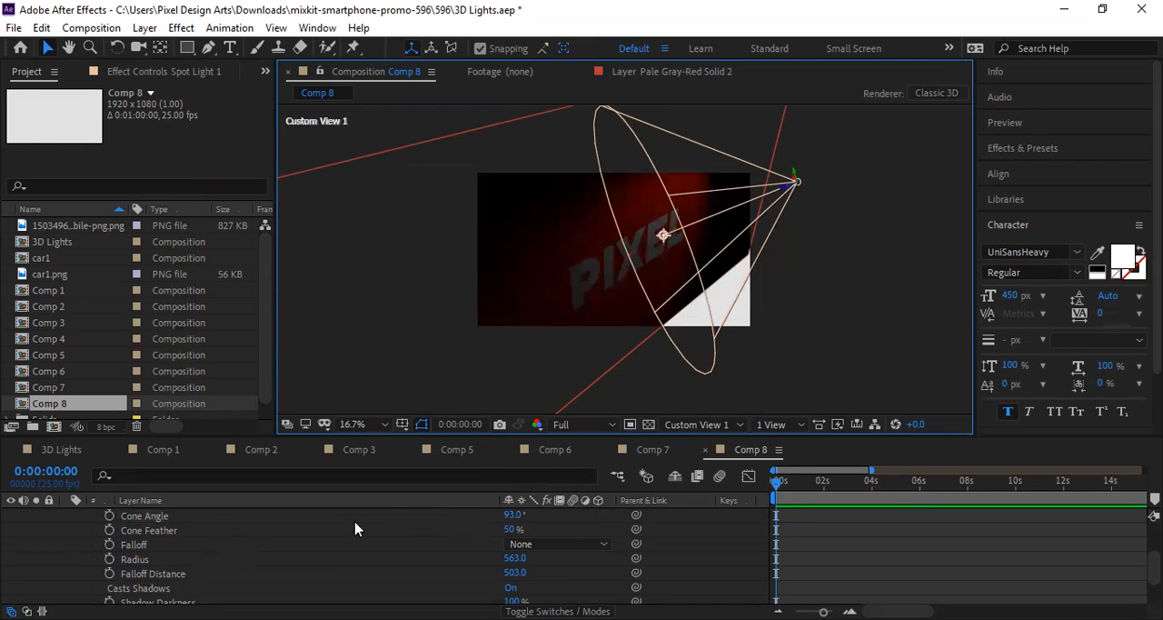
# Step: Try the Point, Spot, Ambient and Parallel types on the light to compare how each illuminates the text and solid
pyautogui.scroll(1, 264, 550)
pyautogui.scroll(1, 132, 551)
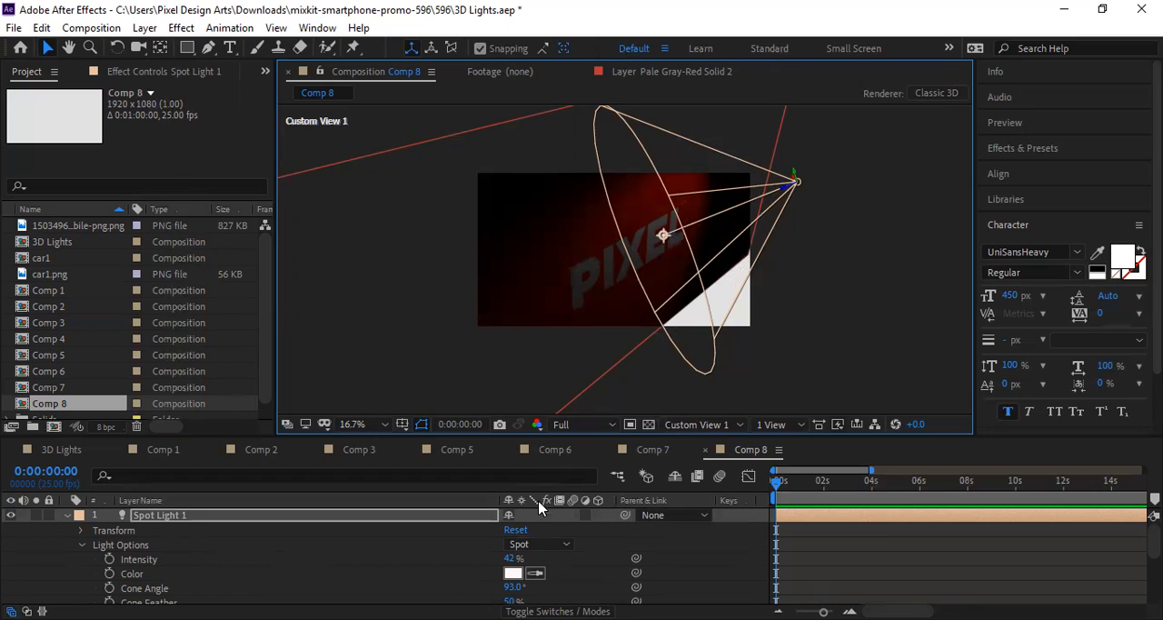
pyautogui.click(542, 549)
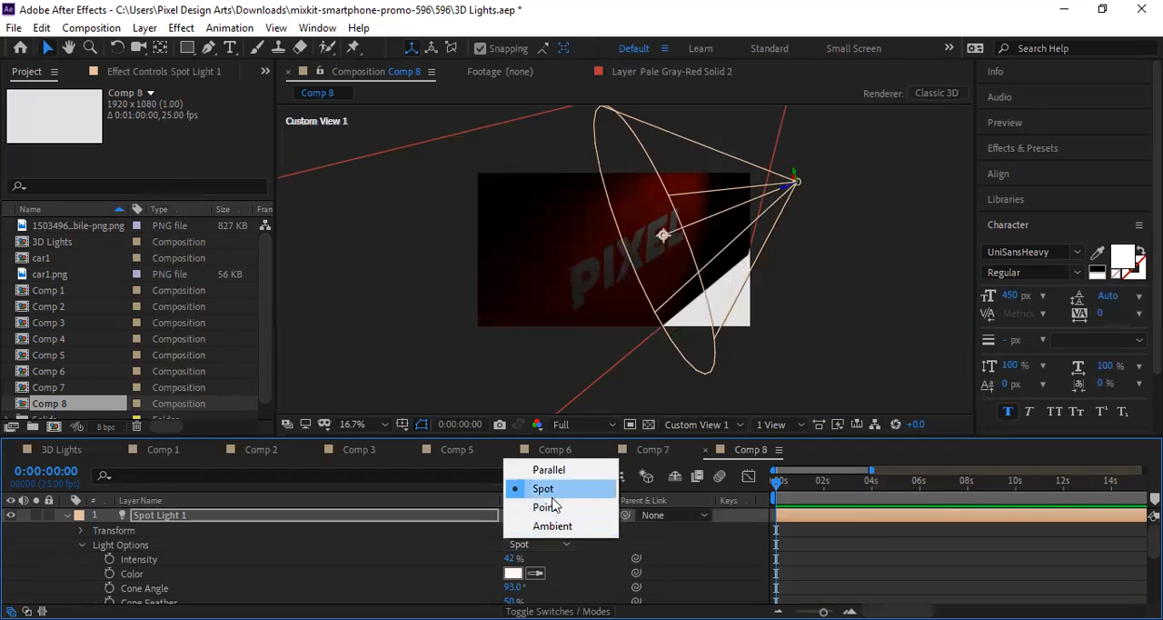
pyautogui.click(544, 507)
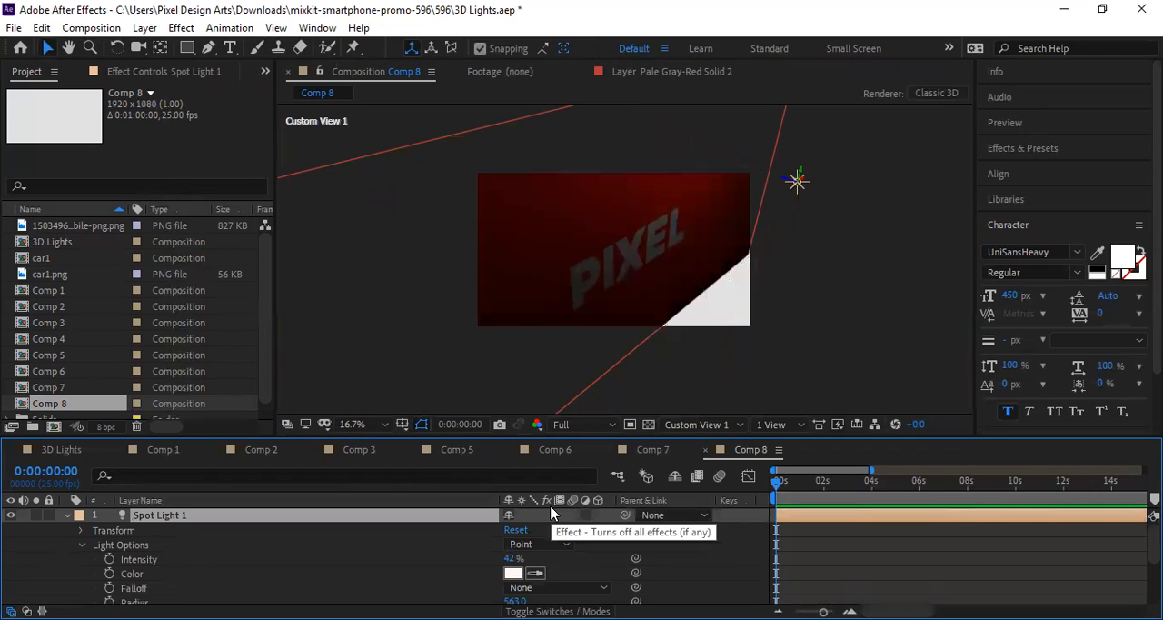
pyautogui.click(538, 545)
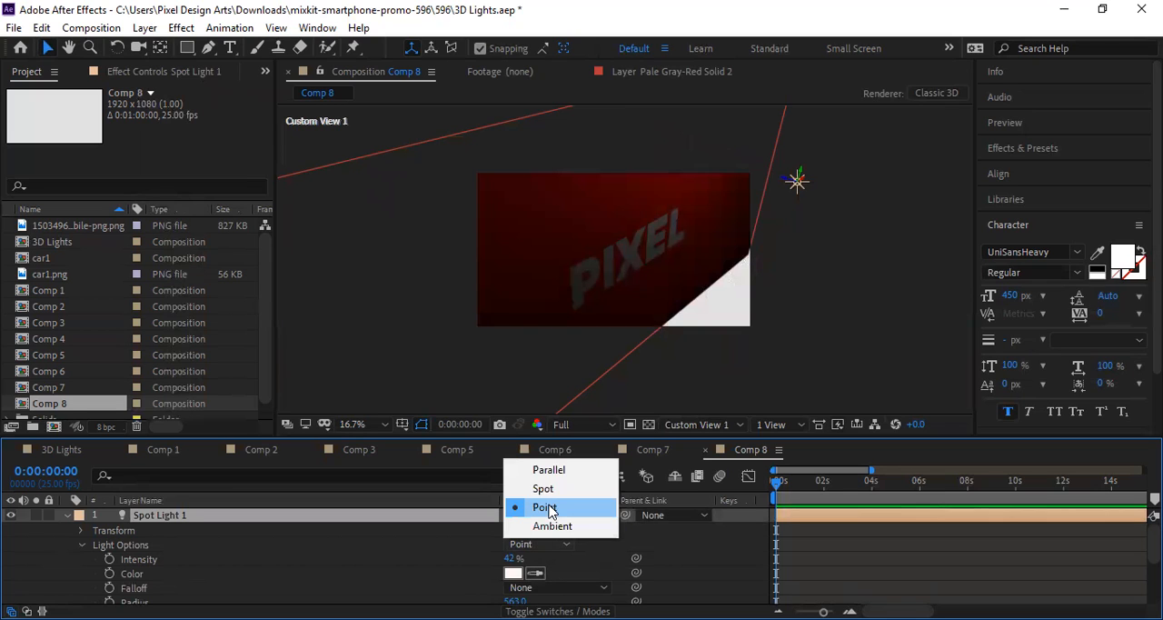
pyautogui.click(543, 490)
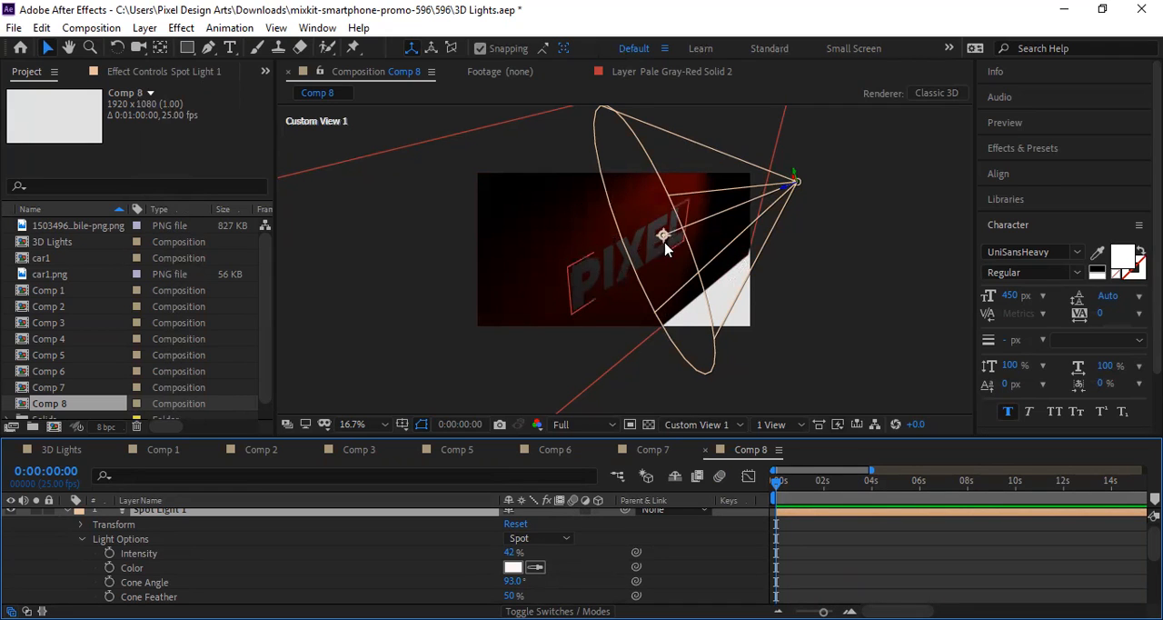
pyautogui.click(539, 542)
pyautogui.click(546, 501)
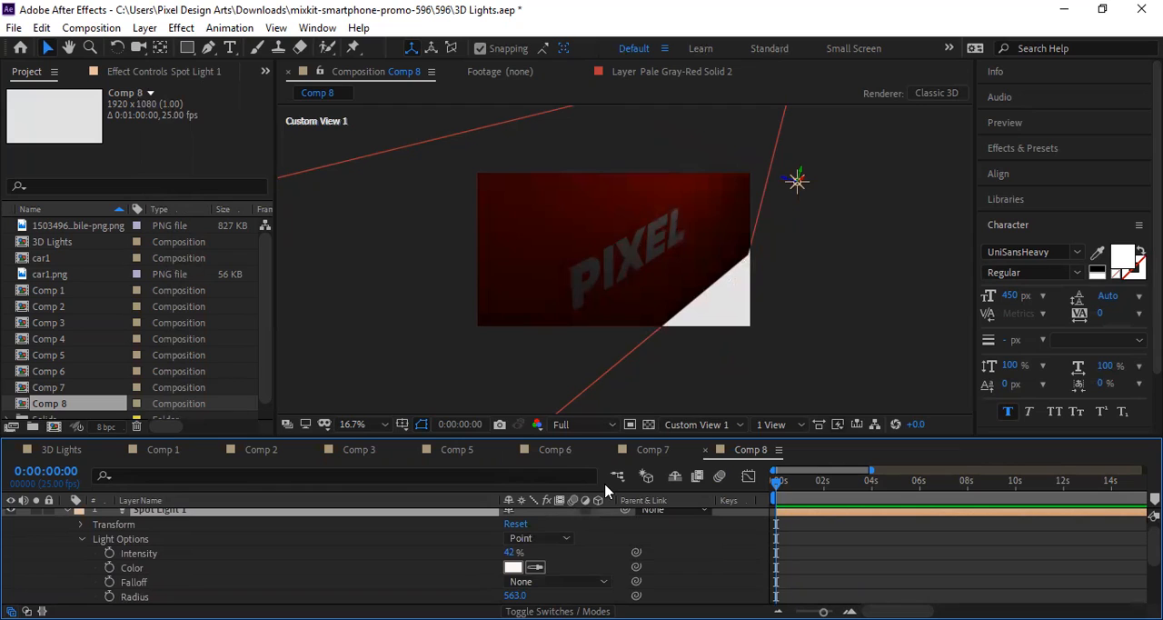
pyautogui.click(535, 541)
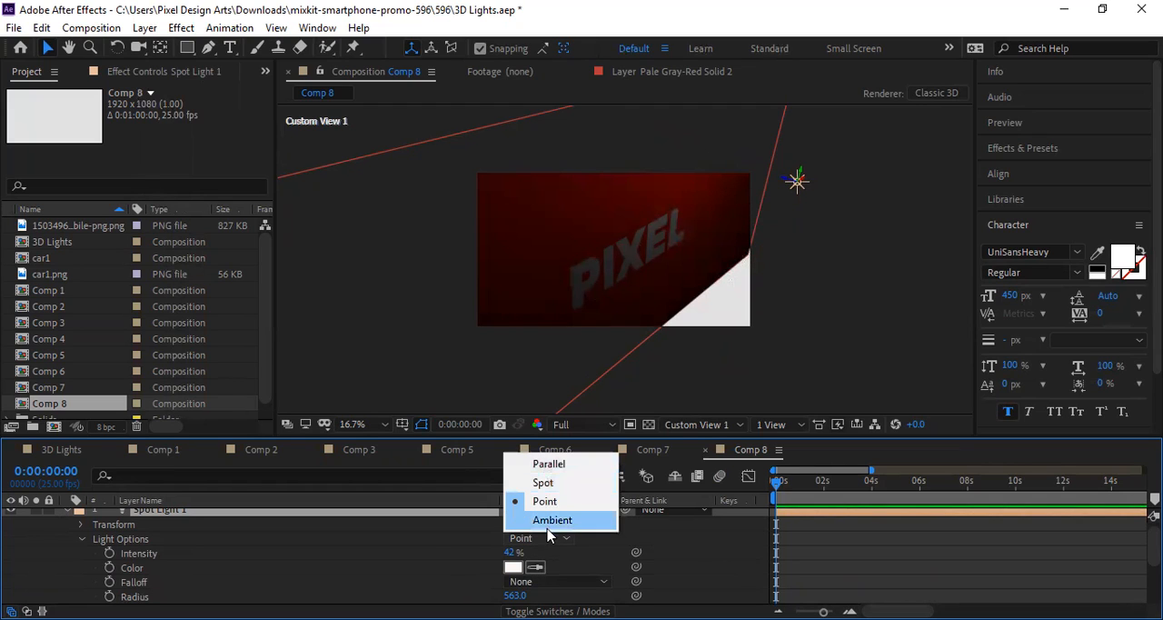
pyautogui.click(549, 520)
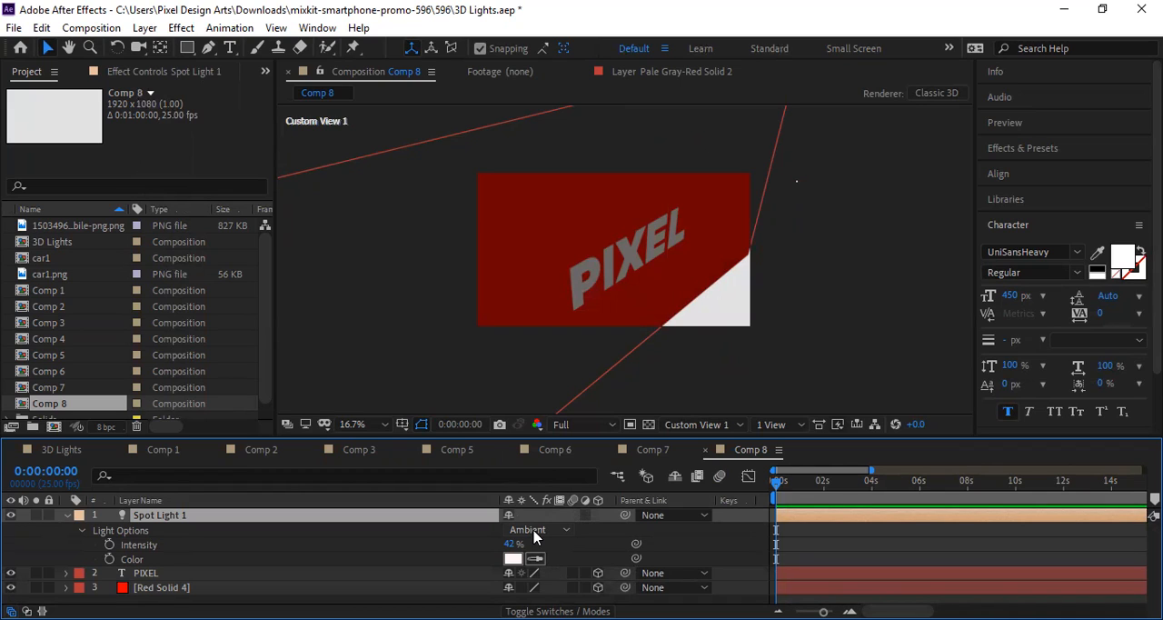
pyautogui.click(534, 532)
pyautogui.click(543, 548)
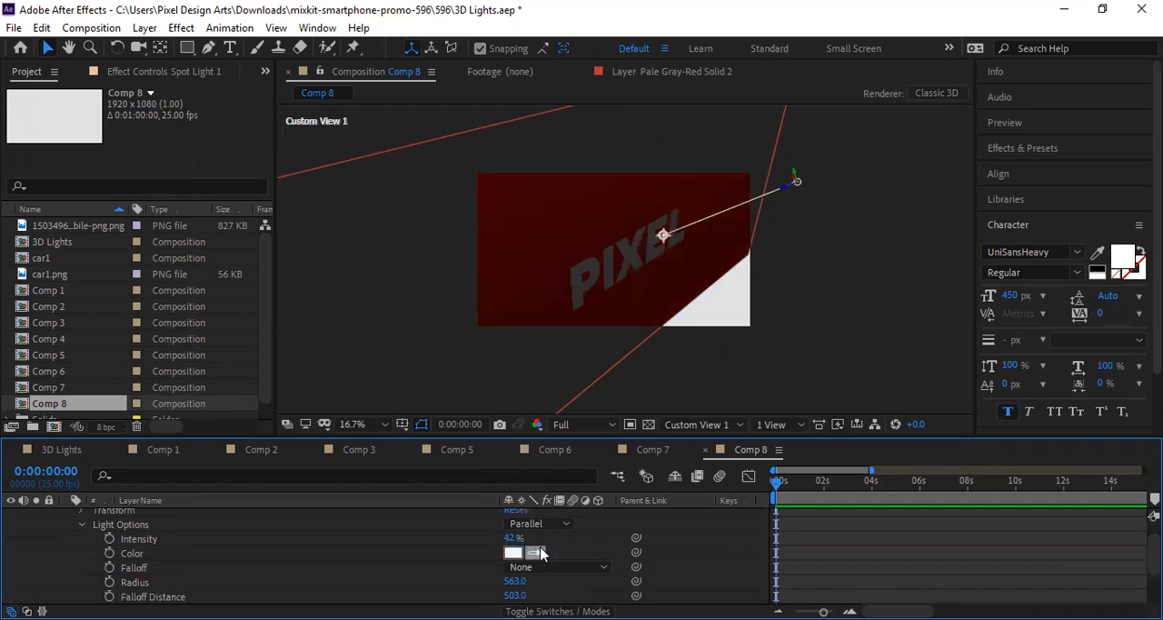
# Step: Aim the parallel light's point of interest at the letter L, and change the light type to Spot
pyautogui.moveTo(666, 238)
pyautogui.mouseDown()
pyautogui.moveTo(487, 318)
pyautogui.moveTo(546, 301)
pyautogui.moveTo(677, 229)
pyautogui.moveTo(703, 268)
pyautogui.moveTo(724, 272)
pyautogui.moveTo(711, 251)
pyautogui.moveTo(720, 198)
pyautogui.moveTo(750, 185)
pyautogui.moveTo(670, 205)
pyautogui.moveTo(540, 200)
pyautogui.moveTo(476, 180)
pyautogui.moveTo(684, 243)
pyautogui.mouseUp()
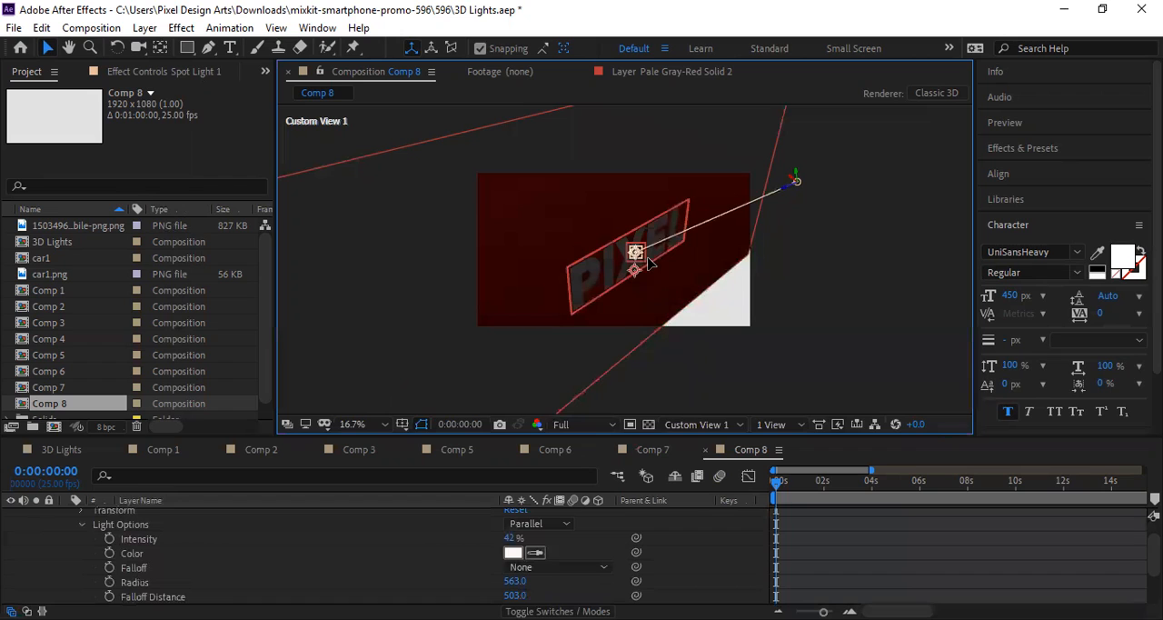
pyautogui.click(623, 317)
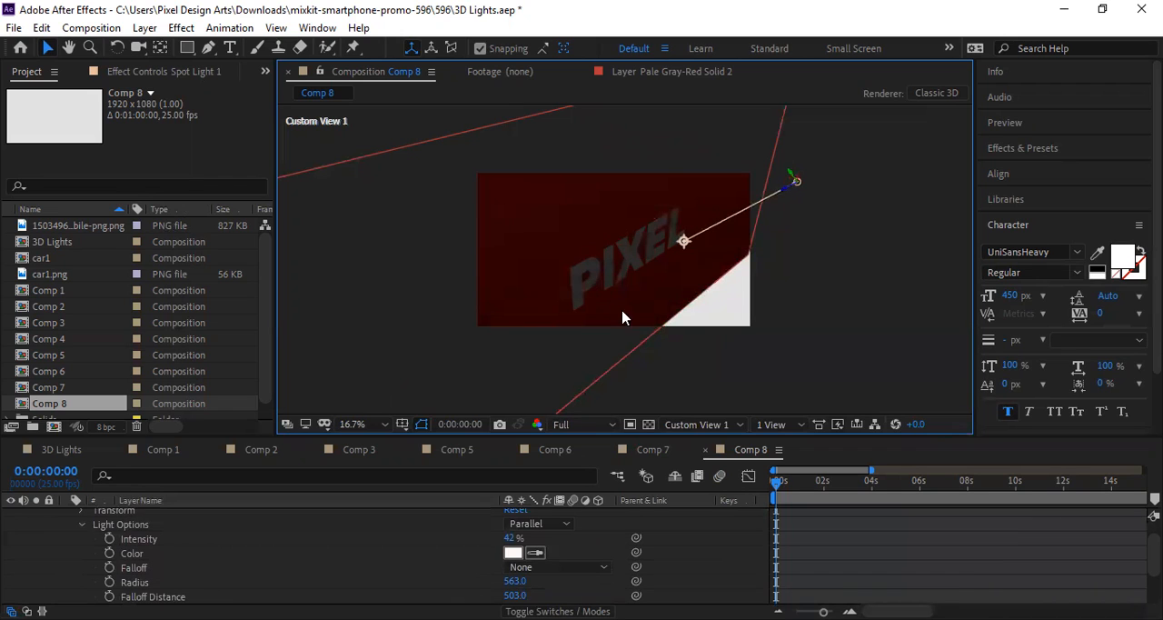
pyautogui.click(540, 525)
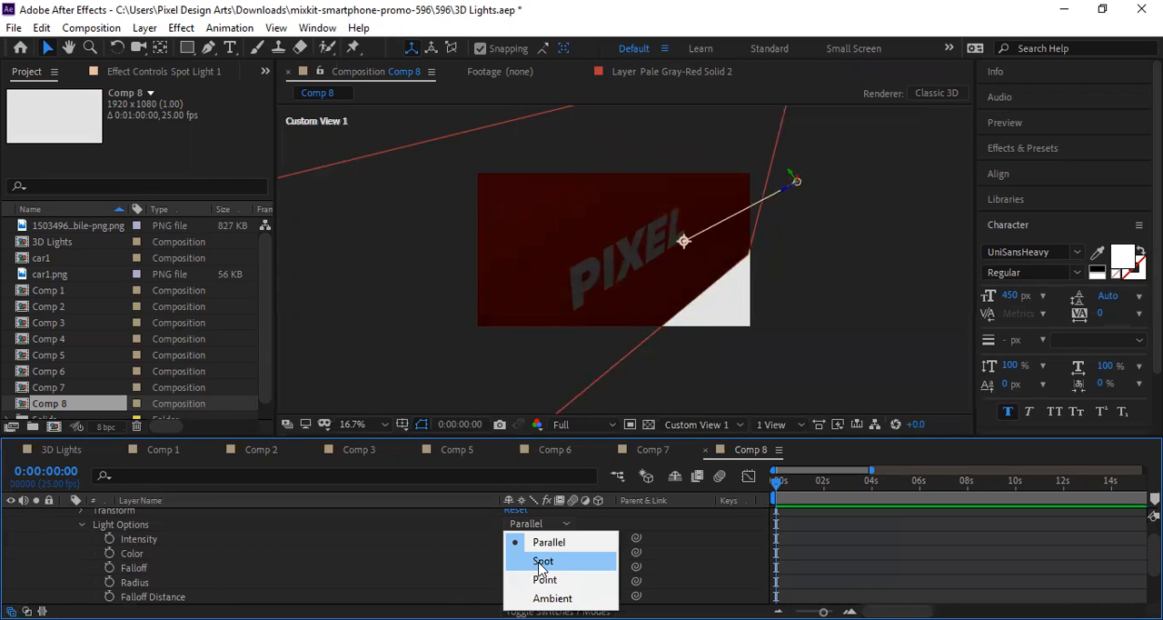
pyautogui.click(543, 560)
# Step: Set the spot light's Falloff Distance to 620 and its Radius to 590
pyautogui.scroll(-3, 543, 560)
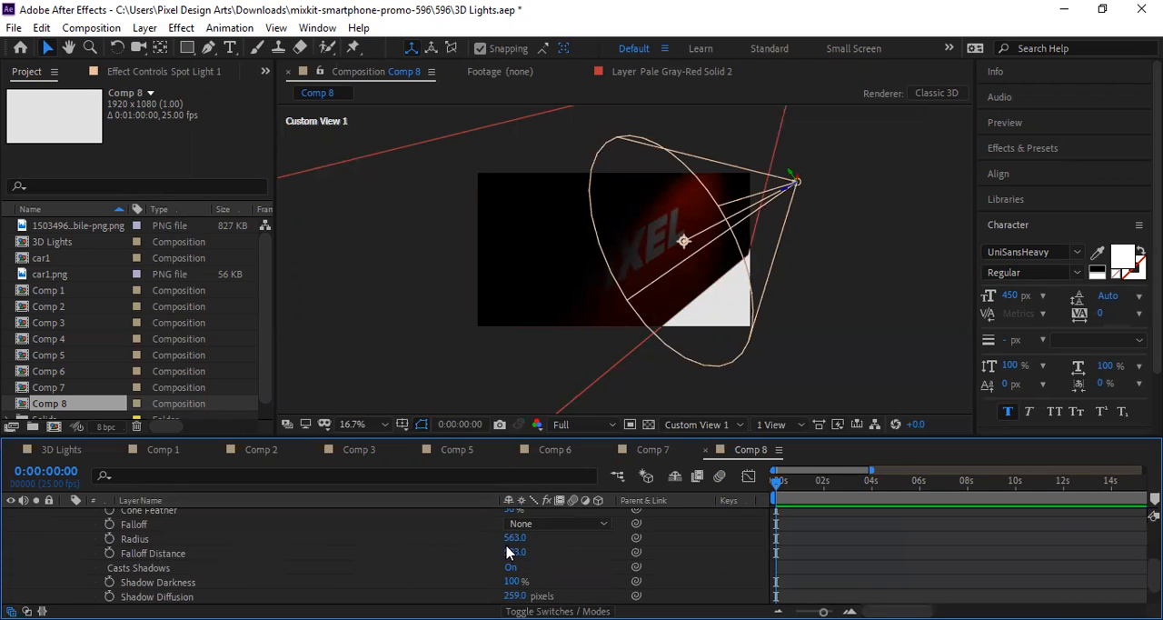
pyautogui.moveTo(509, 552); pyautogui.dragTo(592, 552)
pyautogui.moveTo(503, 540); pyautogui.dragTo(545, 538)
# Step: Brighten the spot light by setting its Intensity to 90%
pyautogui.scroll(2, 479, 551)
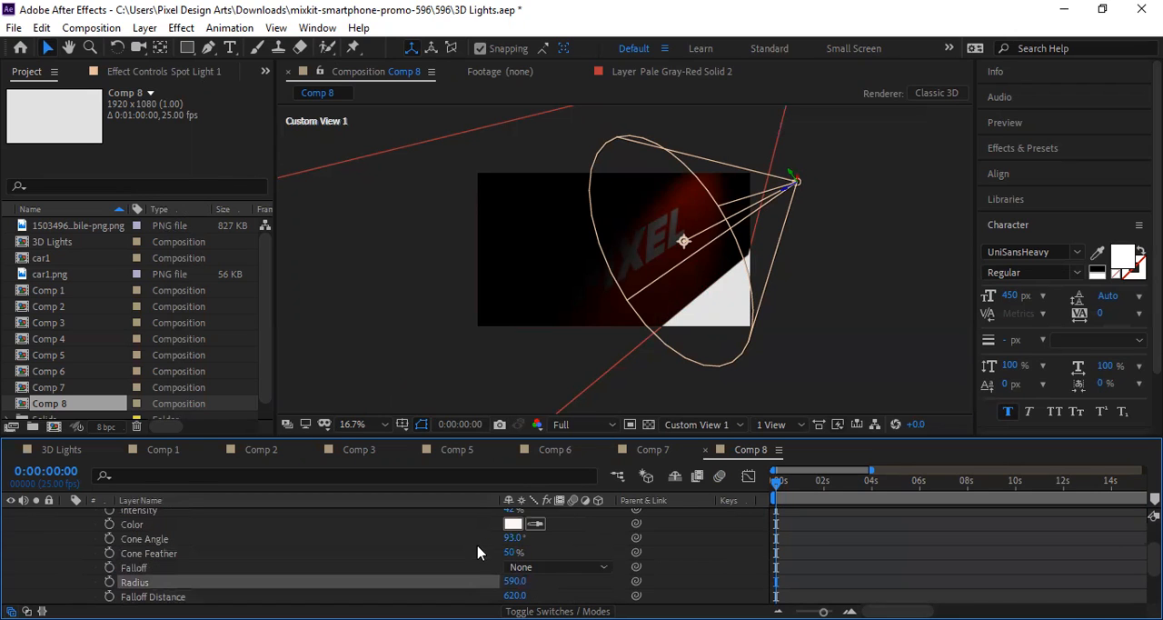
pyautogui.scroll(2, 479, 549)
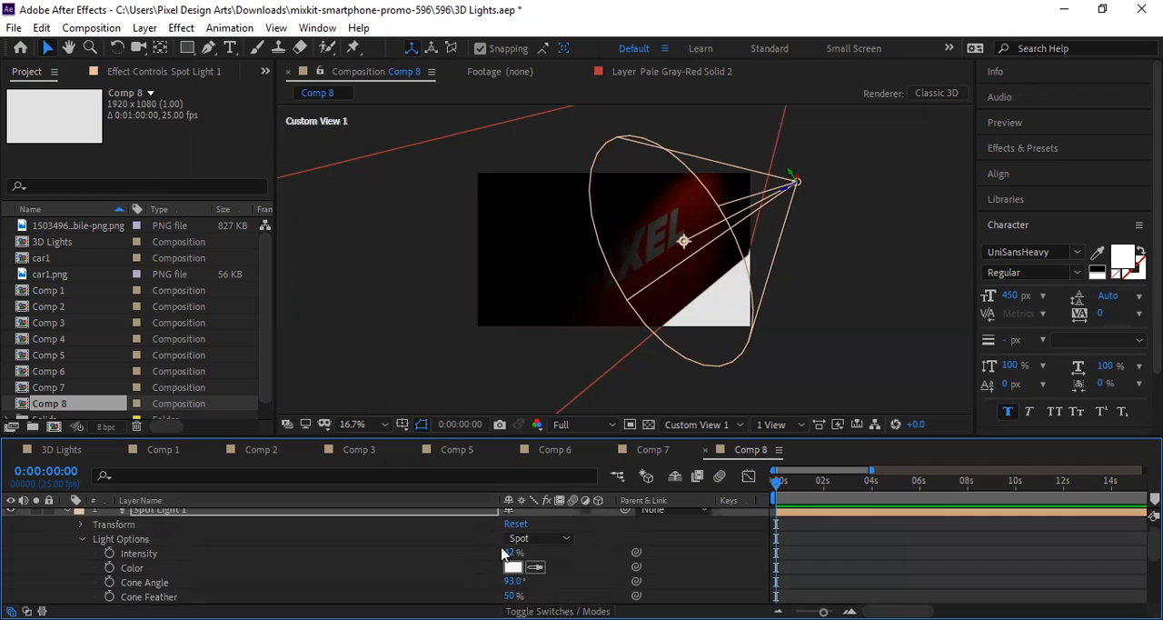
pyautogui.moveTo(508, 552); pyautogui.dragTo(553, 552)
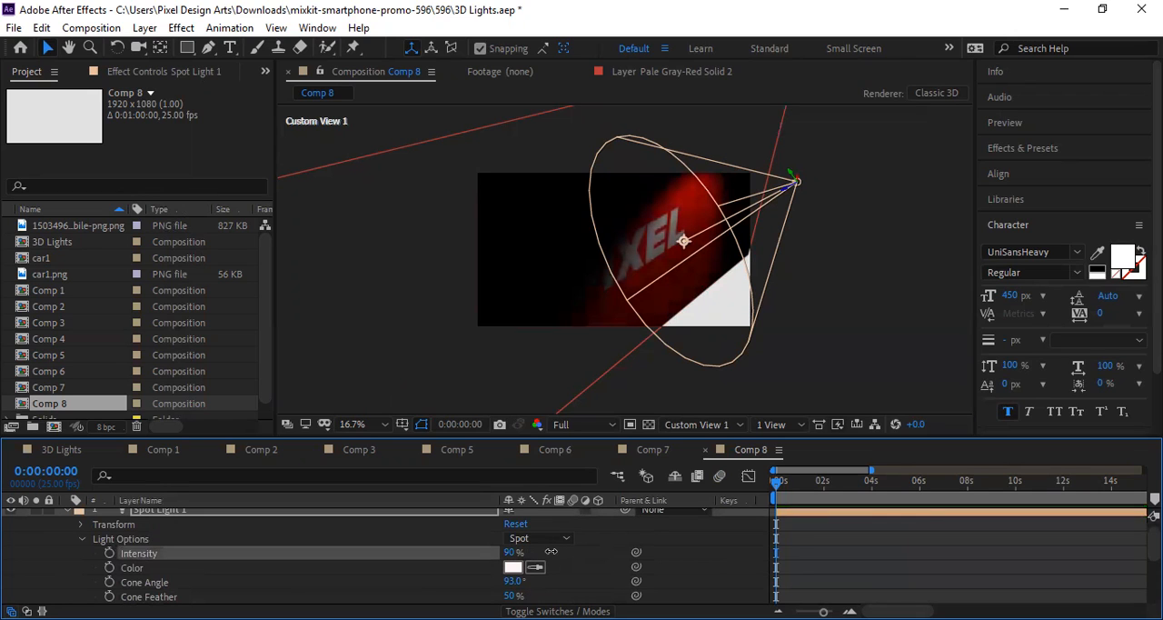
# Step: Test a narrower cone, and set the spot light's Cone Angle to 126° and Cone Feather to 0%
pyautogui.scroll(-1, 509, 564)
pyautogui.moveTo(512, 540); pyautogui.dragTo(482, 542)
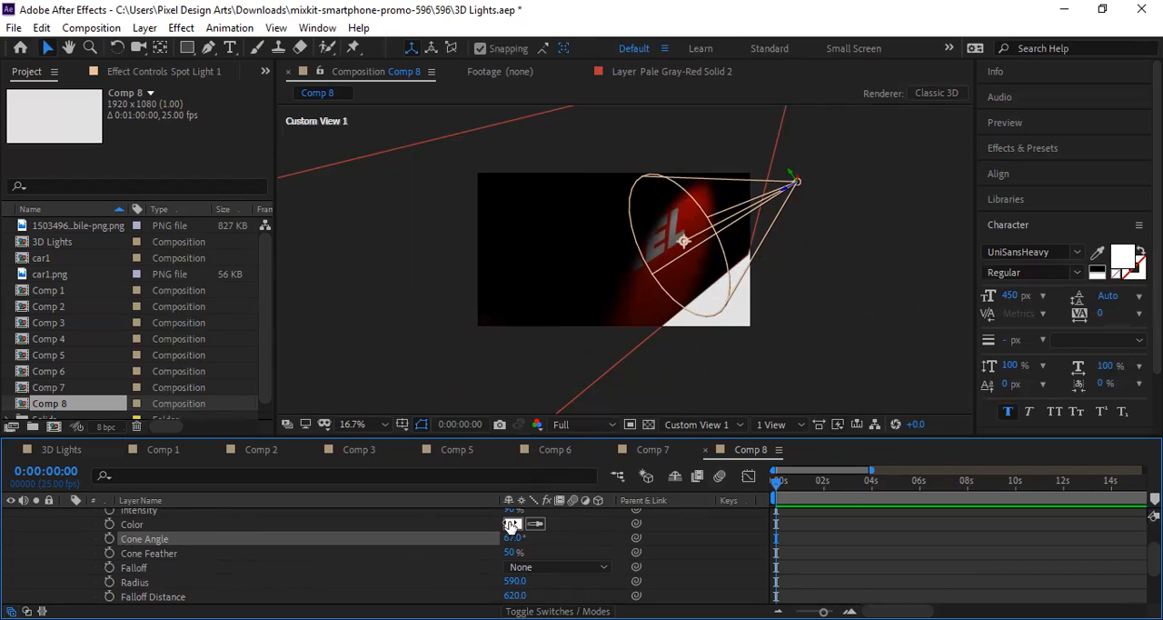
pyautogui.moveTo(512, 540)
pyautogui.mouseDown()
pyautogui.moveTo(566, 534)
pyautogui.moveTo(498, 557)
pyautogui.mouseUp()
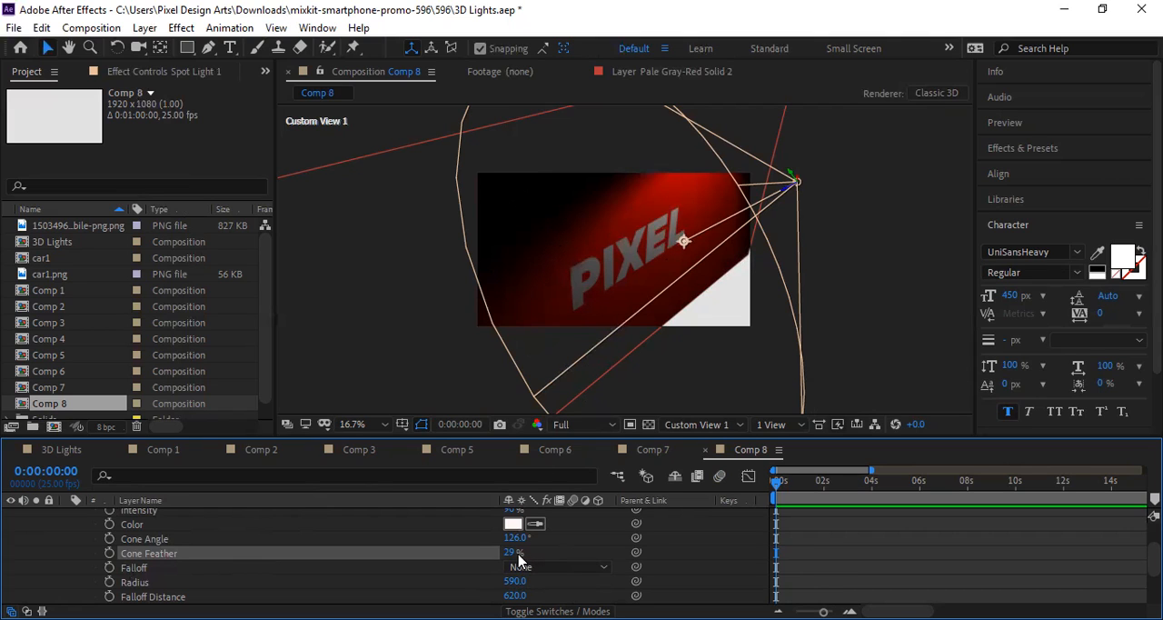
pyautogui.moveTo(514, 552); pyautogui.dragTo(471, 555)
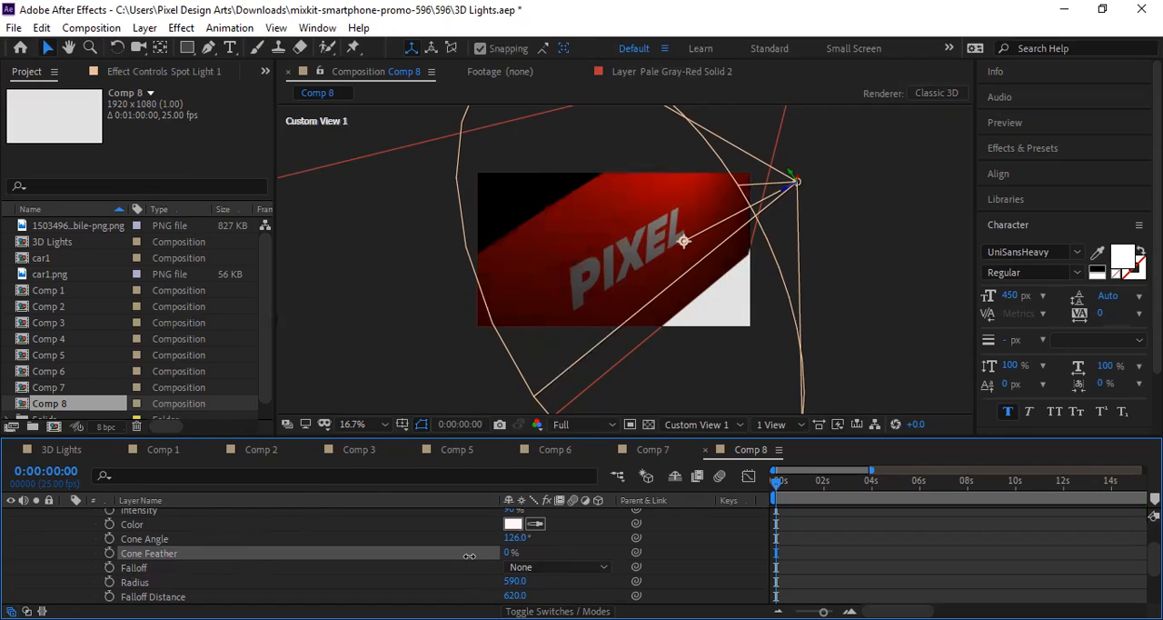
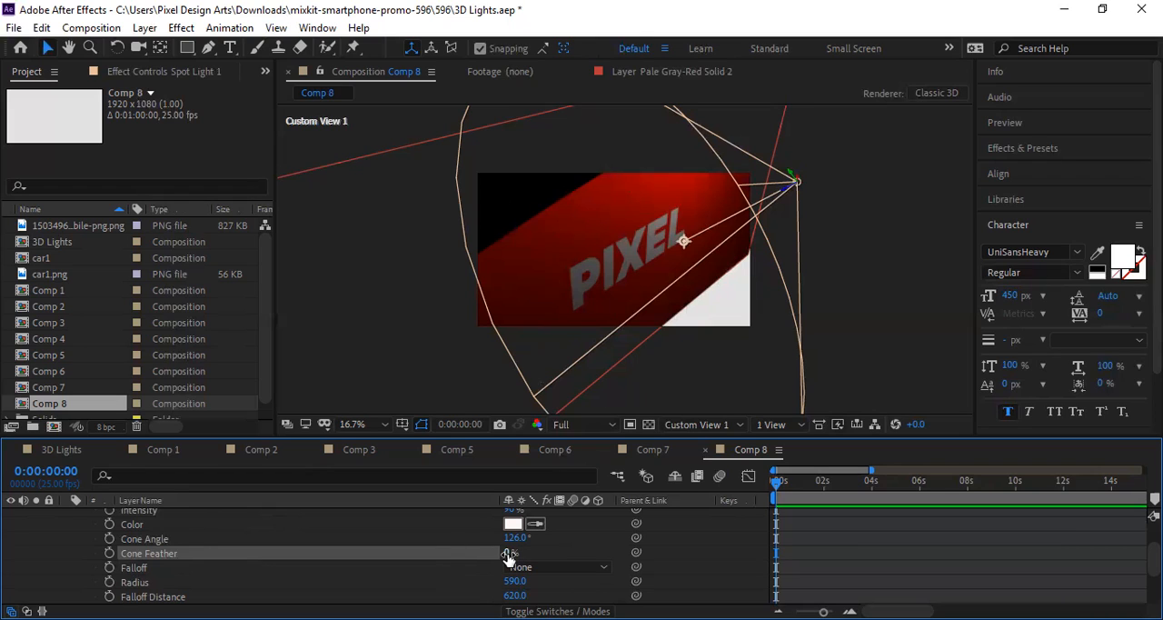
# Step: Test several edge softness values and set the spot light's Cone Feather to 10%
pyautogui.moveTo(517, 553); pyautogui.dragTo(520, 554)
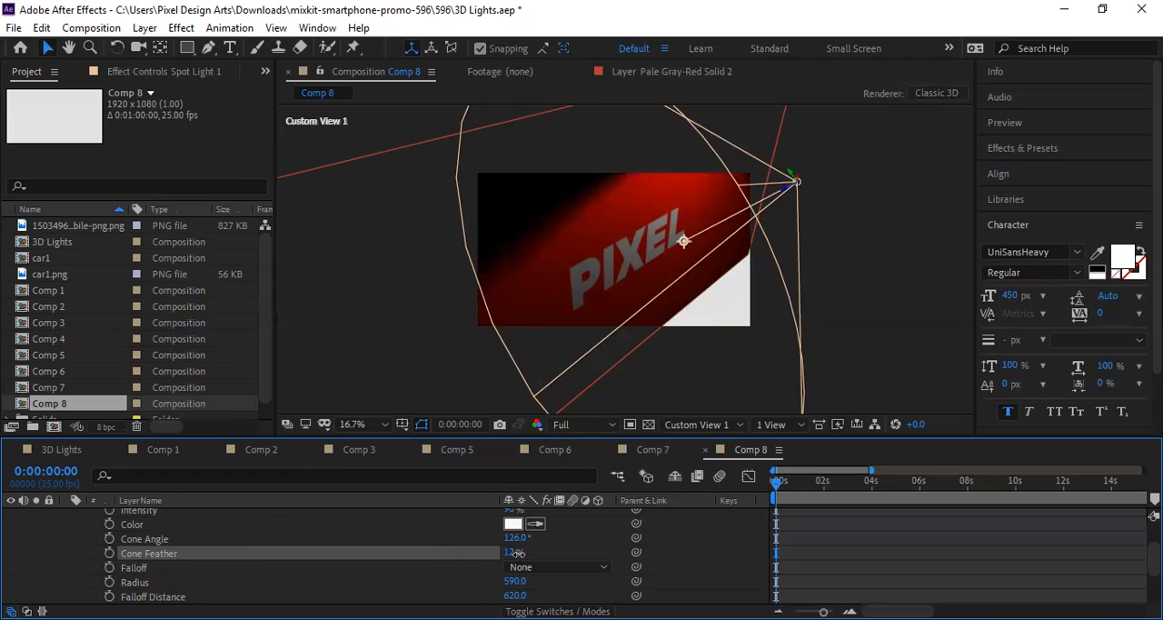
pyautogui.moveTo(517, 554)
pyautogui.mouseDown()
pyautogui.moveTo(556, 544)
pyautogui.moveTo(510, 549)
pyautogui.mouseUp()
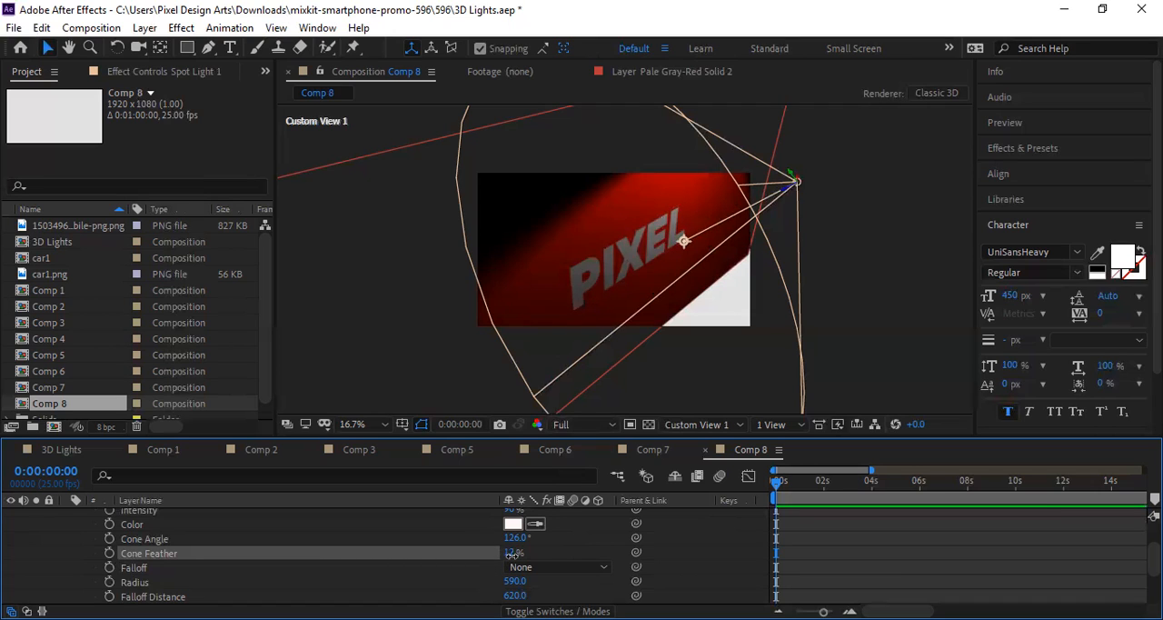
pyautogui.moveTo(509, 556); pyautogui.dragTo(510, 557)
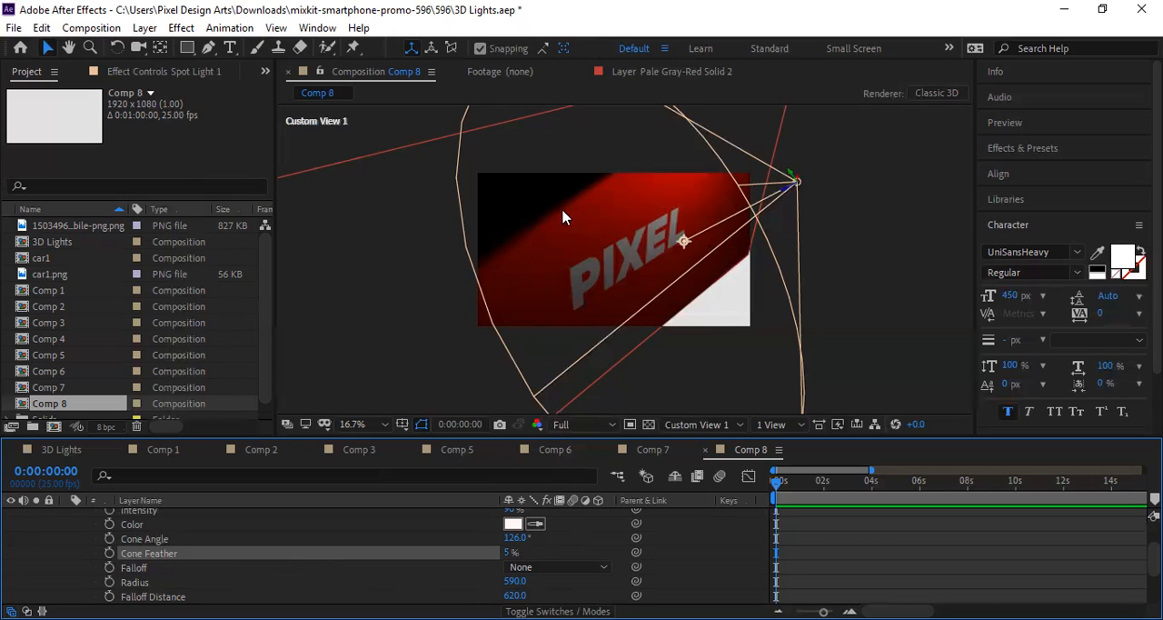
pyautogui.click(513, 551)
pyautogui.moveTo(513, 551); pyautogui.dragTo(516, 552)
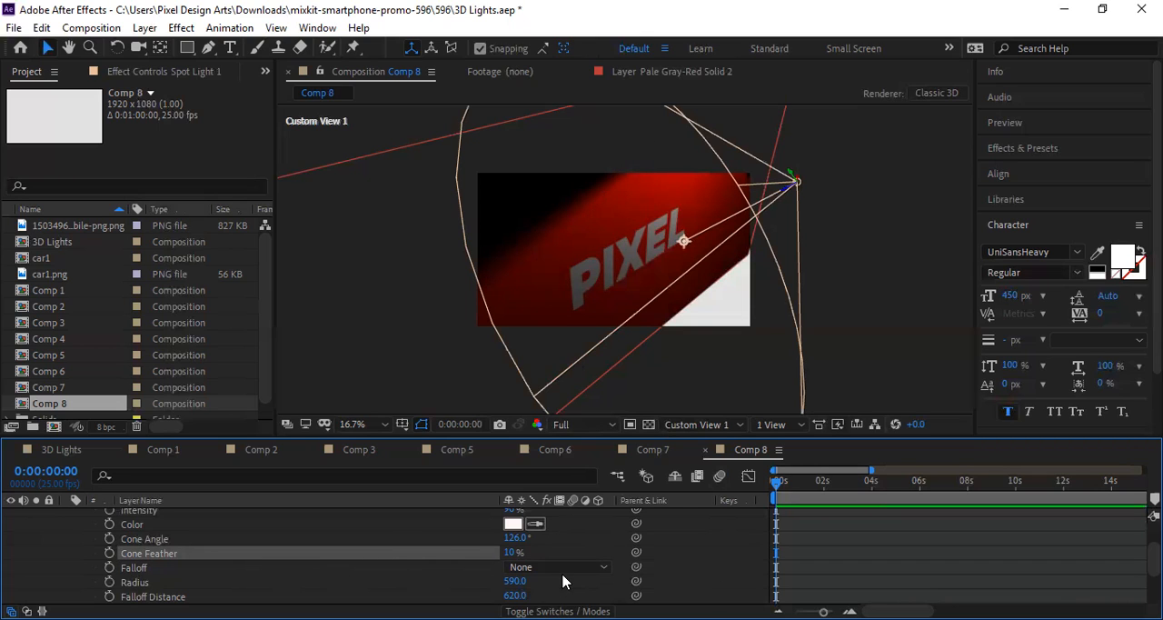
# Step: Set the spot light's Radius to 628, Falloff Distance to 661, Shadow Darkness to 108% and Shadow Diffusion to 281 pixels, leaving Casts Shadows on
pyautogui.scroll(-1, 562, 582)
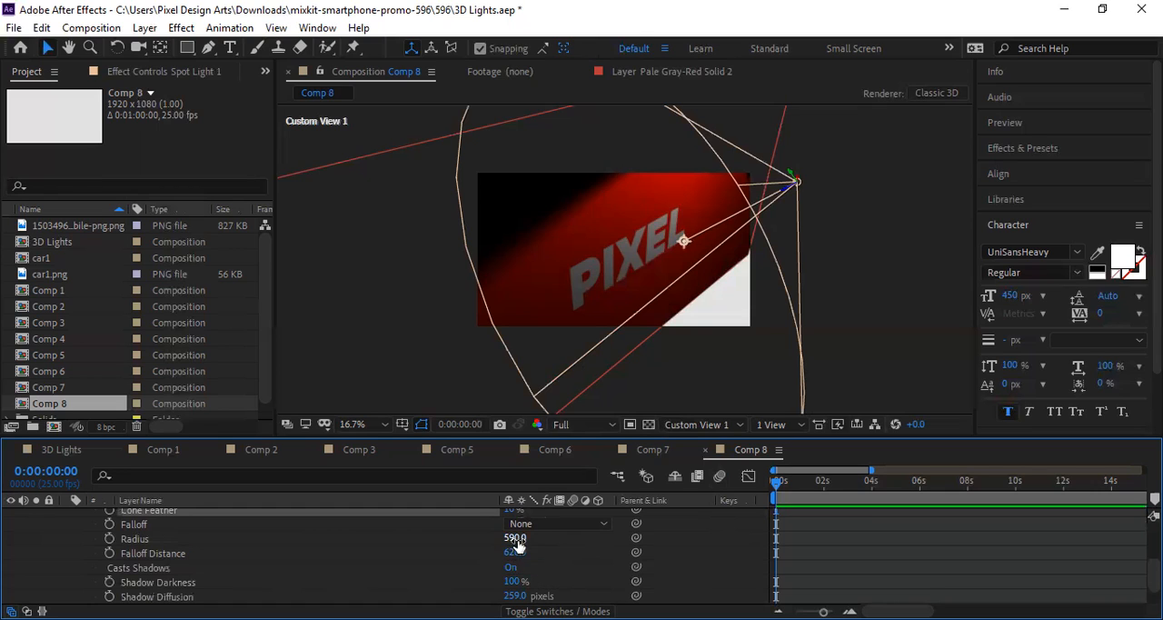
pyautogui.moveTo(515, 537); pyautogui.dragTo(539, 547)
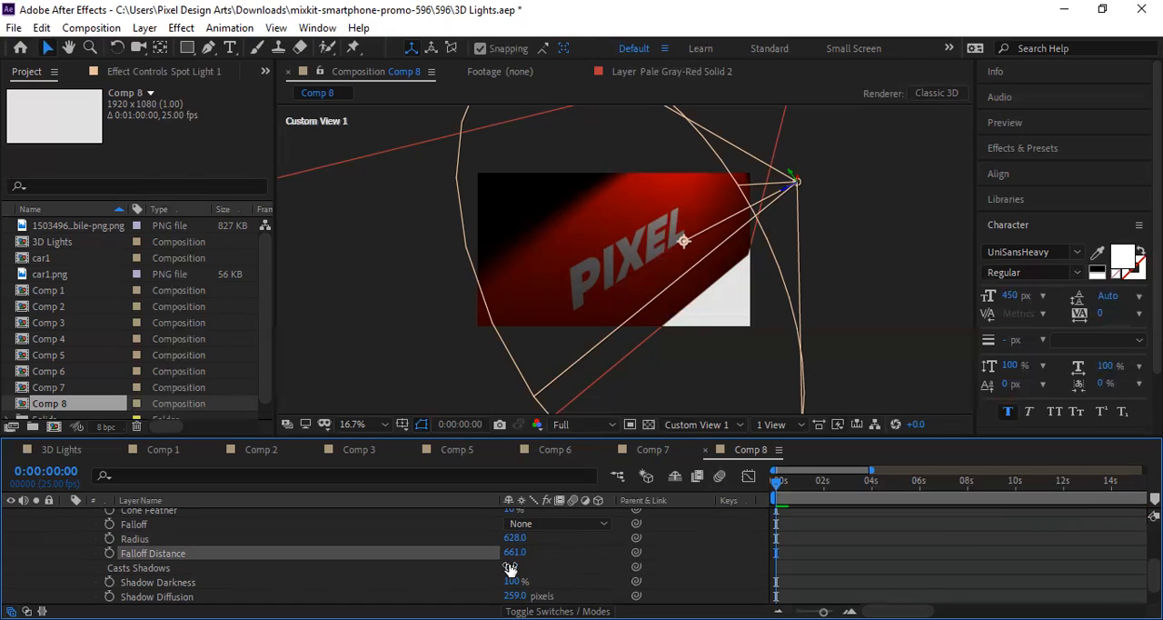
pyautogui.click(515, 568)
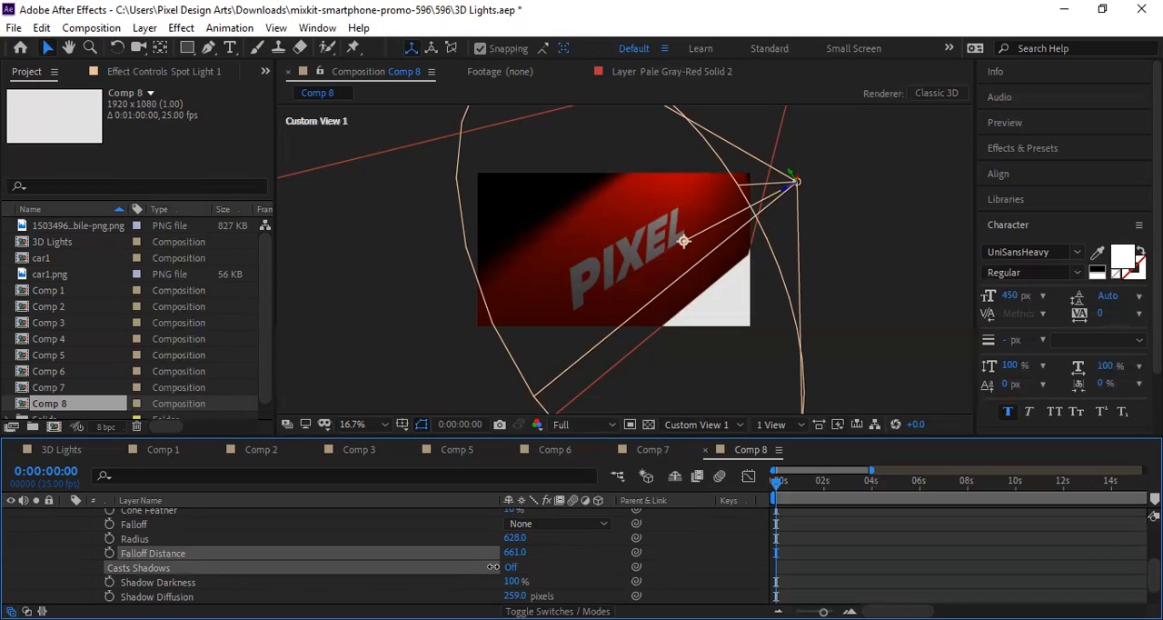
pyautogui.click(510, 567)
pyautogui.scroll(-1, 550, 567)
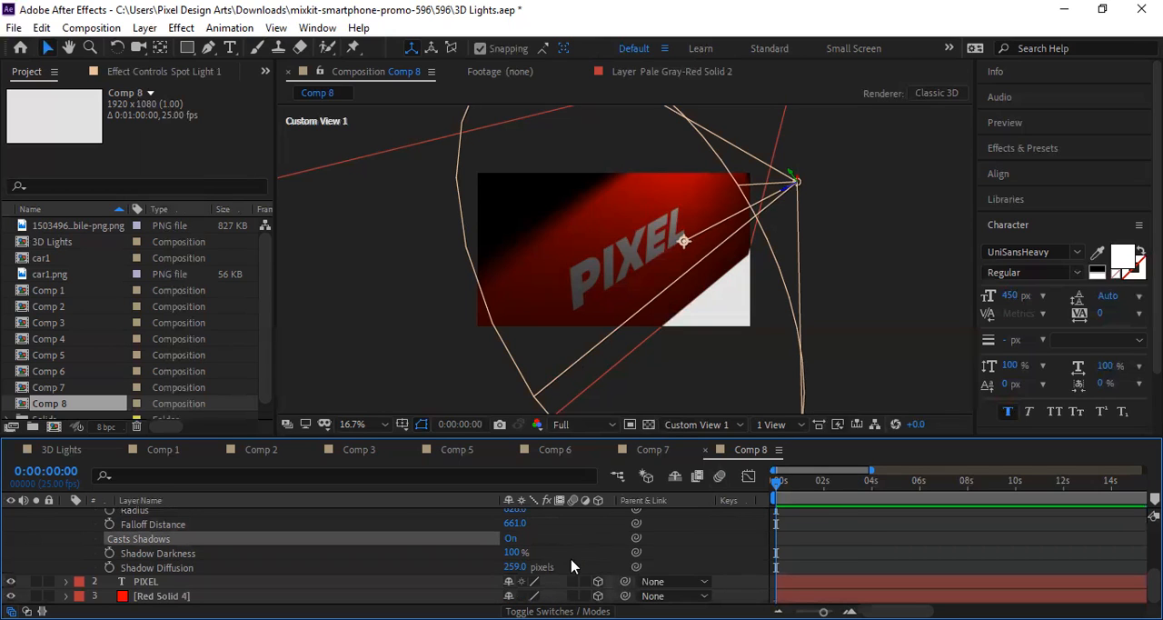
pyautogui.moveTo(510, 567)
pyautogui.mouseDown()
pyautogui.moveTo(492, 567)
pyautogui.moveTo(538, 566)
pyautogui.moveTo(542, 553)
pyautogui.moveTo(526, 552)
pyautogui.mouseUp()
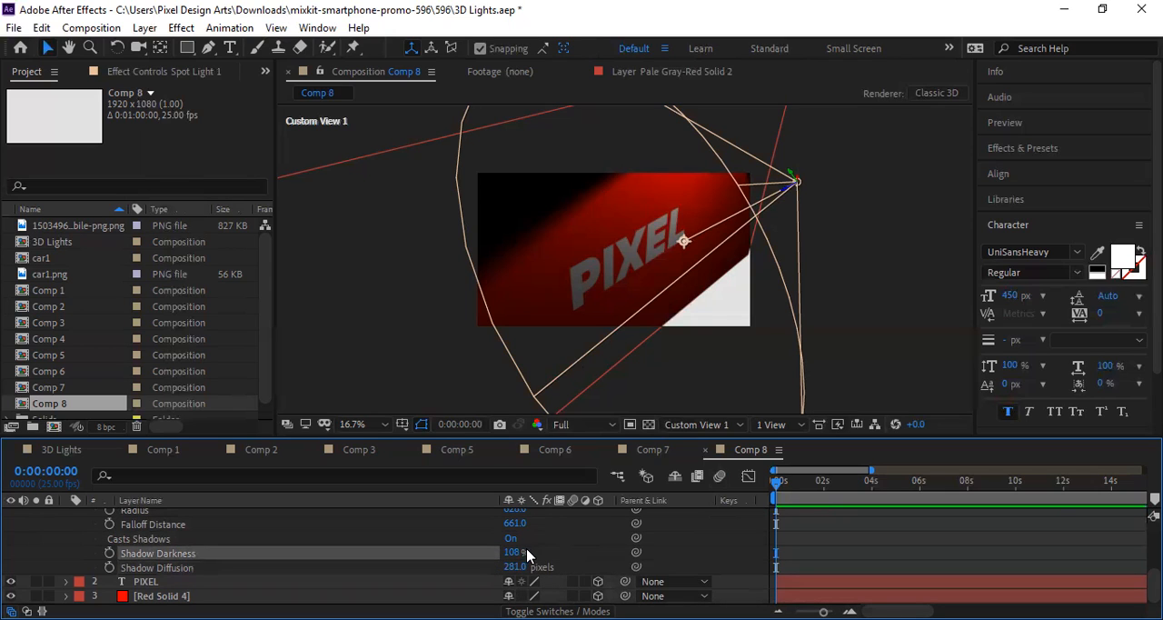
# Step: Brighten the spot light to an Intensity of 195%, keeping its point of interest on the letter L
pyautogui.scroll(3, 538, 552)
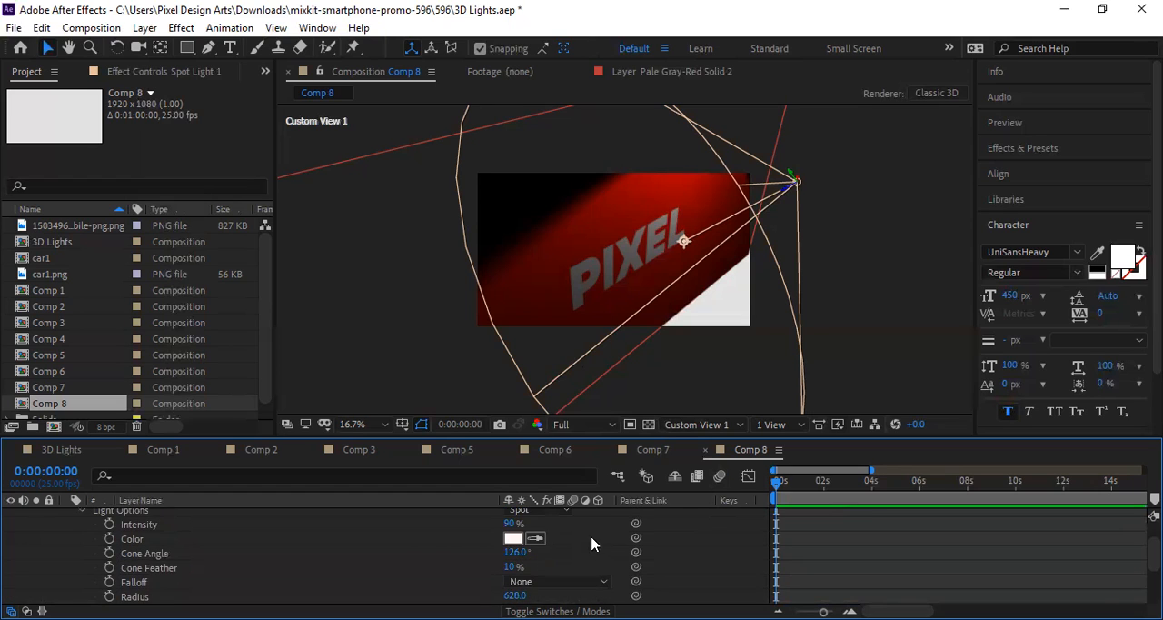
pyautogui.scroll(2, 600, 537)
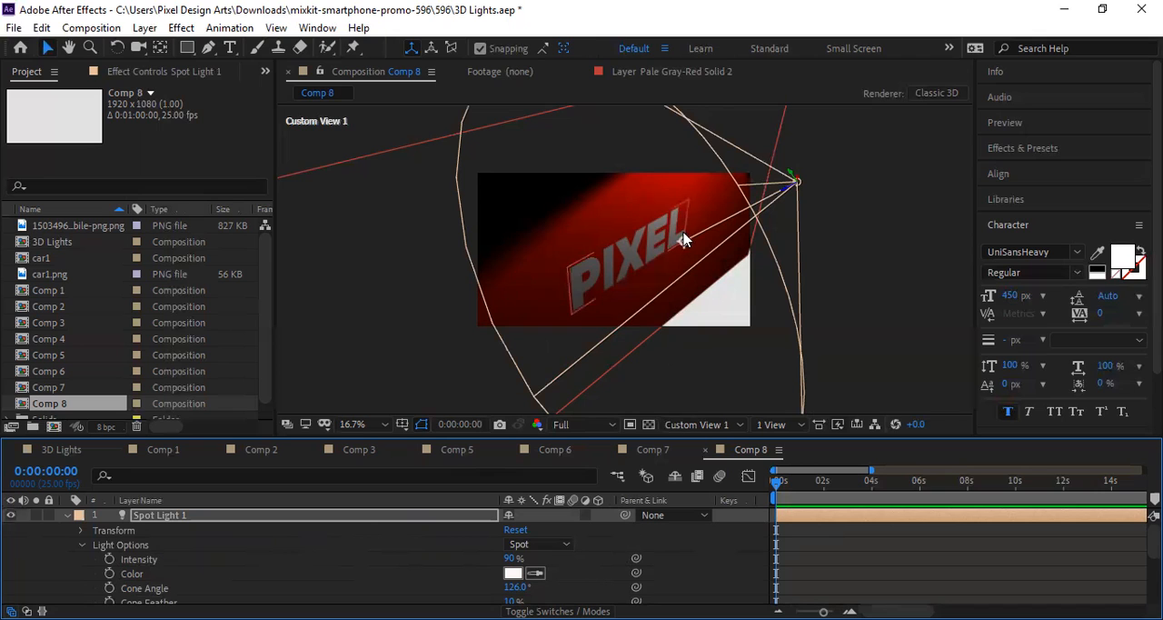
pyautogui.moveTo(685, 242)
pyautogui.mouseDown()
pyautogui.moveTo(627, 262)
pyautogui.moveTo(683, 241)
pyautogui.mouseUp()
pyautogui.hotkey('ctrl', 'z')
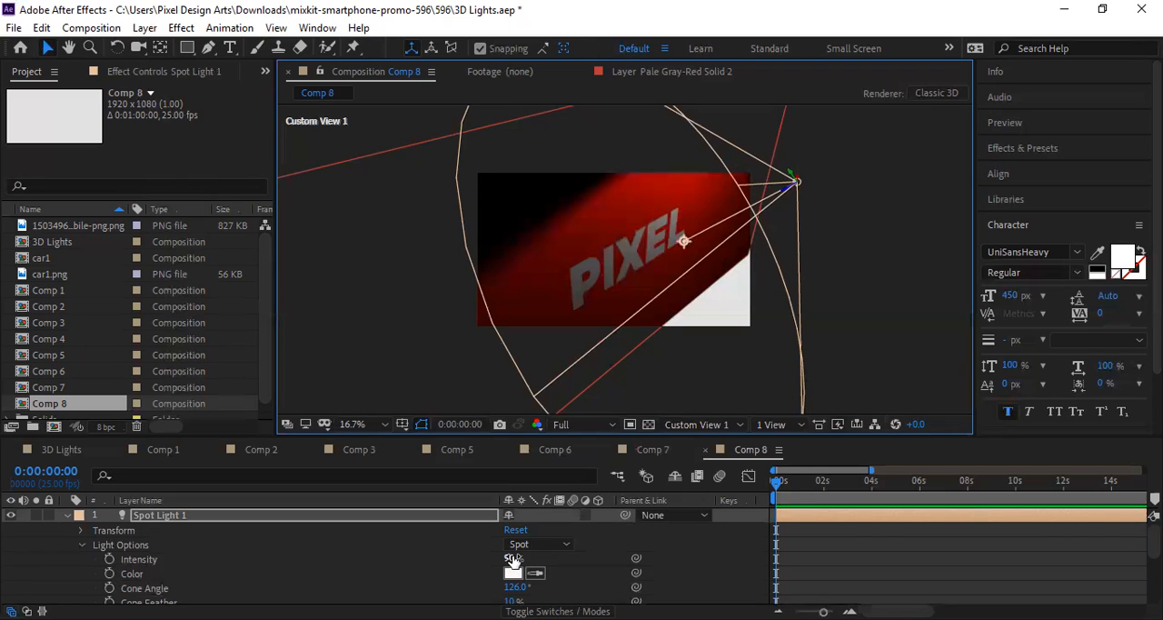
pyautogui.moveTo(513, 559); pyautogui.dragTo(607, 545)
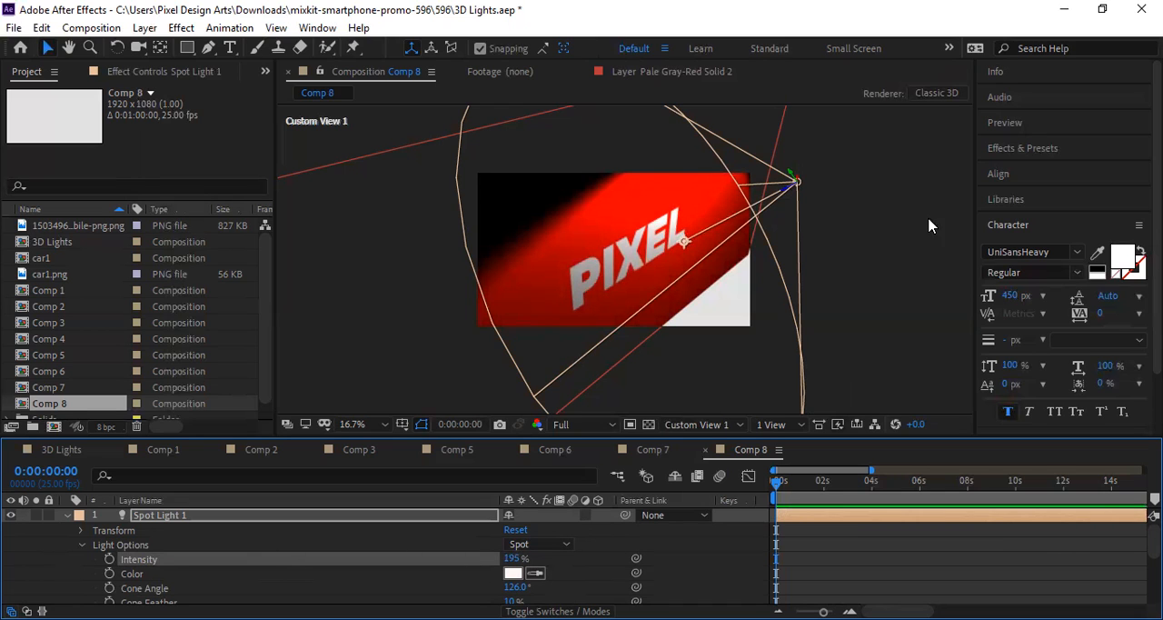
pyautogui.moveTo(684, 242)
pyautogui.mouseDown()
pyautogui.moveTo(642, 262)
pyautogui.moveTo(703, 240)
pyautogui.moveTo(689, 230)
pyautogui.moveTo(692, 241)
pyautogui.moveTo(671, 241)
pyautogui.moveTo(699, 235)
pyautogui.moveTo(687, 238)
pyautogui.mouseUp()
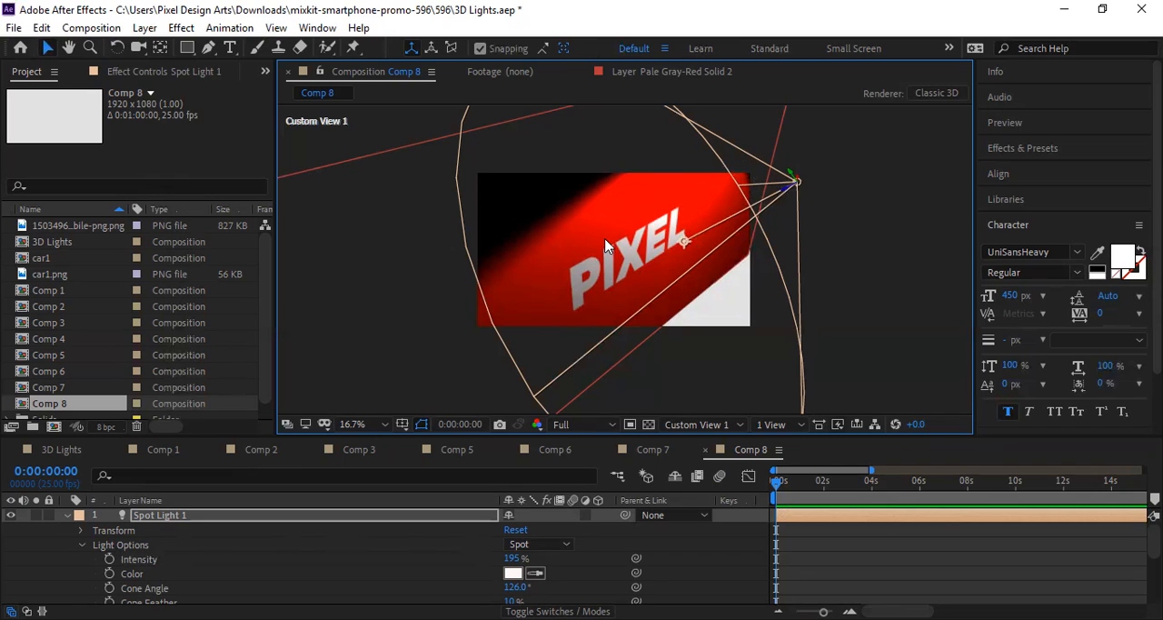
# Step: Change the light type to Parallel, aim it at the letter X, and move the light to the frame's lower-right corner
pyautogui.click(534, 546)
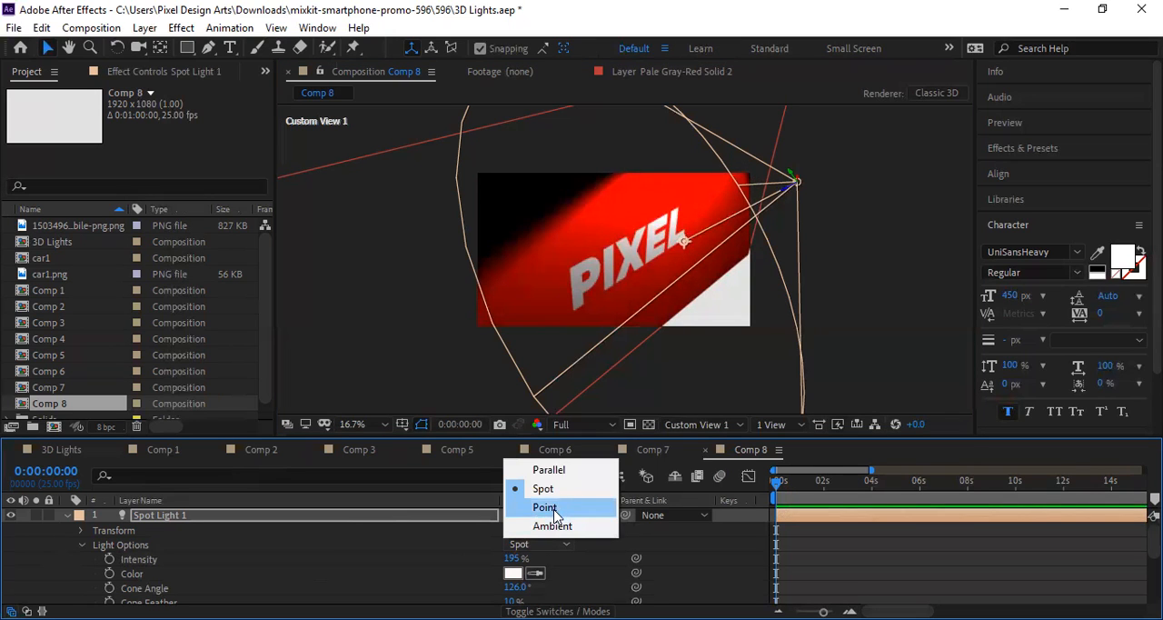
pyautogui.click(563, 471)
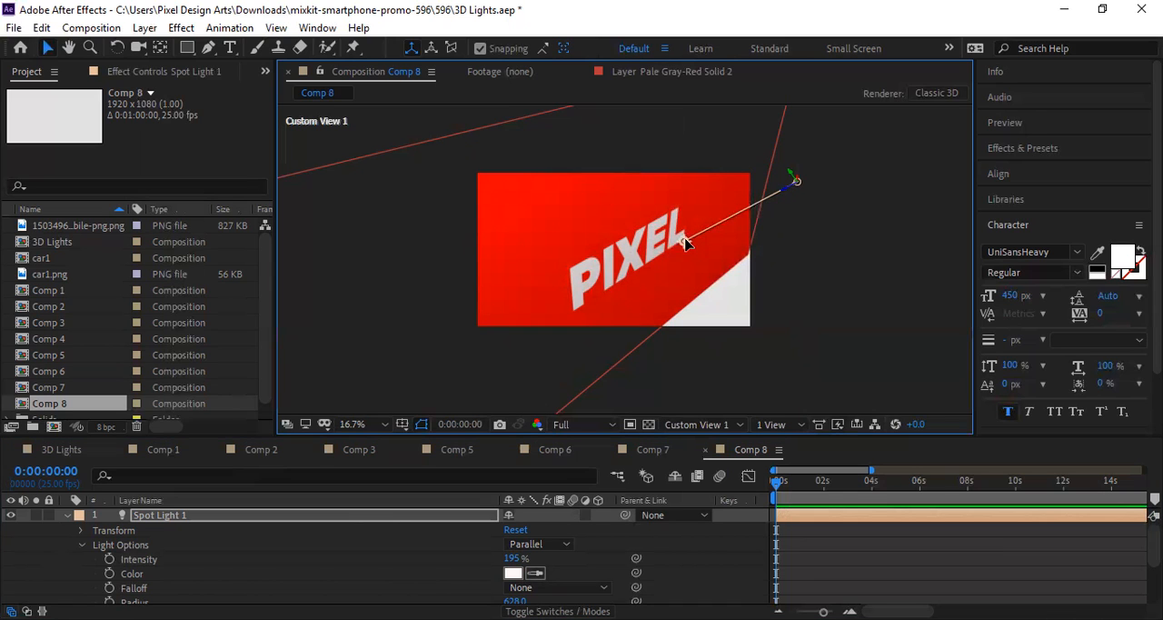
pyautogui.moveTo(684, 243); pyautogui.dragTo(634, 254)
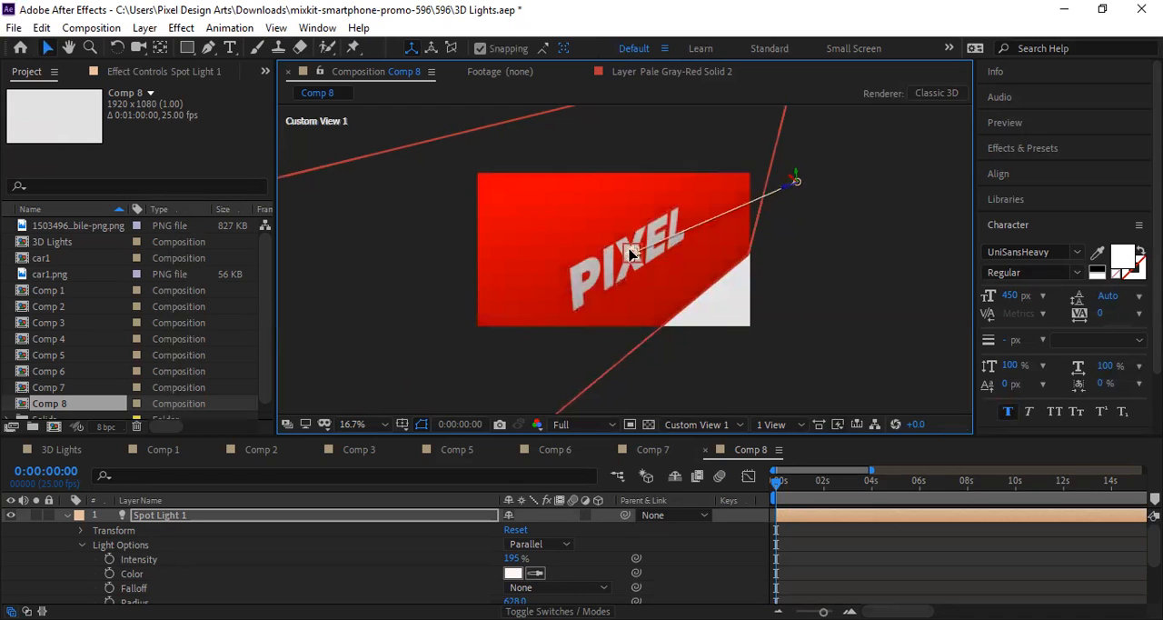
pyautogui.moveTo(788, 186); pyautogui.dragTo(745, 320)
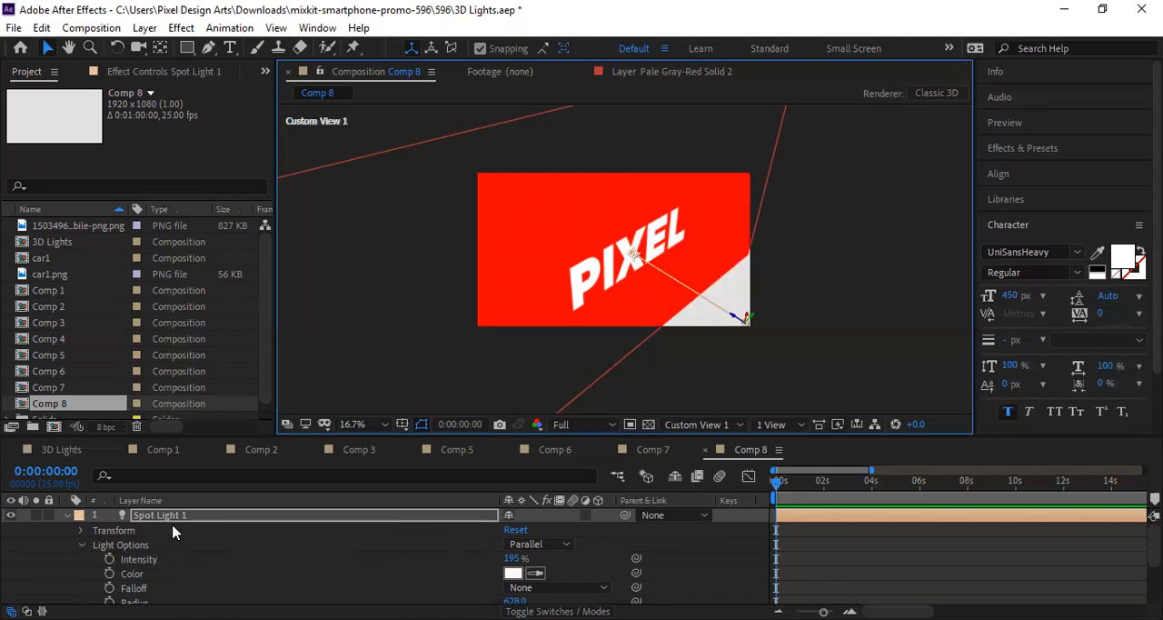
pyautogui.click(195, 519)
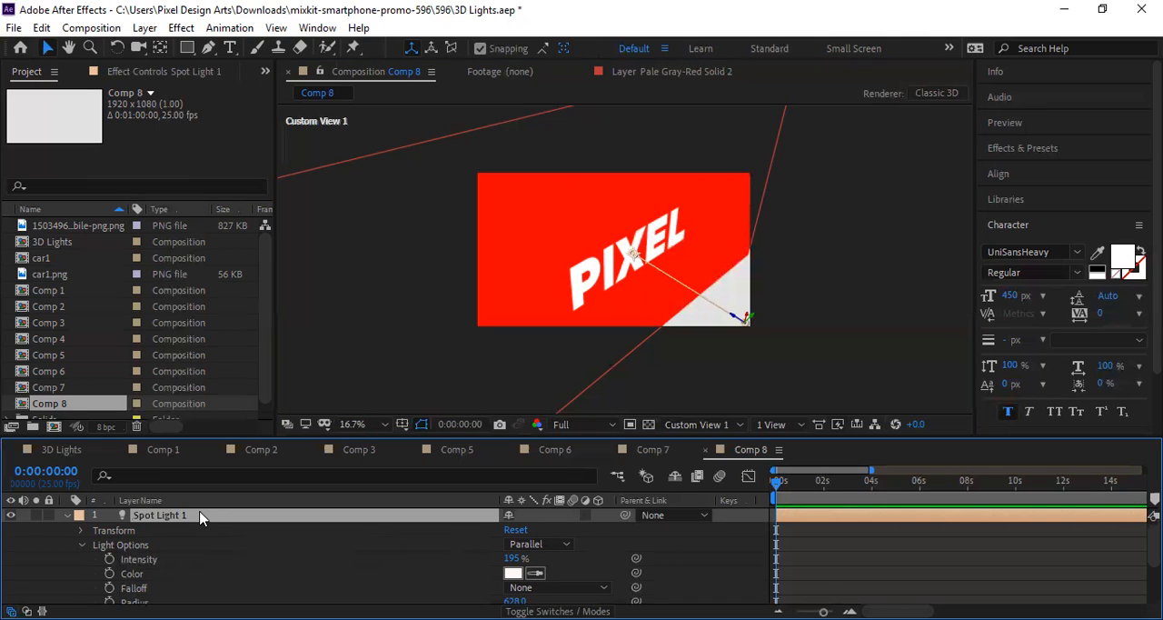
pyautogui.click(550, 543)
pyautogui.click(557, 469)
pyautogui.scroll(-4, 252, 575)
pyautogui.scroll(4, 251, 575)
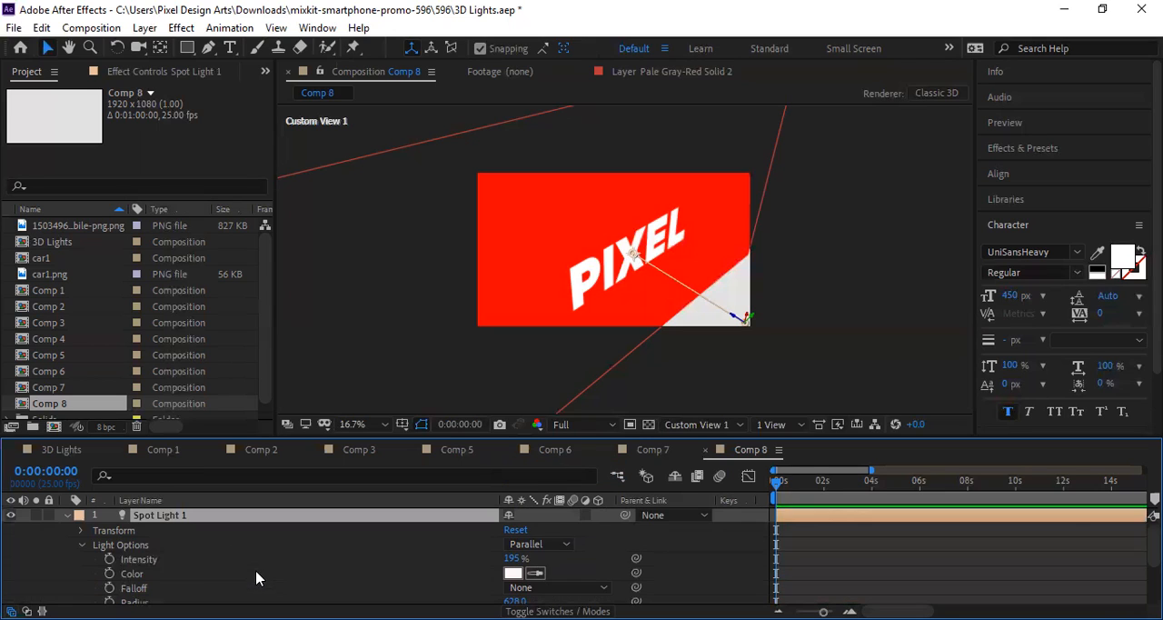
# Step: Collapse the Spot Light 1 properties and add a new Parallel light to the composition
pyautogui.click(65, 515)
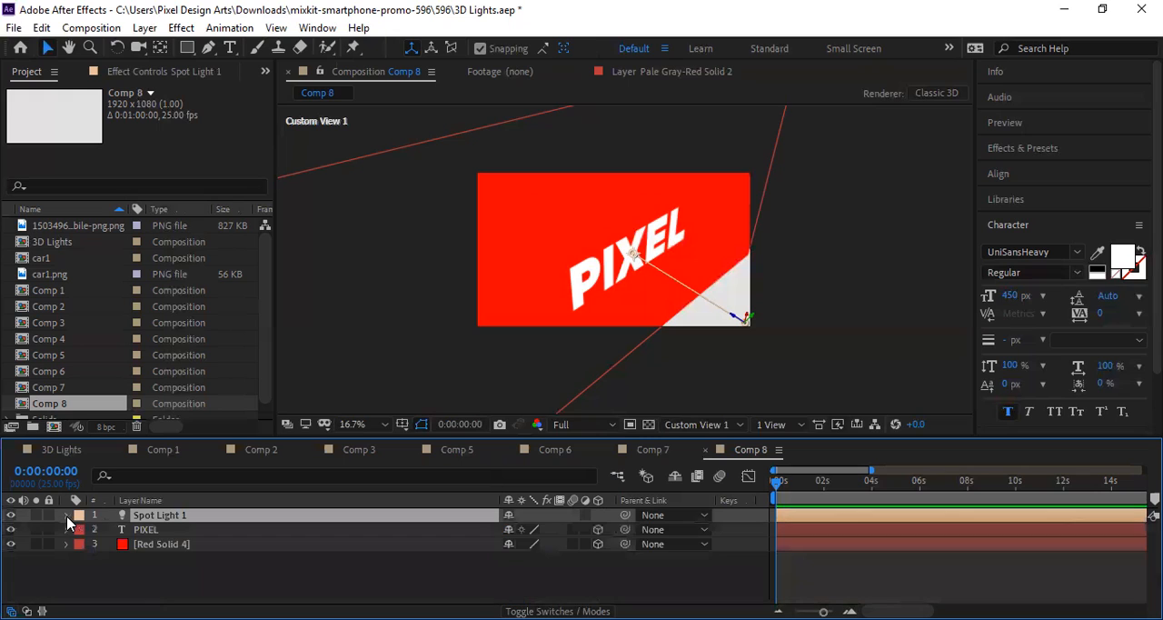
pyautogui.rightClick(275, 585)
pyautogui.moveTo(403, 392)
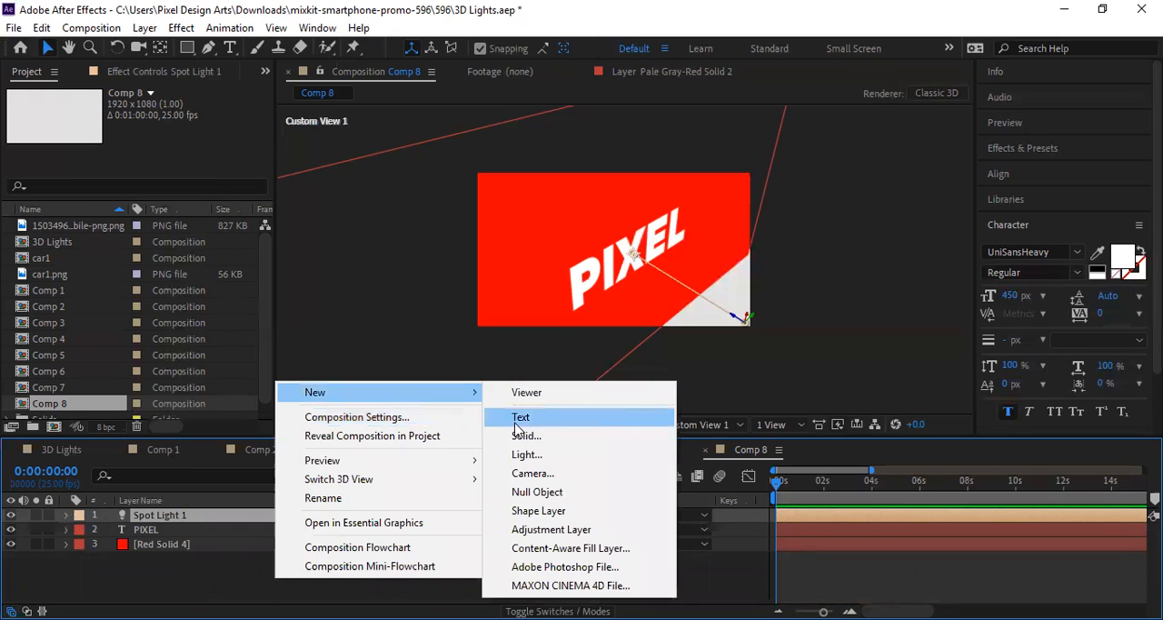
pyautogui.click(558, 456)
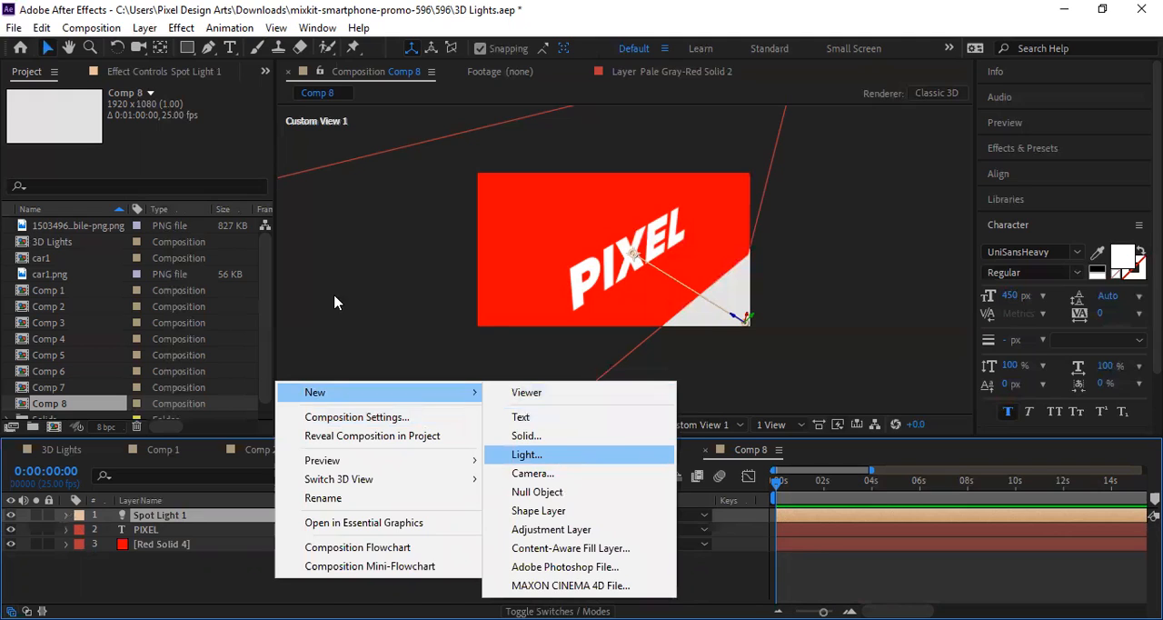
pyautogui.click(354, 192)
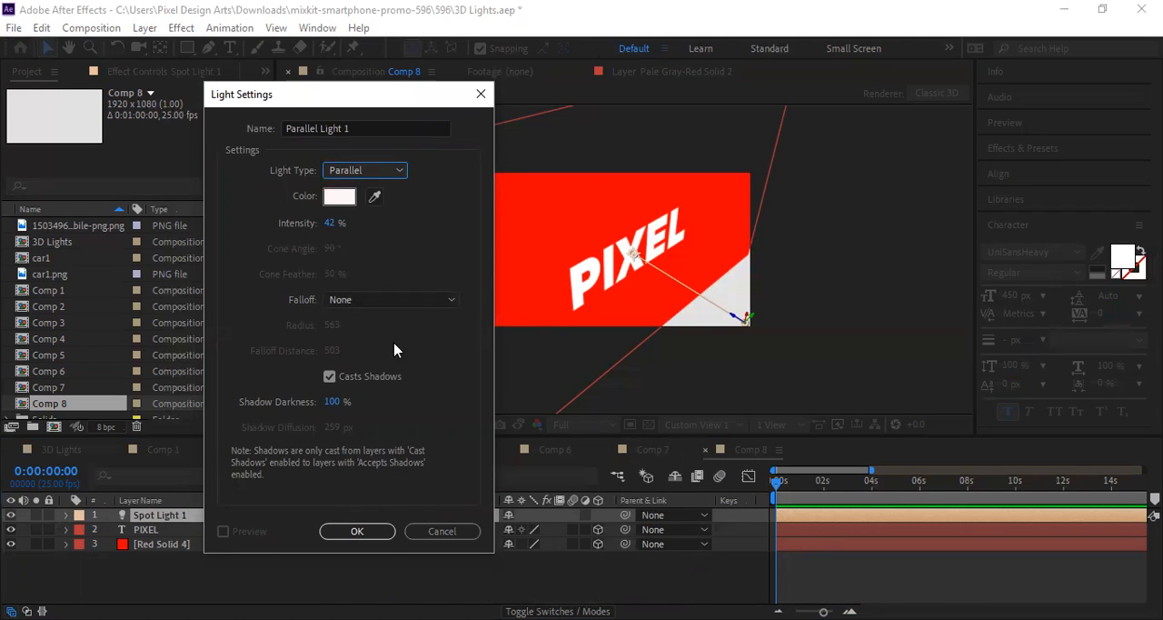
pyautogui.click(371, 532)
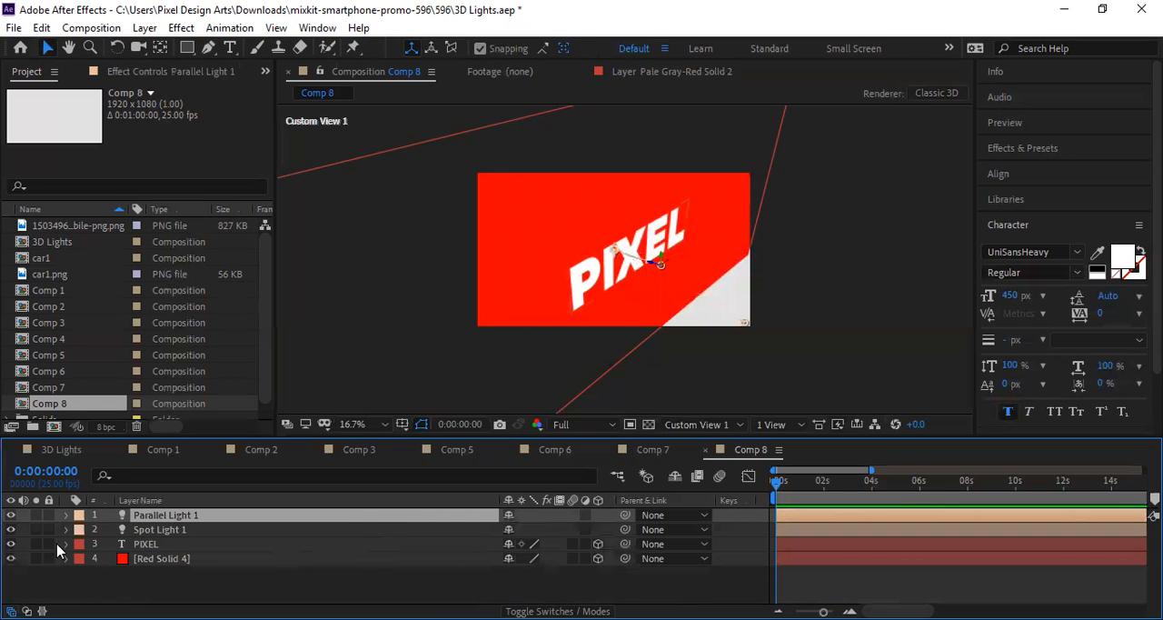
# Step: Hide Spot Light 1 and move the new parallel light down and right to the edge of the red solid
pyautogui.click(11, 530)
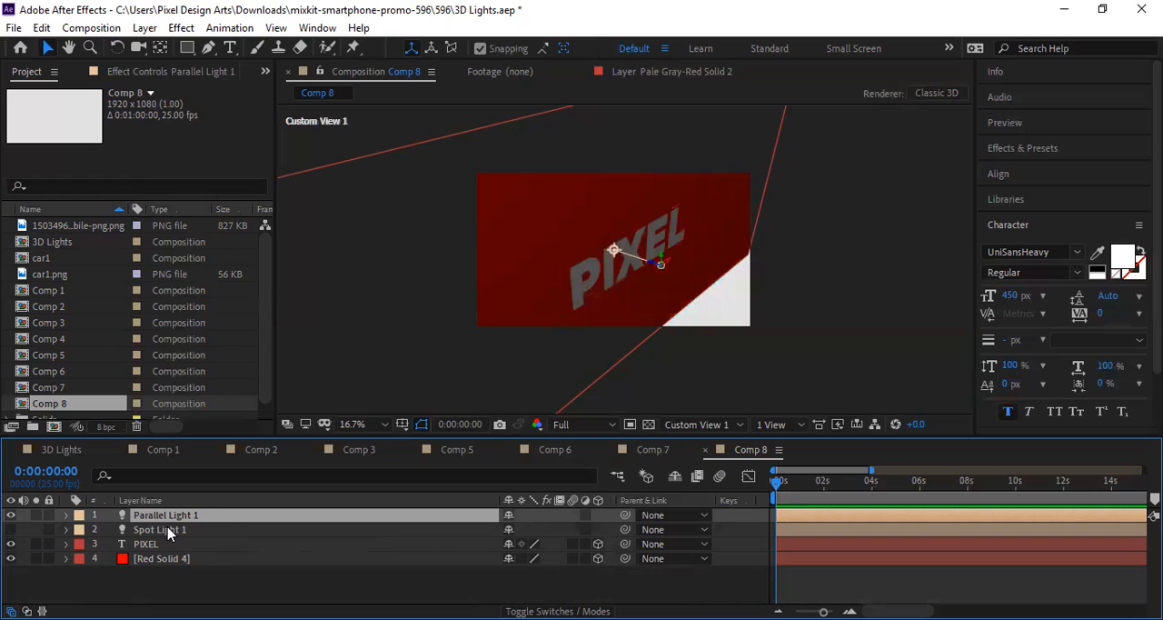
pyautogui.click(11, 531)
pyautogui.click(11, 531)
pyautogui.moveTo(662, 264)
pyautogui.mouseDown()
pyautogui.moveTo(699, 304)
pyautogui.moveTo(751, 257)
pyautogui.moveTo(668, 322)
pyautogui.moveTo(472, 322)
pyautogui.moveTo(488, 198)
pyautogui.moveTo(477, 180)
pyautogui.moveTo(584, 183)
pyautogui.moveTo(612, 253)
pyautogui.moveTo(701, 298)
pyautogui.moveTo(681, 285)
pyautogui.moveTo(714, 288)
pyautogui.moveTo(661, 279)
pyautogui.moveTo(745, 254)
pyautogui.moveTo(686, 283)
pyautogui.moveTo(695, 299)
pyautogui.mouseUp()
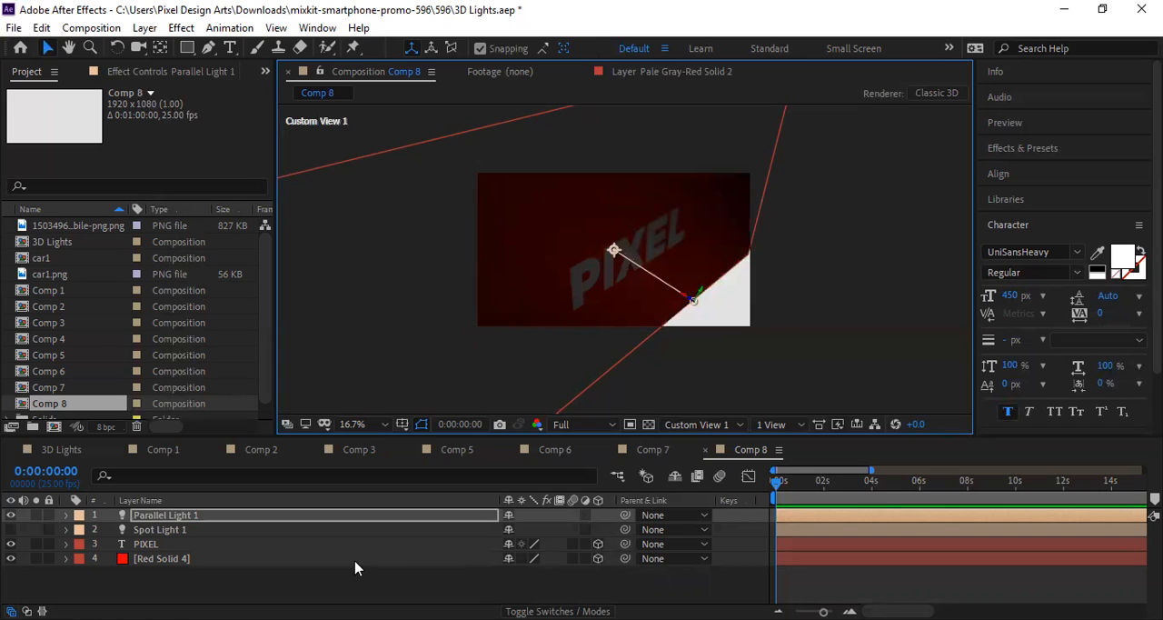
# Step: Set Parallel Light 1's Intensity to 177% and Falloff Distance to 537, leaving Casts Shadows on
pyautogui.click(65, 516)
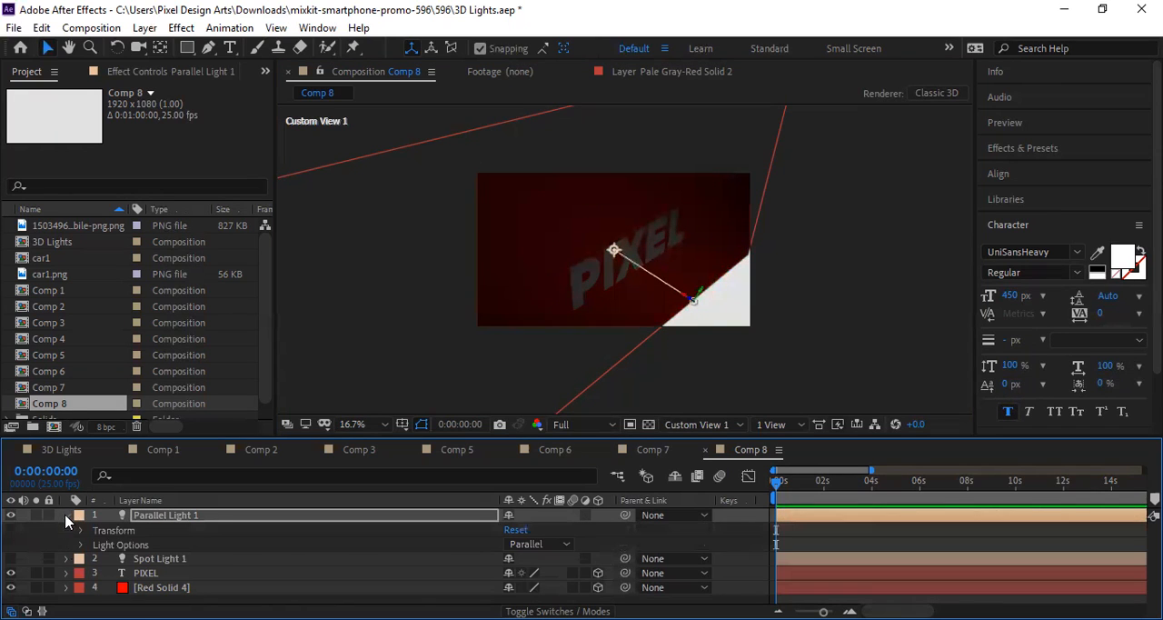
pyautogui.click(81, 546)
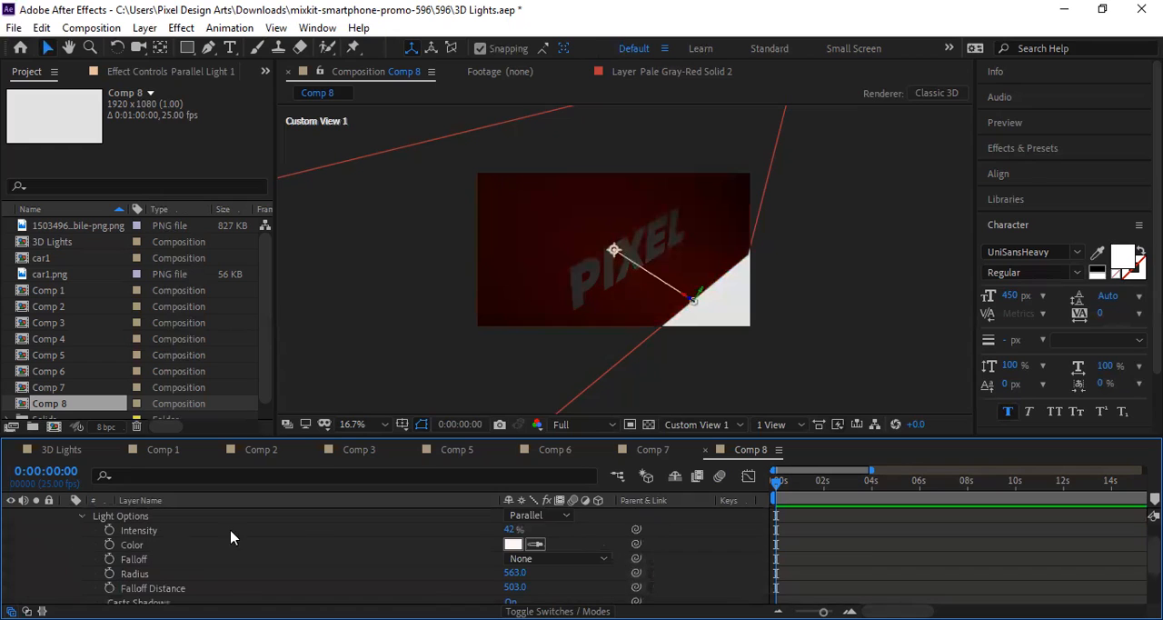
pyautogui.moveTo(510, 529); pyautogui.dragTo(595, 520)
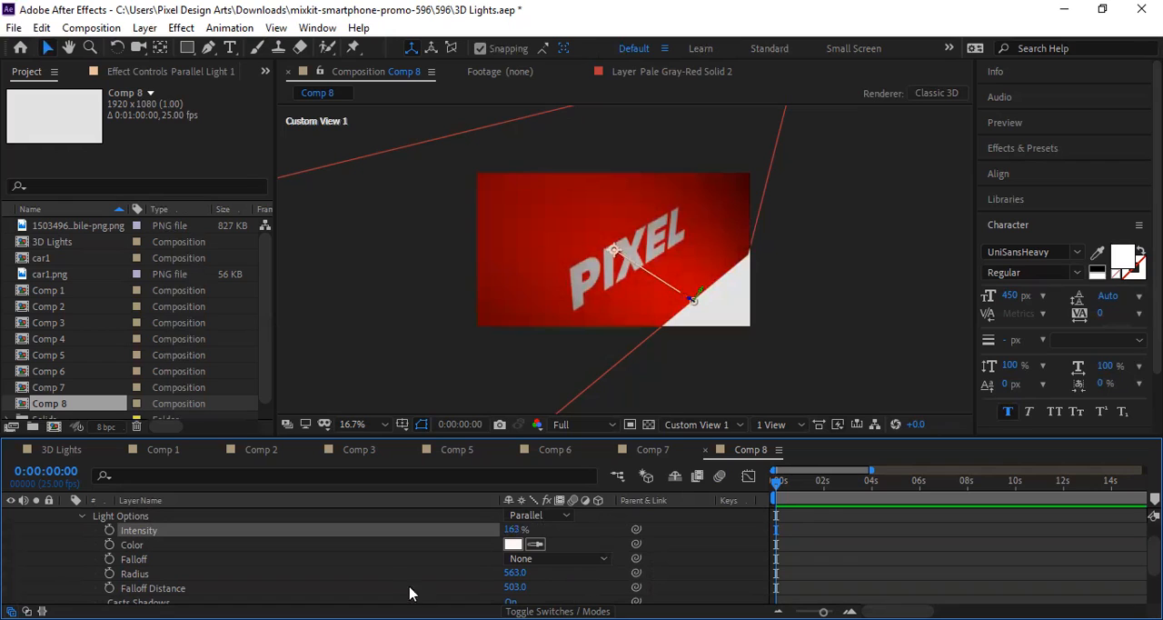
pyautogui.scroll(-2, 408, 593)
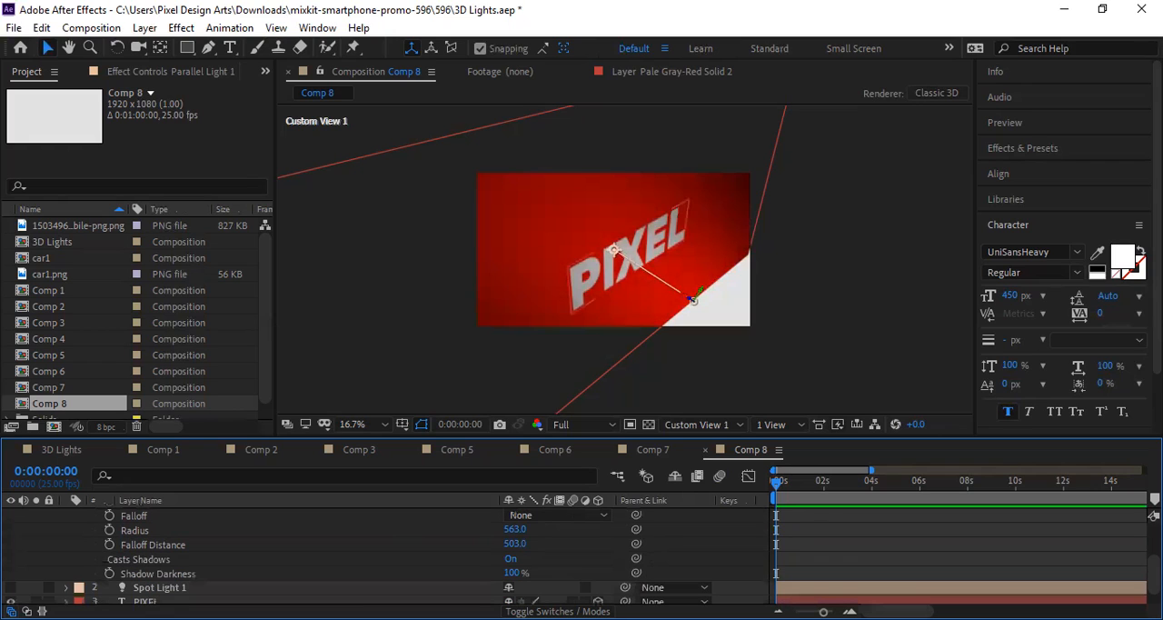
pyautogui.click(512, 558)
pyautogui.moveTo(512, 573); pyautogui.dragTo(544, 542)
pyautogui.scroll(2, 545, 549)
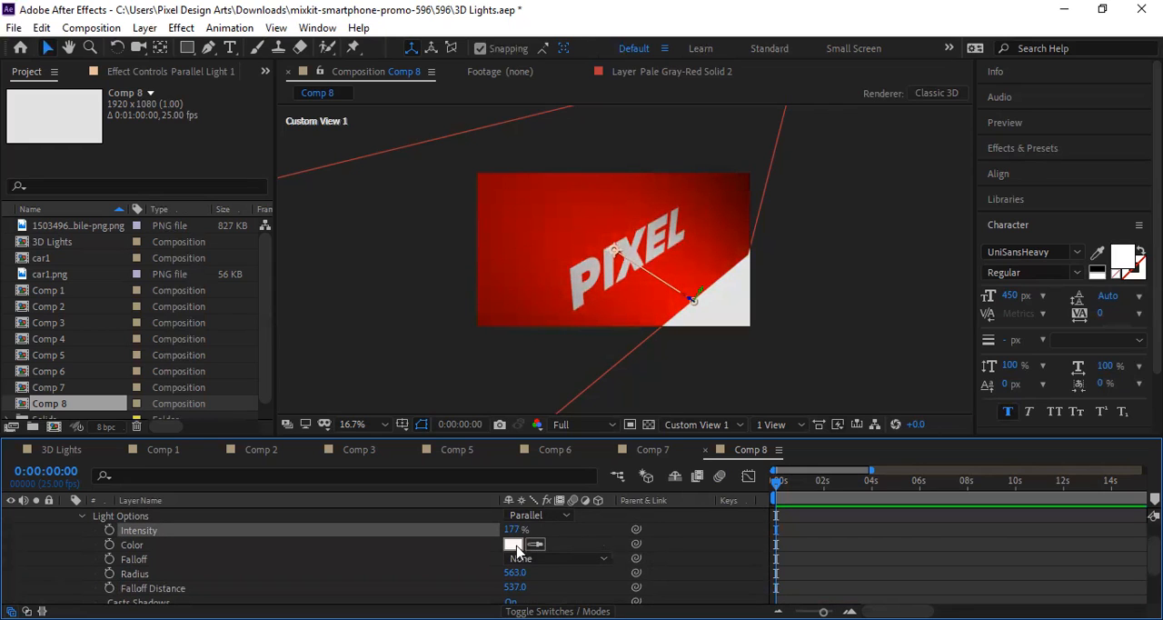
# Step: Set the parallel light's color to the yellow-orange FFC000
pyautogui.click(514, 545)
pyautogui.moveTo(615, 421); pyautogui.dragTo(616, 402)
pyautogui.click(560, 270)
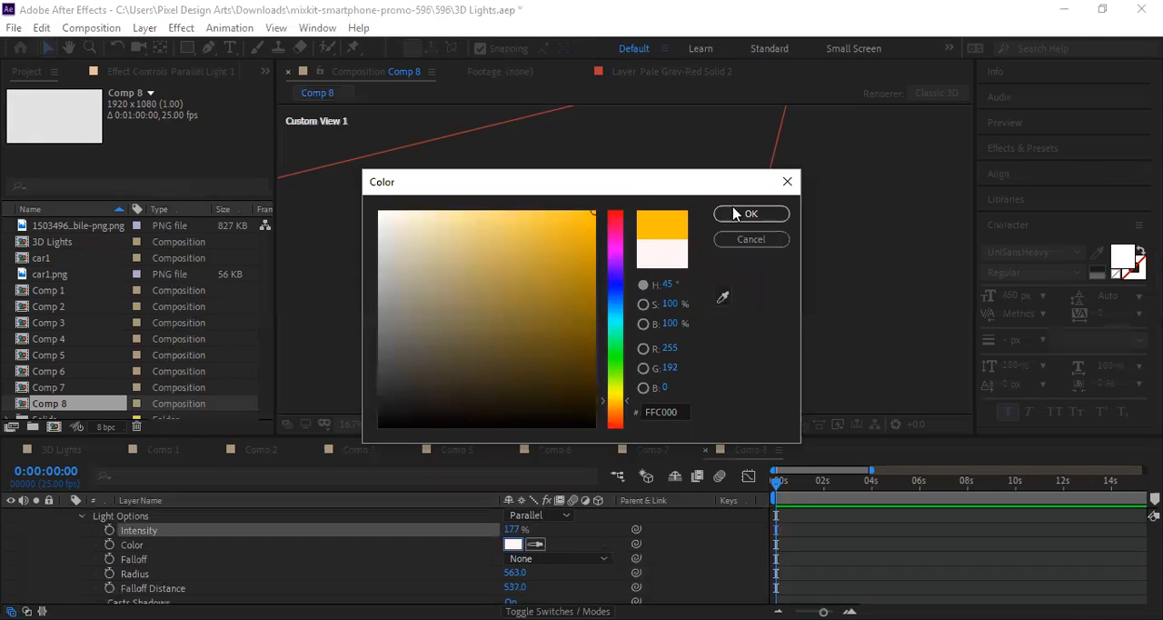
pyautogui.click(740, 218)
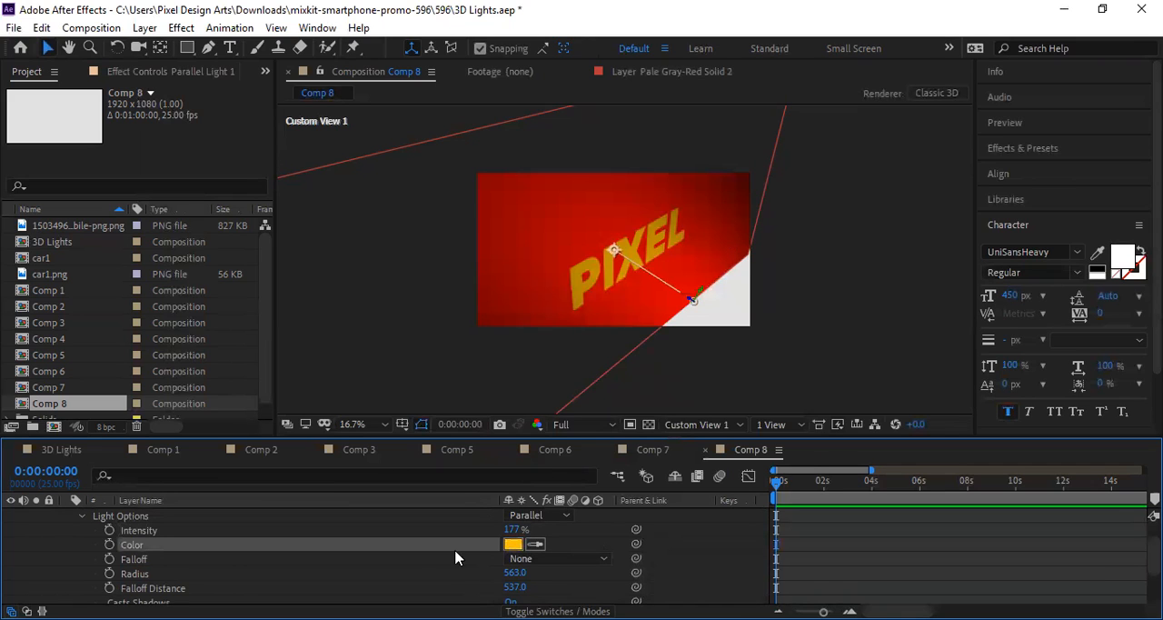
# Step: Replace the parallel light's color by sampling dark colors from the viewer with the eyedropper
pyautogui.click(534, 543)
pyautogui.click(875, 239)
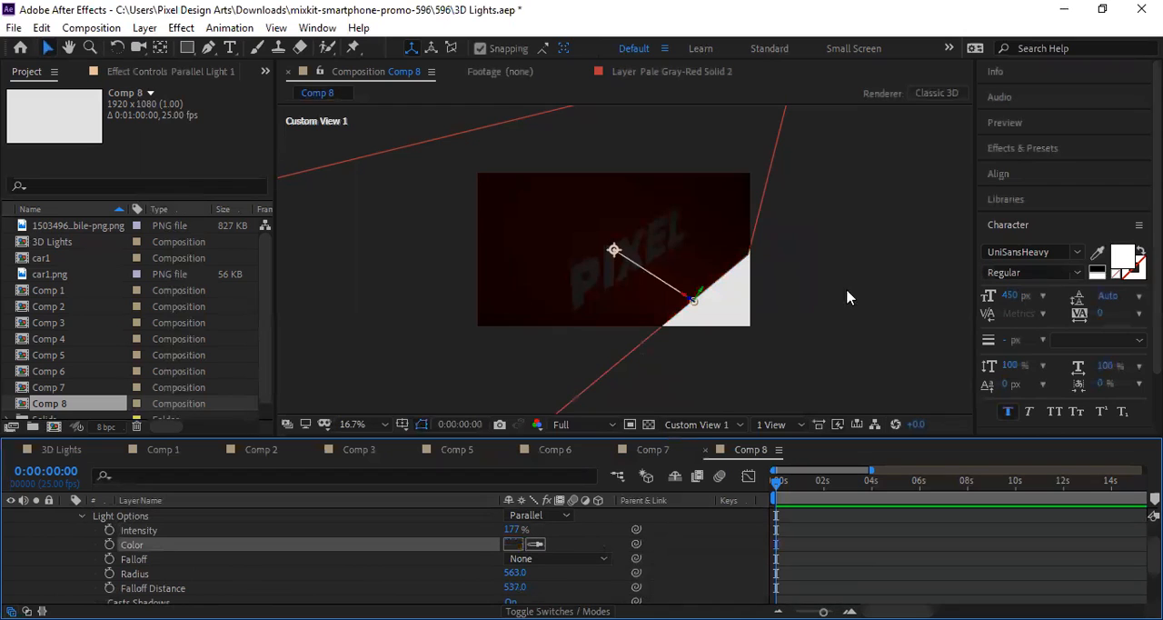
pyautogui.click(534, 543)
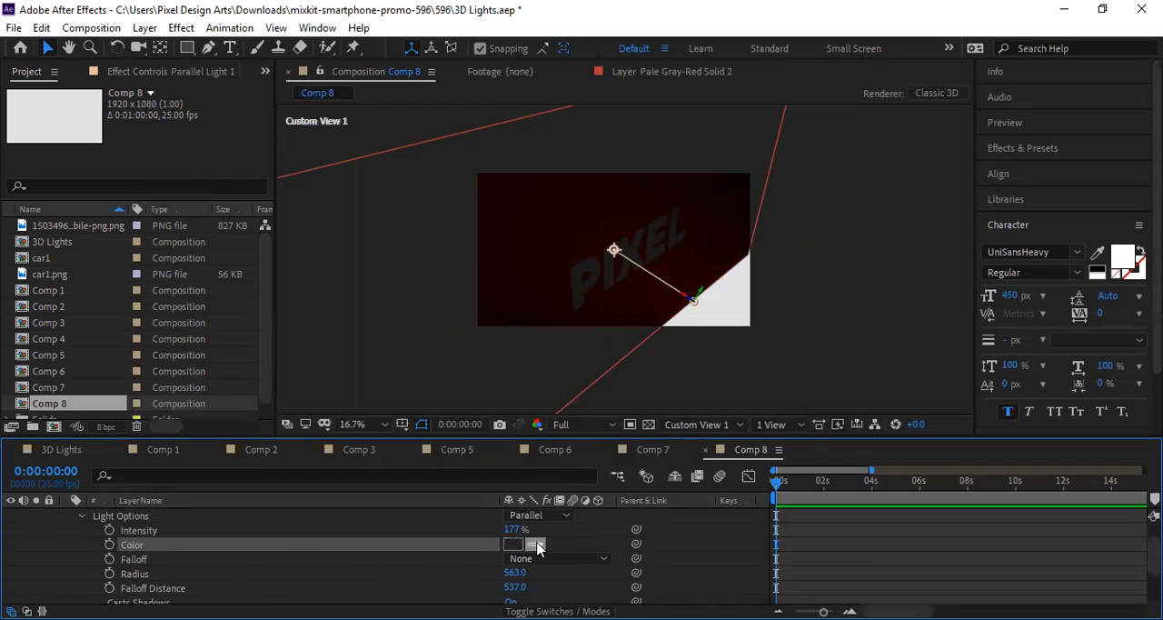
pyautogui.click(524, 313)
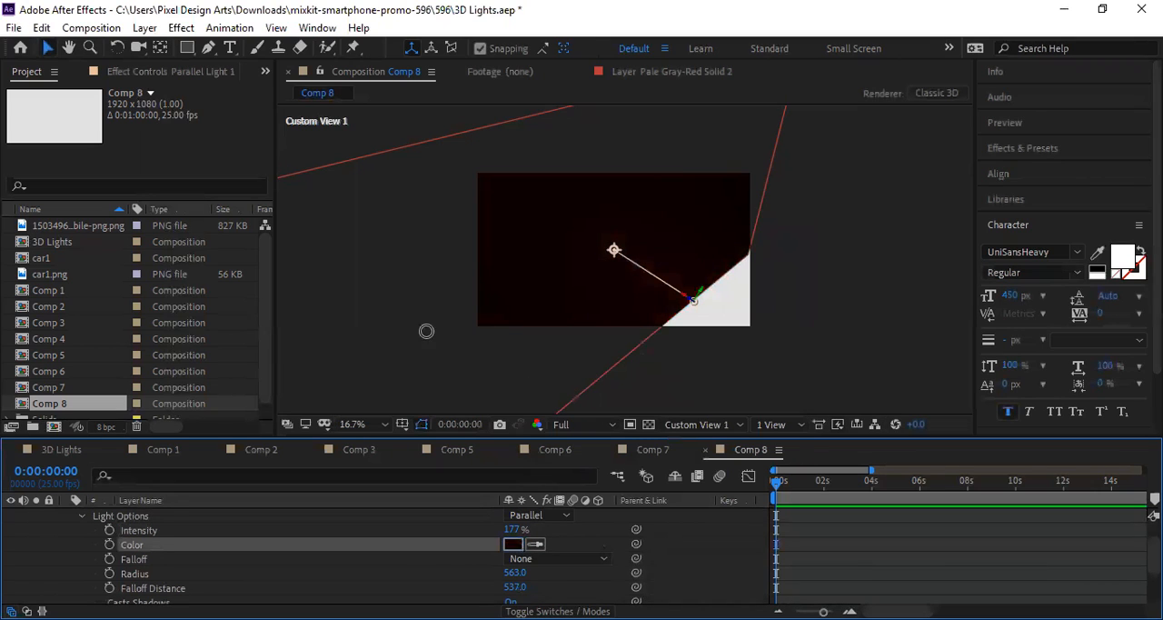
# Step: Set the parallel light's color to the near-white FBFBFB, replacing the sampled dark color
pyautogui.click(380, 214)
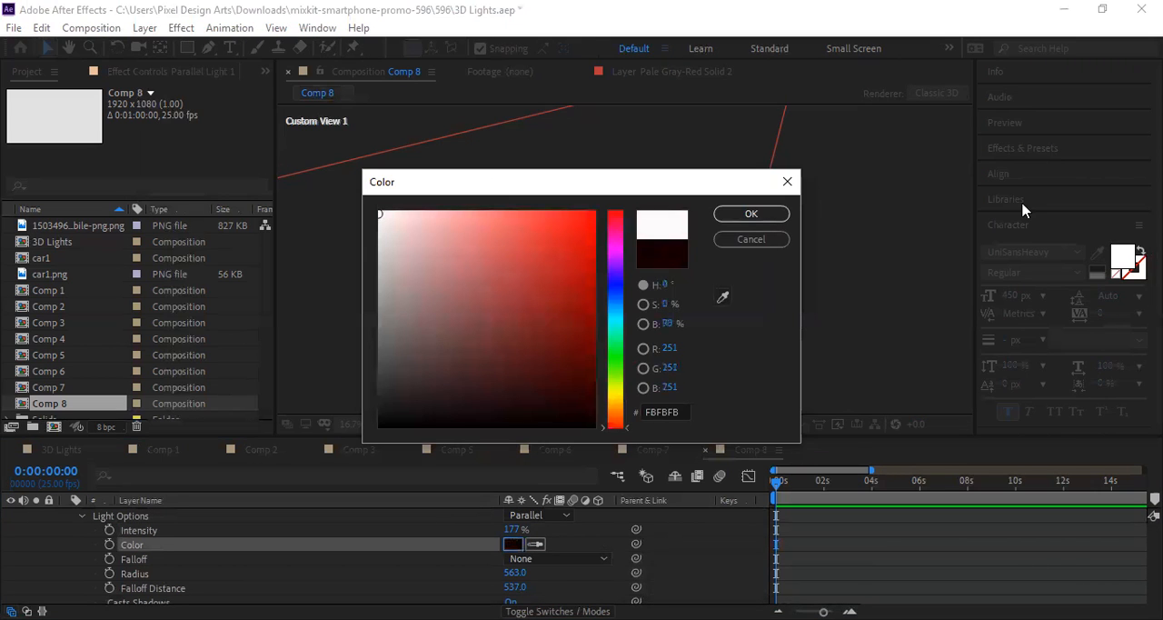
pyautogui.moveTo(609, 189); pyautogui.dragTo(1121, 220)
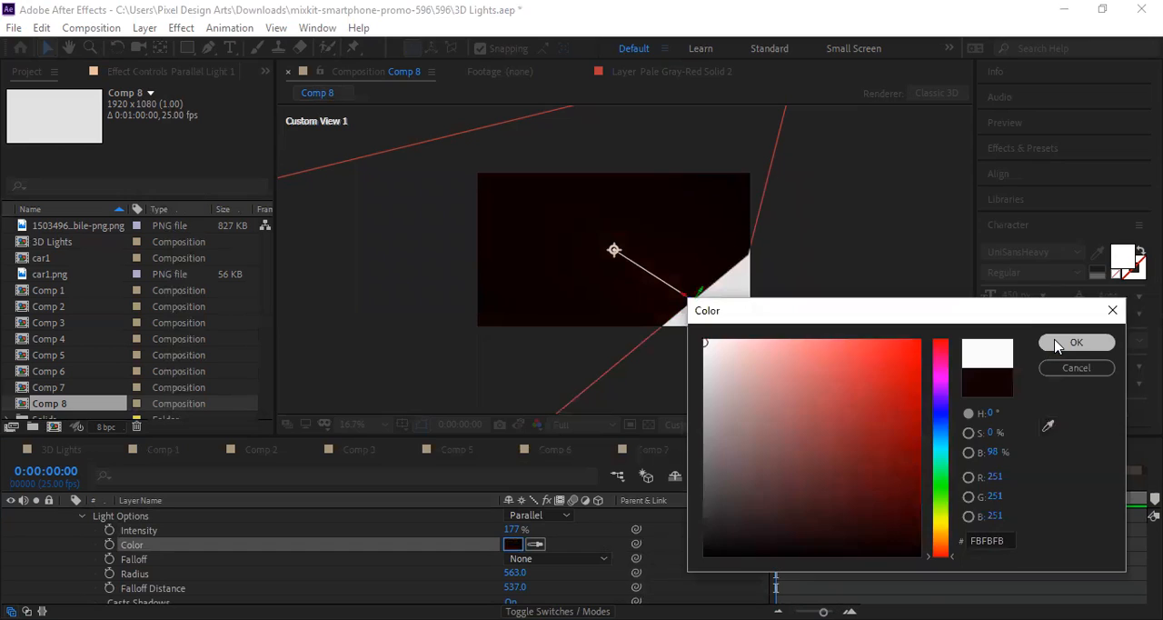
pyautogui.click(1058, 344)
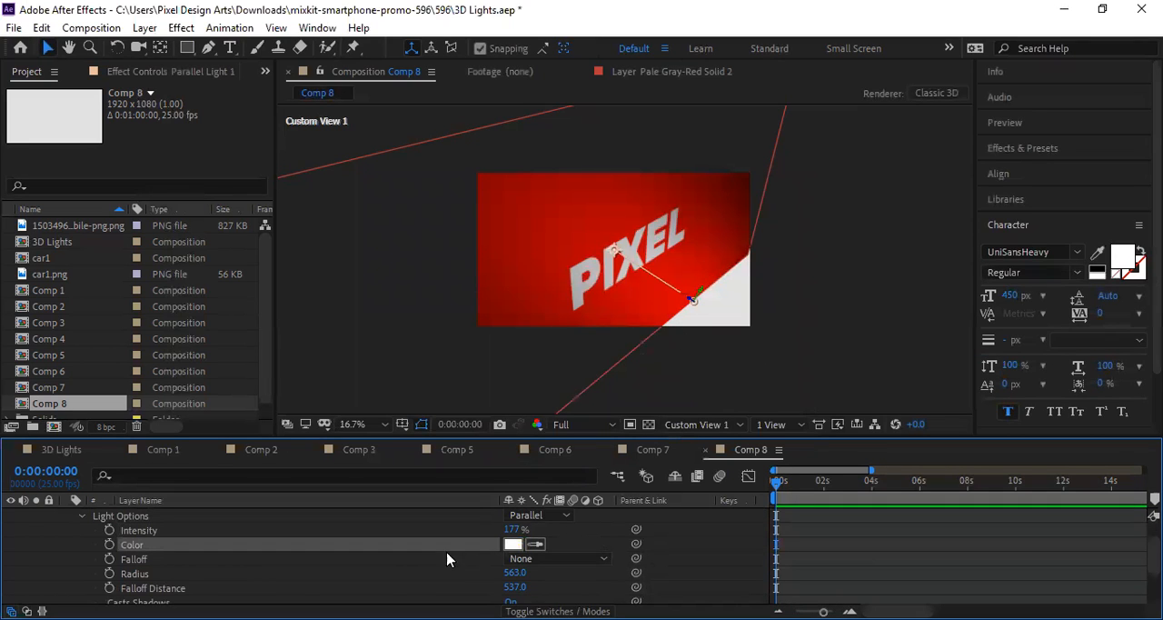
# Step: Try the Smooth falloff and then the Inverse Square Clamped falloff on the parallel light
pyautogui.click(544, 559)
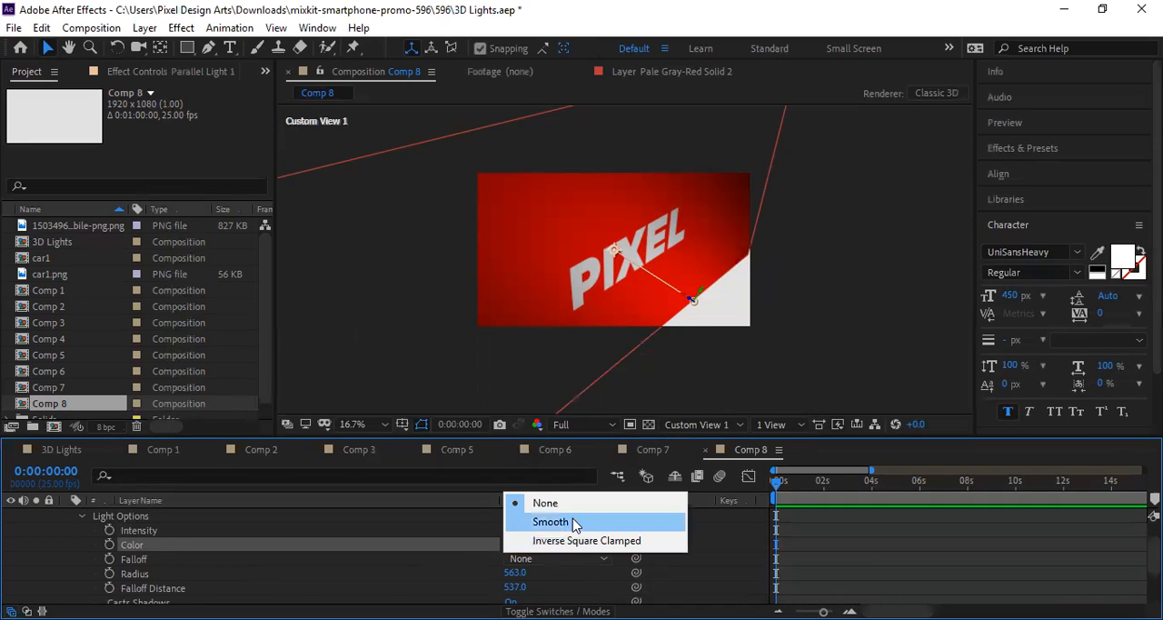
pyautogui.click(575, 524)
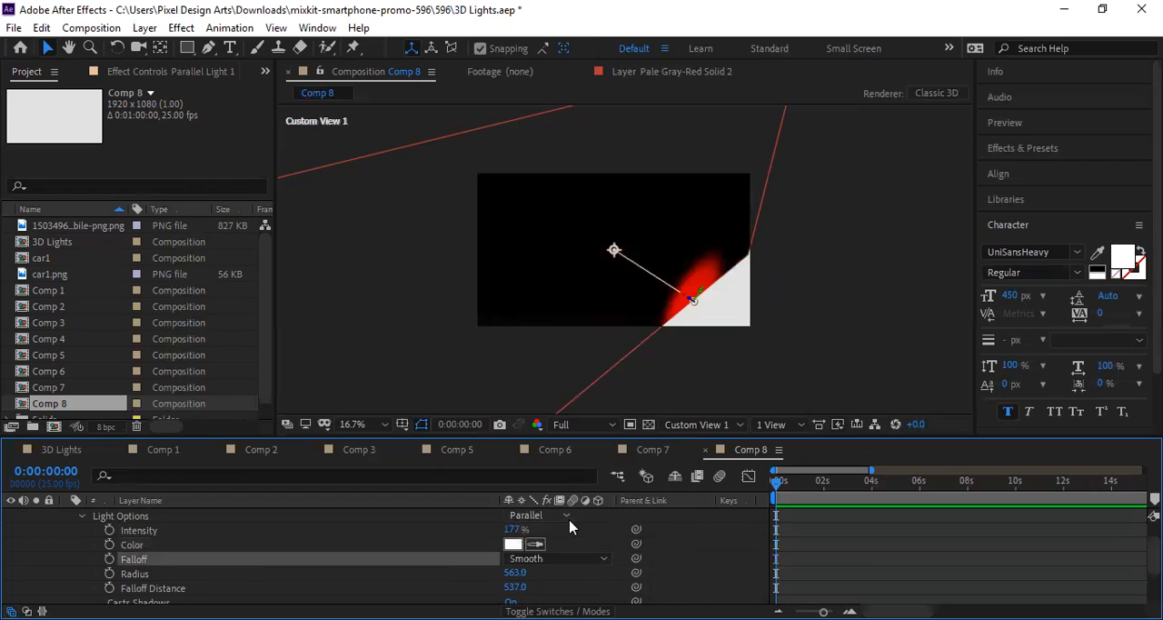
pyautogui.click(543, 559)
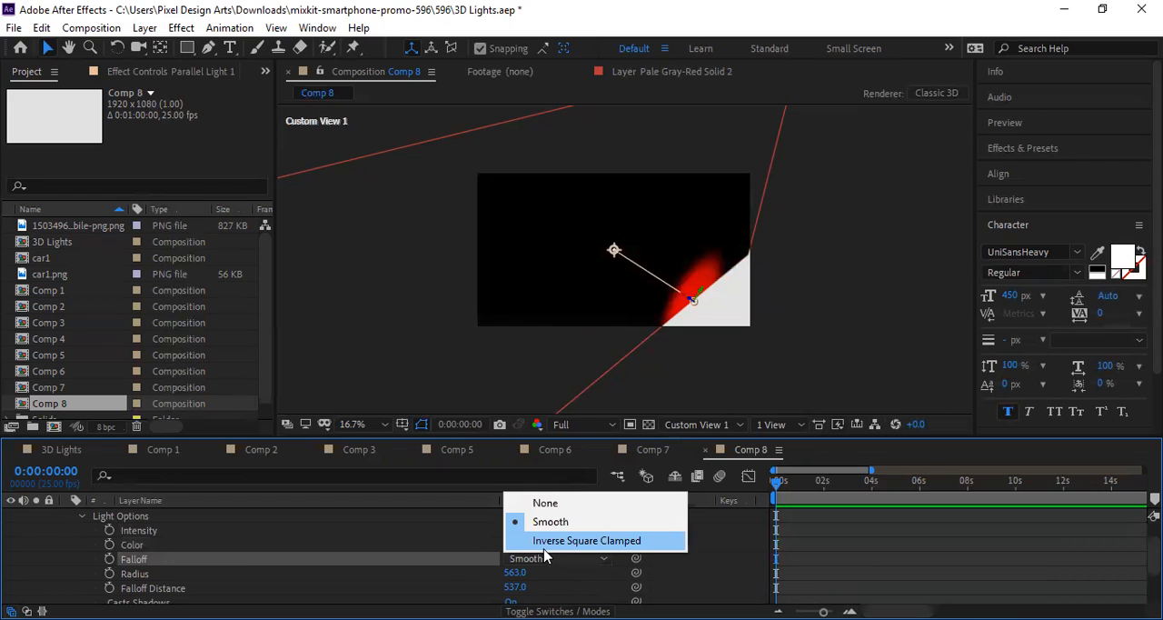
pyautogui.click(543, 546)
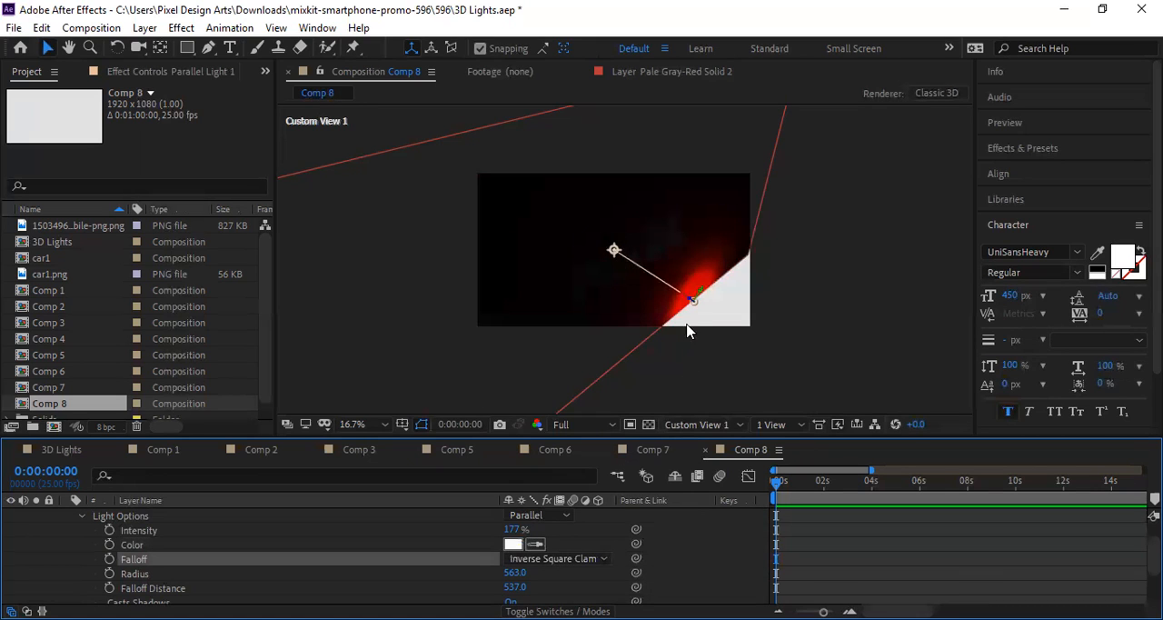
# Step: Move the parallel light's point of interest beyond the red solid's upper-left corner, then back inside its upper-left area
pyautogui.click(615, 252)
pyautogui.moveTo(611, 254); pyautogui.dragTo(459, 166)
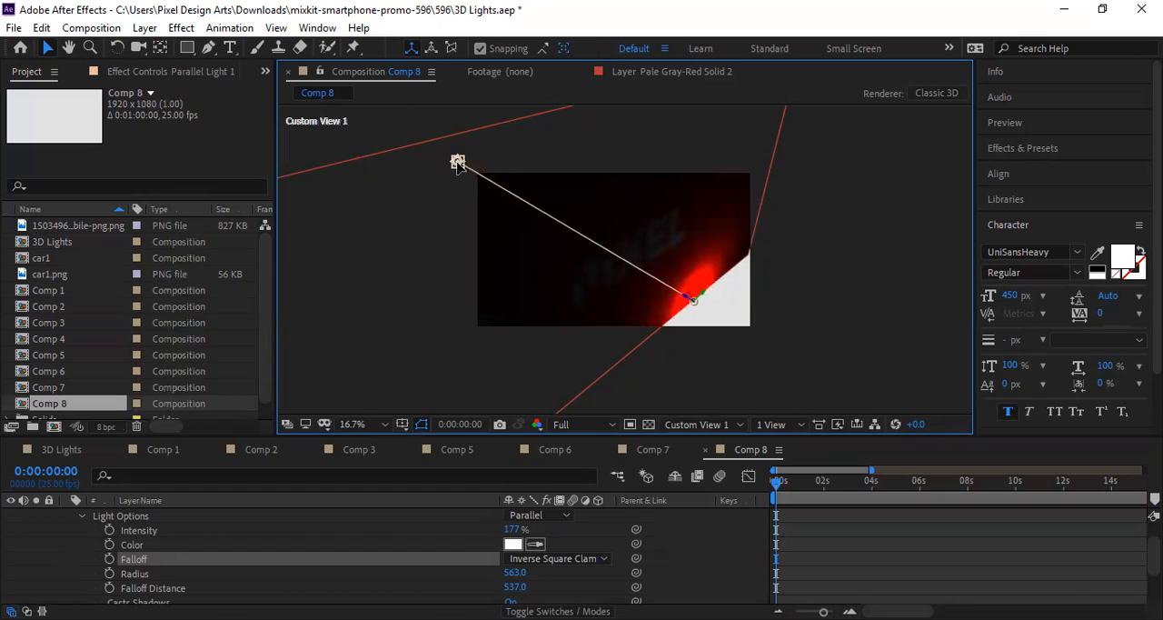
pyautogui.moveTo(520, 208); pyautogui.dragTo(547, 196)
# Step: Set the parallel light's Falloff to Smooth and move its point of interest just above the solid's upper-left corner
pyautogui.click(539, 563)
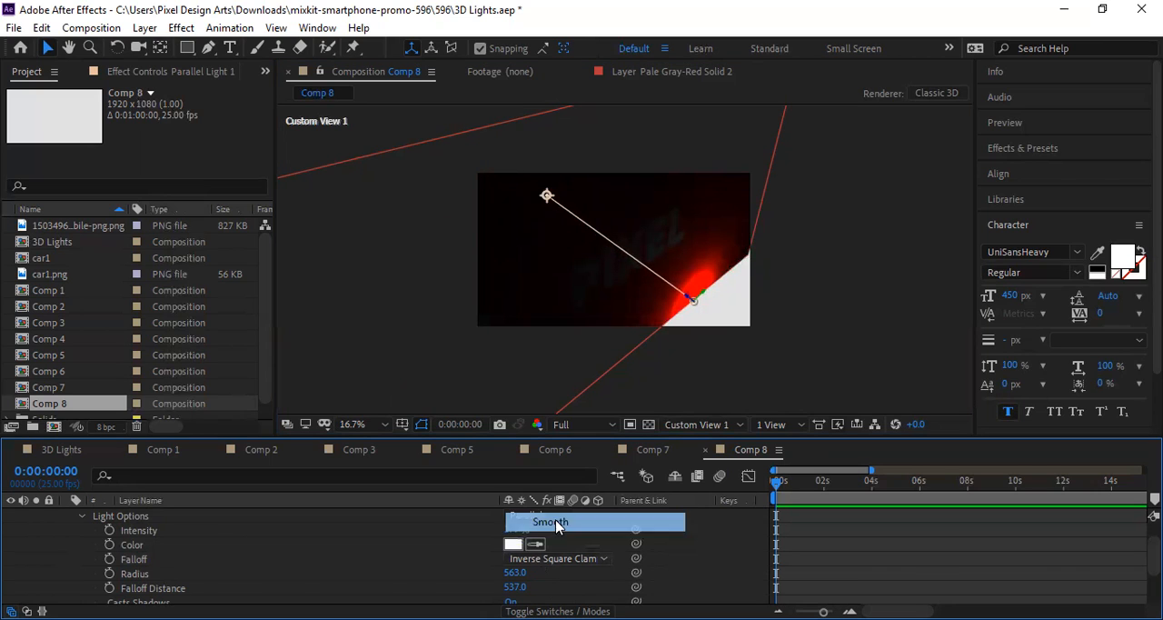
pyautogui.click(532, 530)
pyautogui.moveTo(547, 198); pyautogui.dragTo(480, 155)
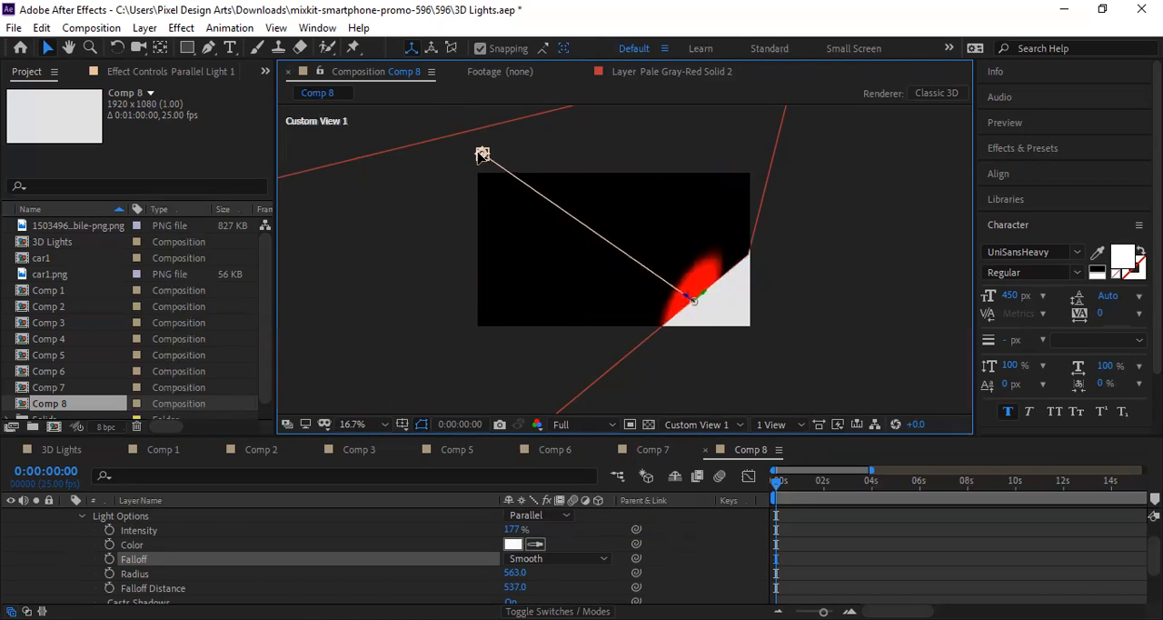
# Step: Set the parallel light's Falloff to None and move its point of interest back inside, just above the text's letter I
pyautogui.click(533, 559)
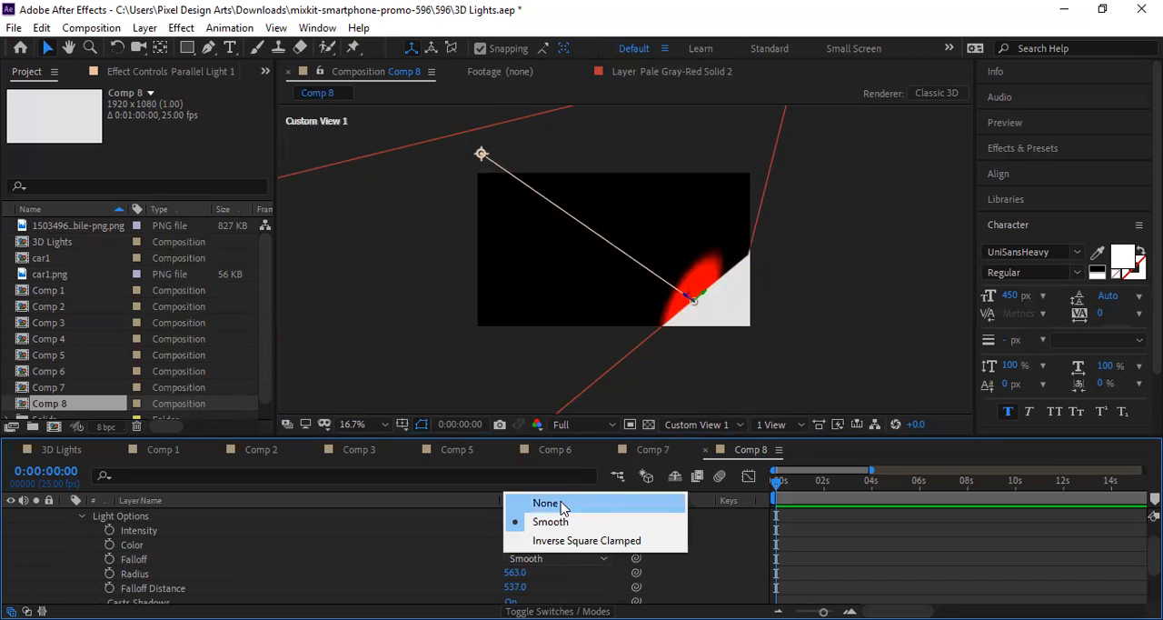
pyautogui.click(561, 505)
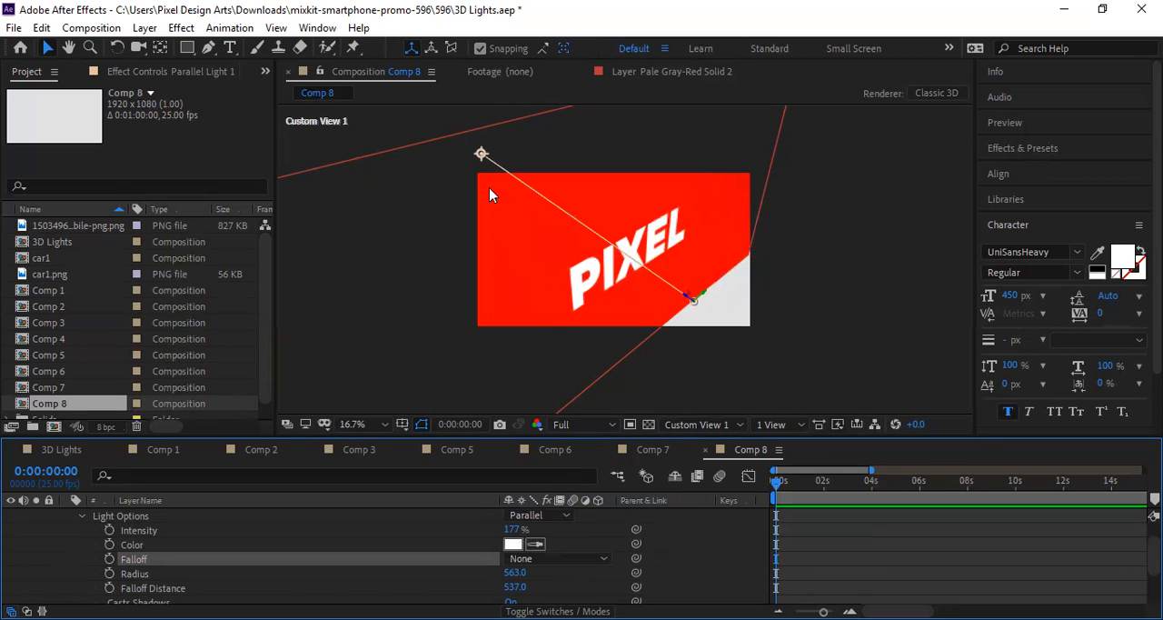
pyautogui.moveTo(479, 157); pyautogui.dragTo(592, 234)
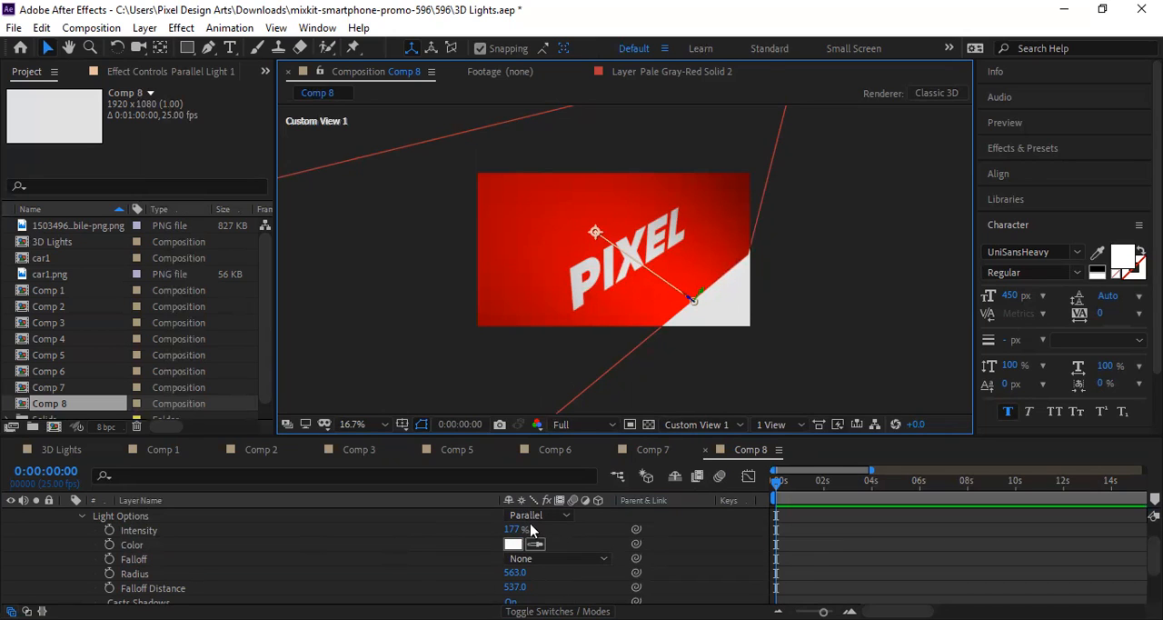
# Step: Change Parallel Light 1's light type to Point and set its Intensity to 100%
pyautogui.click(544, 517)
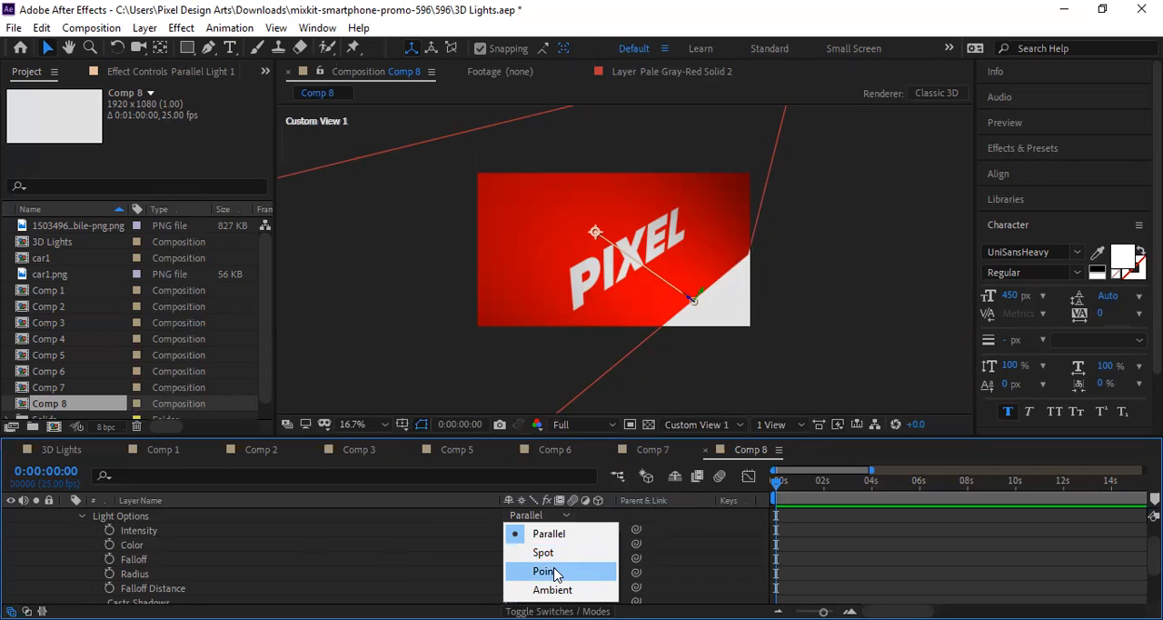
pyautogui.click(550, 571)
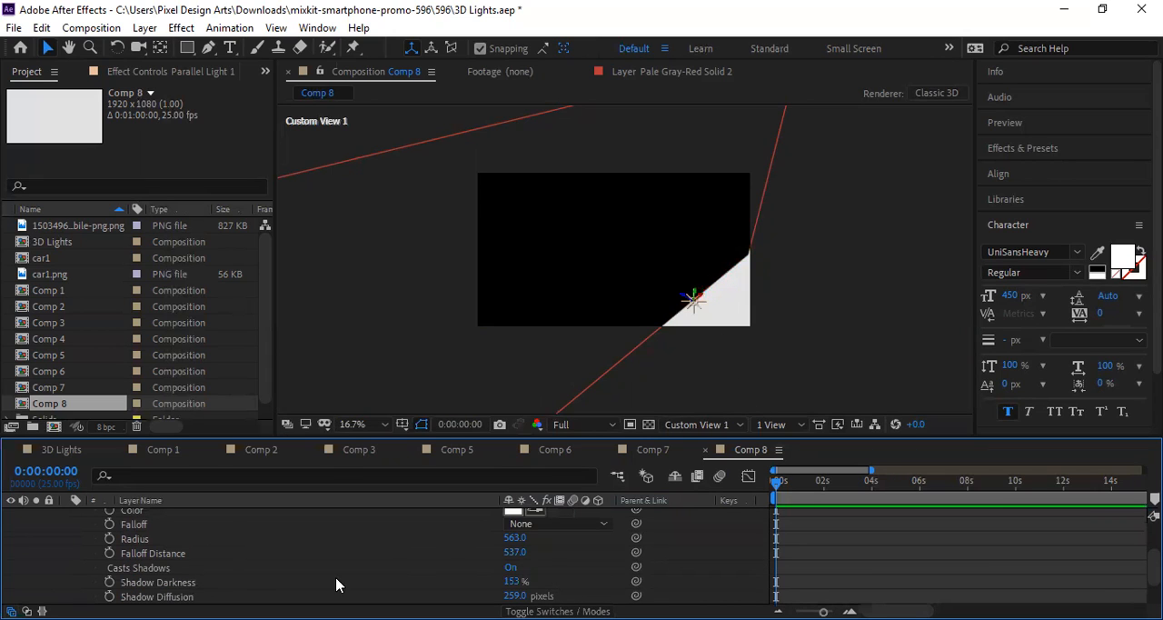
pyautogui.scroll(3, 336, 584)
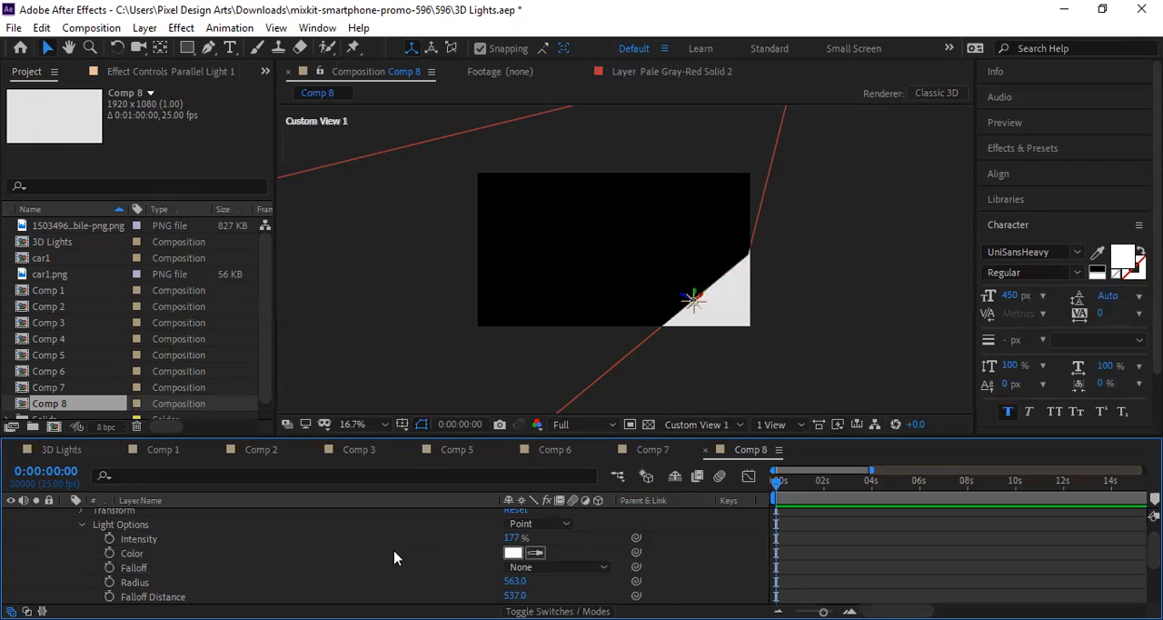
pyautogui.scroll(2, 454, 553)
pyautogui.scroll(-3, 468, 552)
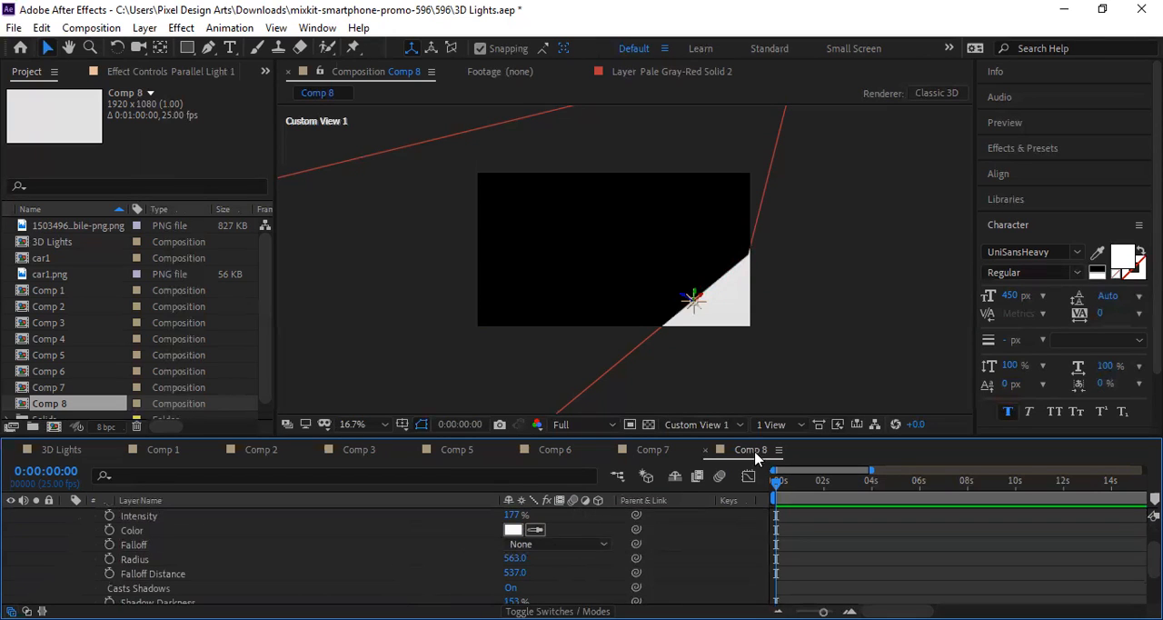
pyautogui.scroll(-1, 391, 555)
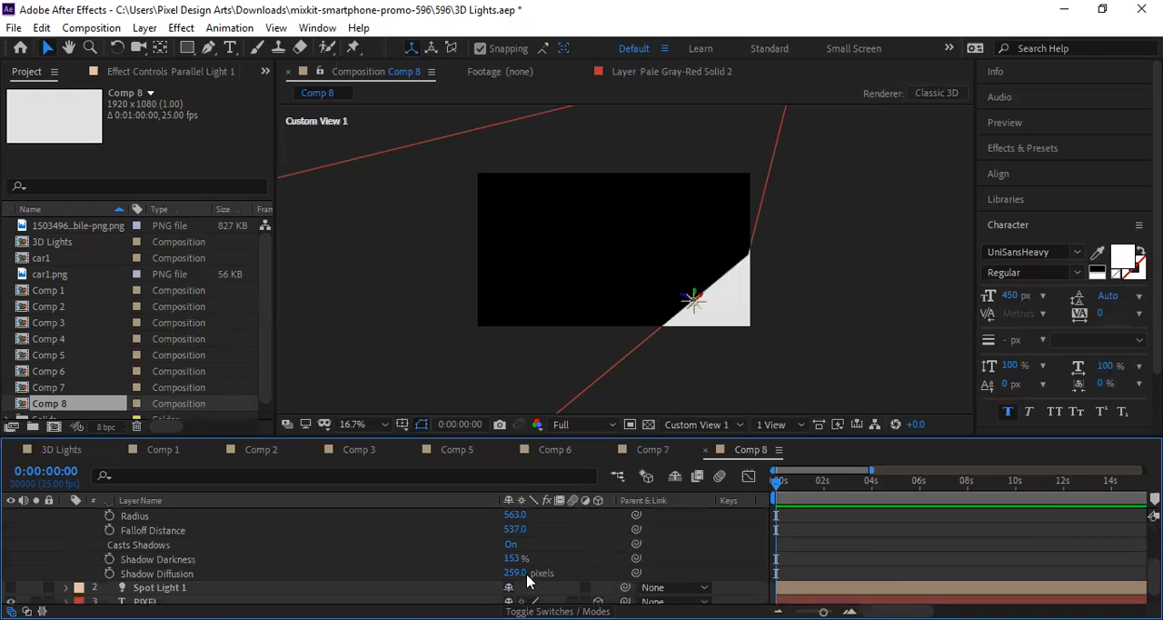
pyautogui.scroll(-1, 527, 581)
pyautogui.scroll(3, 528, 582)
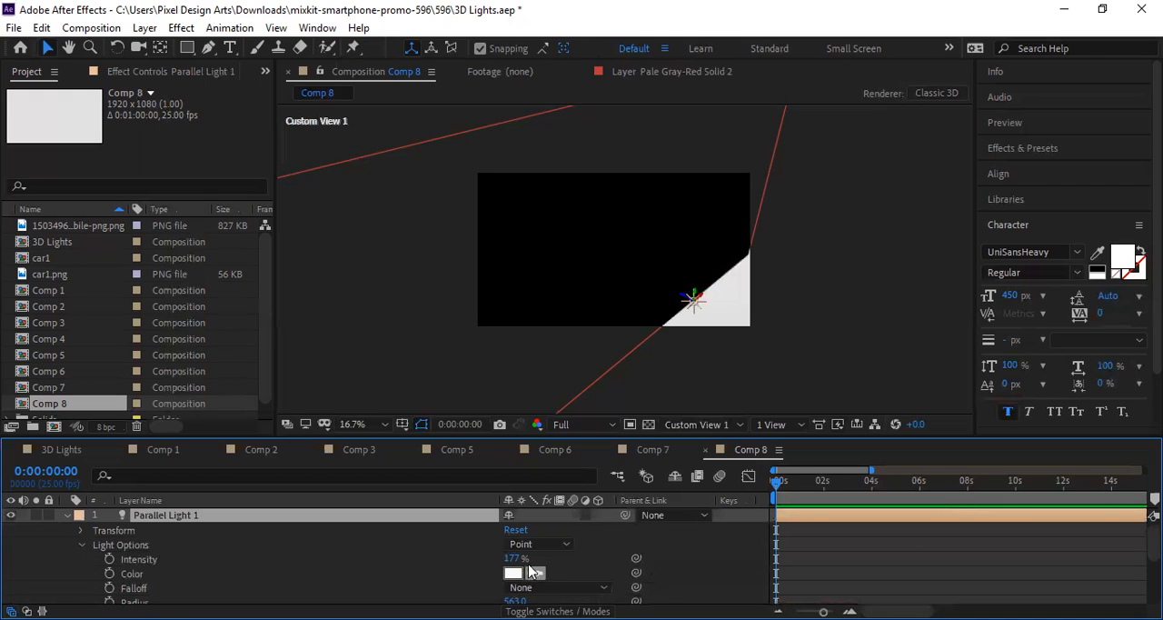
pyautogui.moveTo(509, 557); pyautogui.dragTo(575, 552)
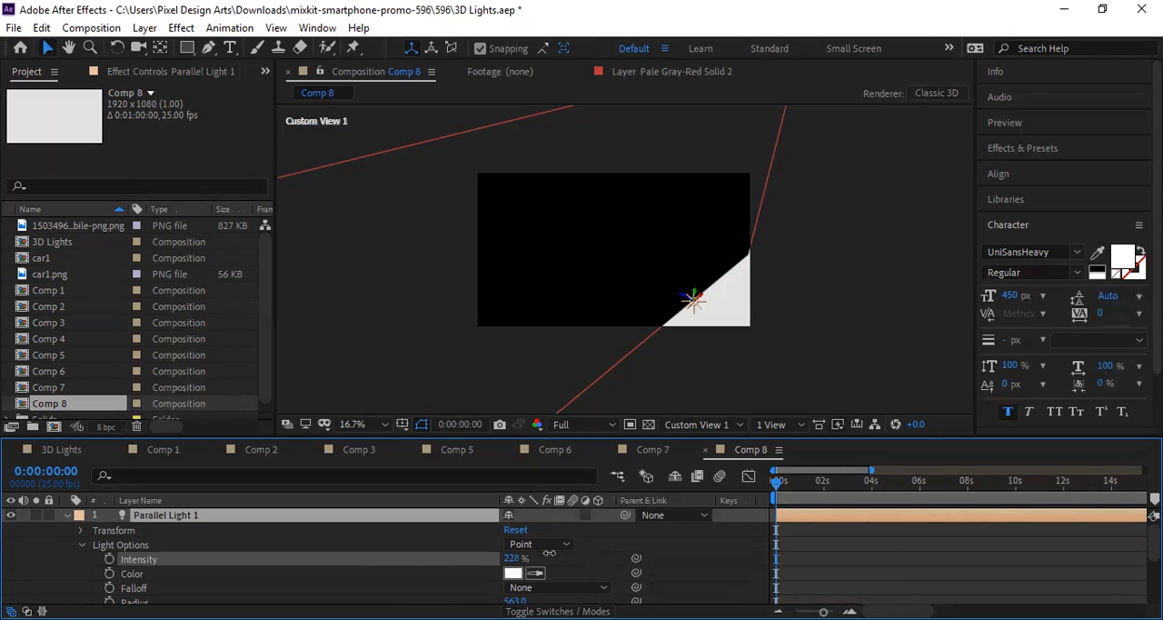
pyautogui.click(515, 558)
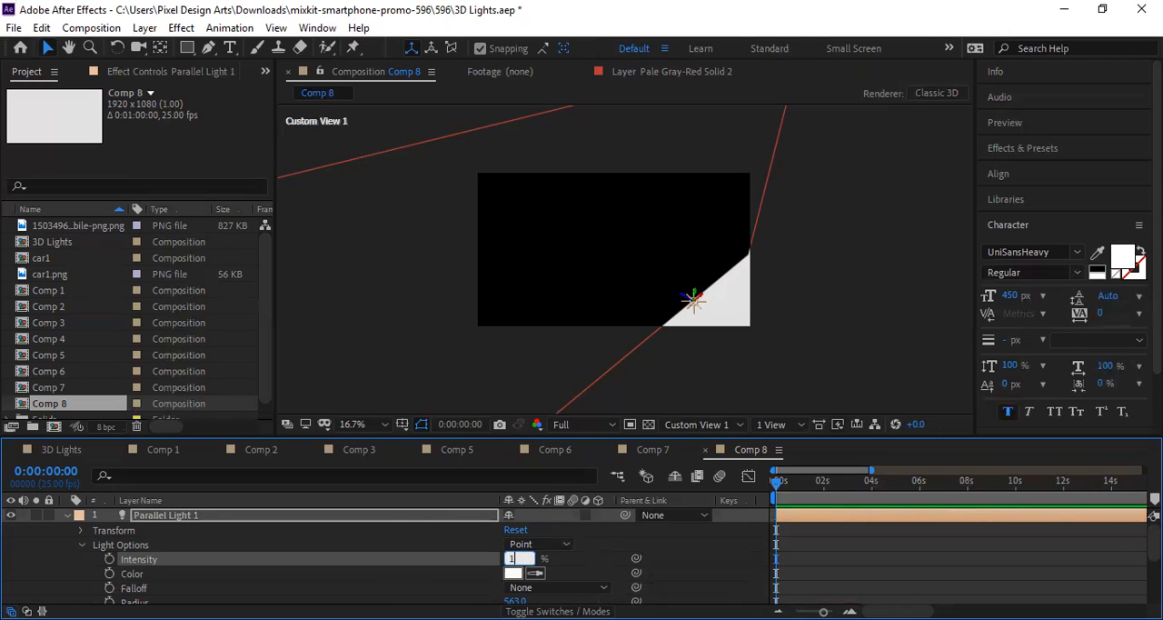
pyautogui.press('Return')
# Step: Try resetting the point light's transform, look over the available light types, and undo the reset
pyautogui.click(515, 530)
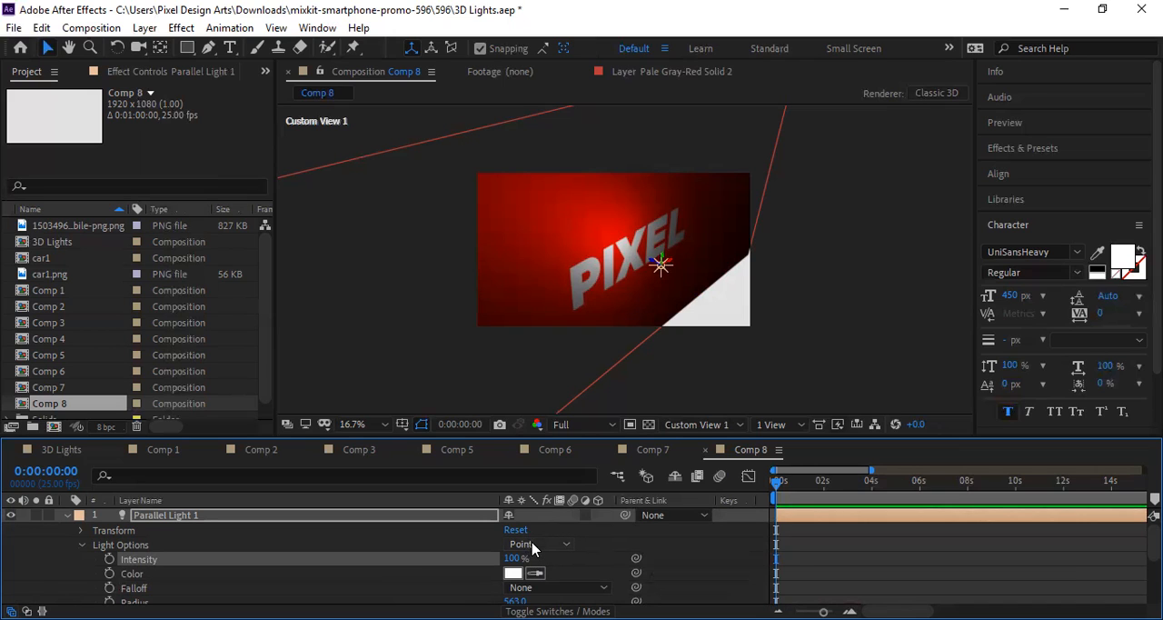
pyautogui.click(538, 544)
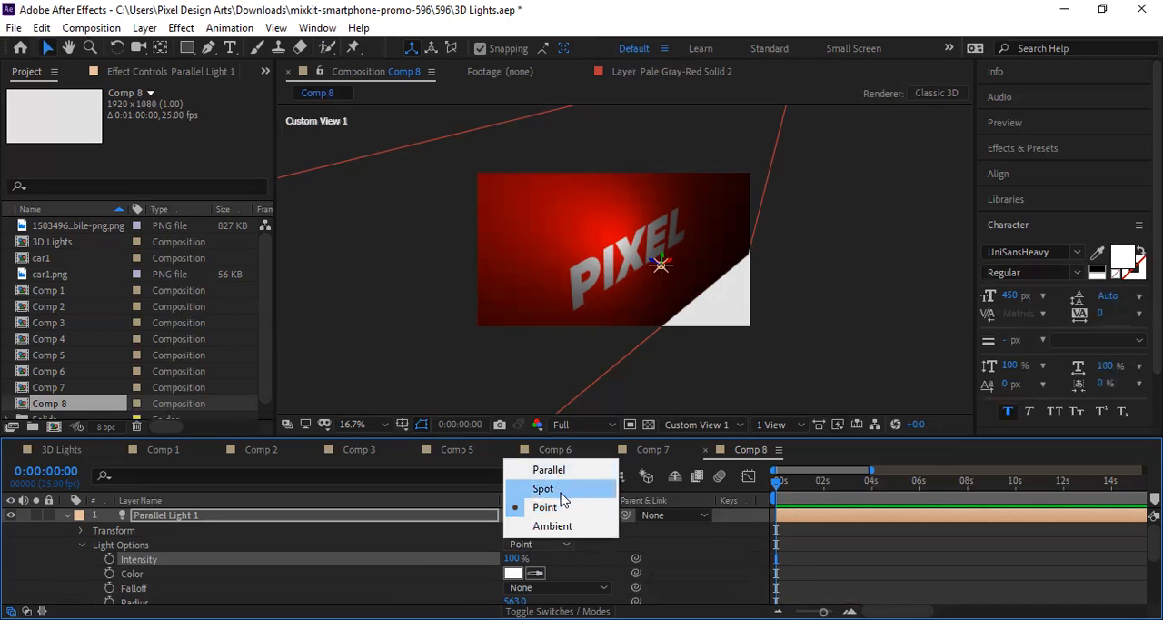
pyautogui.click(613, 547)
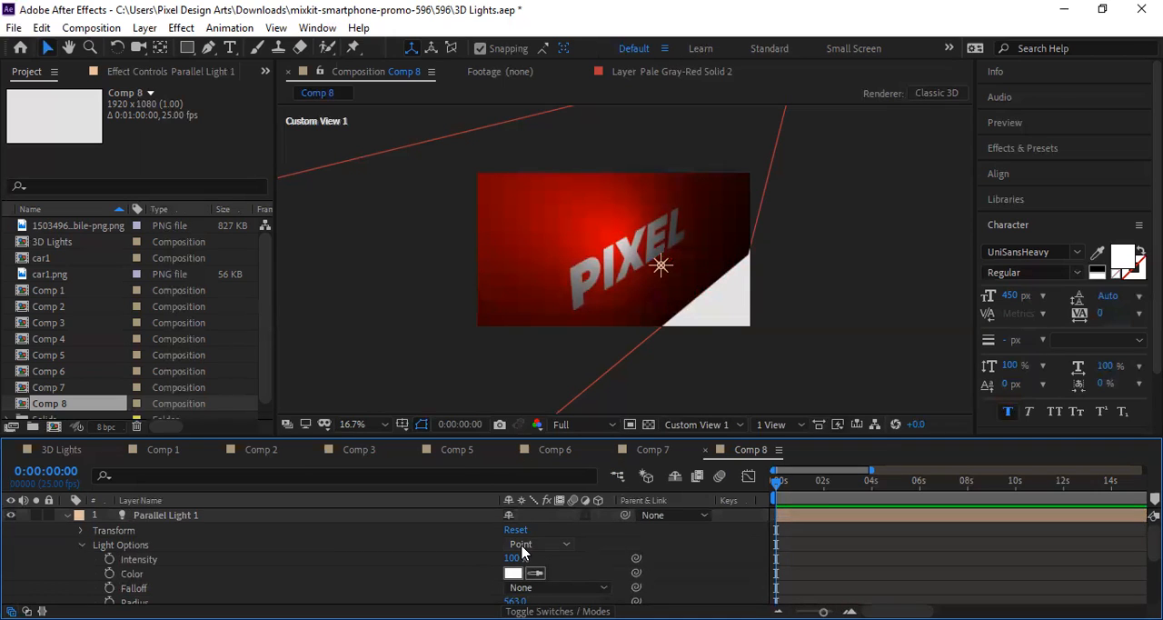
pyautogui.click(529, 545)
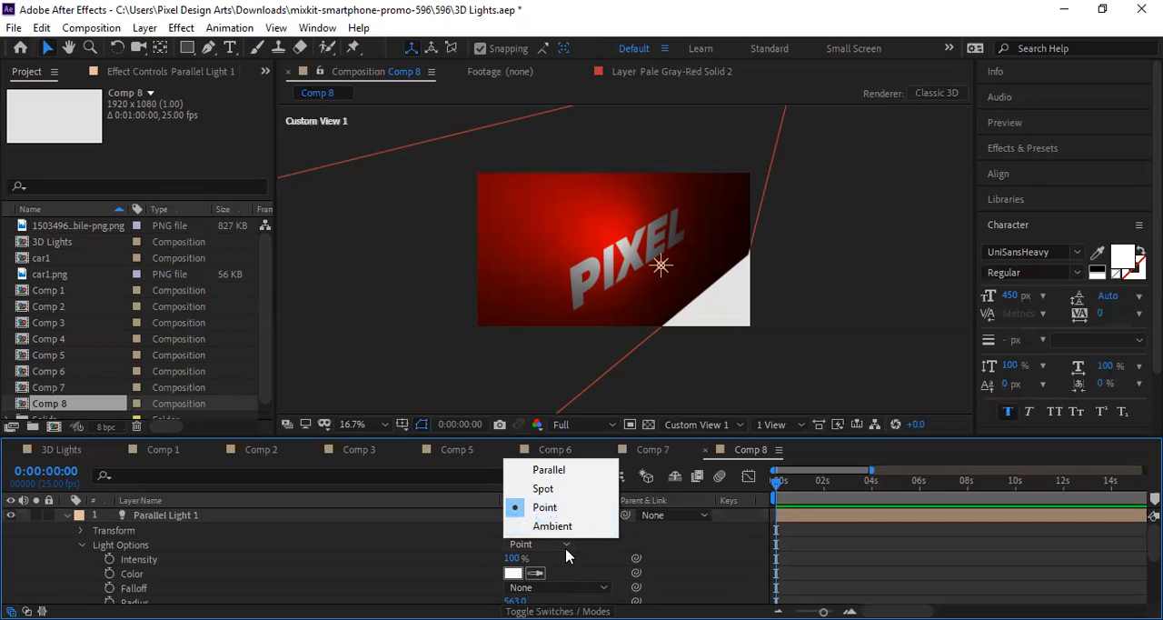
pyautogui.click(604, 543)
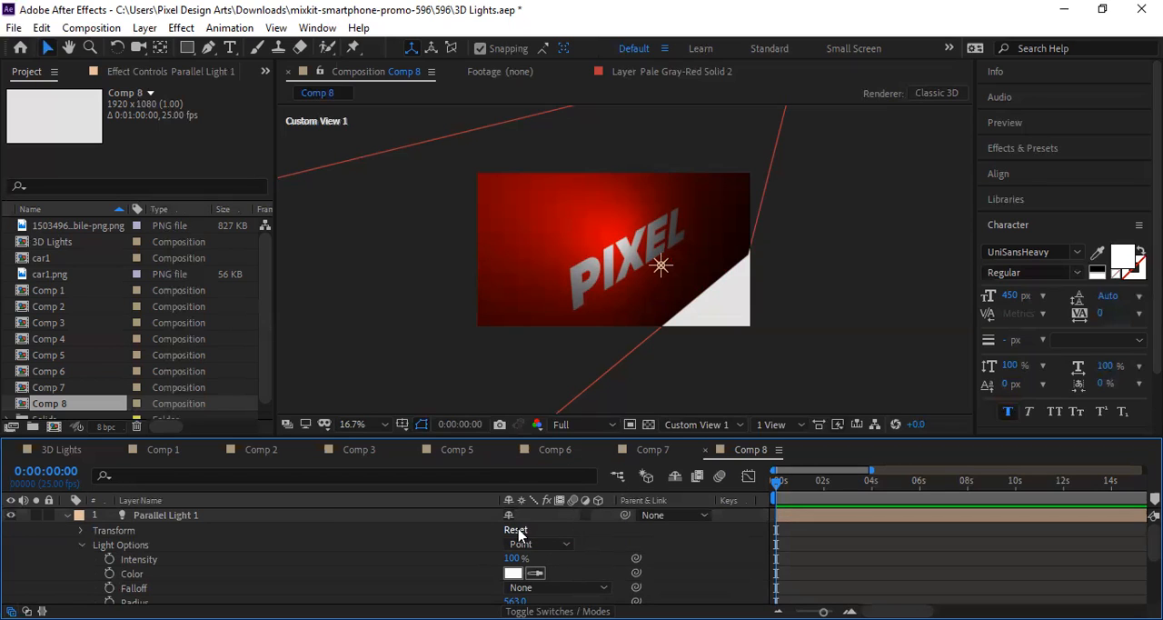
pyautogui.click(575, 554)
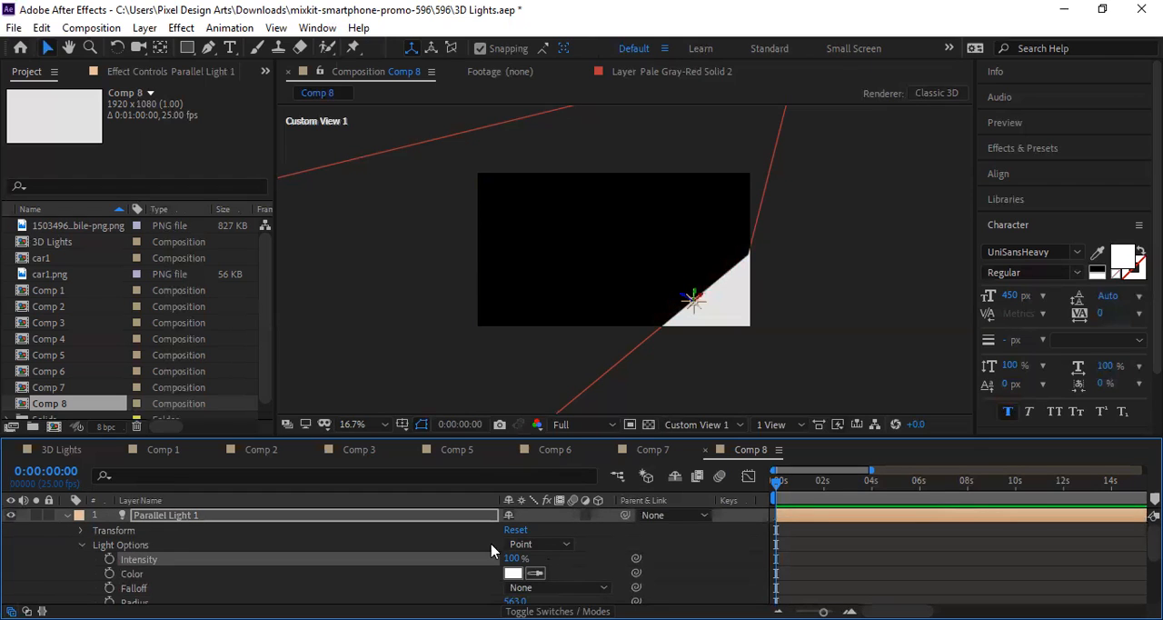
# Step: Reset the point light's transform and move the light slightly down and left, keeping the Point type
pyautogui.scroll(-2, 590, 558)
pyautogui.scroll(3, 586, 567)
pyautogui.click(515, 530)
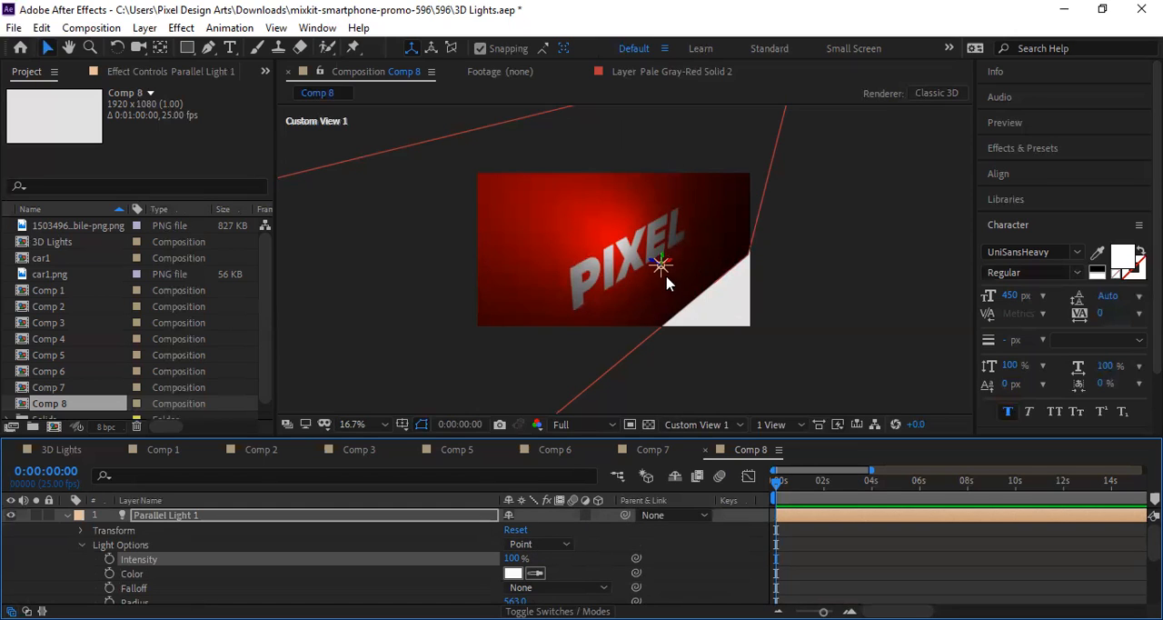
pyautogui.moveTo(661, 264); pyautogui.dragTo(678, 316)
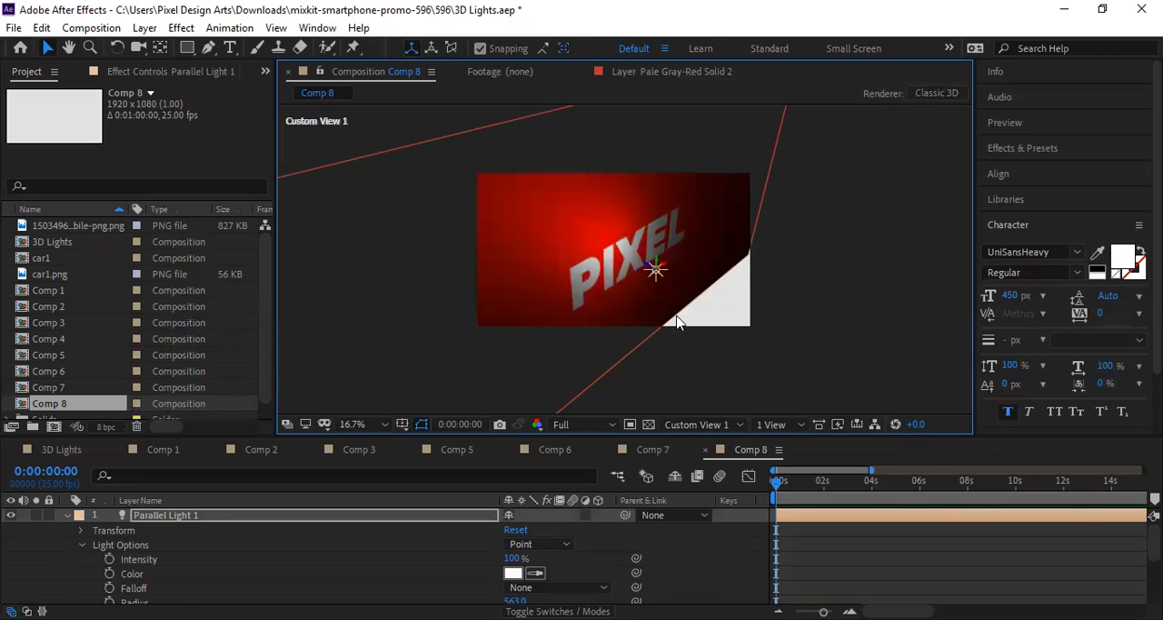
pyautogui.click(542, 544)
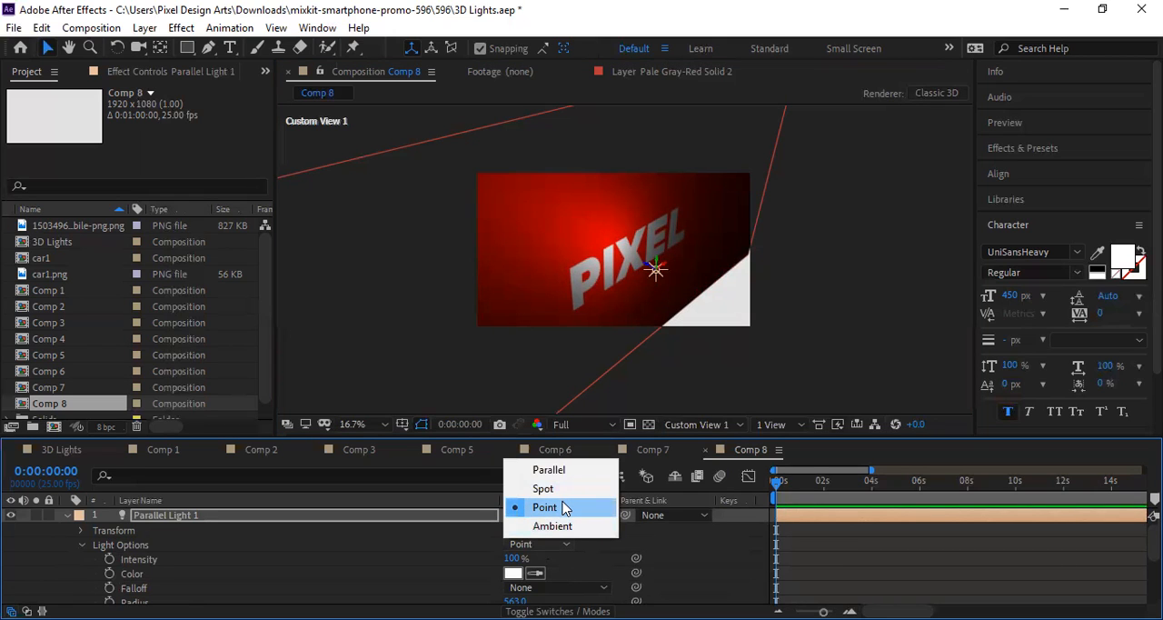
pyautogui.click(545, 507)
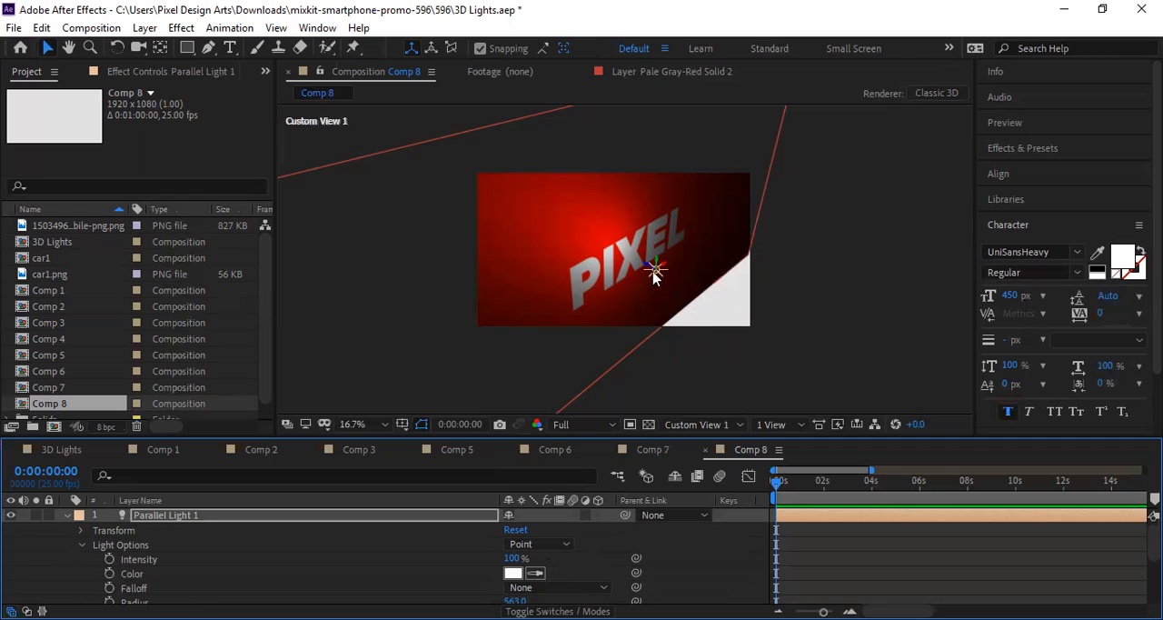
pyautogui.moveTo(664, 267); pyautogui.dragTo(701, 335)
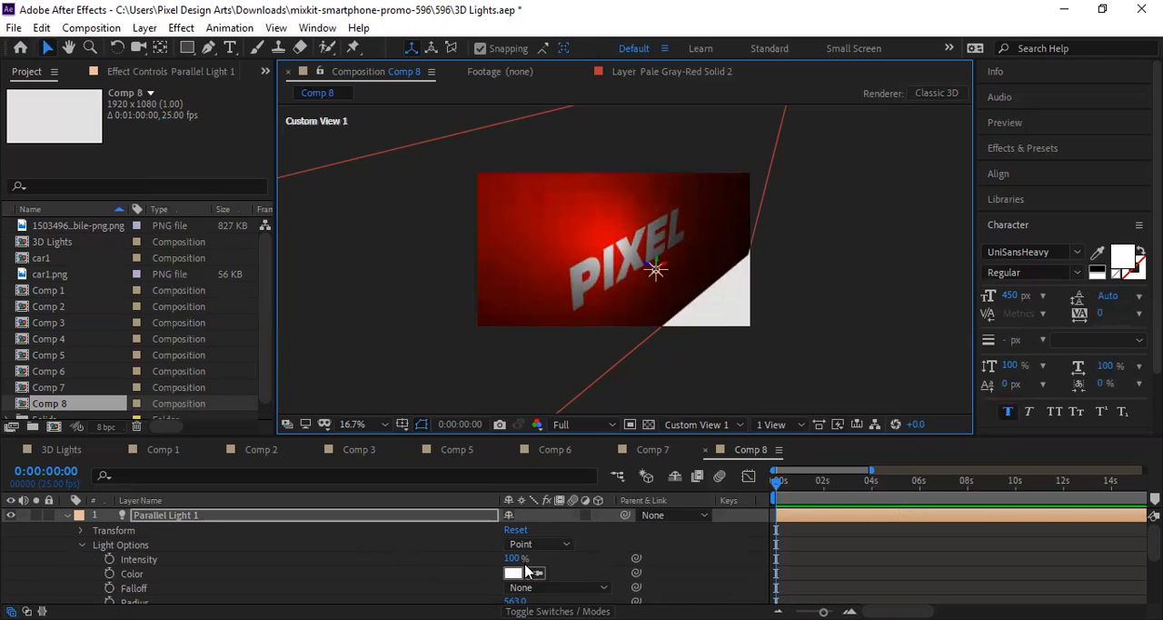
# Step: Set the point light's Intensity to 117%, Radius to 543, Falloff Distance to 589 and Shadow Darkness to 159%, and lower its Shadow Diffusion
pyautogui.moveTo(514, 561)
pyautogui.mouseDown()
pyautogui.moveTo(451, 544)
pyautogui.moveTo(514, 554)
pyautogui.moveTo(537, 589)
pyautogui.moveTo(550, 558)
pyautogui.moveTo(503, 571)
pyautogui.moveTo(532, 573)
pyautogui.moveTo(498, 556)
pyautogui.moveTo(563, 553)
pyautogui.moveTo(495, 572)
pyautogui.mouseUp()
pyautogui.scroll(-2, 537, 589)
pyautogui.scroll(-1, 544, 577)
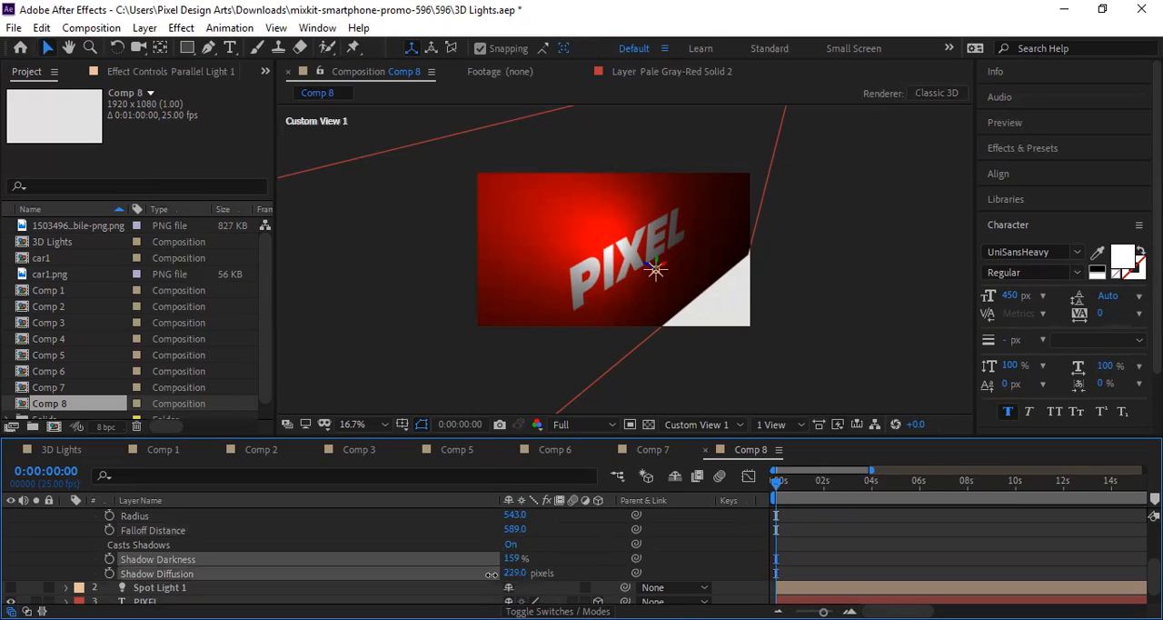
pyautogui.scroll(-1, 533, 581)
pyautogui.scroll(3, 525, 571)
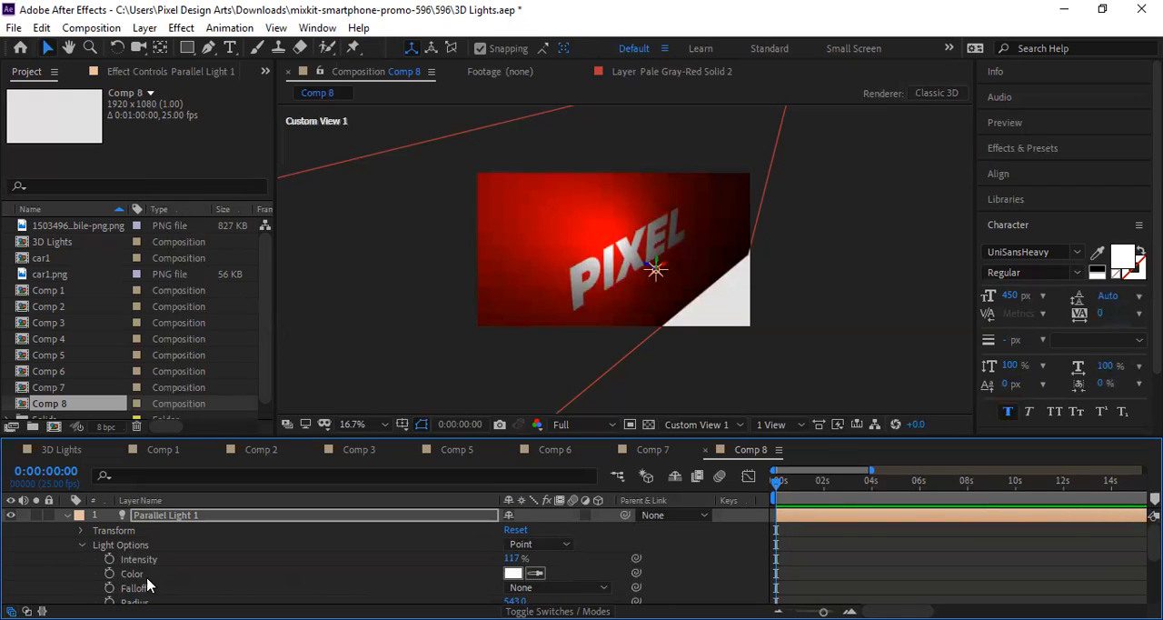
pyautogui.scroll(-3, 302, 567)
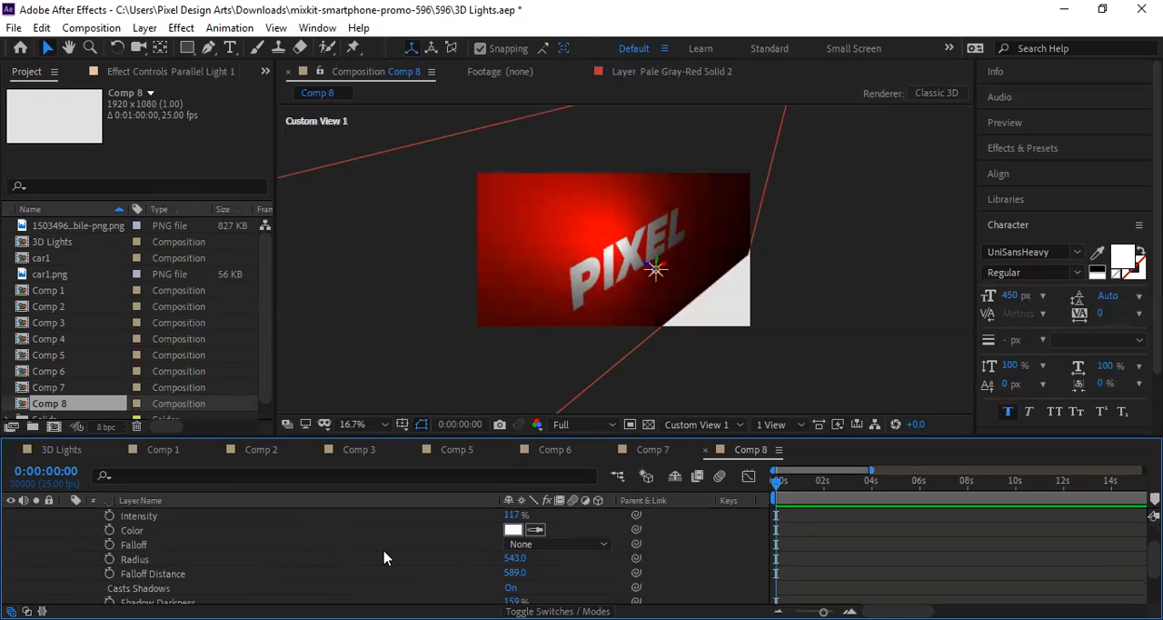
# Step: Toggle the point light's Casts Shadows off and back on, and set its Intensity to 127%
pyautogui.scroll(-3, 252, 571)
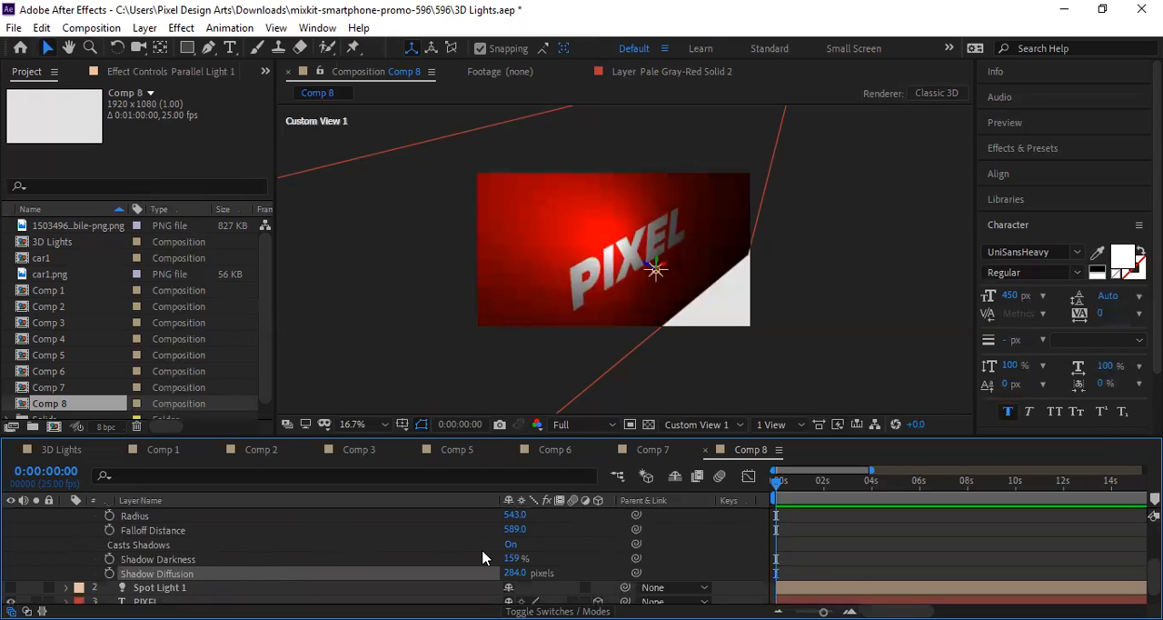
pyautogui.click(512, 544)
pyautogui.click(511, 543)
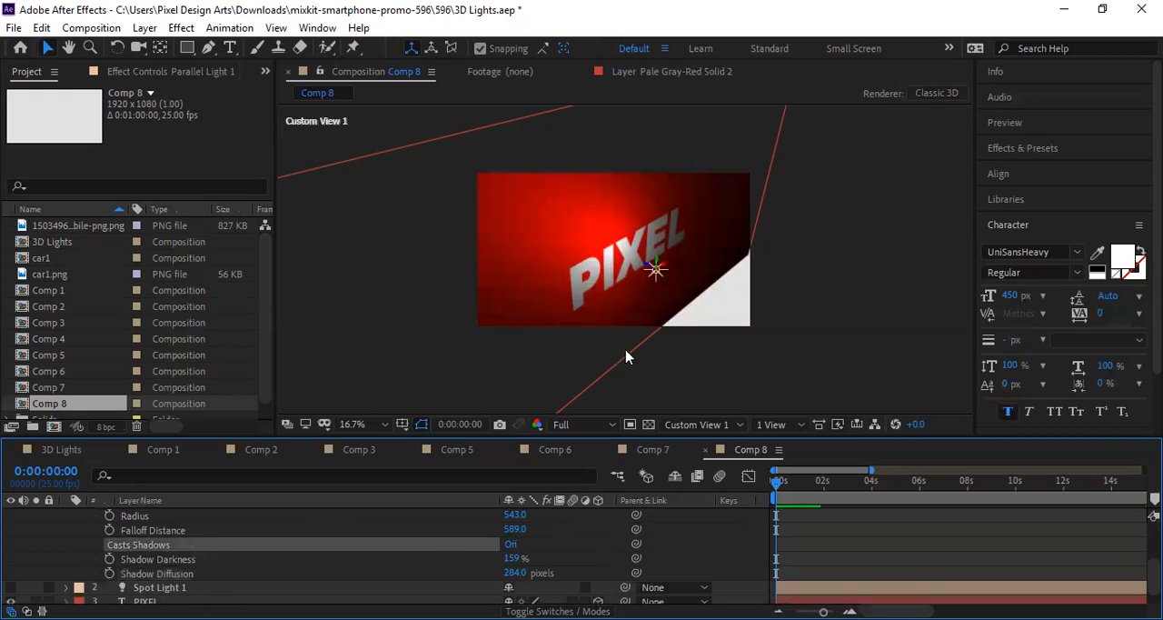
pyautogui.scroll(1, 548, 547)
pyautogui.scroll(1, 502, 573)
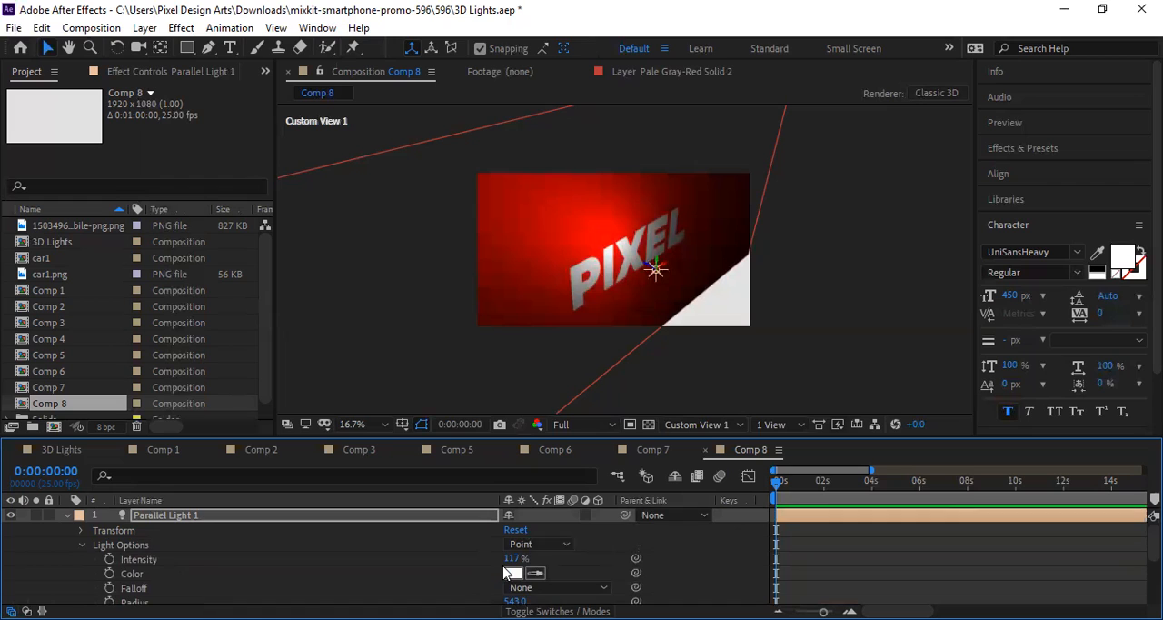
pyautogui.moveTo(515, 558)
pyautogui.mouseDown()
pyautogui.moveTo(556, 549)
pyautogui.moveTo(514, 549)
pyautogui.mouseUp()
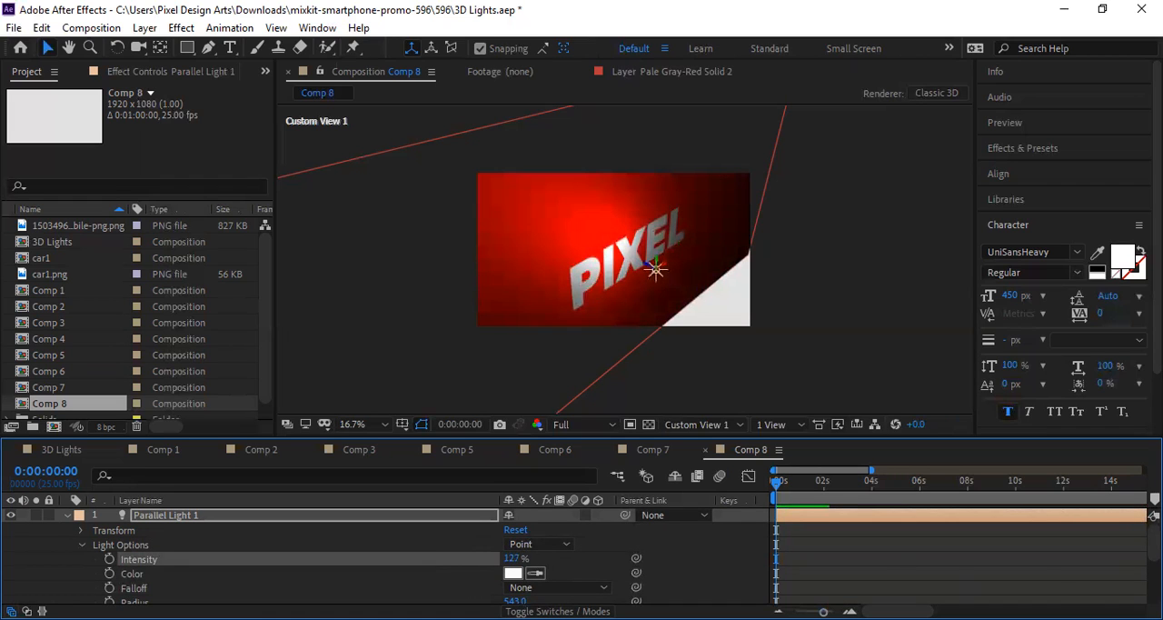
# Step: Start keyframing the point light's Intensity at 0:00:00:00, adding keyframes of 170% at 0:00:00:10 and 111% at 0:00:00:16
pyautogui.scroll(-1, 105, 555)
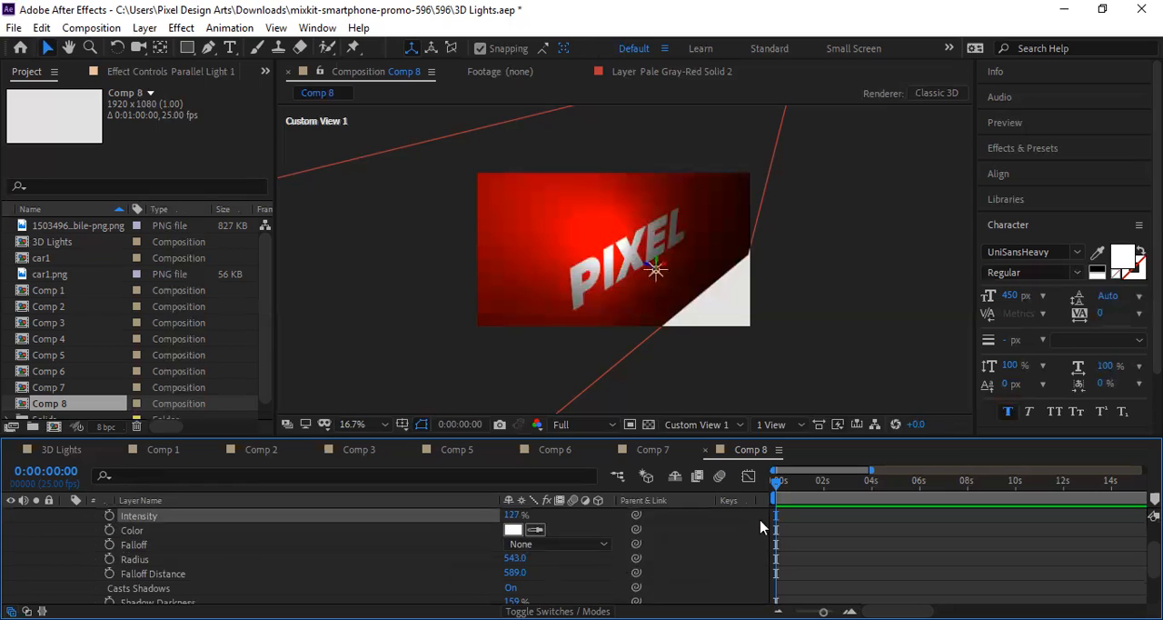
pyautogui.click(110, 516)
pyautogui.moveTo(779, 491); pyautogui.dragTo(790, 496)
pyautogui.moveTo(526, 515)
pyautogui.mouseDown()
pyautogui.moveTo(542, 516)
pyautogui.moveTo(505, 506)
pyautogui.moveTo(535, 503)
pyautogui.mouseUp()
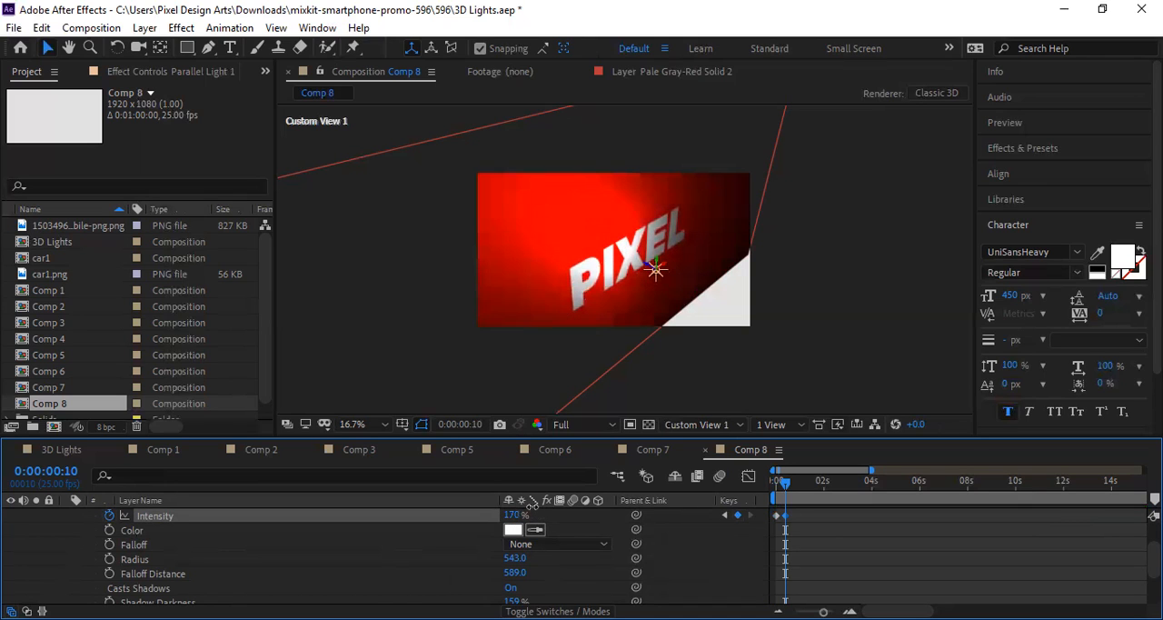
pyautogui.moveTo(799, 483); pyautogui.dragTo(791, 486)
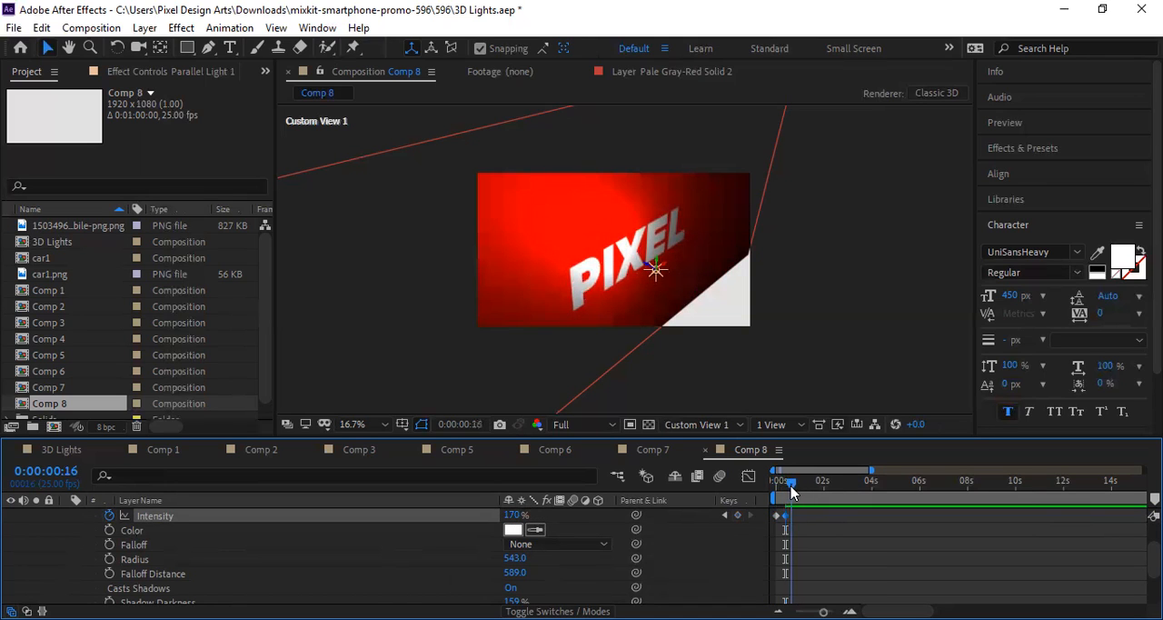
pyautogui.moveTo(523, 520); pyautogui.dragTo(493, 511)
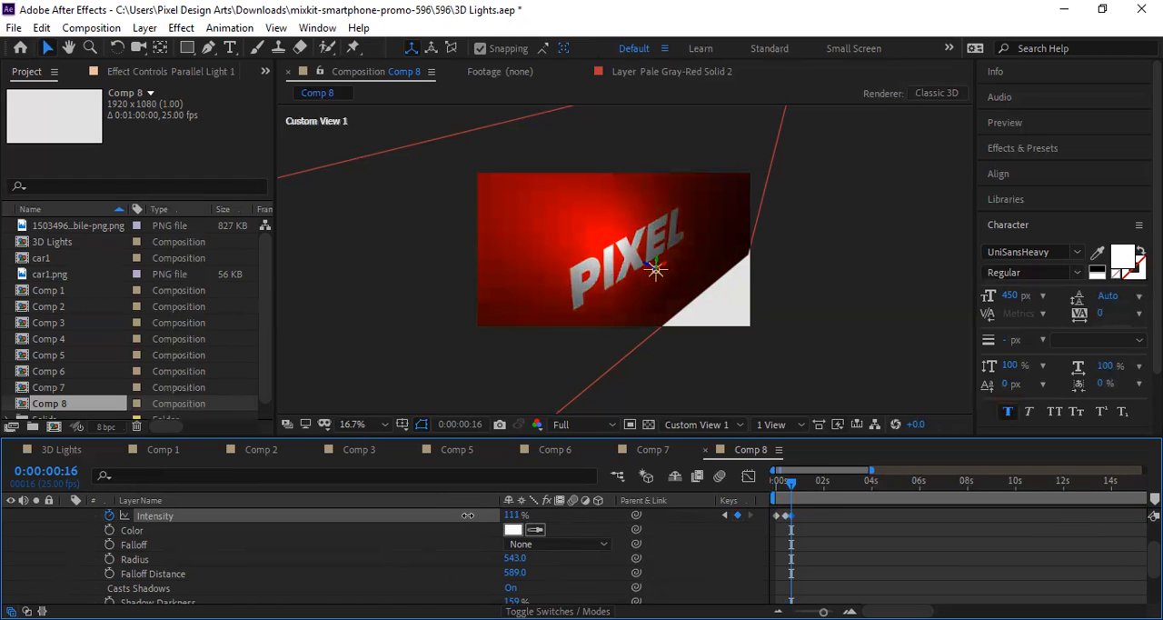
# Step: Add two more Intensity keyframes to the point light: a lower value shortly after 0:00:00:16 and 276% at 0:00:01:09
pyautogui.click(802, 484)
pyautogui.click(799, 483)
pyautogui.moveTo(514, 516); pyautogui.dragTo(480, 520)
pyautogui.click(808, 482)
pyautogui.moveTo(515, 515); pyautogui.dragTo(689, 520)
pyautogui.moveTo(810, 486); pyautogui.dragTo(619, 509)
# Step: Play back the flickering Intensity animation and return the playhead to the first keyframe
pyautogui.press('space')
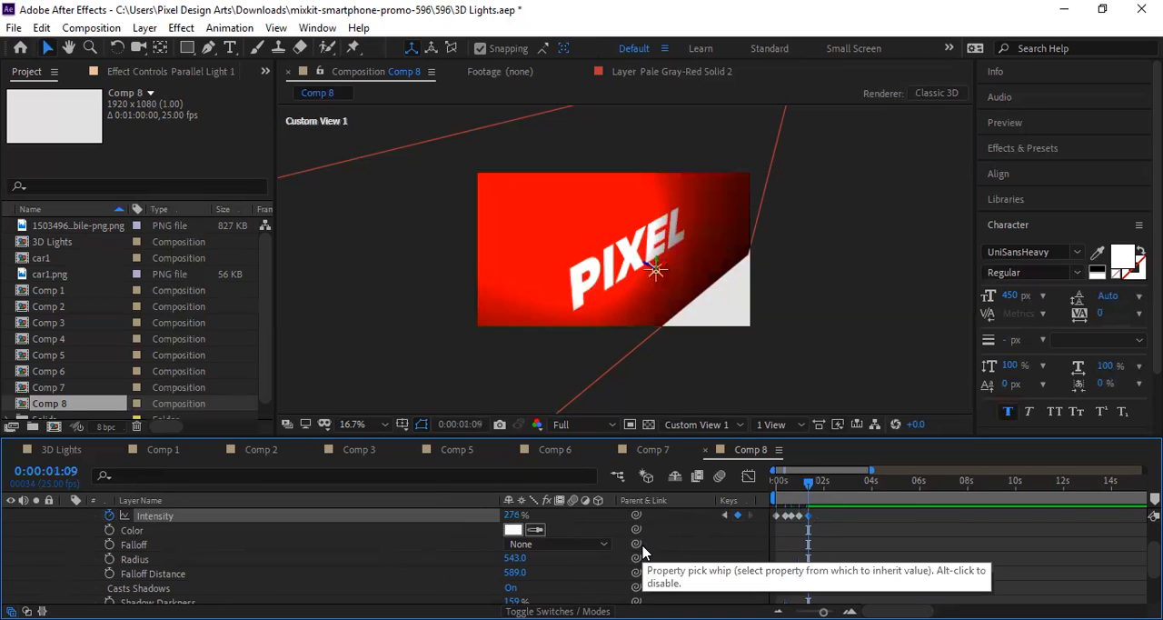
pyautogui.press('space')
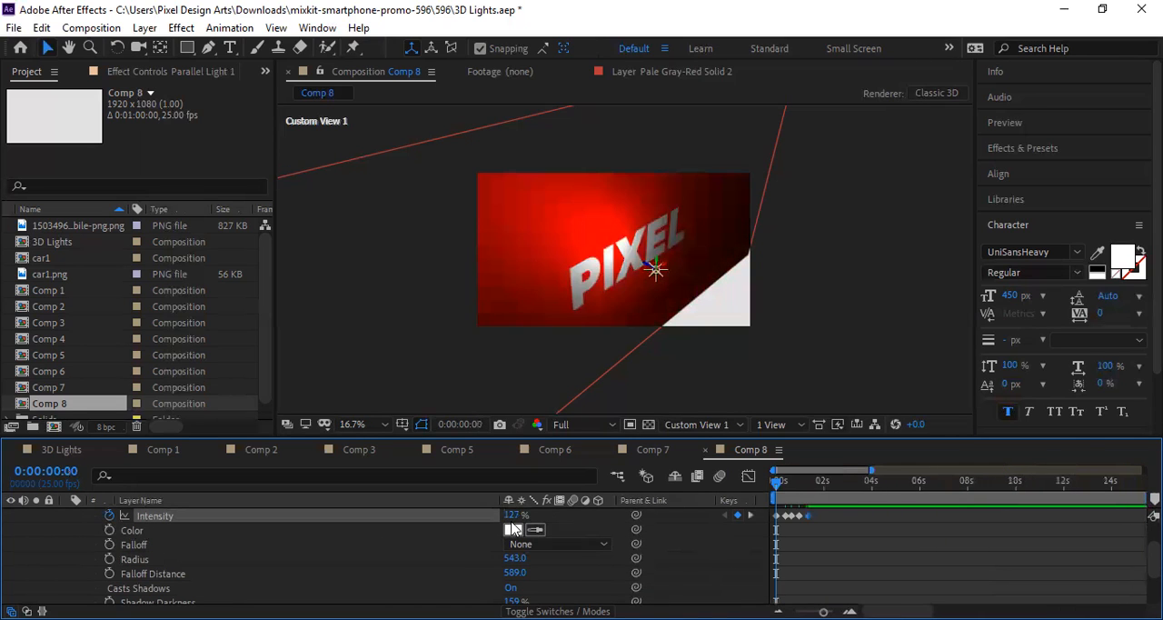
pyautogui.press('space')
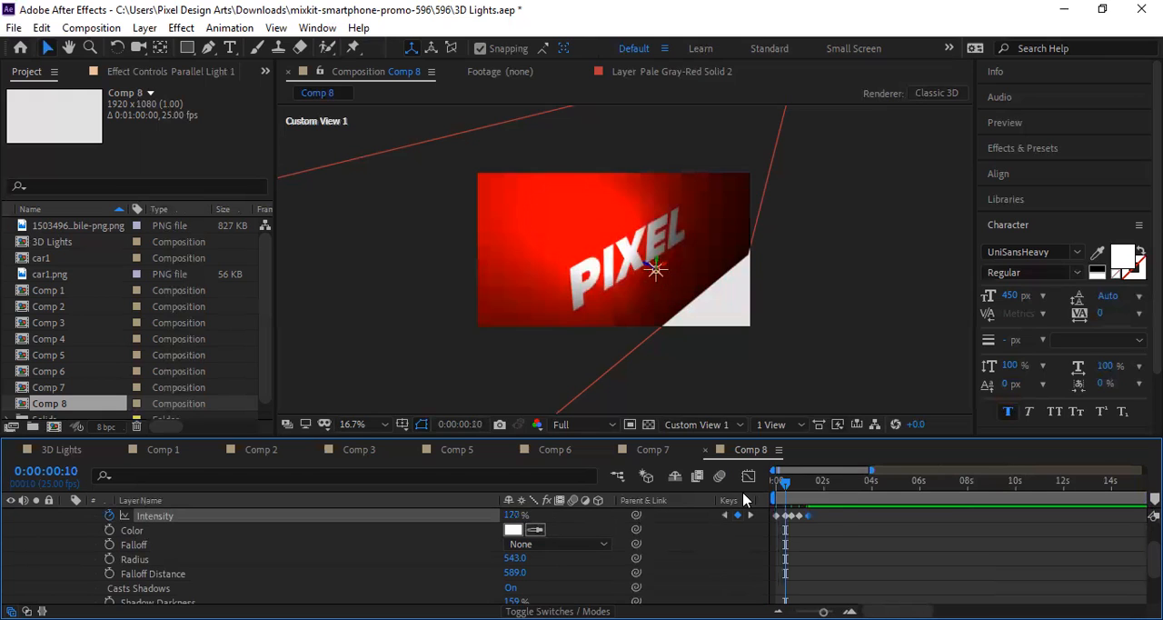
pyautogui.press('pageup')
pyautogui.press('pageup')
pyautogui.press('pageup')
pyautogui.press('pageup')
pyautogui.press('pageup')
pyautogui.press('pageup')
pyautogui.press('pageup')
pyautogui.press('pageup')
pyautogui.press('pageup')
pyautogui.press('pageup')
pyautogui.press('pageup')
pyautogui.press('pageup')
pyautogui.press('pageup')
pyautogui.press('pageup')
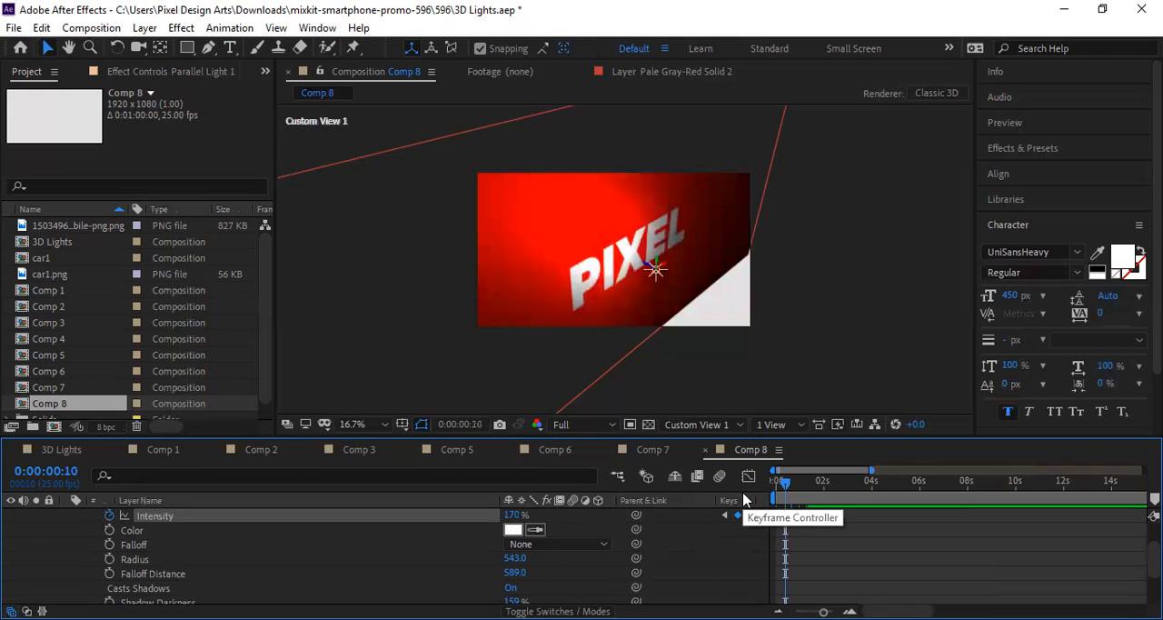
pyautogui.press('j')
# Step: Set the point light's first Intensity keyframe to 118% and move the light slightly down and left in the composition
pyautogui.scroll(1, 558, 540)
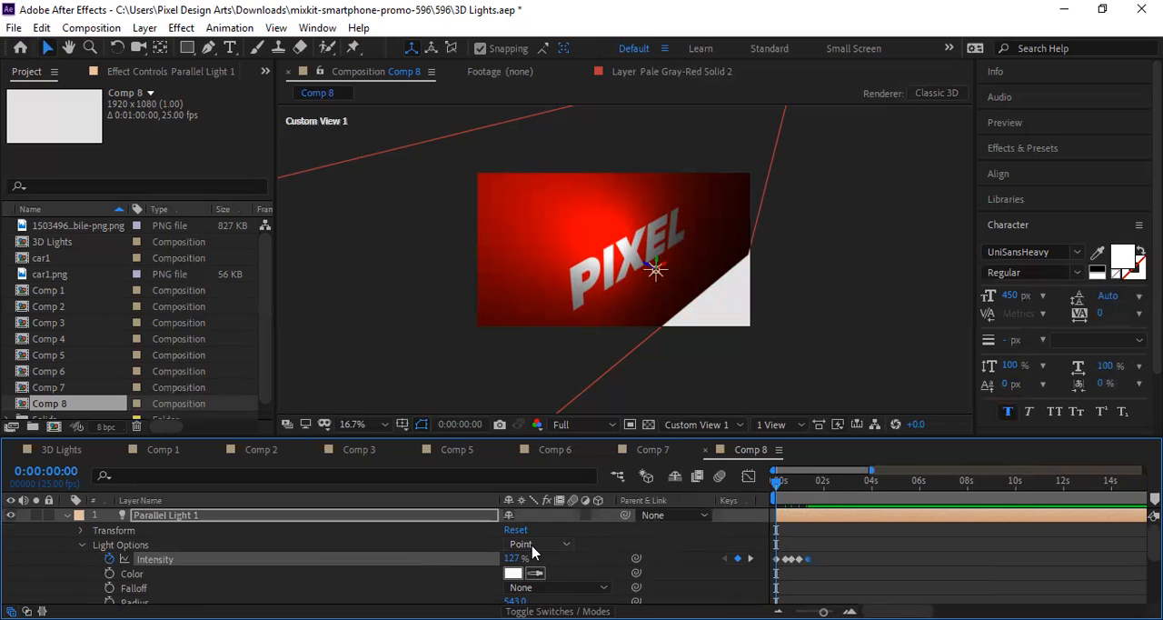
pyautogui.moveTo(512, 559); pyautogui.dragTo(508, 558)
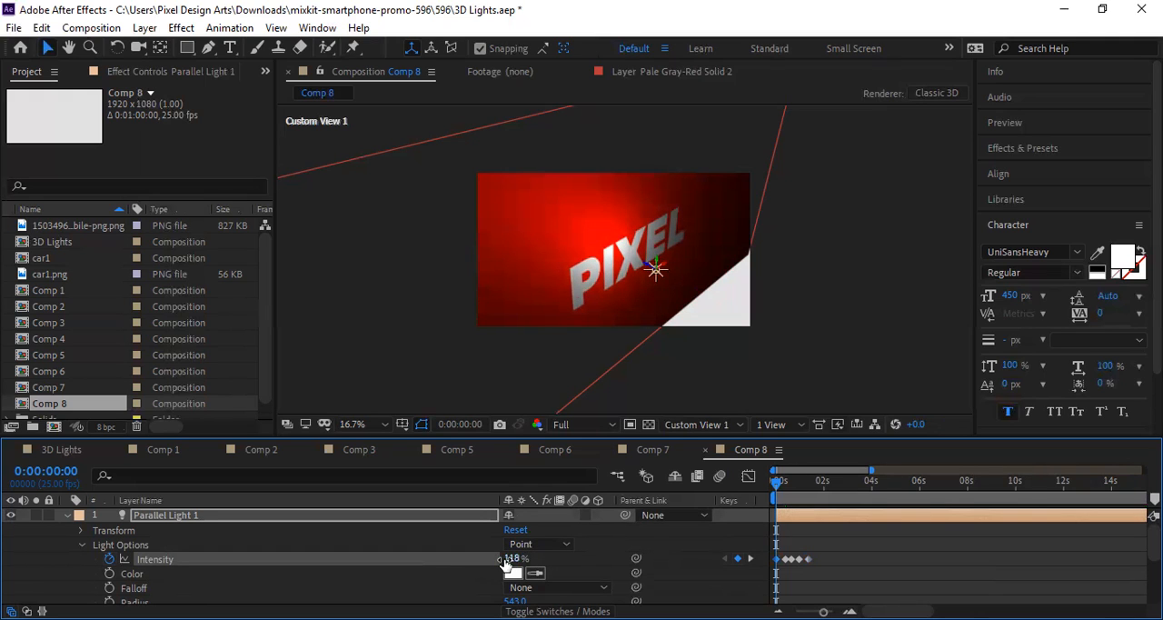
pyautogui.moveTo(656, 269)
pyautogui.mouseDown()
pyautogui.moveTo(711, 257)
pyautogui.moveTo(645, 279)
pyautogui.mouseUp()
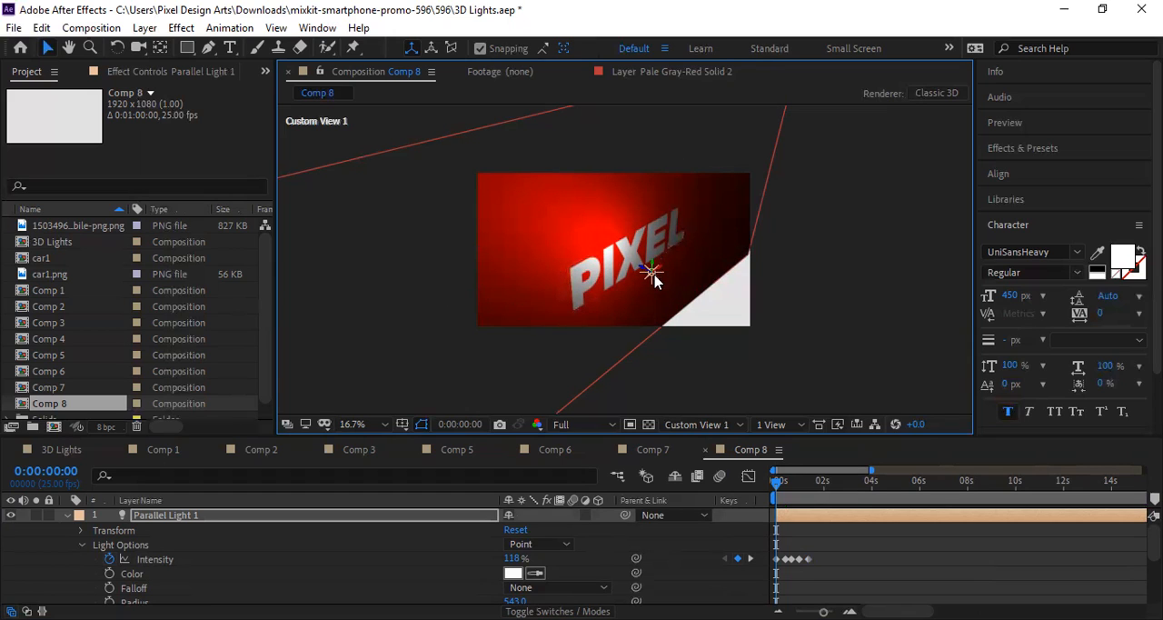
# Step: Try the Spot light type on Parallel Light 1 and switch it back to Point
pyautogui.click(555, 548)
pyautogui.click(556, 482)
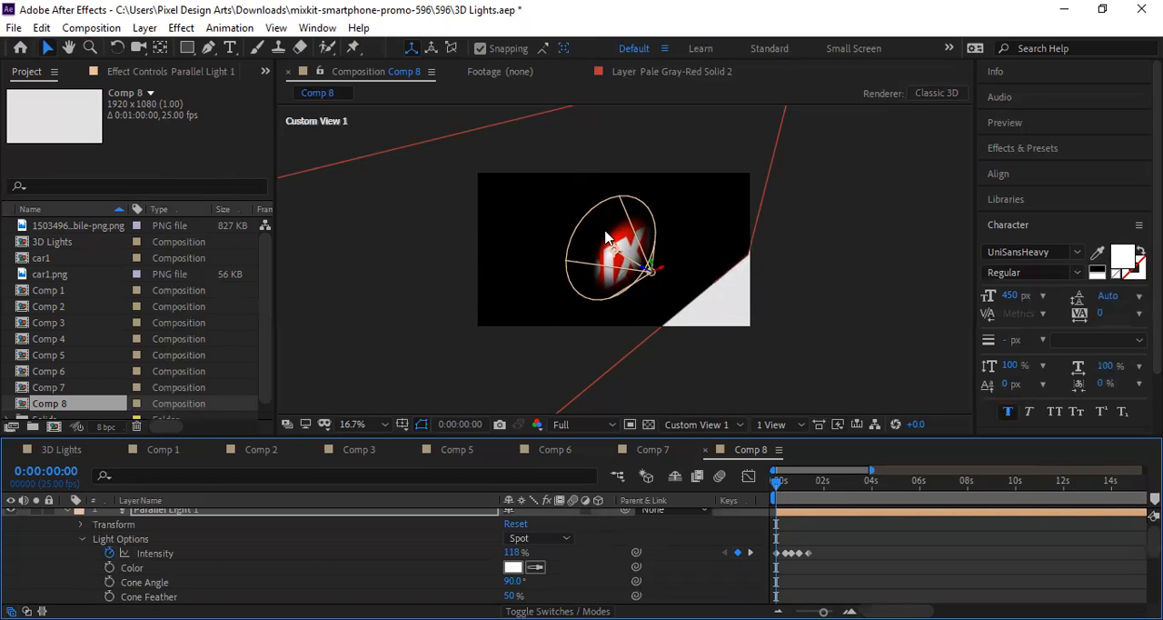
pyautogui.click(549, 541)
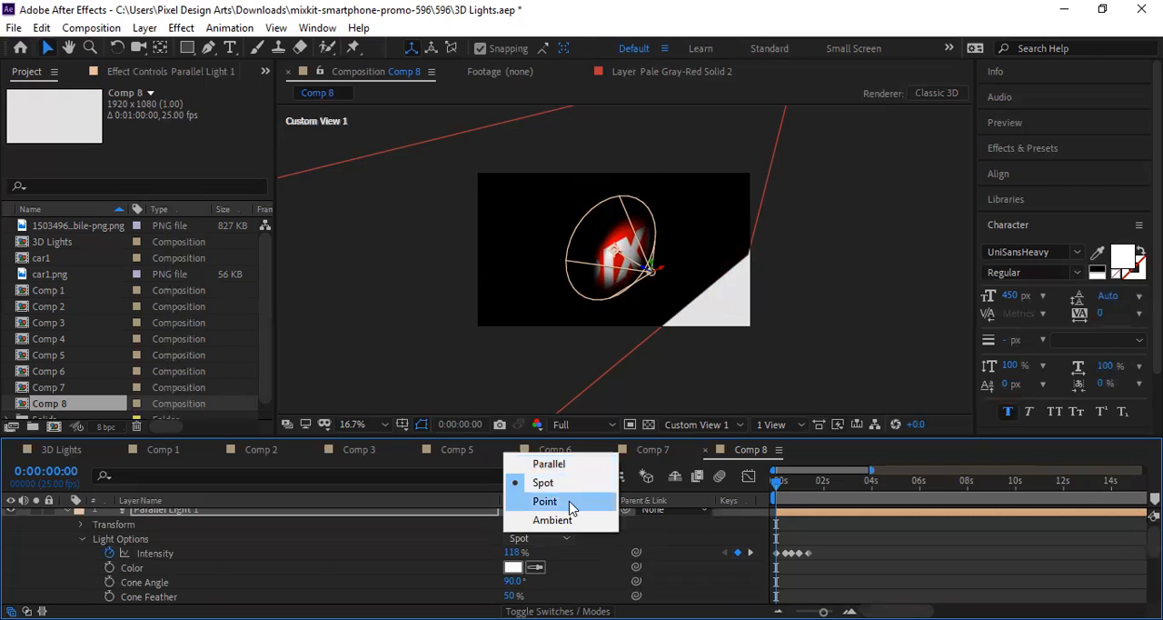
pyautogui.click(534, 501)
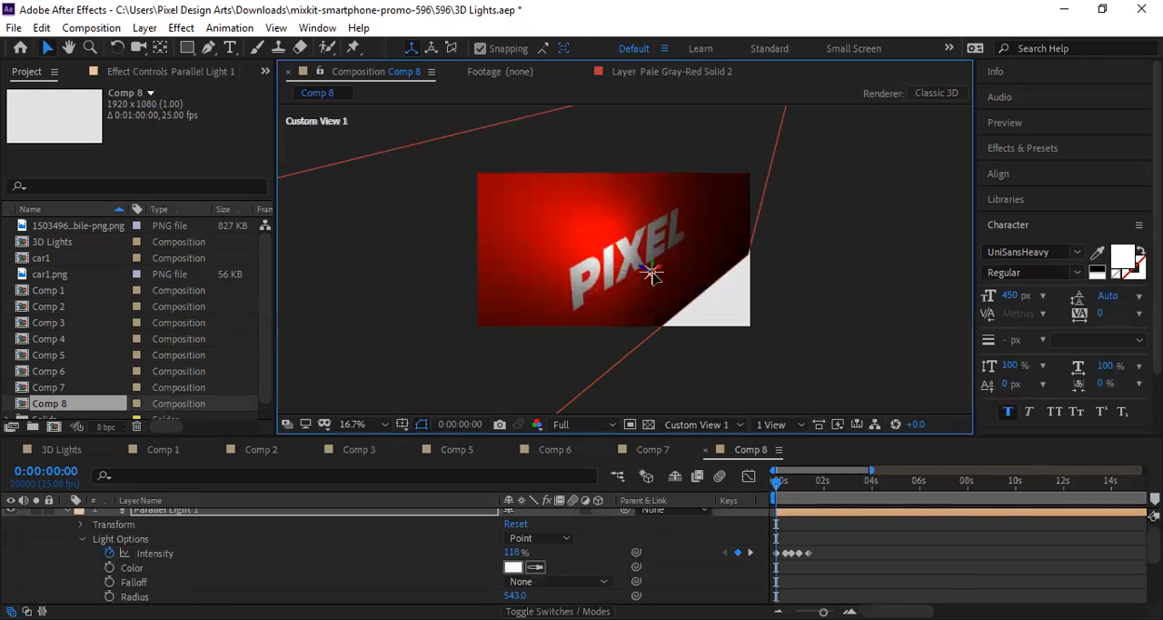
# Step: Move the point light around the PIXEL text and leave it just below the letters E and L
pyautogui.click(654, 280)
pyautogui.moveTo(668, 252); pyautogui.dragTo(723, 284)
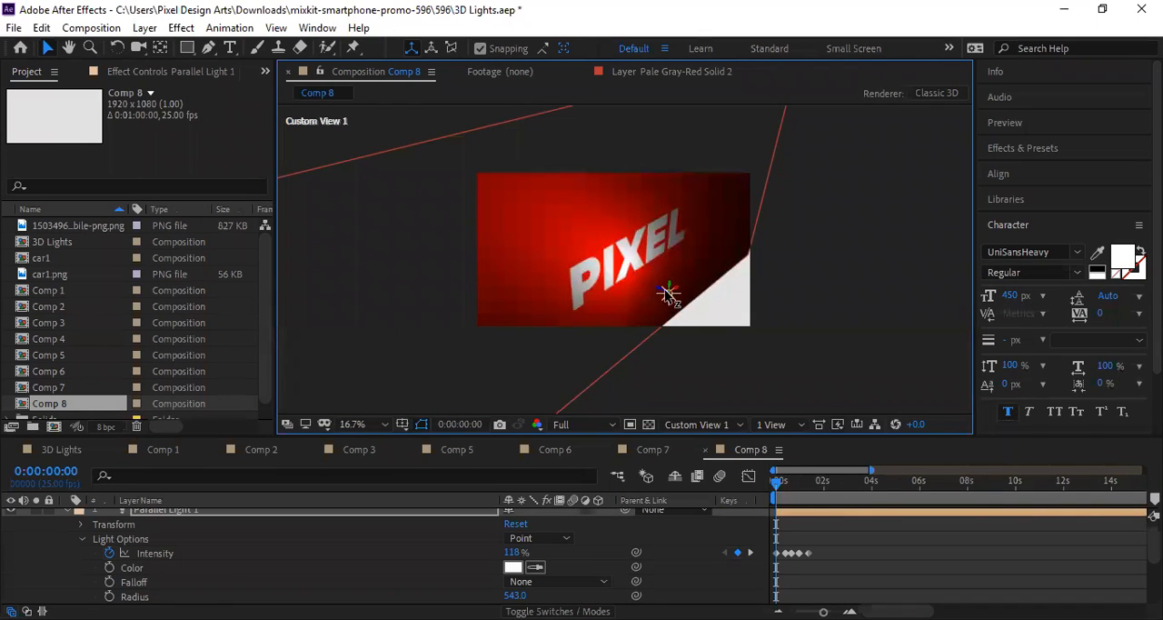
pyautogui.moveTo(668, 293)
pyautogui.mouseDown()
pyautogui.moveTo(636, 273)
pyautogui.moveTo(651, 277)
pyautogui.mouseUp()
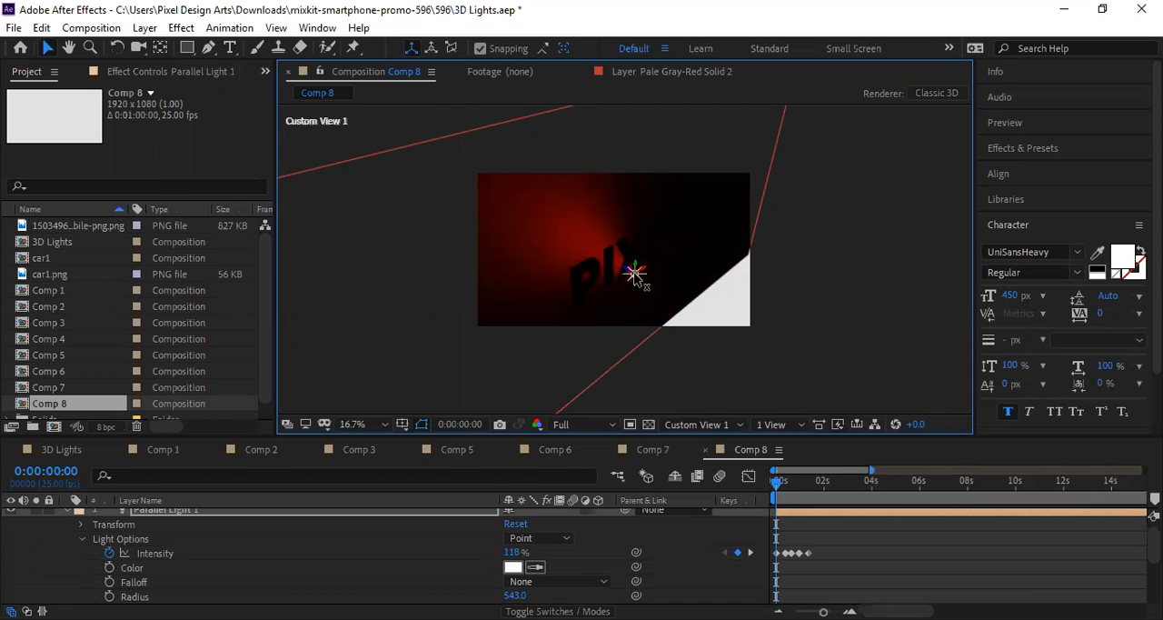
pyautogui.moveTo(641, 276); pyautogui.dragTo(666, 282)
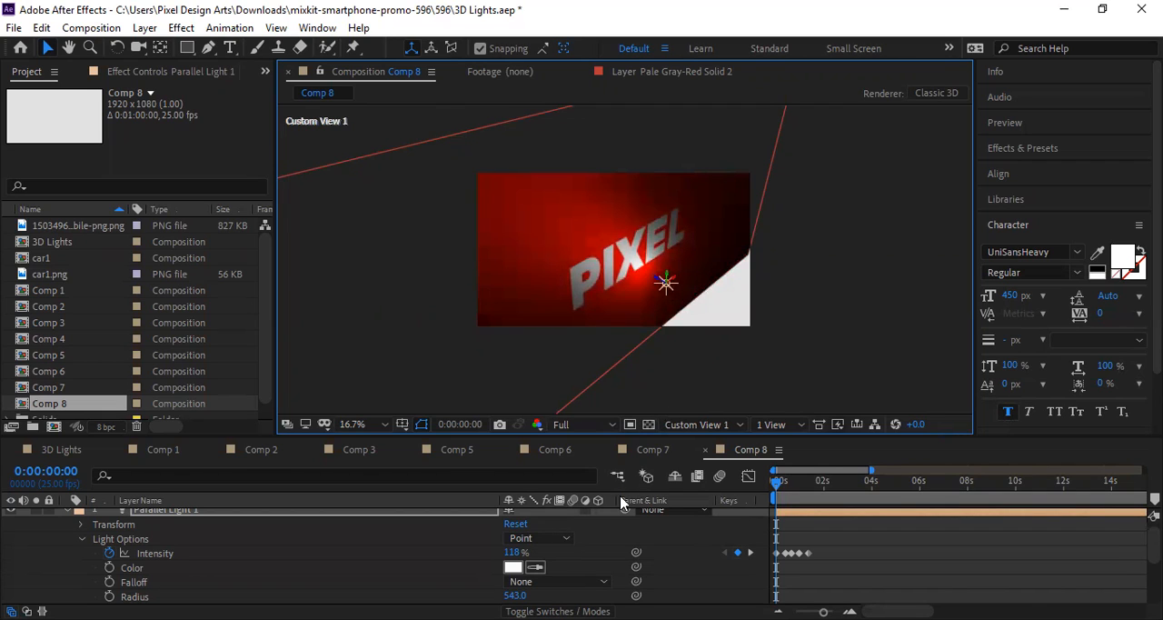
# Step: Change the light type to Parallel and move its point of interest above the X of the PIXEL text
pyautogui.click(536, 538)
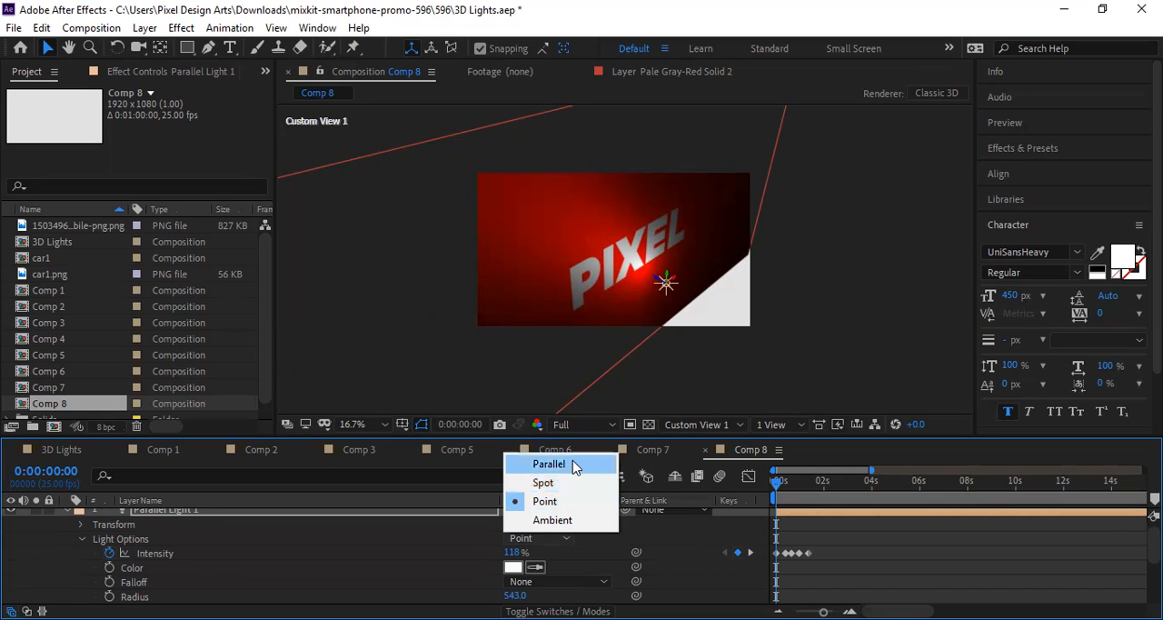
pyautogui.click(573, 467)
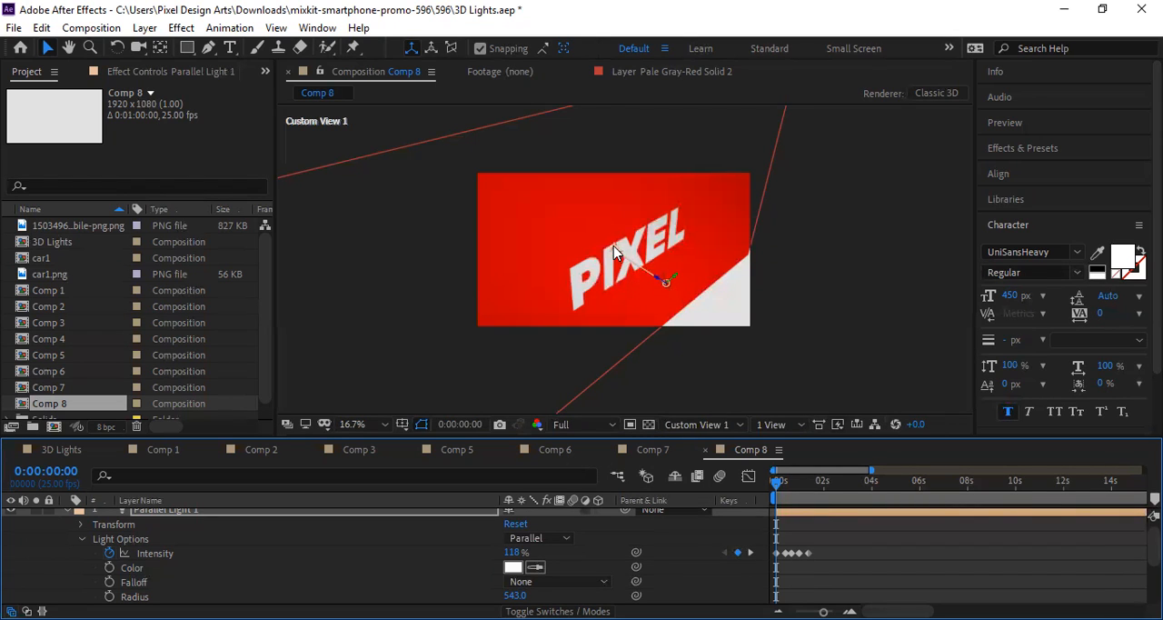
pyautogui.moveTo(613, 253)
pyautogui.mouseDown()
pyautogui.moveTo(519, 228)
pyautogui.moveTo(510, 210)
pyautogui.moveTo(581, 185)
pyautogui.moveTo(695, 191)
pyautogui.moveTo(494, 265)
pyautogui.moveTo(514, 280)
pyautogui.moveTo(582, 225)
pyautogui.moveTo(617, 227)
pyautogui.moveTo(632, 206)
pyautogui.moveTo(633, 262)
pyautogui.mouseUp()
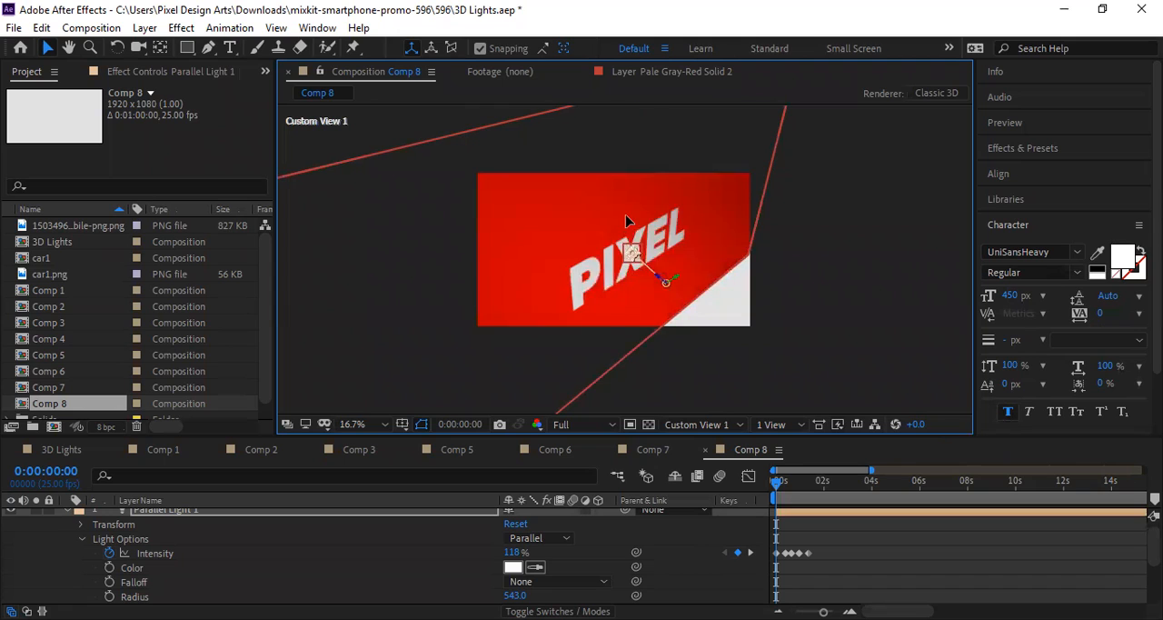
pyautogui.moveTo(626, 221); pyautogui.dragTo(631, 212)
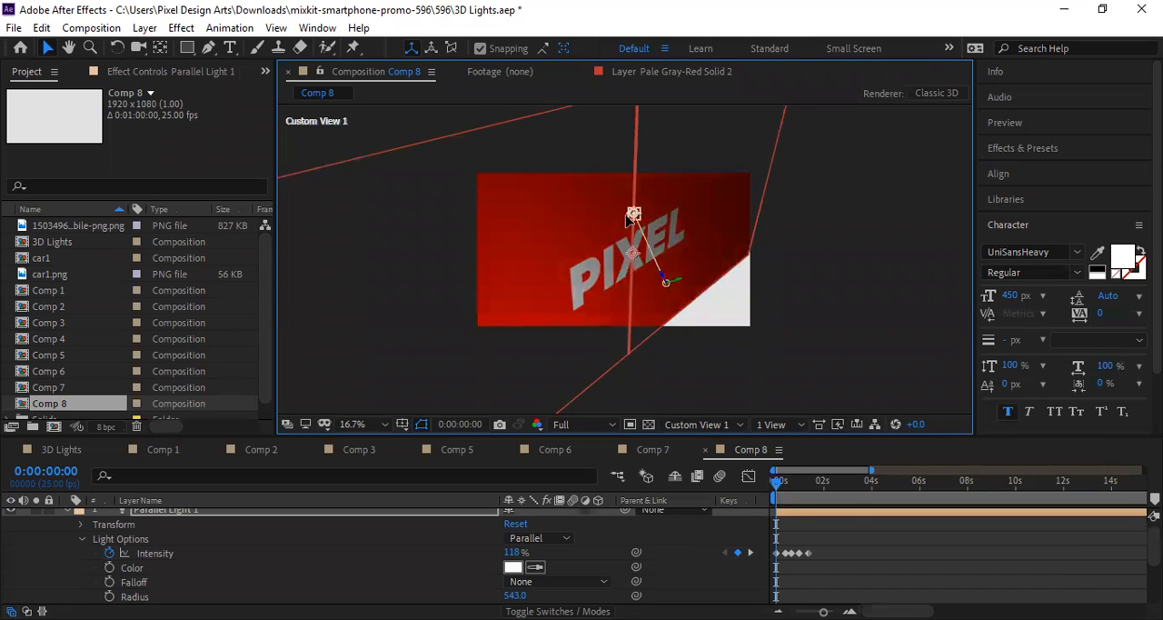
# Step: Change the light type to Ambient and set its Intensity to 71%
pyautogui.click(559, 533)
pyautogui.click(553, 520)
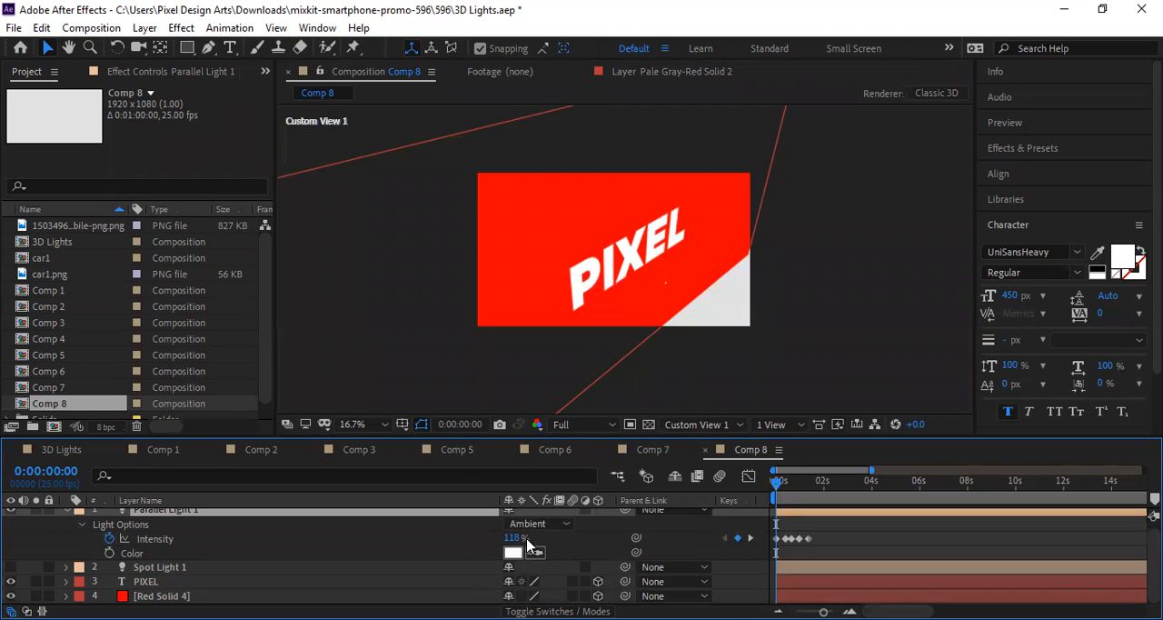
pyautogui.moveTo(515, 537); pyautogui.dragTo(490, 537)
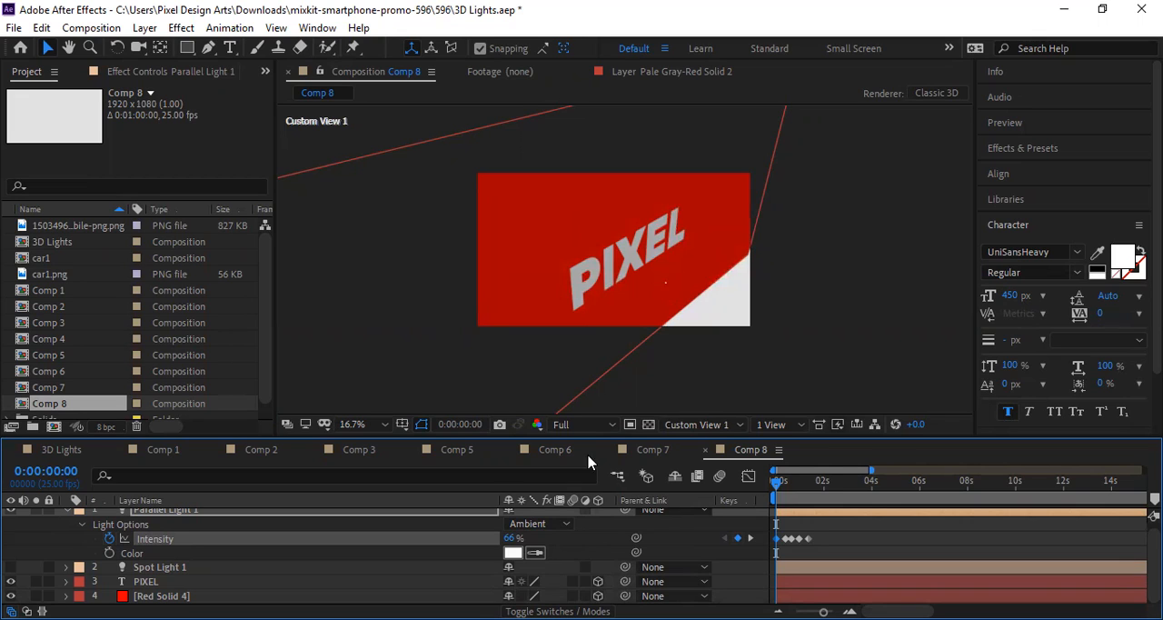
pyautogui.moveTo(518, 537)
pyautogui.mouseDown()
pyautogui.moveTo(554, 534)
pyautogui.moveTo(496, 534)
pyautogui.moveTo(524, 531)
pyautogui.moveTo(506, 529)
pyautogui.mouseUp()
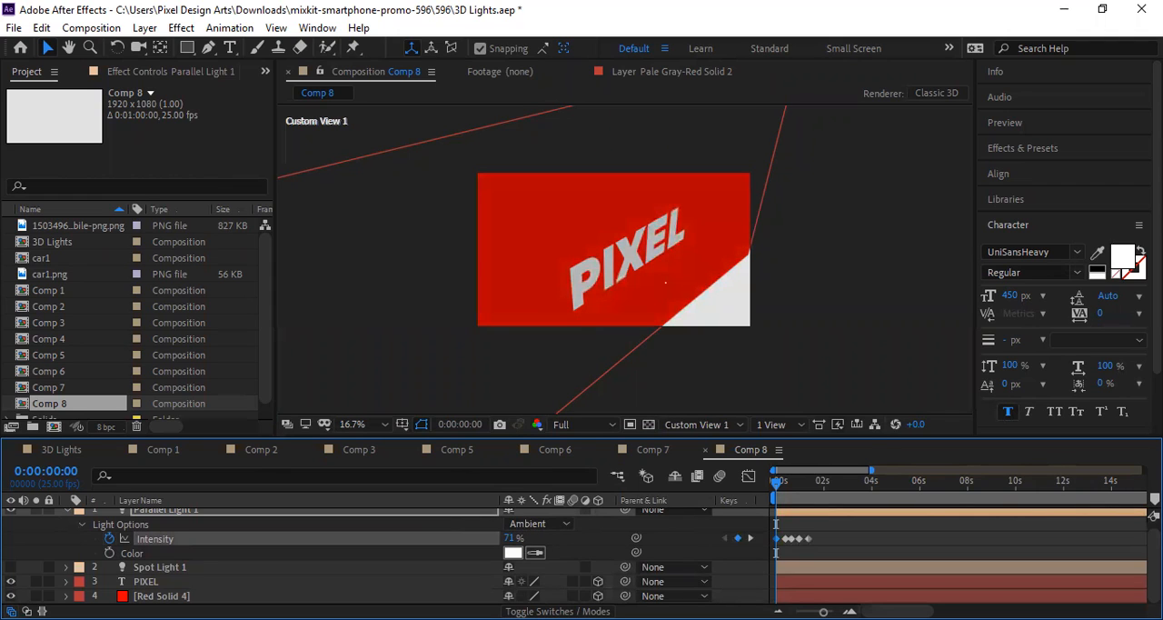
# Step: Open Comp 7, shift Spot Light 1 slightly up and left, and adjust its point of interest below the PIXEL text
pyautogui.click(654, 449)
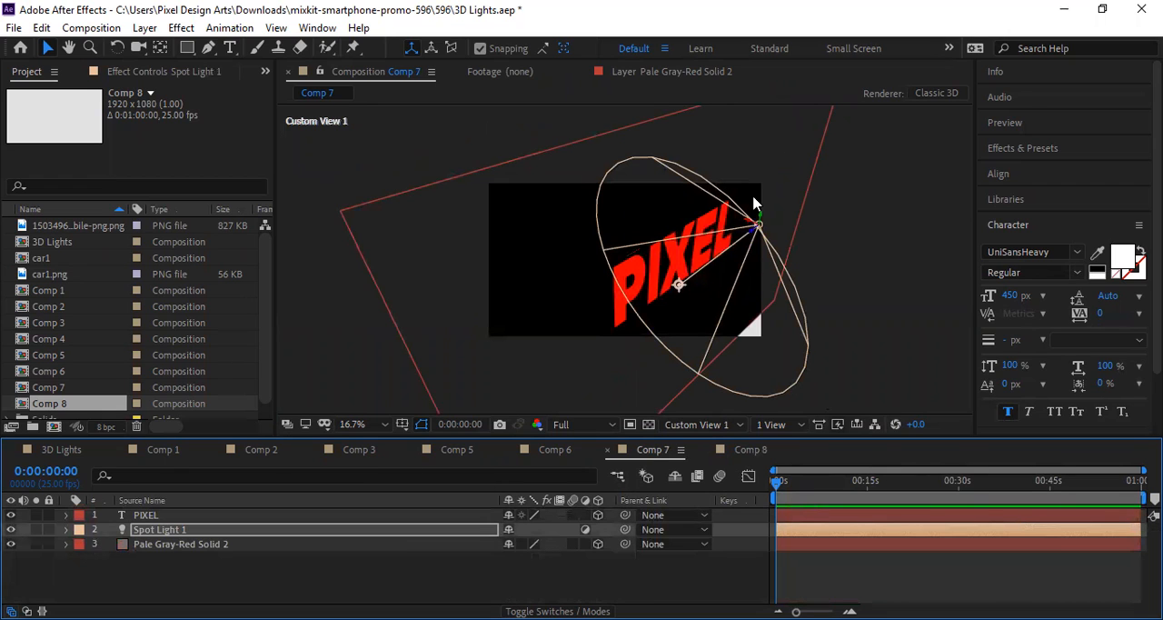
pyautogui.moveTo(745, 221)
pyautogui.mouseDown()
pyautogui.moveTo(729, 186)
pyautogui.moveTo(737, 208)
pyautogui.mouseUp()
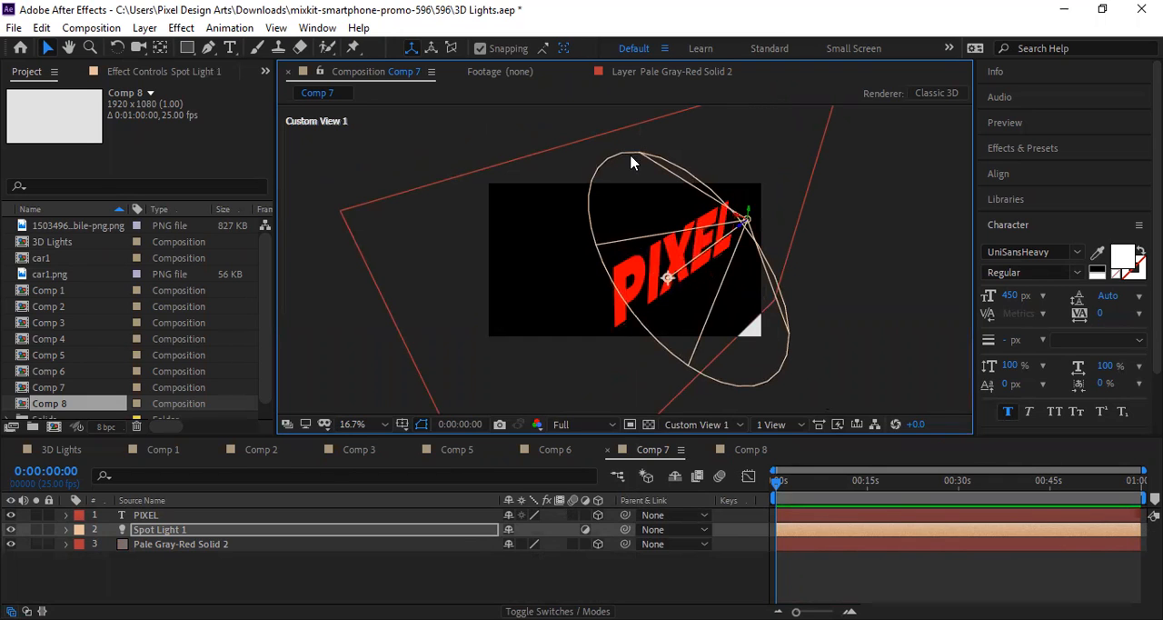
pyautogui.moveTo(668, 282)
pyautogui.mouseDown()
pyautogui.moveTo(699, 260)
pyautogui.moveTo(676, 289)
pyautogui.mouseUp()
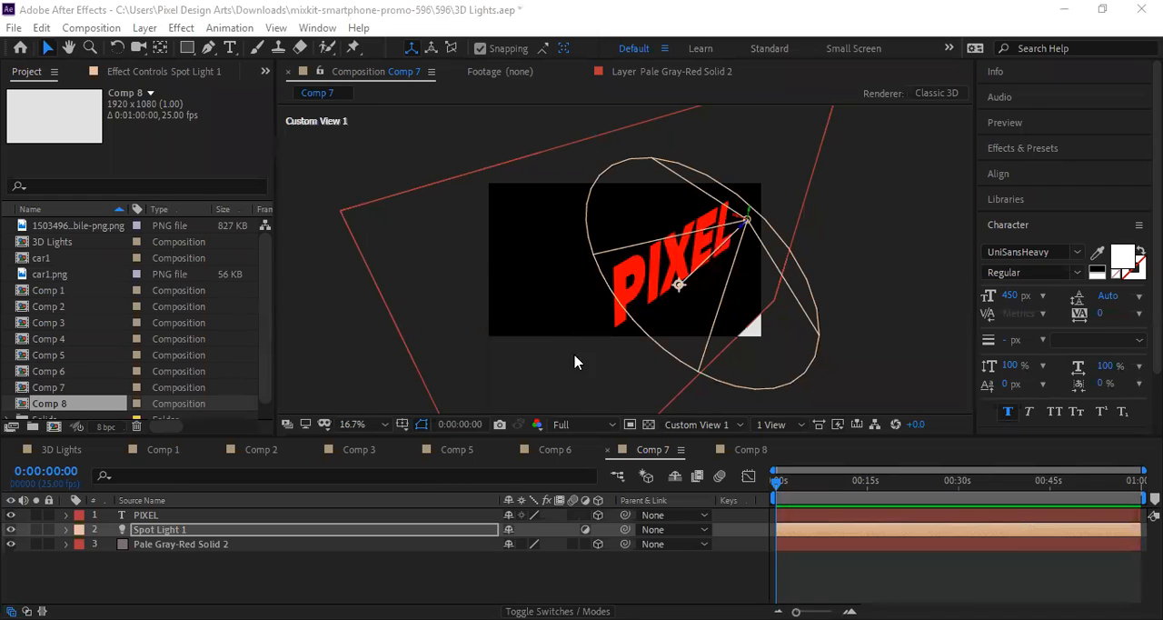
# Step: Open Comp 6 and enlarge the Pale Gray-Red solid behind the phone so it covers nearly the whole frame
pyautogui.click(556, 449)
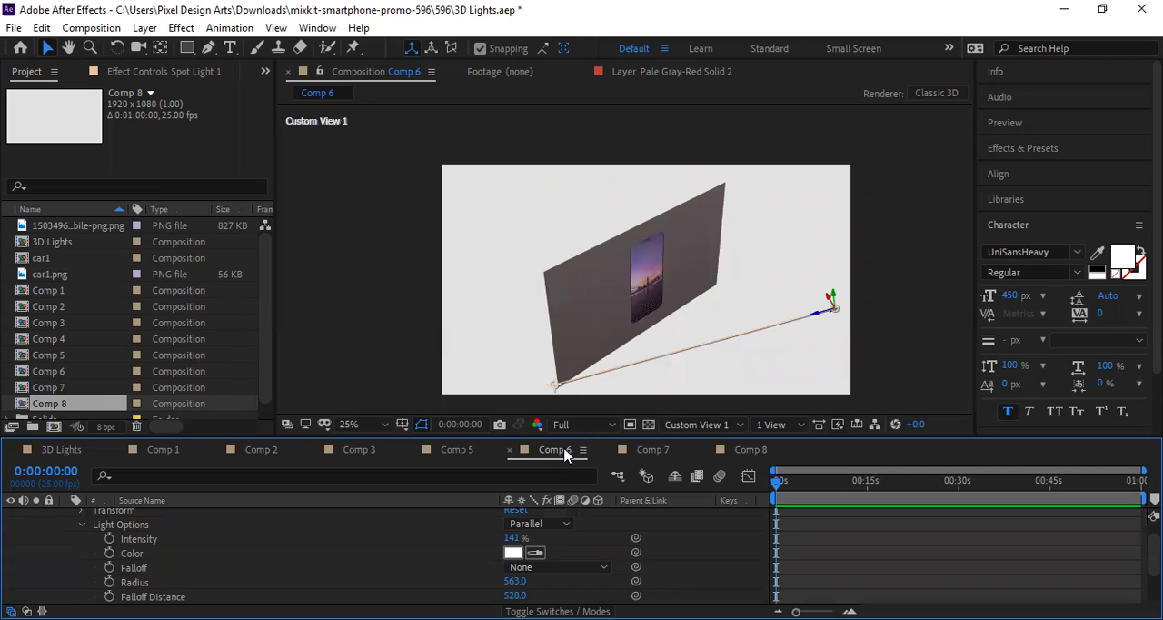
pyautogui.click(557, 337)
pyautogui.moveTo(551, 338); pyautogui.dragTo(438, 362)
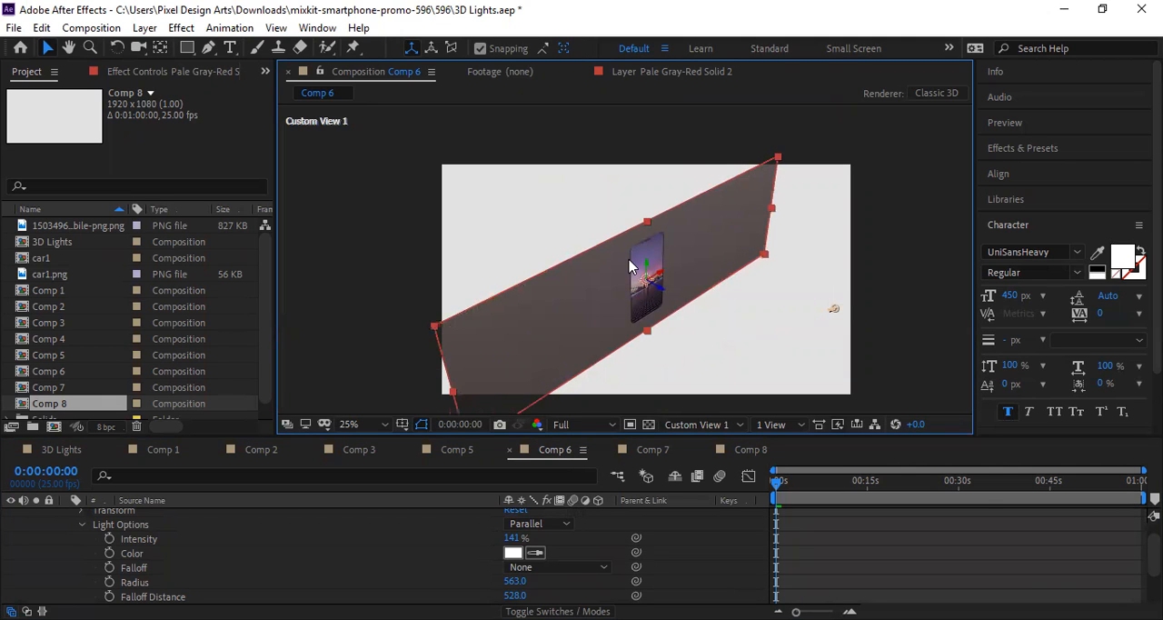
pyautogui.moveTo(646, 221); pyautogui.dragTo(648, 188)
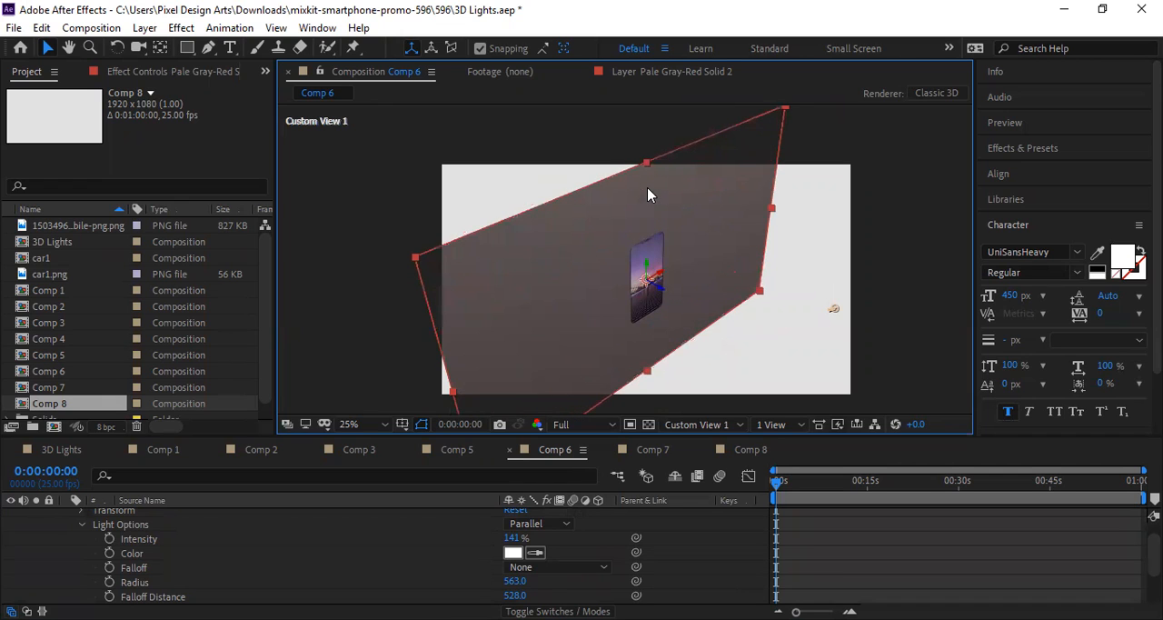
pyautogui.moveTo(760, 293); pyautogui.dragTo(857, 328)
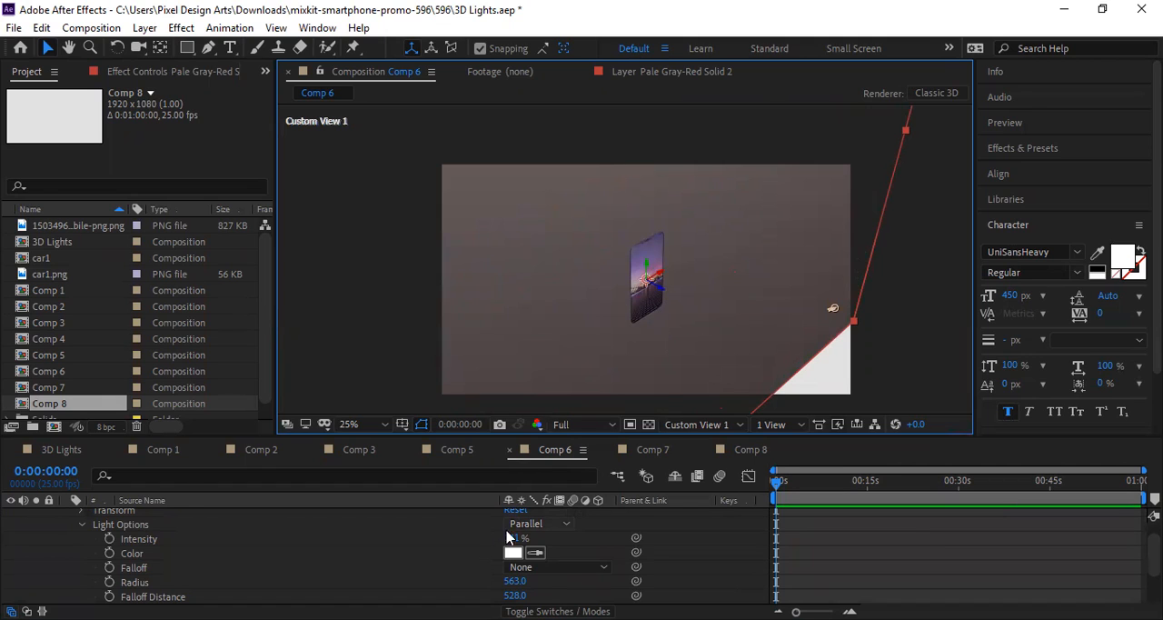
# Step: Reset the transform of Spot Light 1 in Comp 6 and change its light type to Spot
pyautogui.scroll(1, 457, 547)
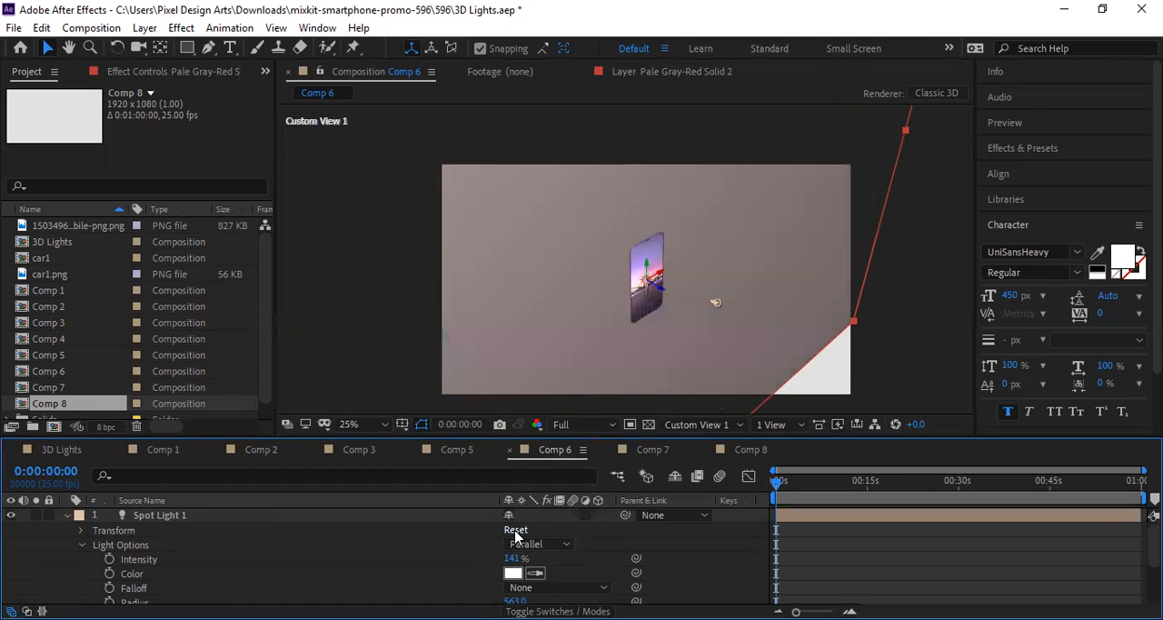
pyautogui.click(539, 544)
pyautogui.click(545, 488)
pyautogui.scroll(-4, 551, 496)
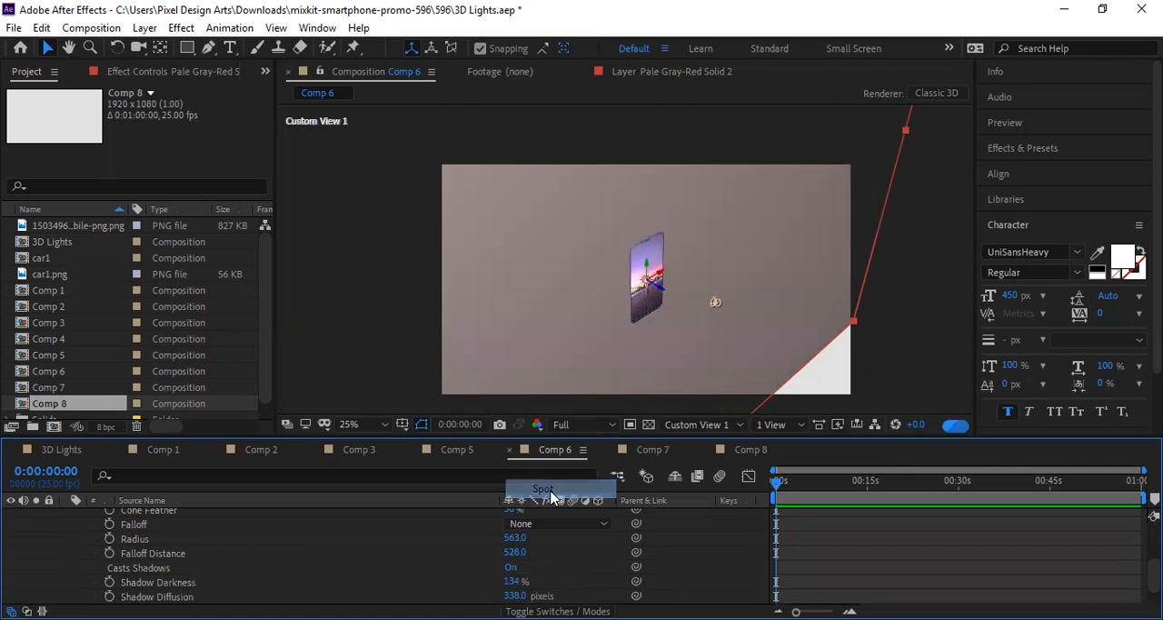
pyautogui.scroll(2, 542, 509)
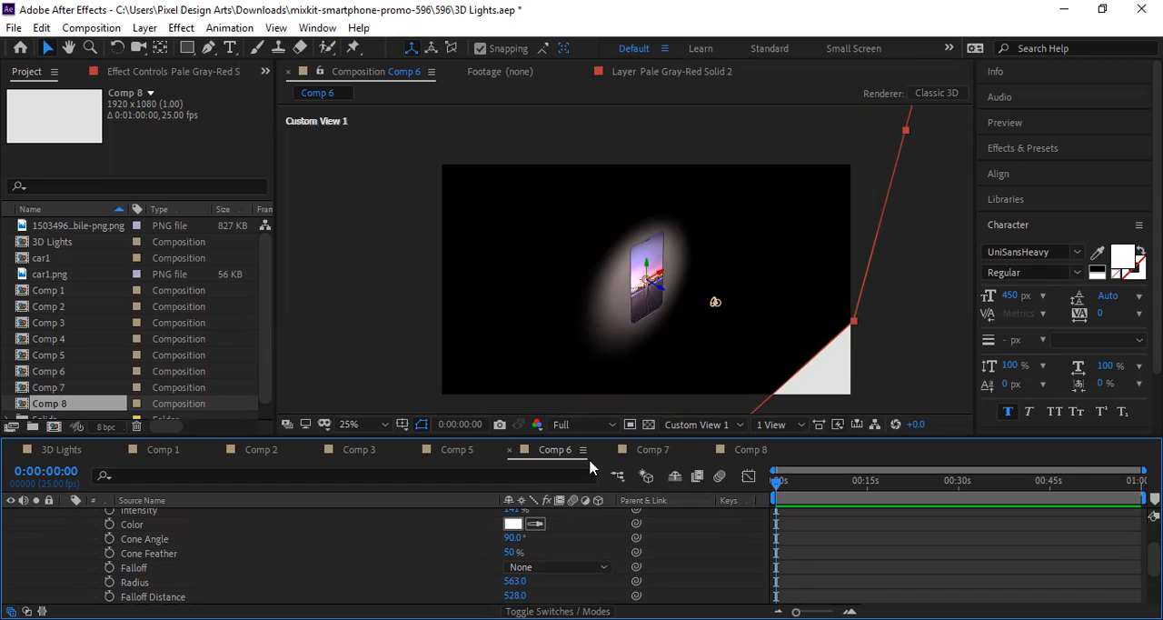
# Step: Set the spot light's Cone Angle to 108°, aim it at the lower-left area beside the phone, and move the light up and right
pyautogui.moveTo(514, 537); pyautogui.dragTo(506, 537)
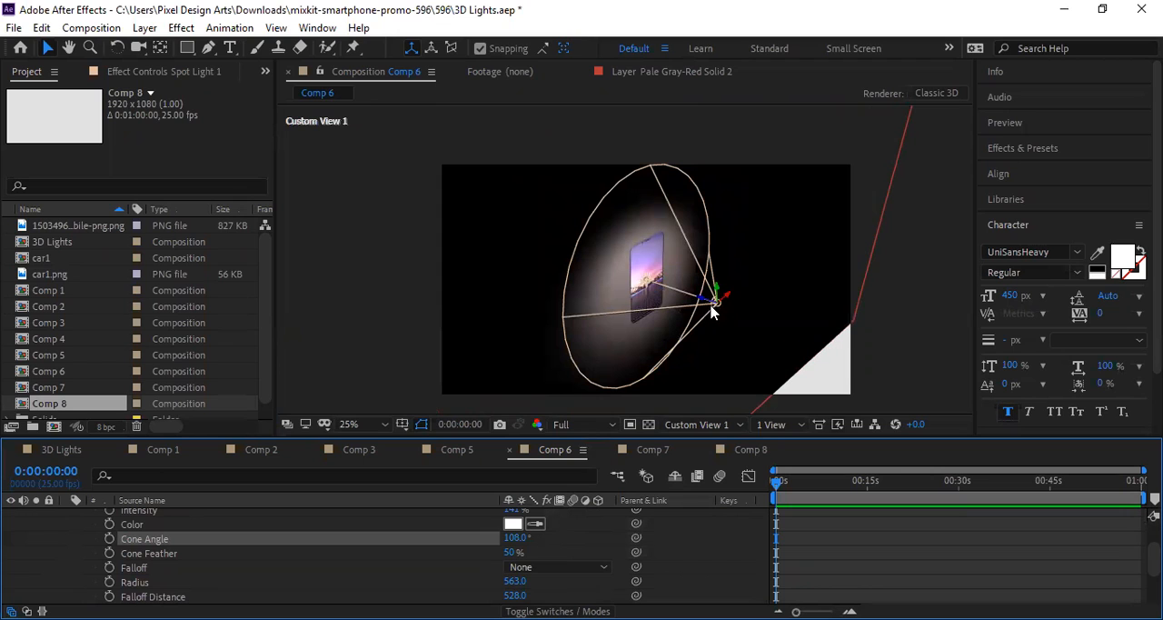
pyautogui.moveTo(736, 304); pyautogui.dragTo(591, 356)
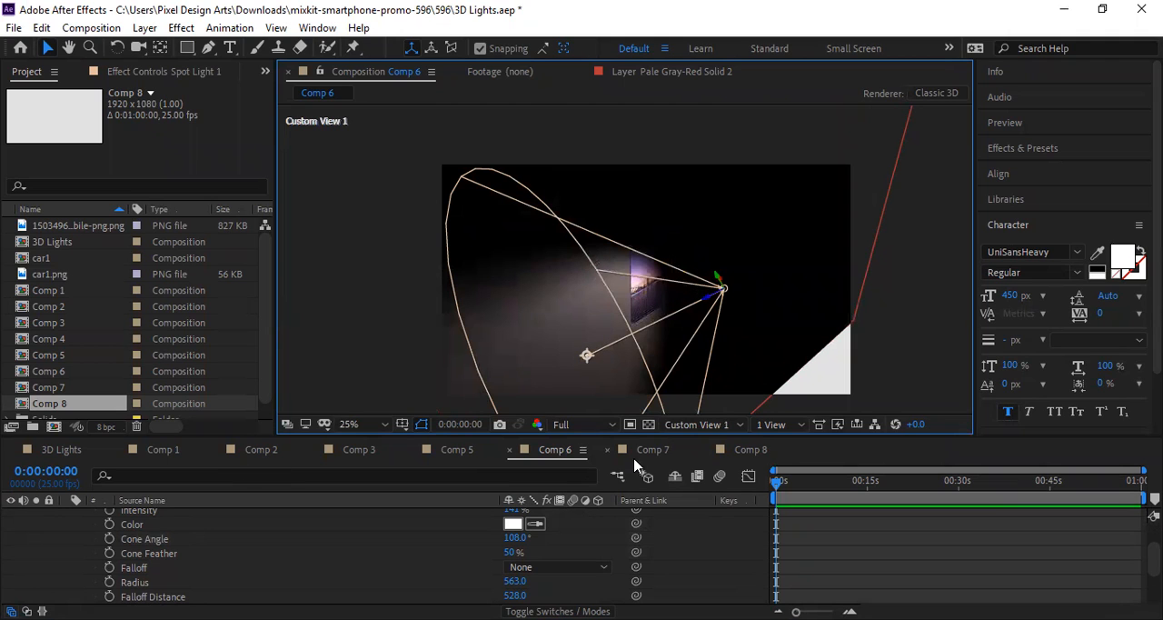
pyautogui.moveTo(724, 291); pyautogui.dragTo(811, 256)
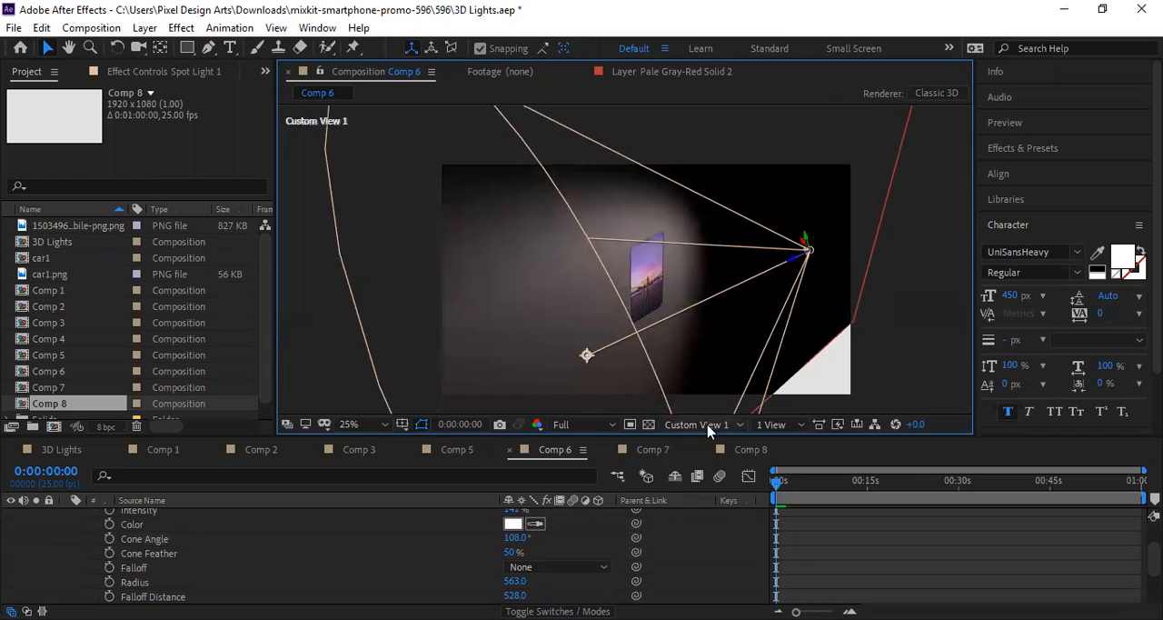
# Step: Check the PIXEL text in Comp 8, and in Comp 7 move Spot Light 1's point of interest beneath the text's last letters
pyautogui.click(760, 452)
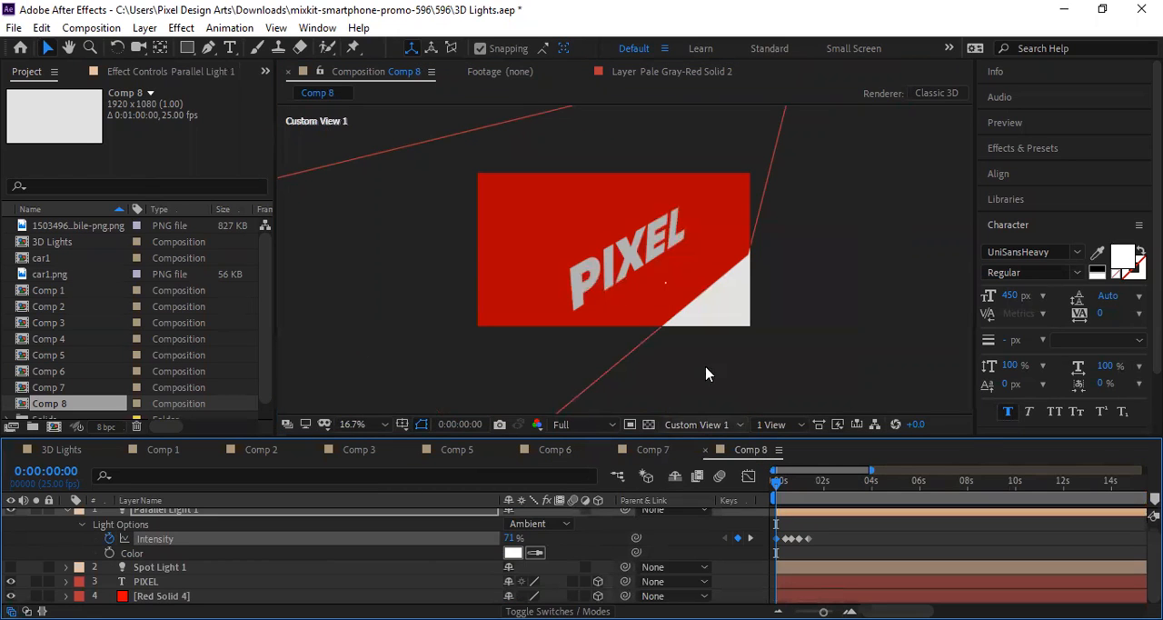
pyautogui.click(643, 256)
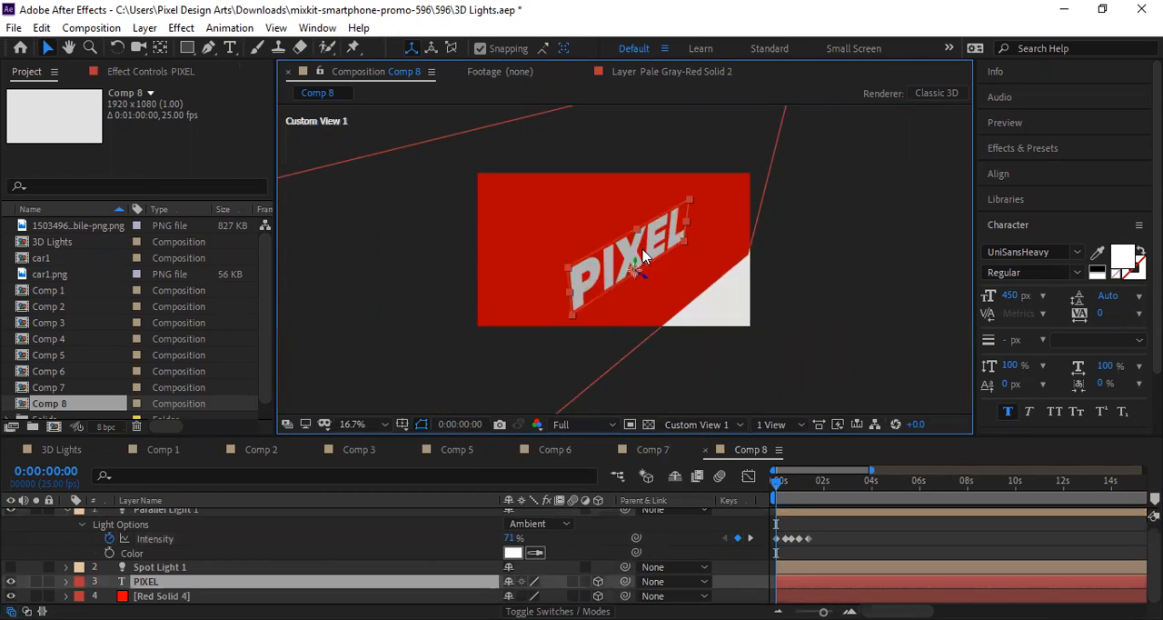
pyautogui.click(653, 450)
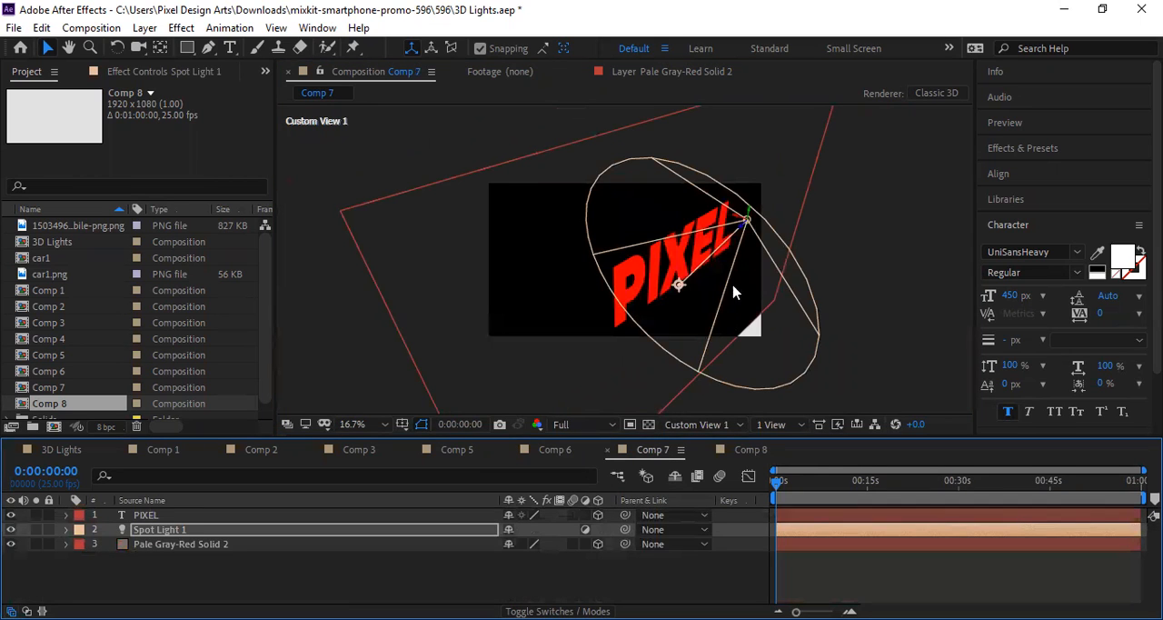
pyautogui.moveTo(679, 284); pyautogui.dragTo(719, 268)
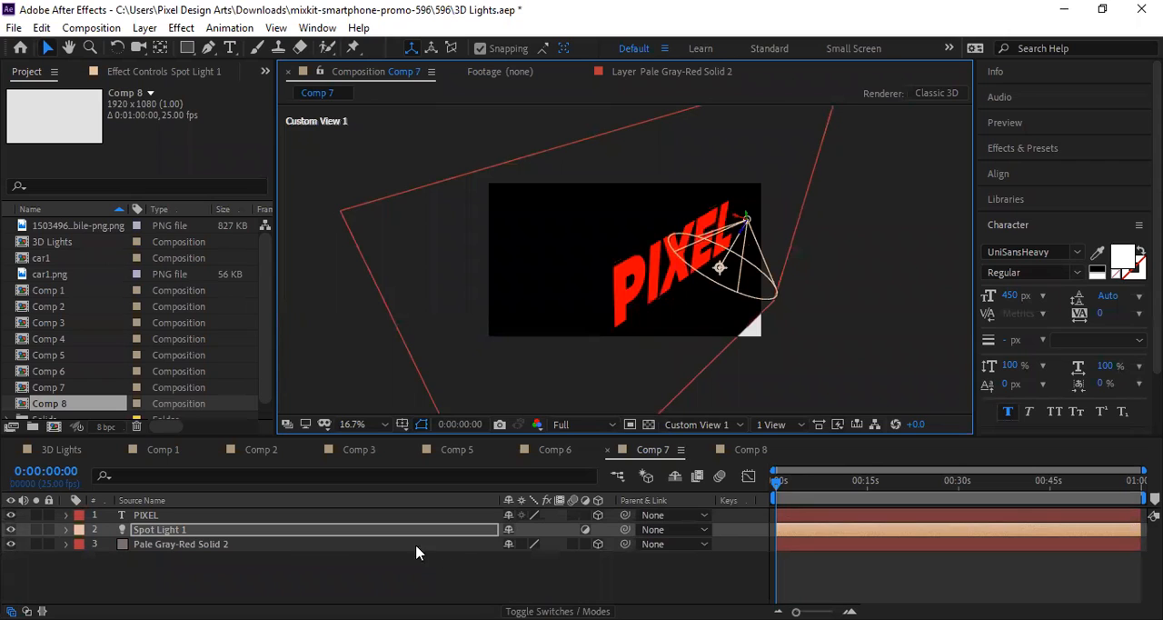
# Step: Reset Spot Light 1's transform, move its point of interest to the lower right of the PIXEL text, and set Intensity to 77%
pyautogui.click(66, 529)
pyautogui.click(515, 531)
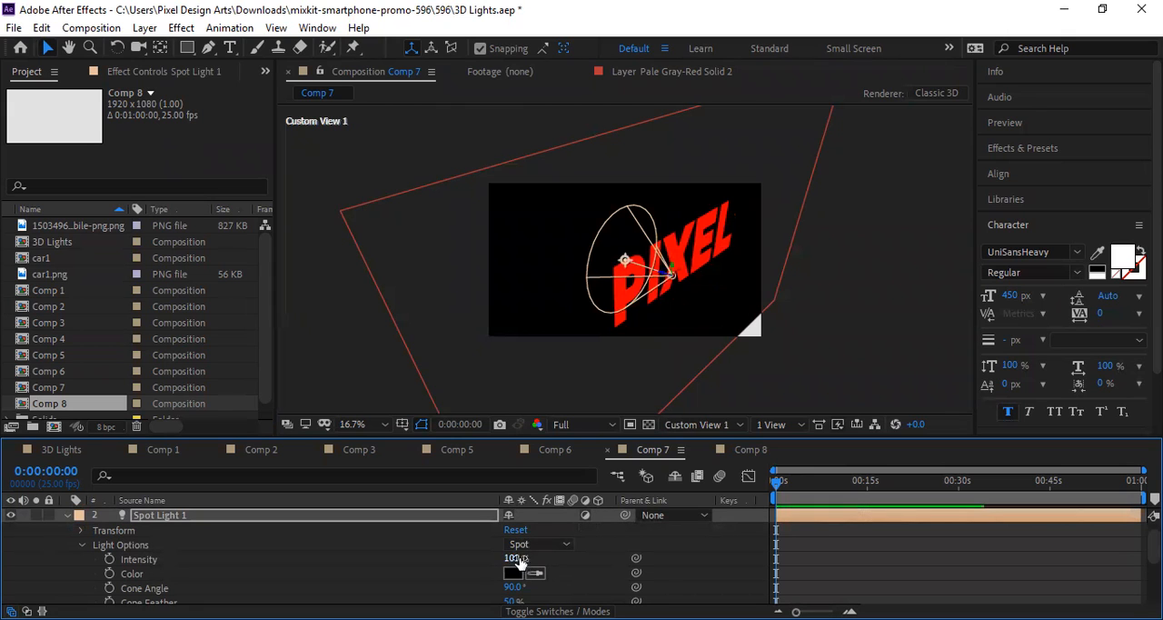
pyautogui.moveTo(624, 267); pyautogui.dragTo(733, 295)
pyautogui.moveTo(515, 561); pyautogui.dragTo(494, 561)
# Step: Change Spot Light 1's light type to Parallel and reset its transform
pyautogui.click(541, 545)
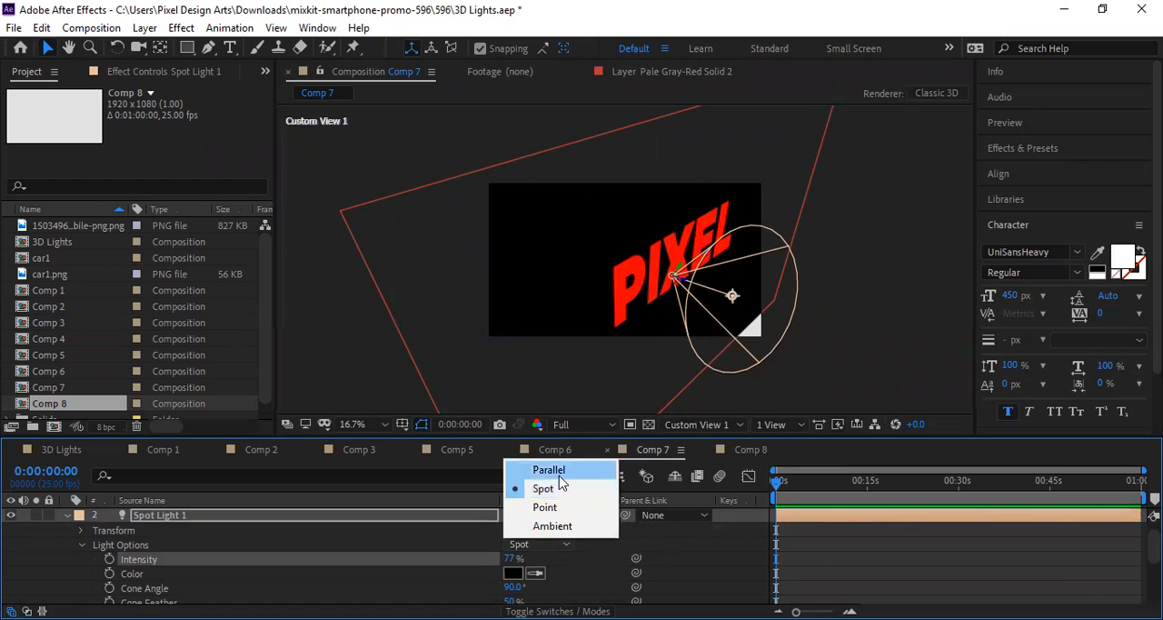
pyautogui.click(549, 470)
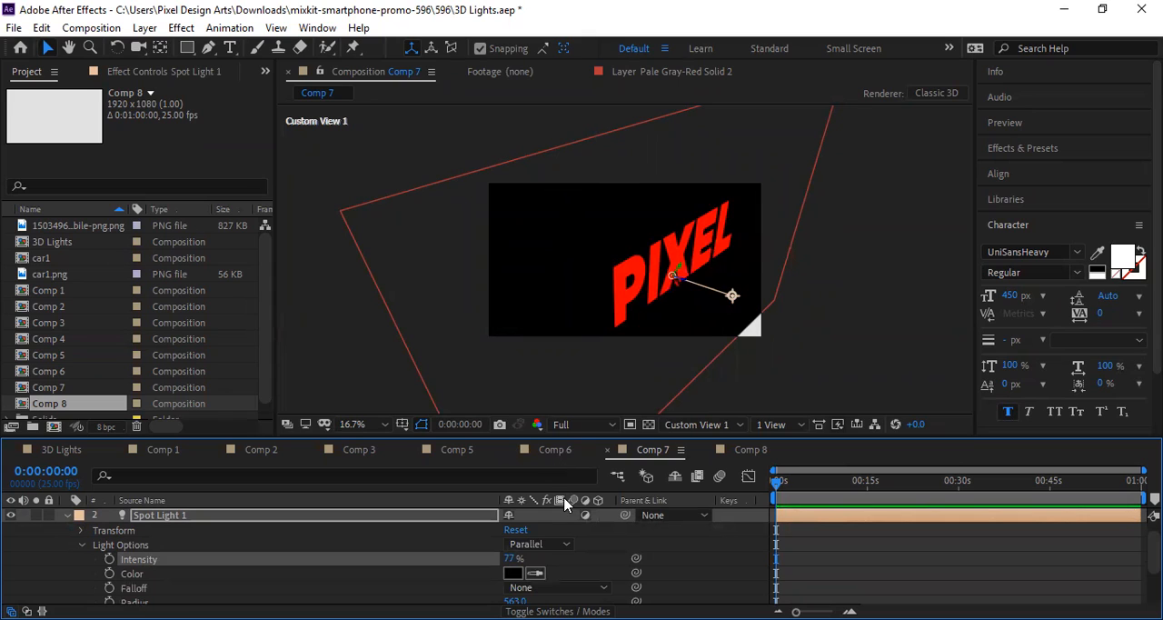
pyautogui.click(516, 531)
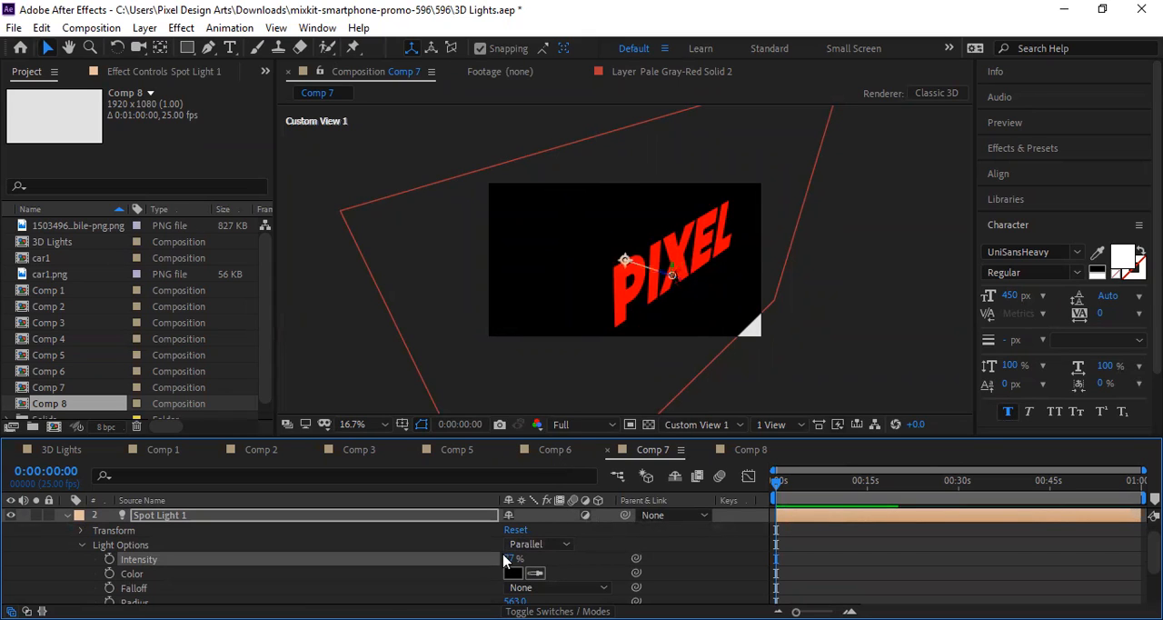
# Step: Set the light's Intensity to 100% and change its type to Ambient
pyautogui.click(512, 558)
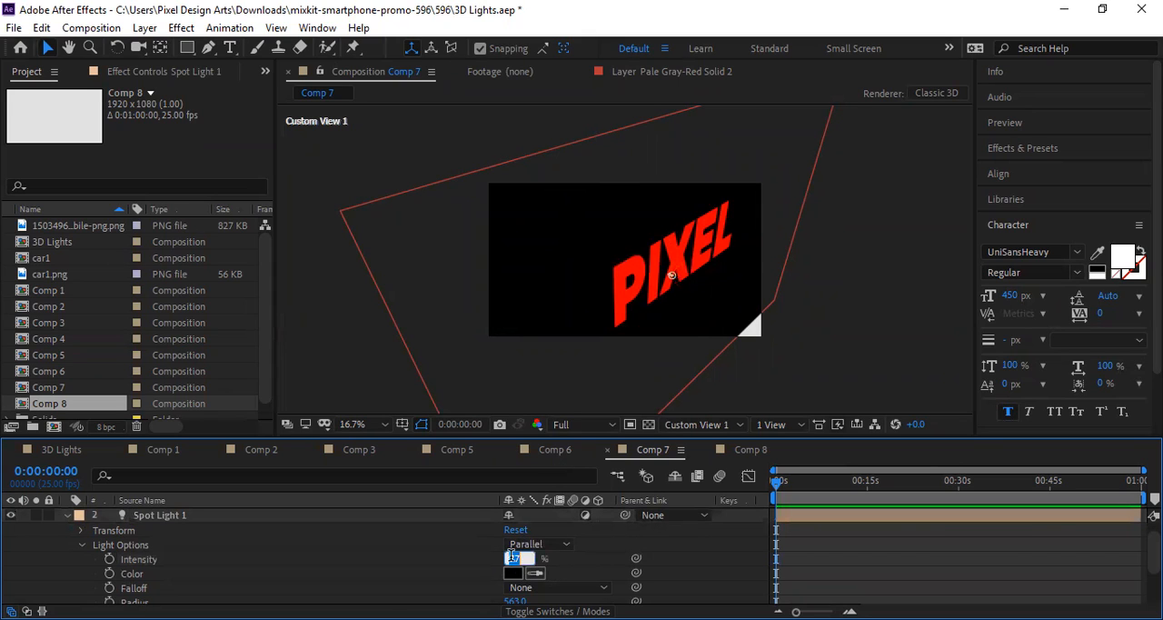
pyautogui.write('100')
pyautogui.press('Return')
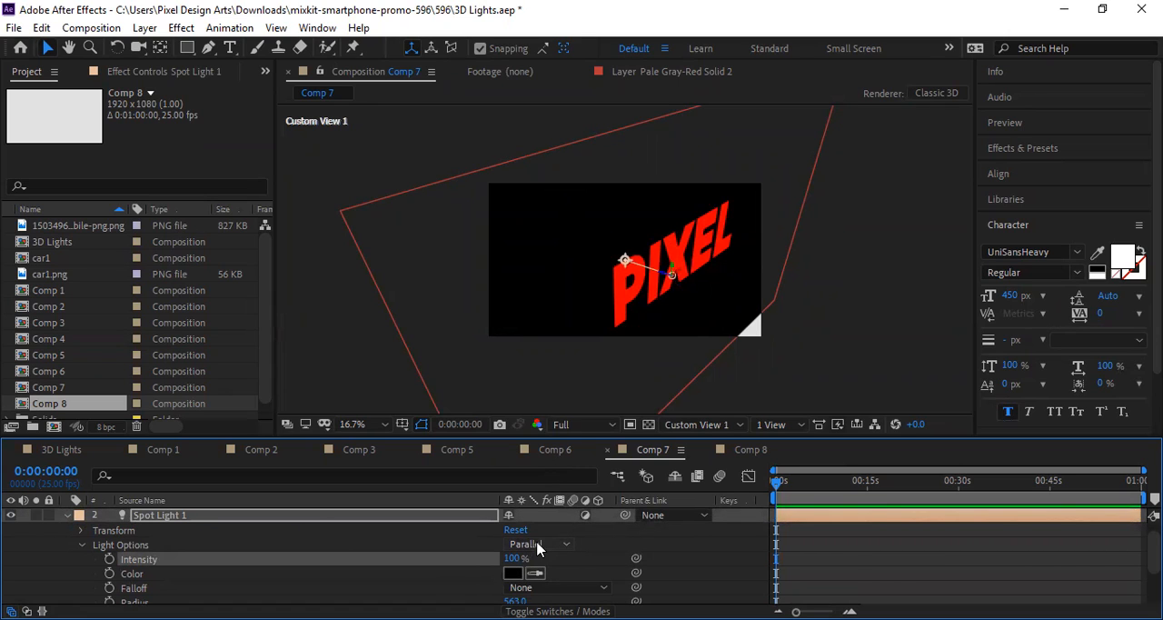
pyautogui.click(561, 537)
pyautogui.click(561, 527)
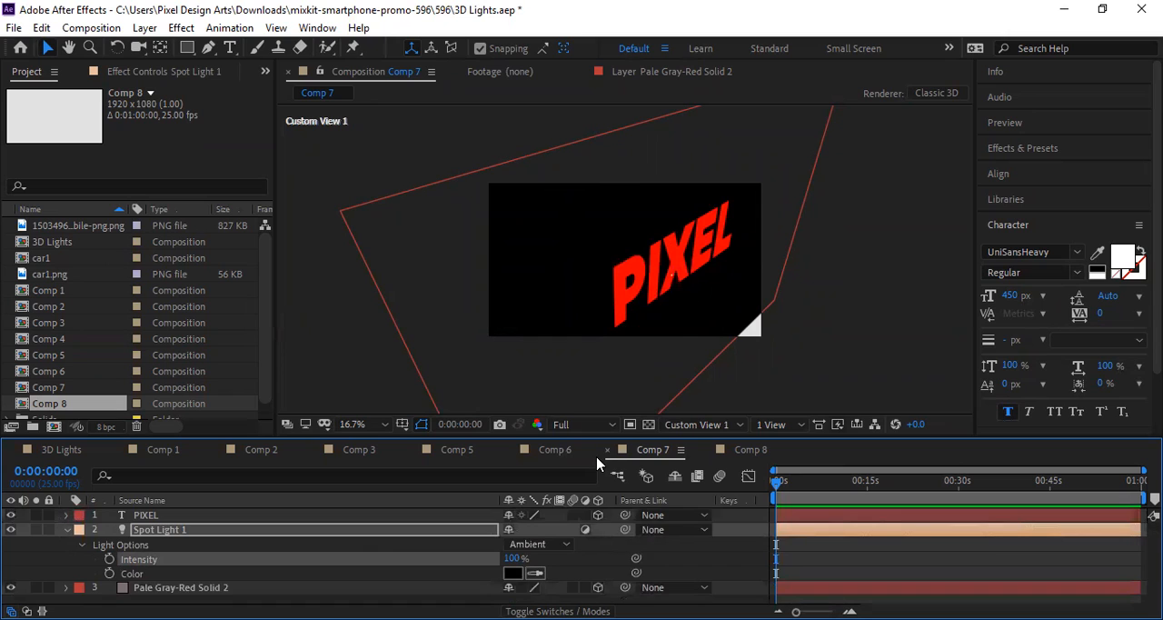
# Step: Undo the recent light type, intensity, transform and point of interest changes to Spot Light 1
pyautogui.hotkey('ctrl', 'z')
pyautogui.hotkey('ctrl', 'z')
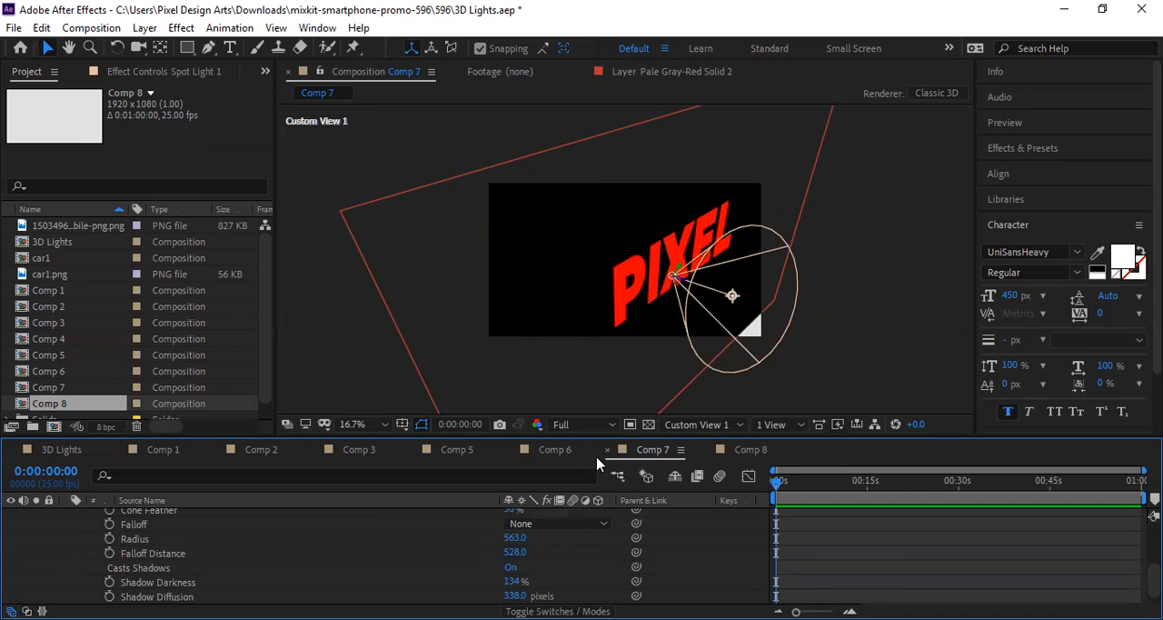
pyautogui.hotkey('ctrl', 'z')
pyautogui.click(684, 396)
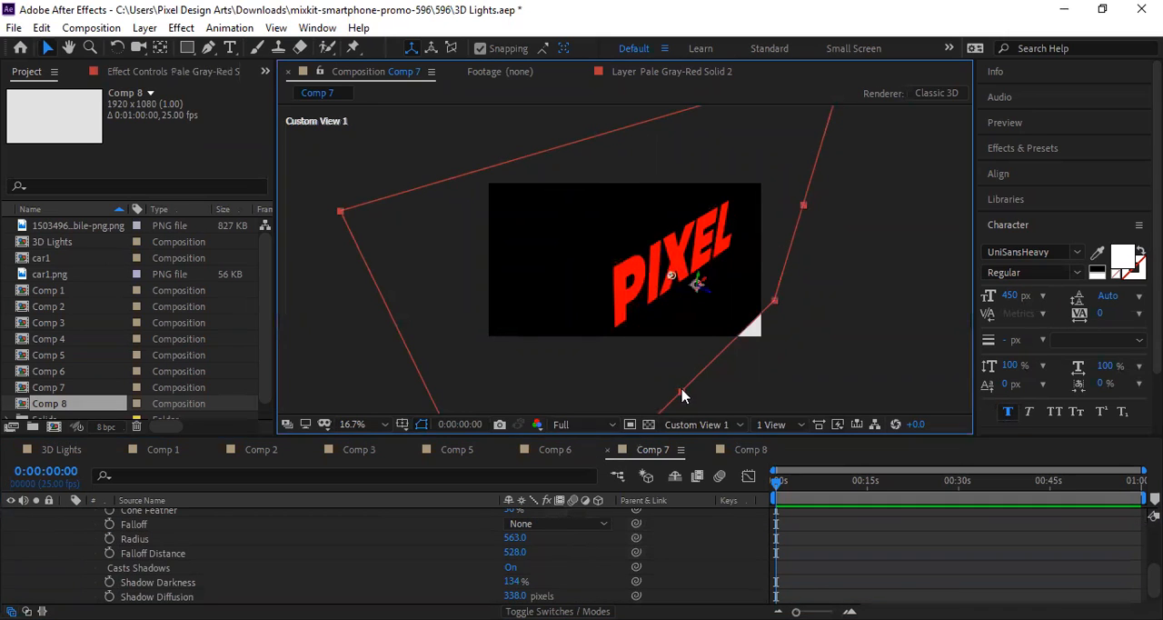
pyautogui.hotkey('ctrl', 'z')
pyautogui.hotkey('ctrl', 'z')
pyautogui.hotkey('ctrl', 'z')
pyautogui.hotkey('ctrl', 'z')
# Step: Shrink the height of the Pale Gray-Red solid behind the PIXEL text and collapse Spot Light 1's properties
pyautogui.click(779, 311)
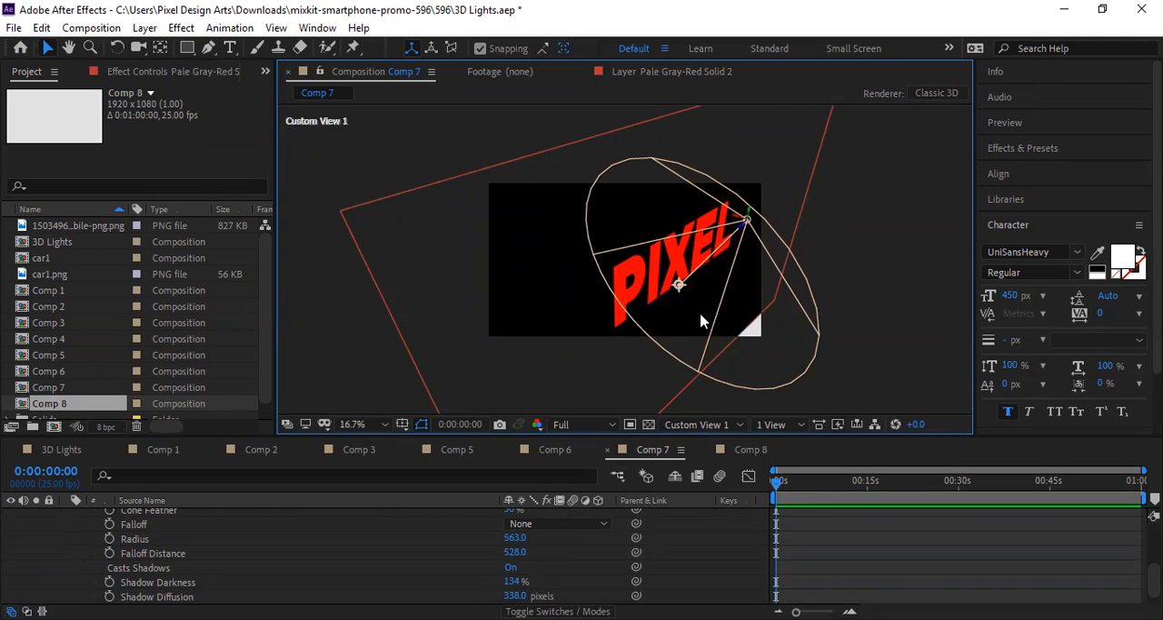
pyautogui.moveTo(592, 316); pyautogui.dragTo(696, 313)
pyautogui.moveTo(668, 399); pyautogui.dragTo(669, 376)
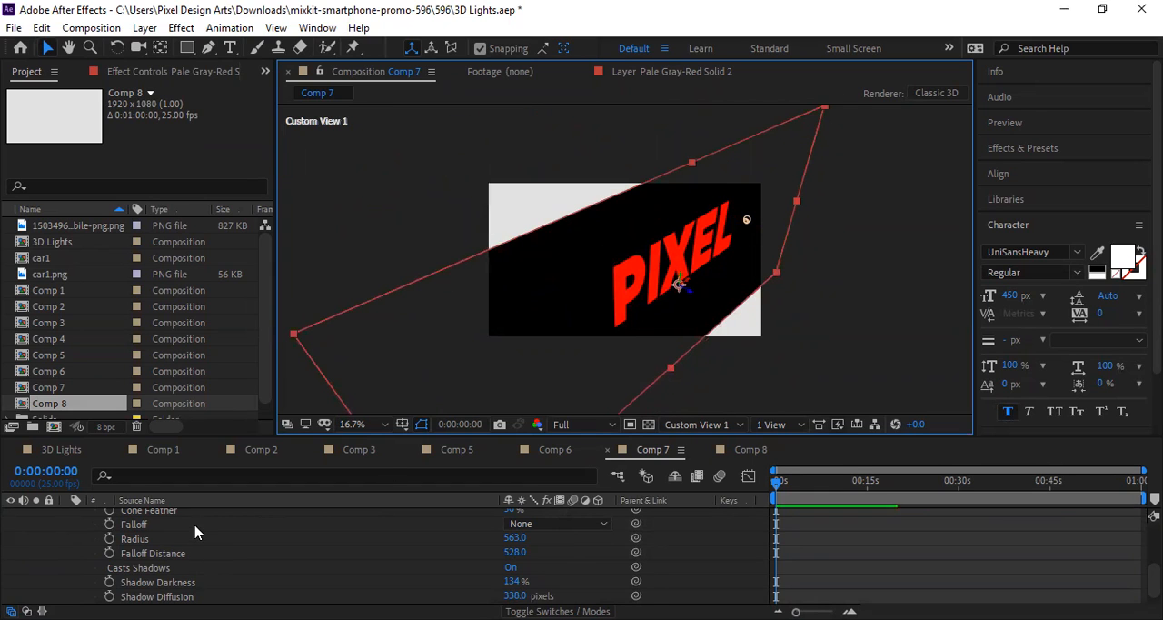
pyautogui.scroll(3, 197, 531)
pyautogui.click(67, 531)
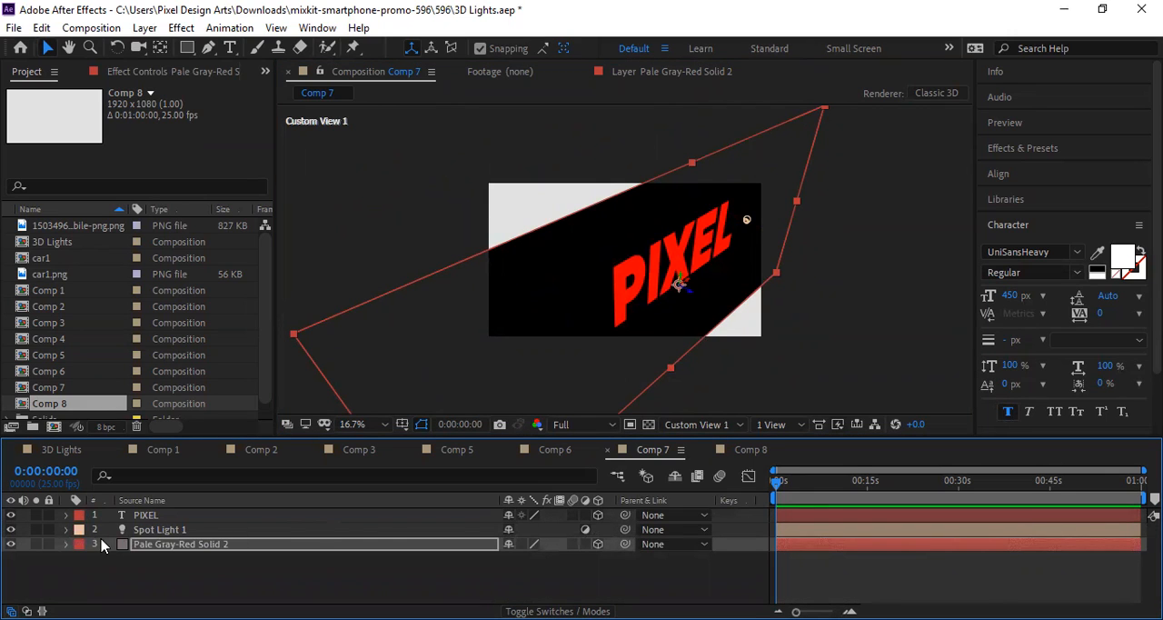
# Step: Change the light type of Spot Light 1 in Comp 7 to Parallel and reset the light's transform
pyautogui.click(163, 530)
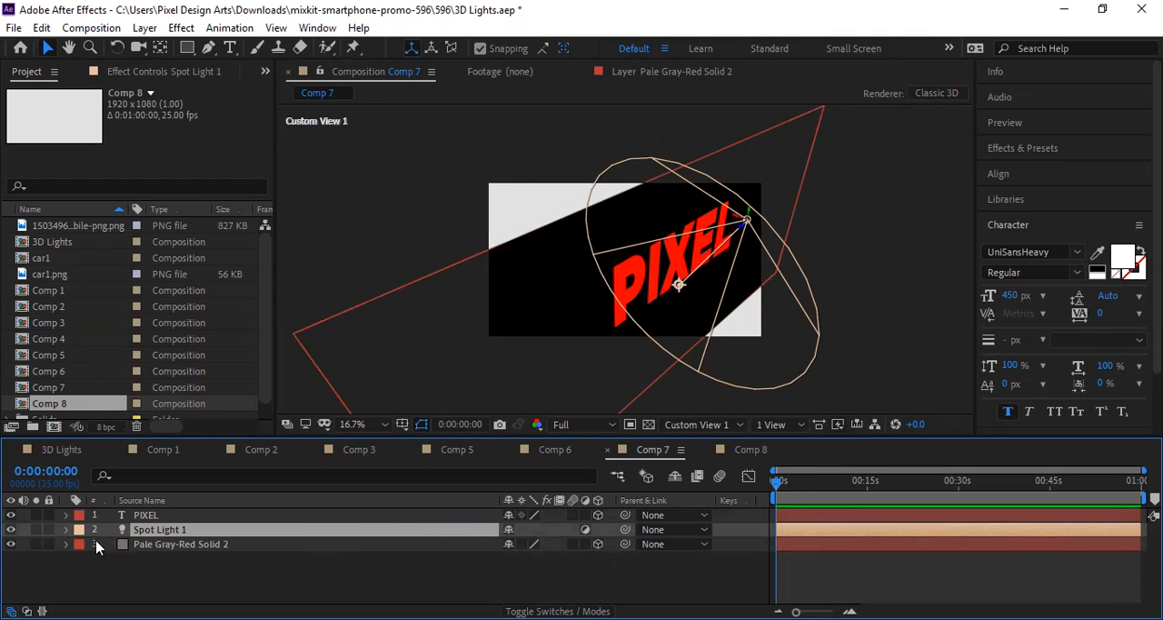
pyautogui.click(65, 530)
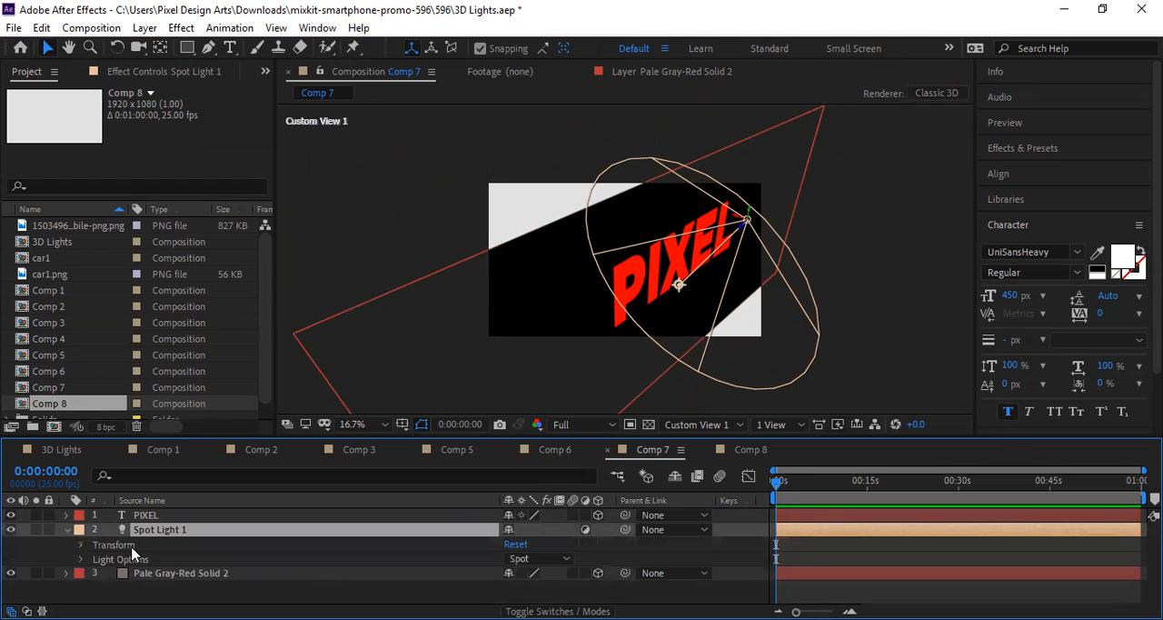
pyautogui.click(519, 562)
pyautogui.click(540, 484)
pyautogui.click(517, 544)
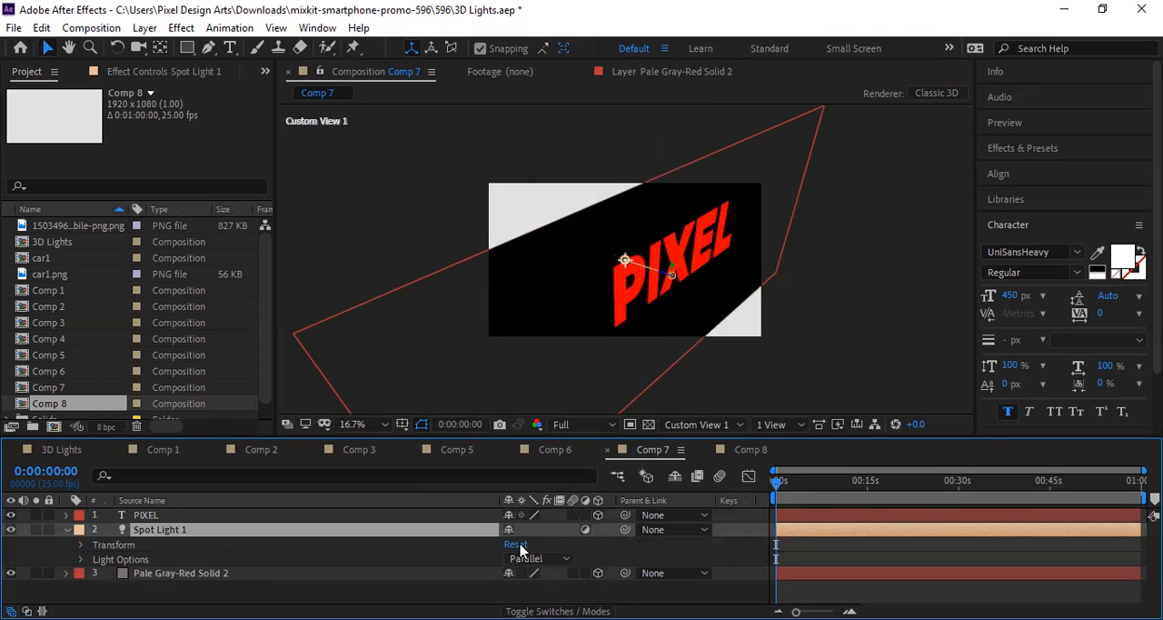
# Step: Change Spot Light 1's light type to Point and look through its light options
pyautogui.click(540, 563)
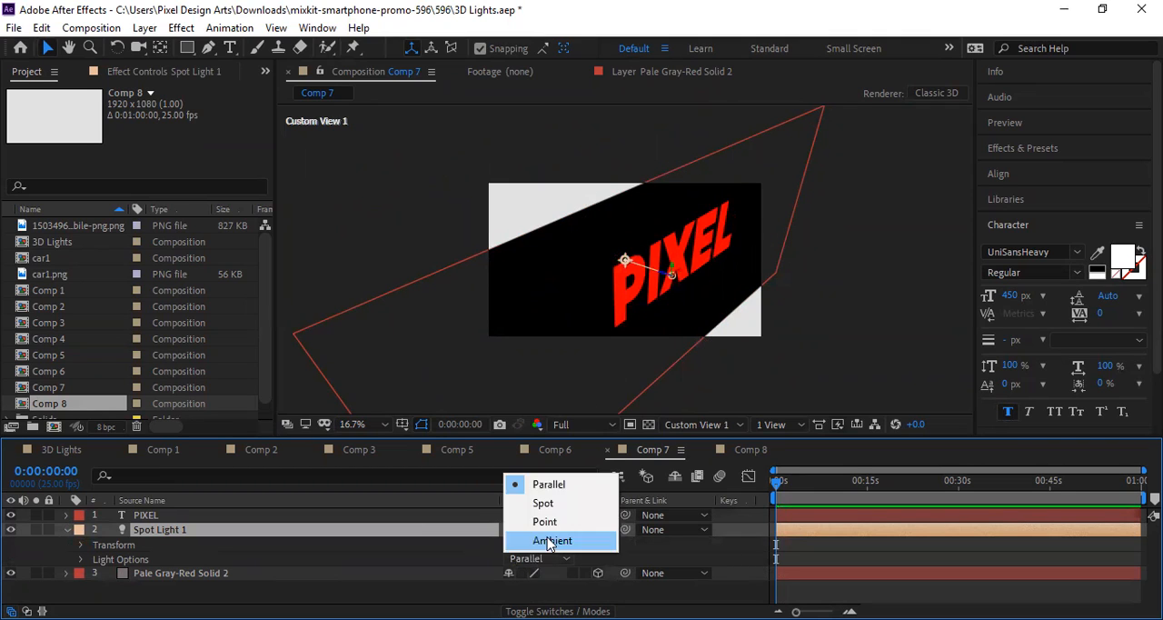
pyautogui.click(542, 521)
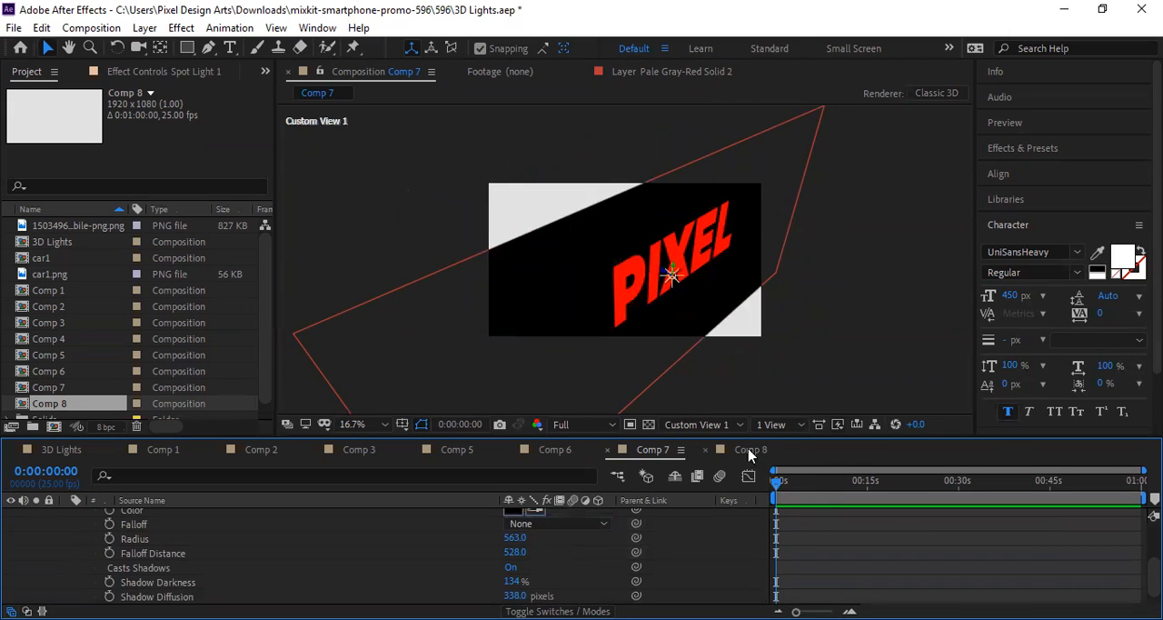
pyautogui.scroll(3, 532, 566)
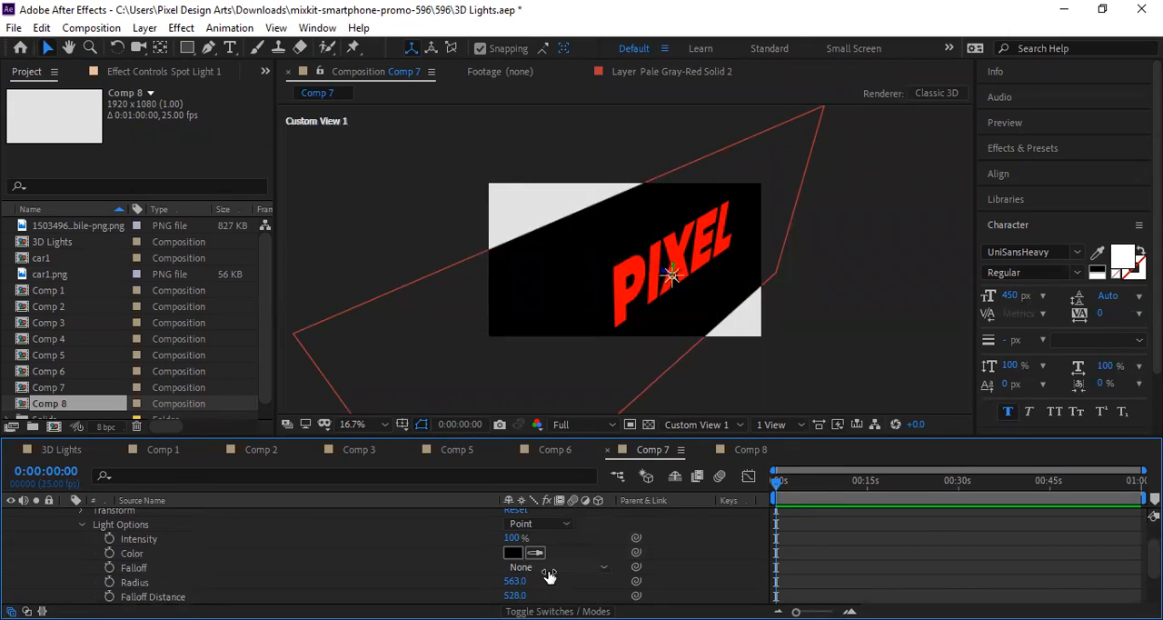
pyautogui.scroll(-1, 532, 572)
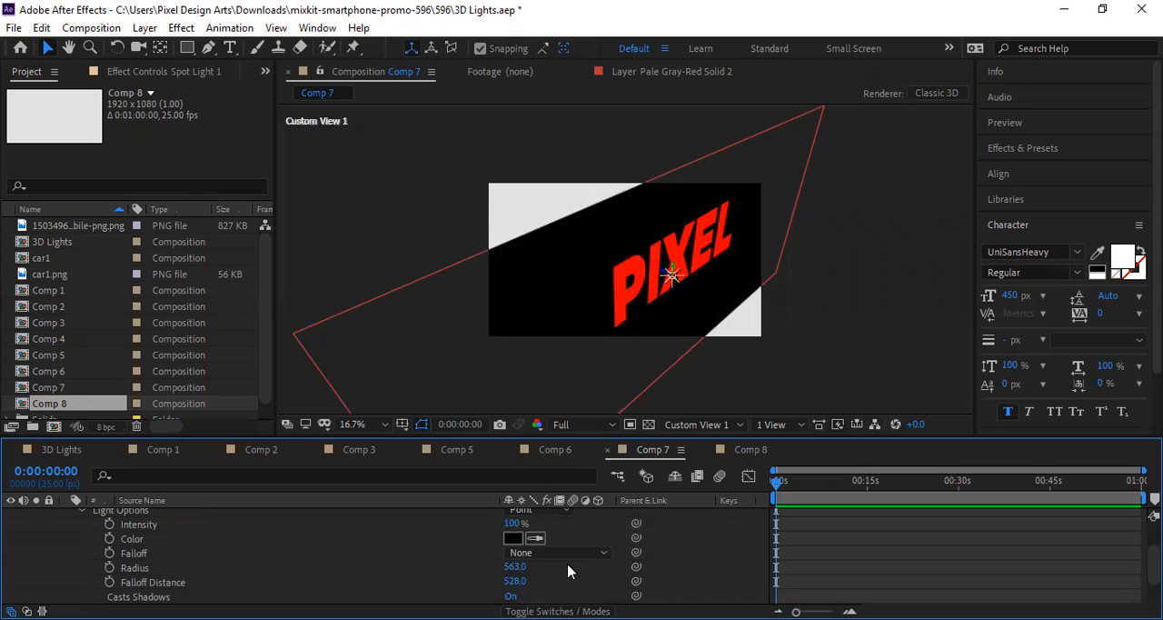
pyautogui.scroll(4, 545, 582)
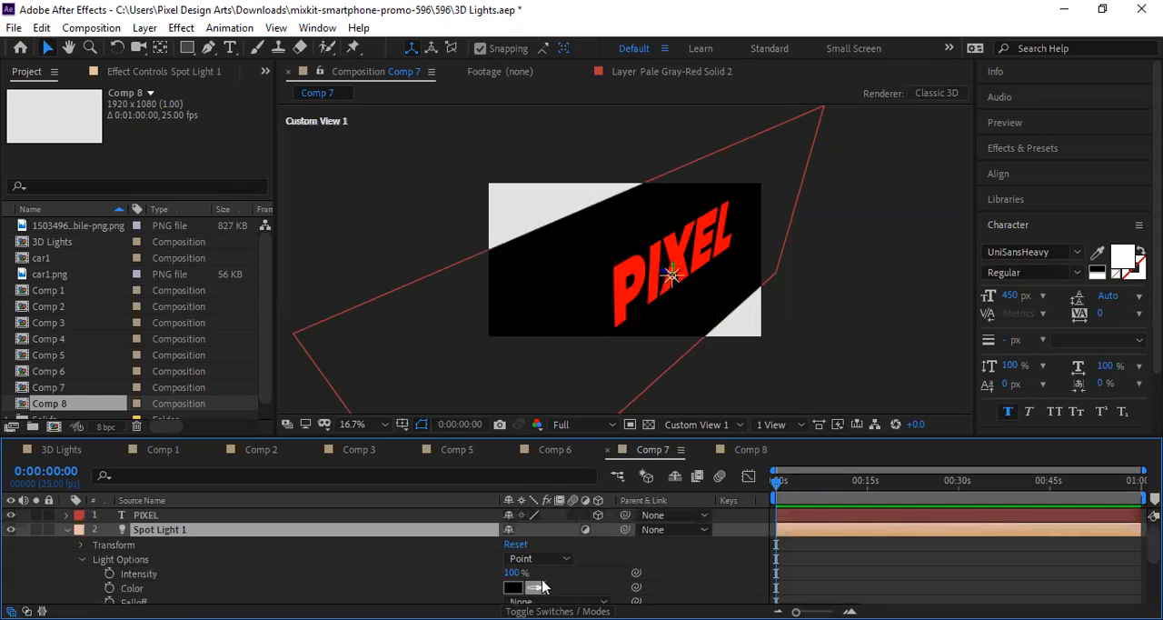
# Step: Open Comp 6, change Spot Light 1's light type to Parallel, and select the light beside the phone
pyautogui.click(557, 452)
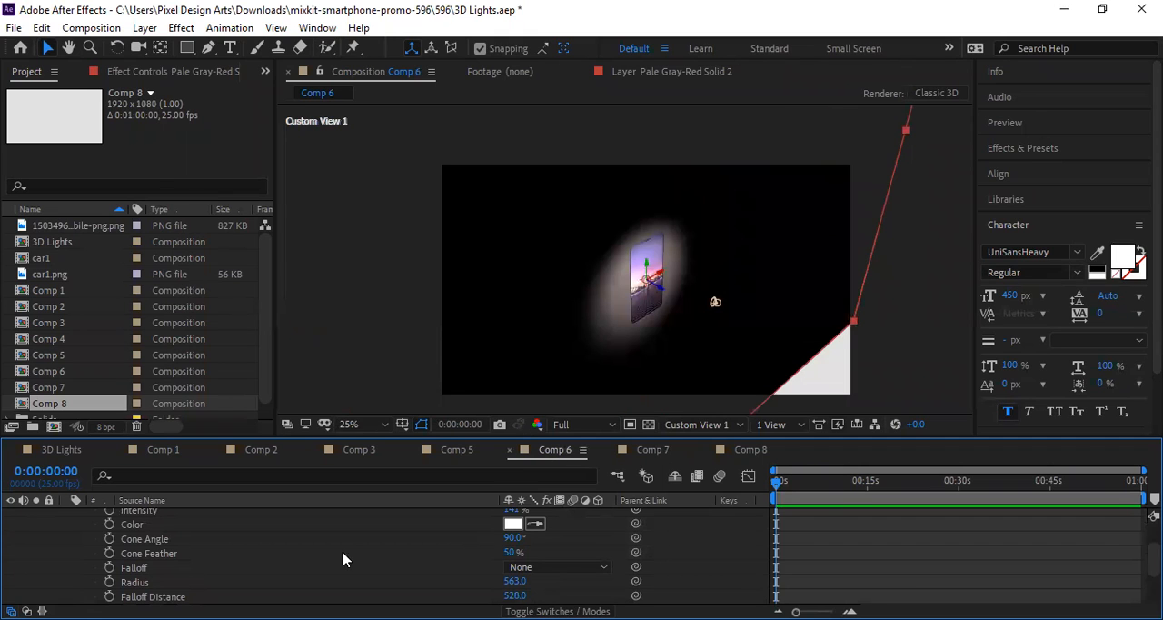
pyautogui.scroll(2, 543, 564)
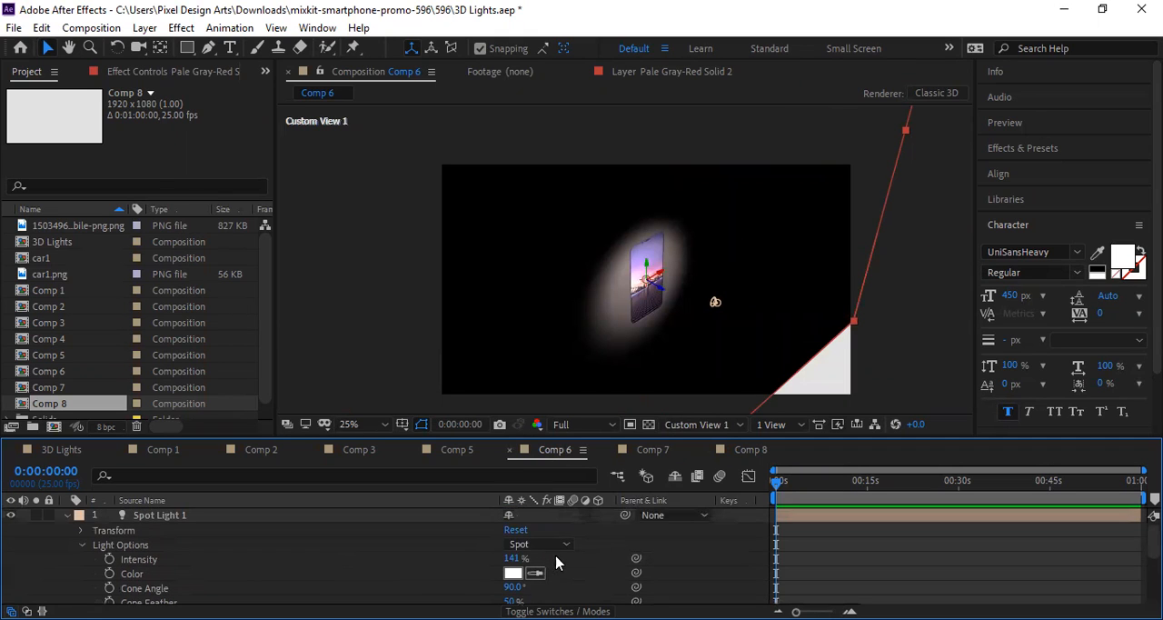
pyautogui.click(540, 545)
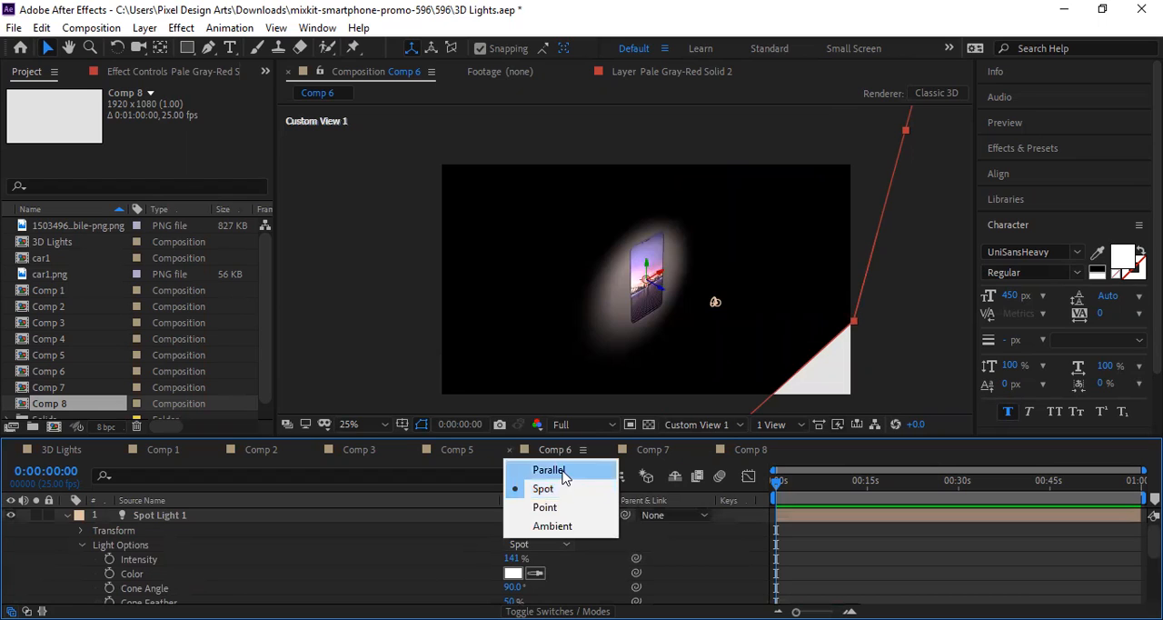
pyautogui.click(549, 470)
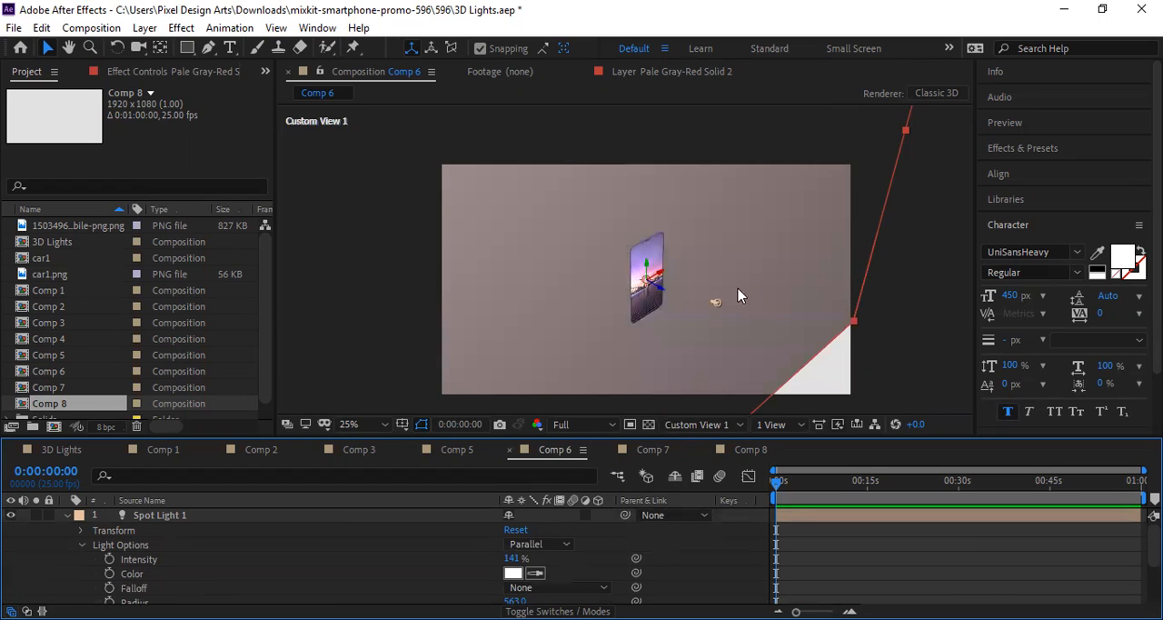
pyautogui.click(717, 302)
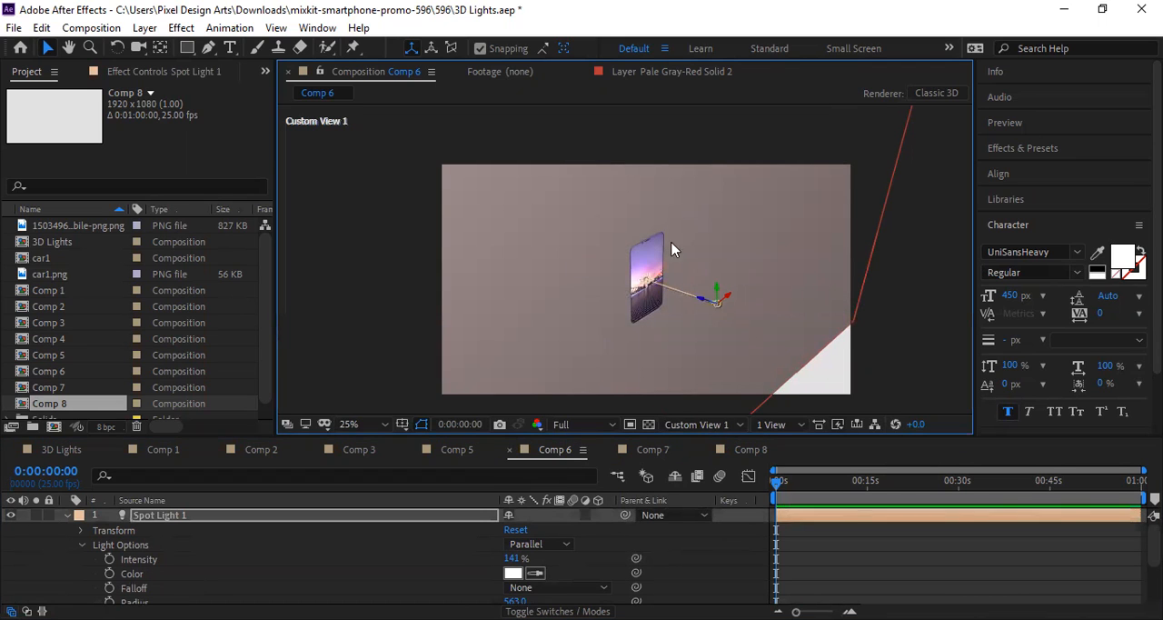
# Step: Lower the parallel light's intensity to 53%, shift the light beside the phone, and move its point of interest to the phone's upper-left corner
pyautogui.moveTo(515, 558); pyautogui.dragTo(454, 568)
pyautogui.moveTo(721, 304); pyautogui.dragTo(759, 338)
pyautogui.moveTo(651, 277); pyautogui.dragTo(628, 247)
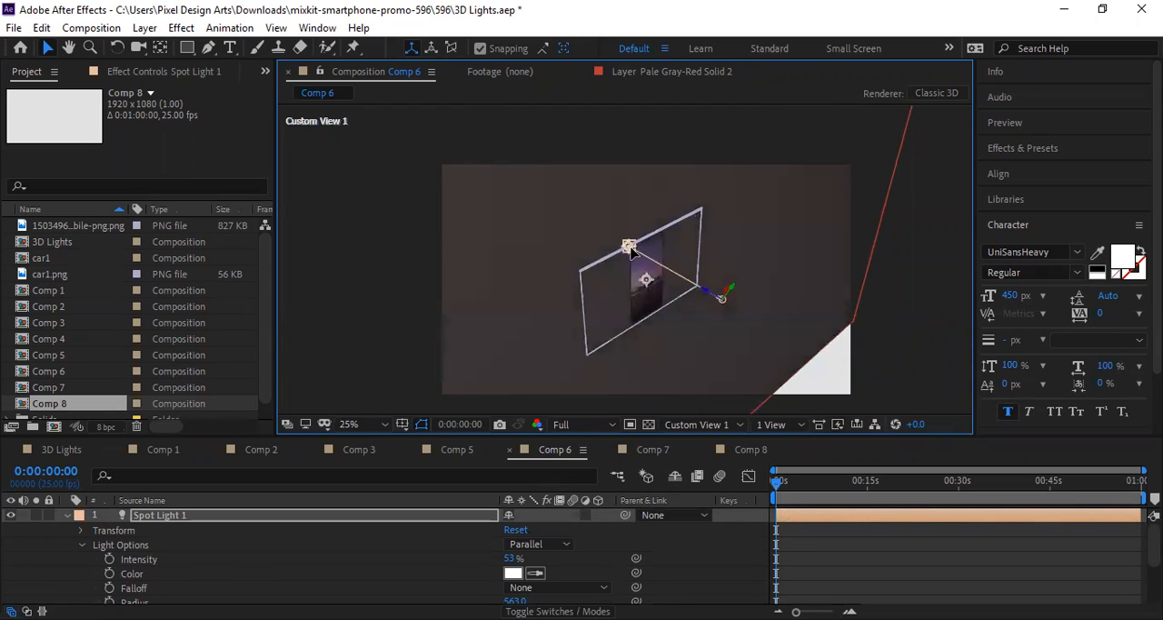
# Step: Change Spot Light 1's light type to Ambient and set its intensity to 84%
pyautogui.click(544, 544)
pyautogui.click(566, 529)
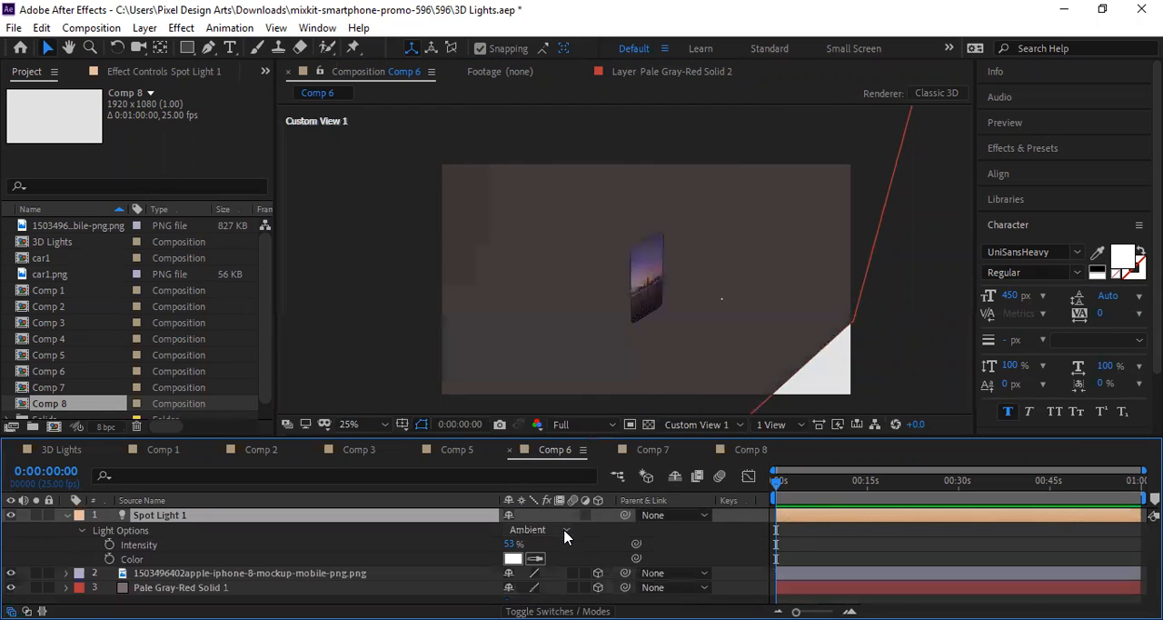
pyautogui.moveTo(513, 545); pyautogui.dragTo(537, 539)
# Step: Change Spot Light 1's light type to Spot and reposition the light and its point of interest so the cone surrounds the phone
pyautogui.click(538, 529)
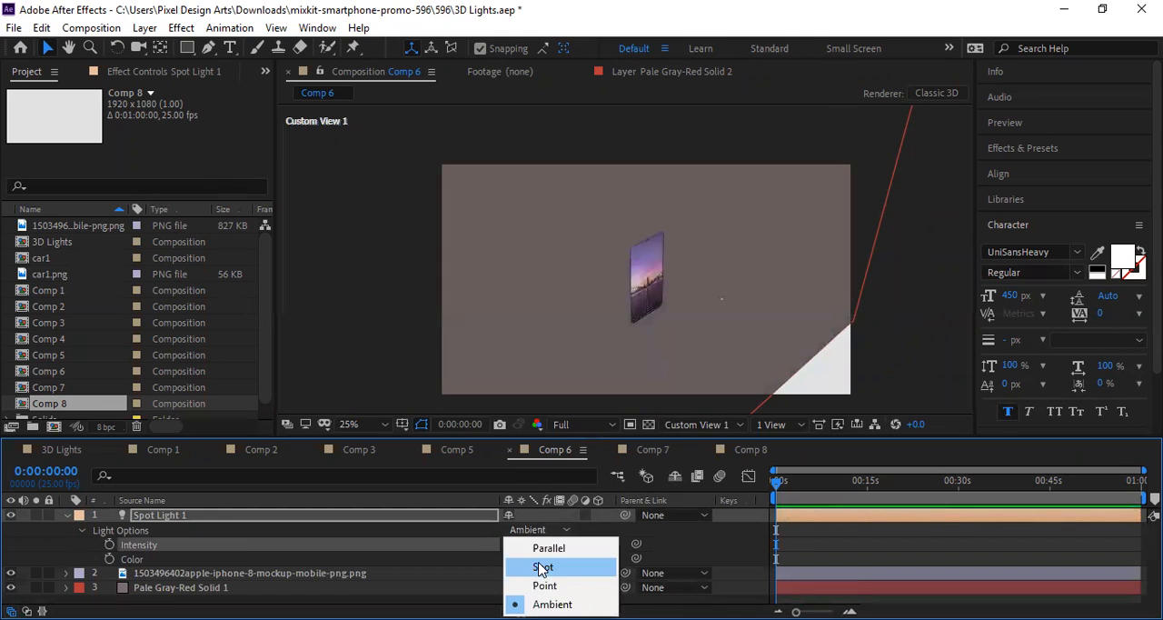
pyautogui.click(543, 568)
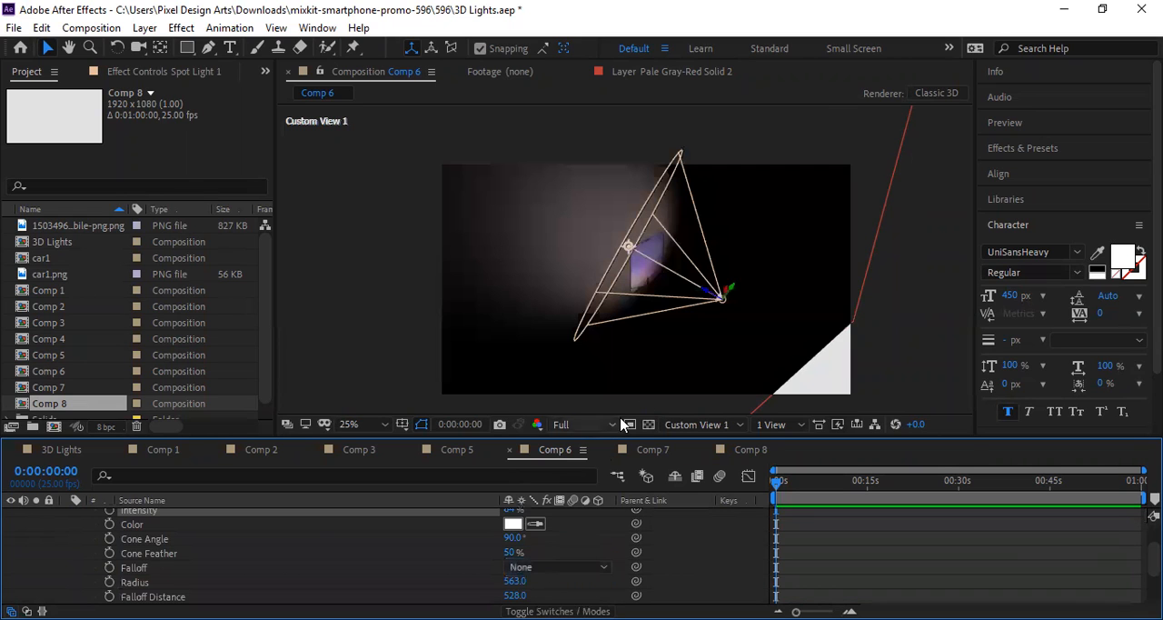
pyautogui.moveTo(722, 298); pyautogui.dragTo(823, 332)
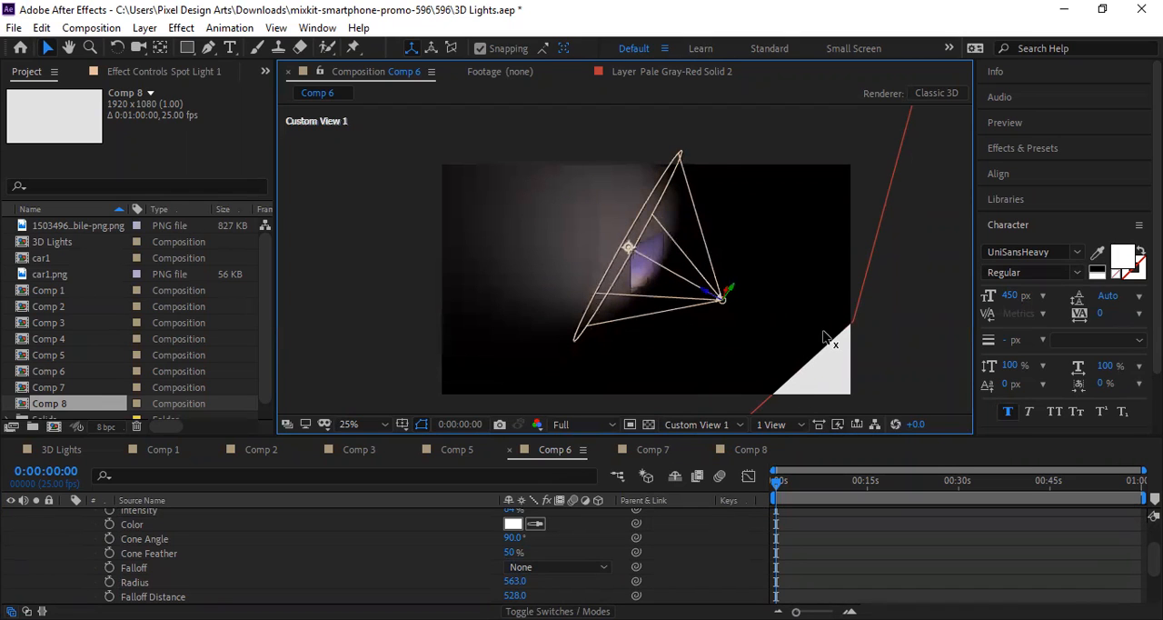
pyautogui.moveTo(648, 271)
pyautogui.mouseDown()
pyautogui.moveTo(681, 289)
pyautogui.moveTo(668, 253)
pyautogui.mouseUp()
pyautogui.hotkey('ctrl', 'z')
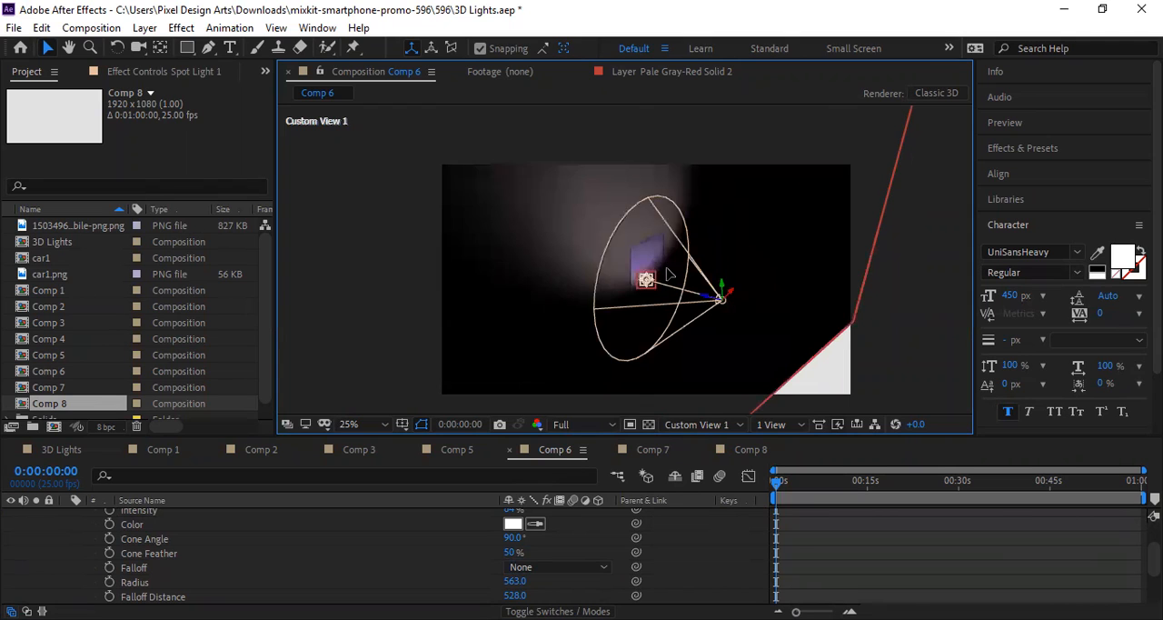
pyautogui.moveTo(726, 299); pyautogui.dragTo(751, 308)
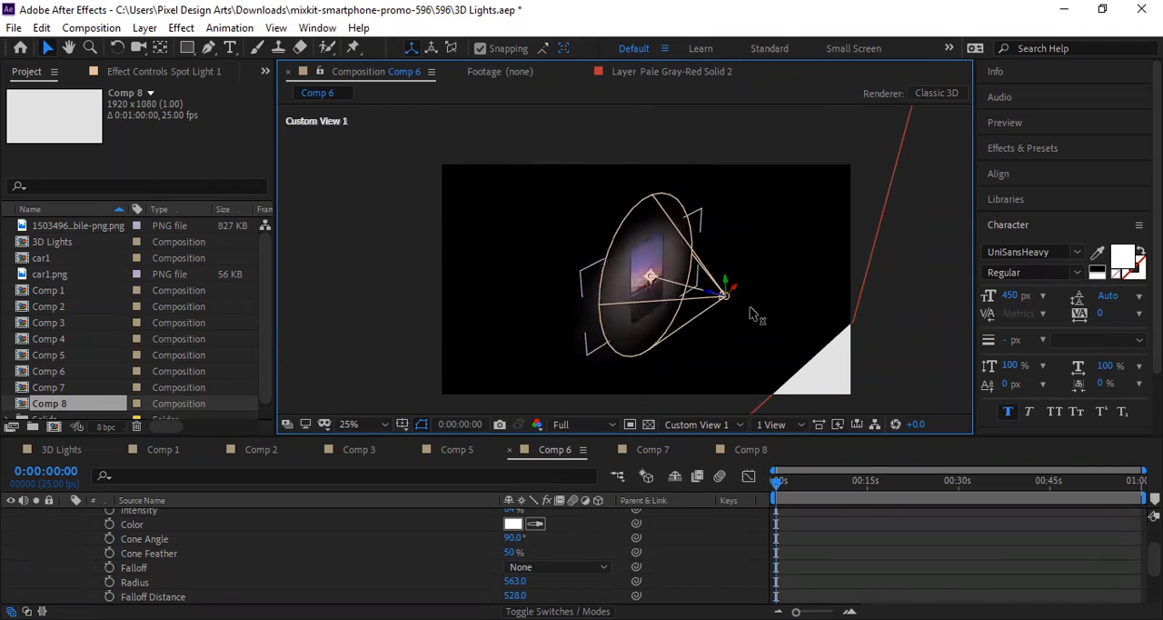
# Step: Compare the Ambient, Point and Spot light types on the phone, finishing with Spot Light 1 set to Parallel
pyautogui.scroll(2, 585, 535)
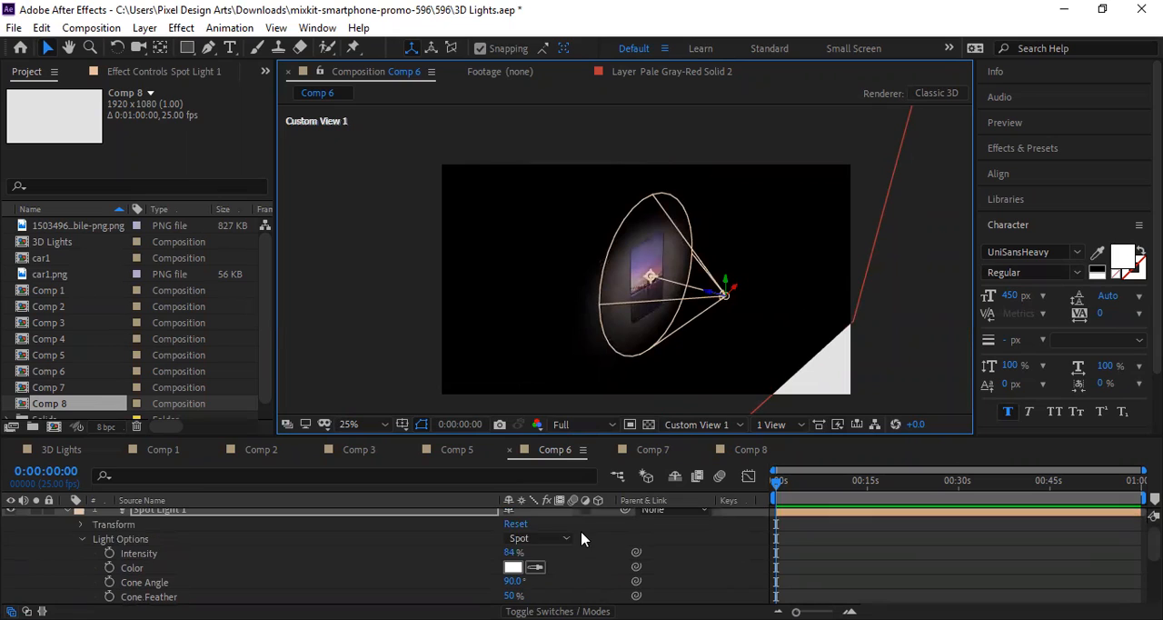
pyautogui.click(547, 541)
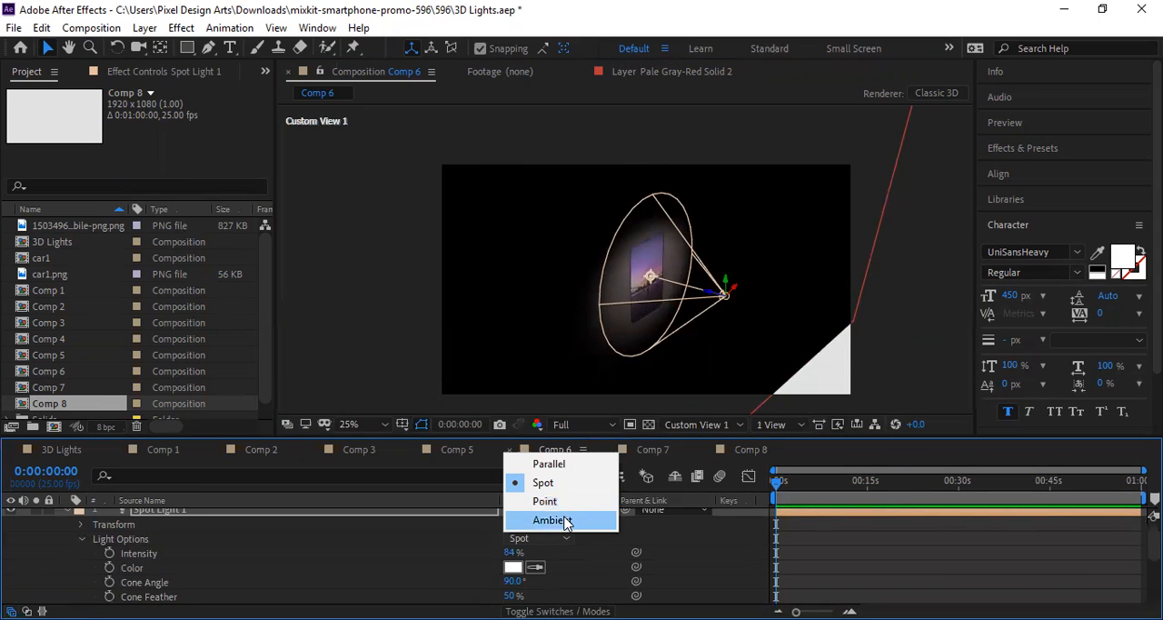
pyautogui.click(554, 519)
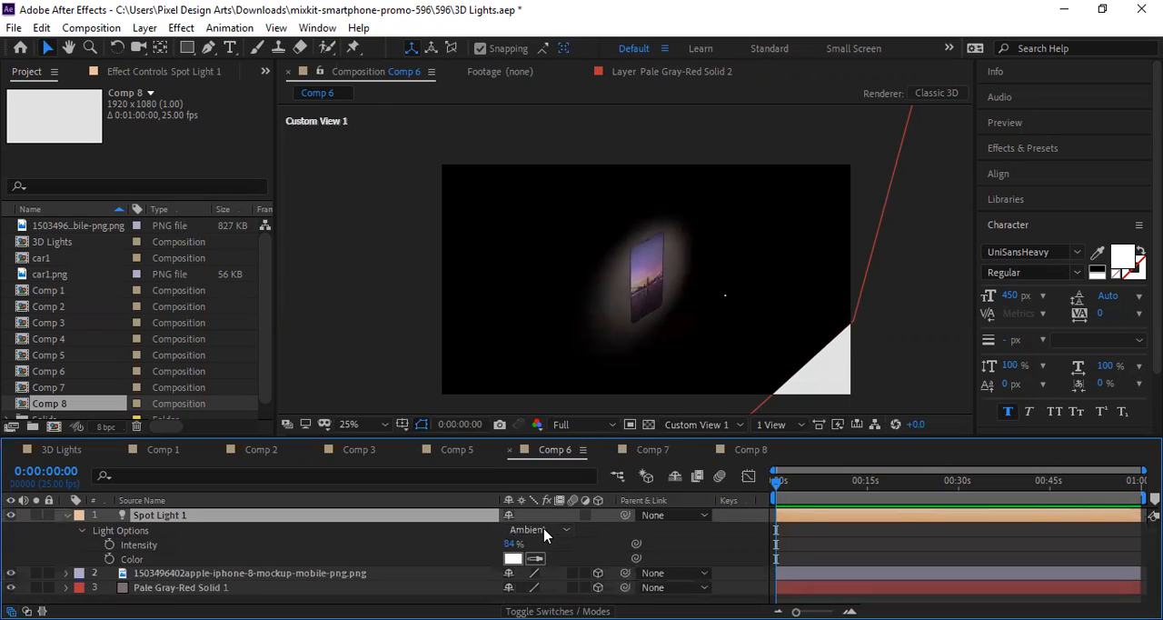
pyautogui.click(544, 531)
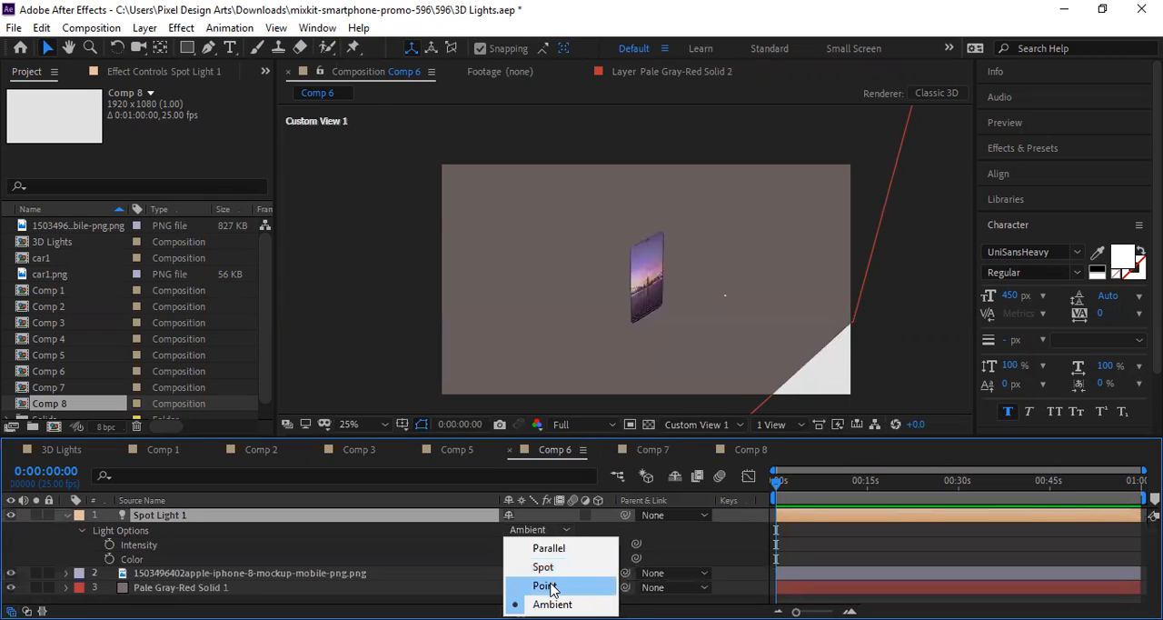
pyautogui.click(550, 587)
pyautogui.click(540, 524)
pyautogui.click(546, 558)
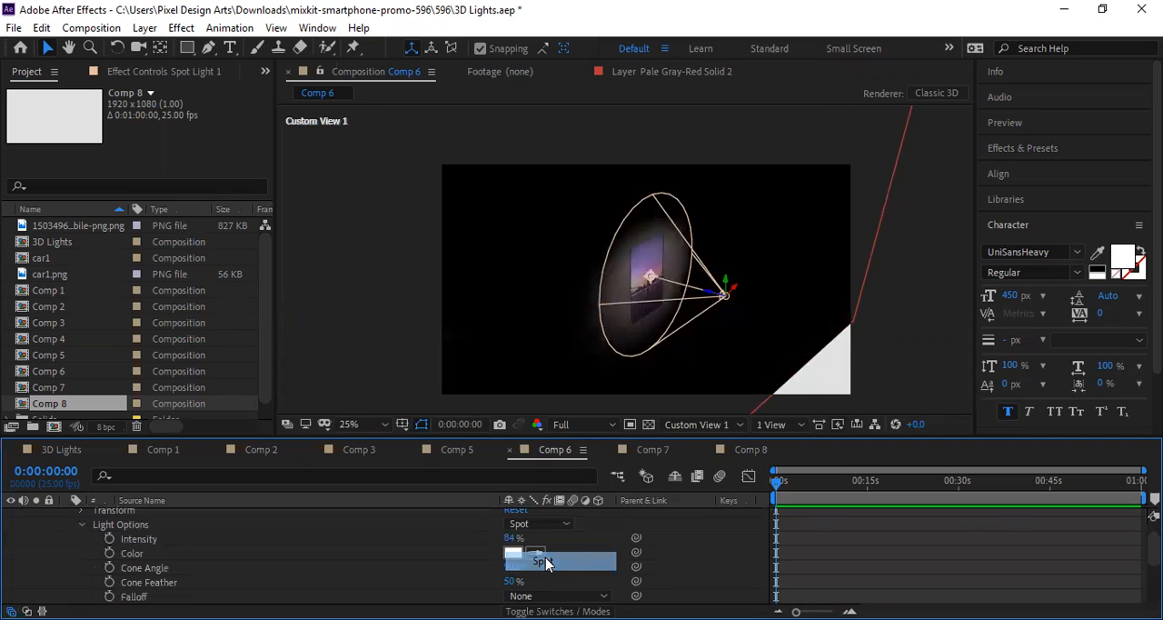
pyautogui.click(540, 524)
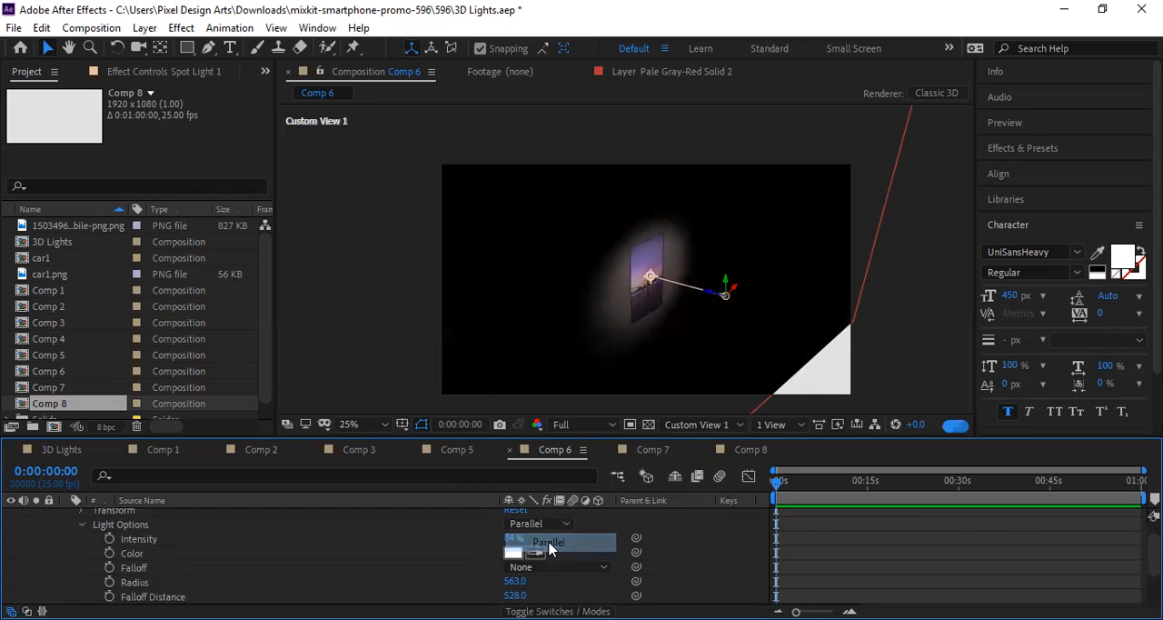
pyautogui.click(545, 544)
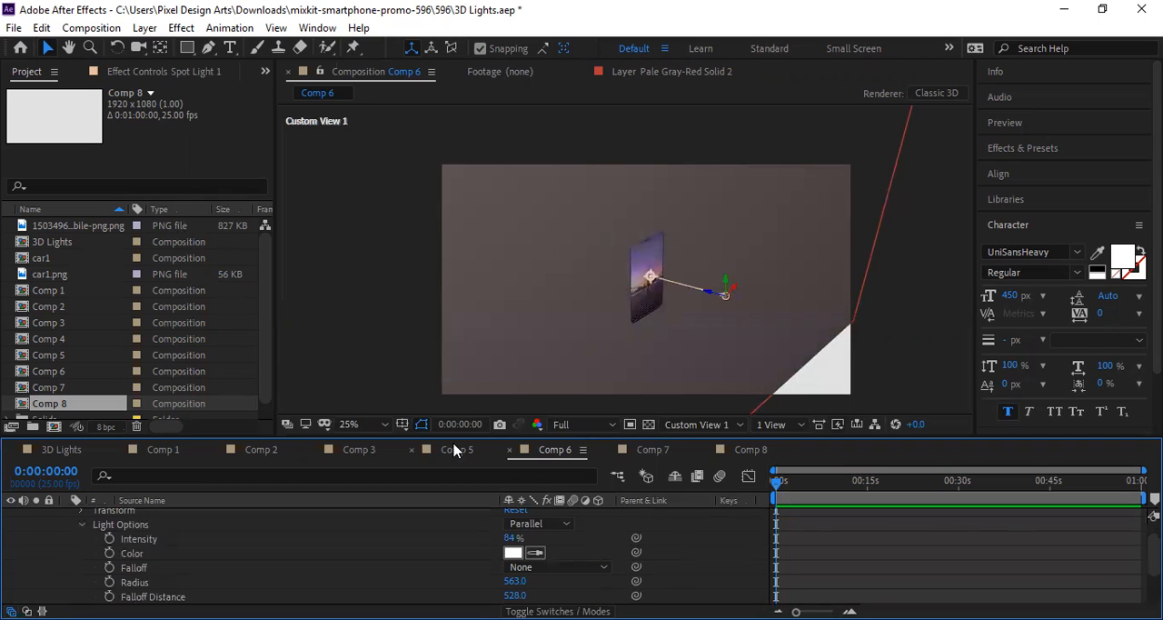
# Step: Open Comp 5 and view it in Custom View 1 and Custom View 2, finishing in the Front view
pyautogui.click(455, 450)
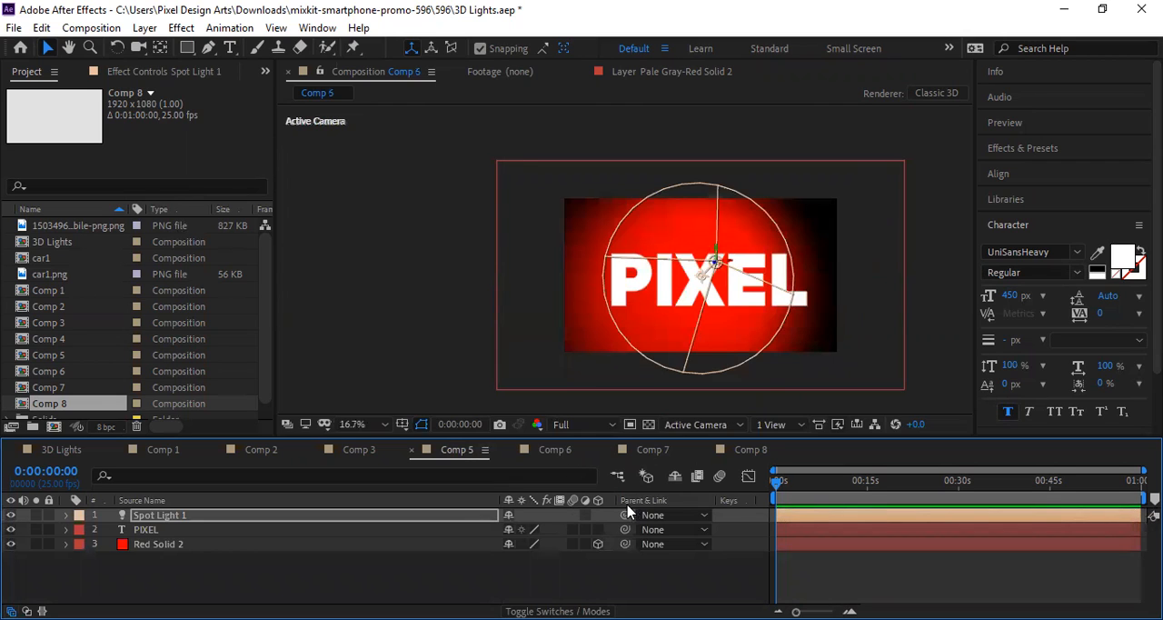
pyautogui.click(705, 425)
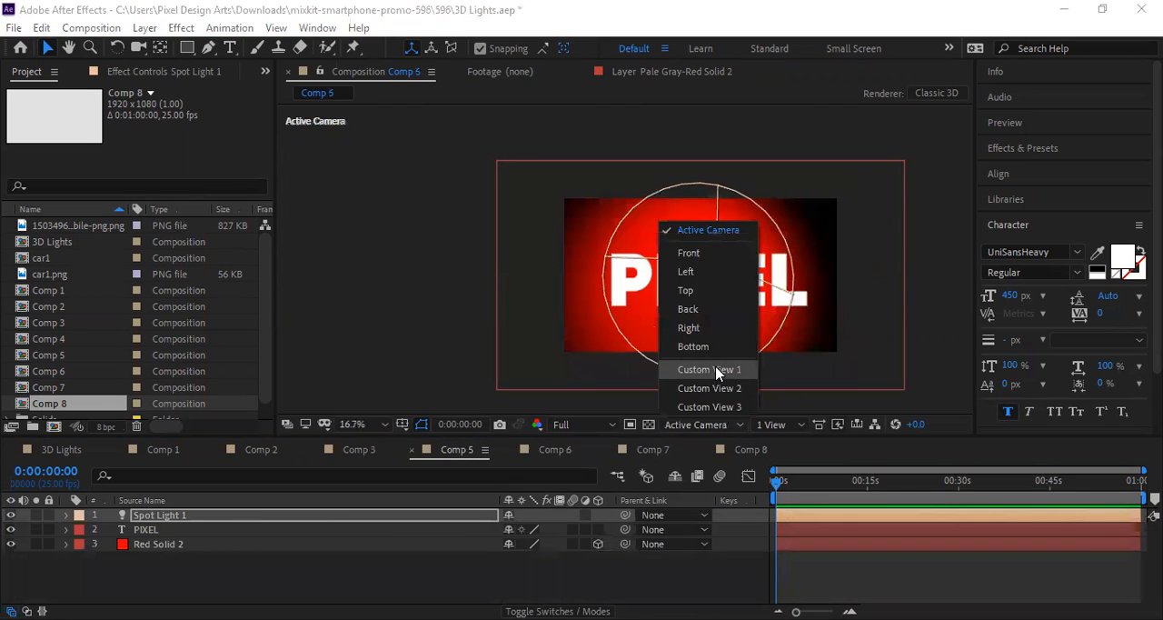
pyautogui.click(718, 371)
pyautogui.click(698, 422)
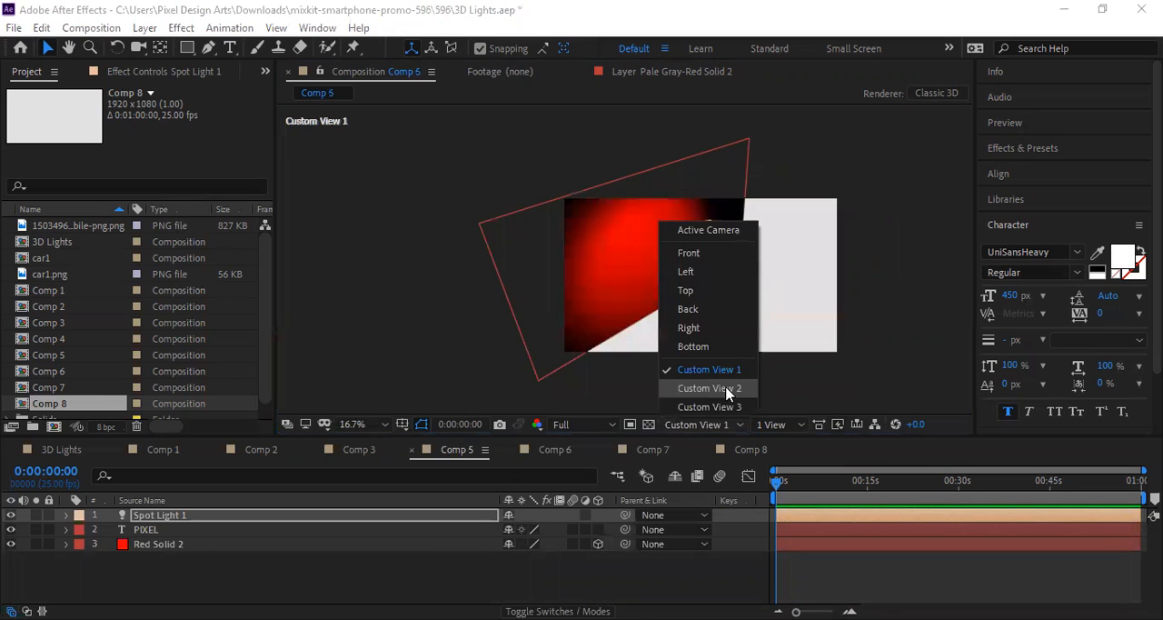
pyautogui.click(727, 387)
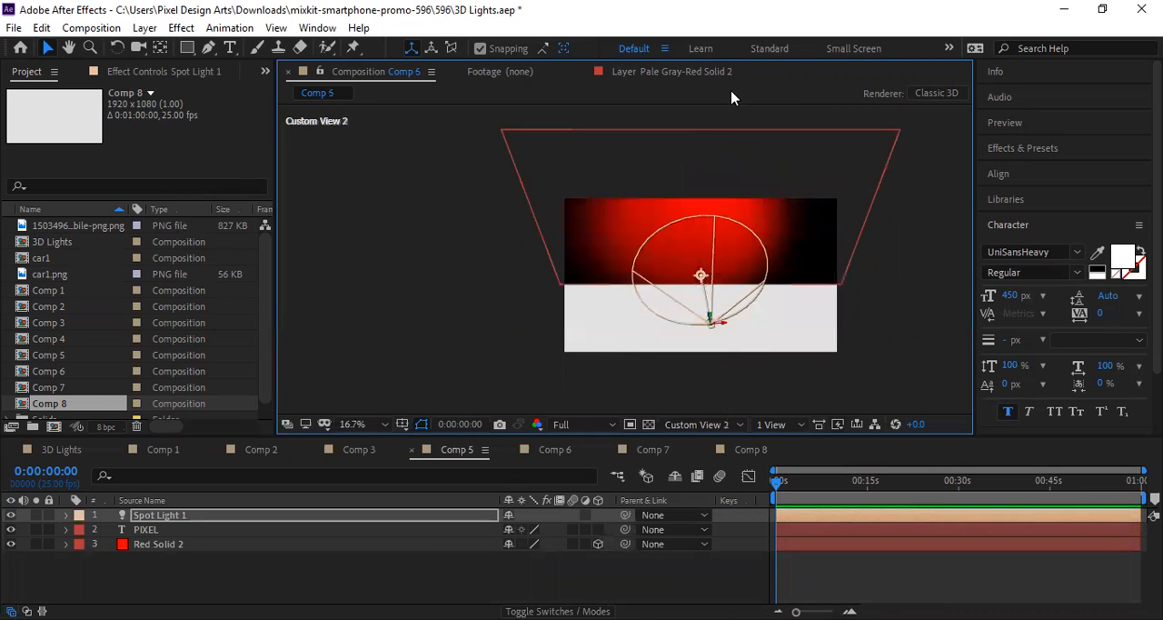
pyautogui.click(708, 426)
pyautogui.click(695, 260)
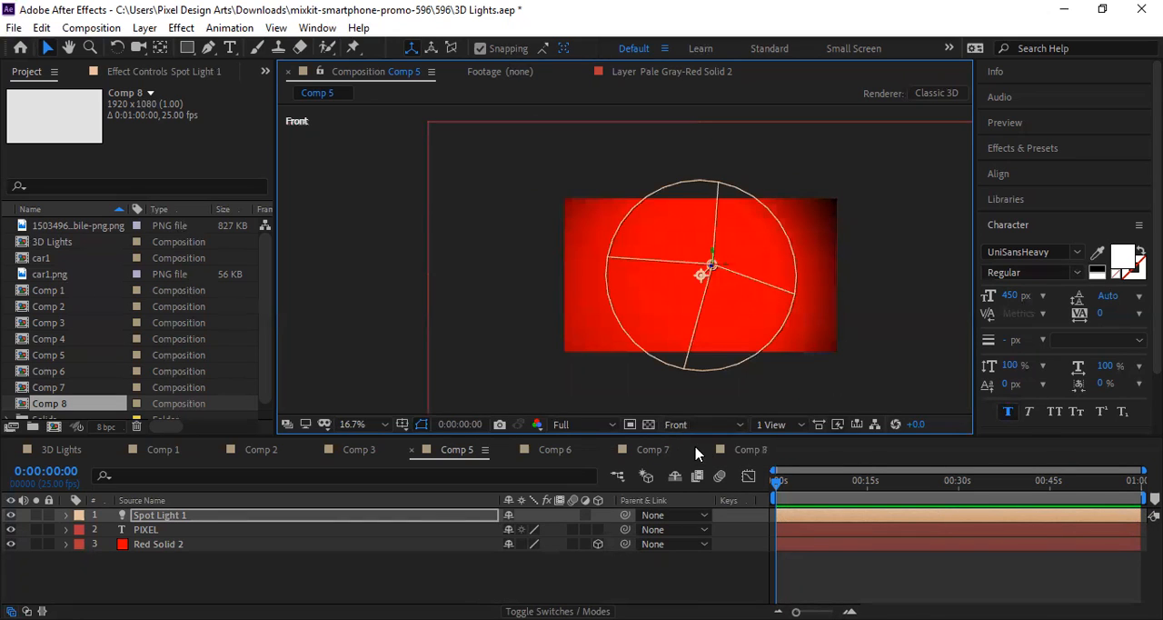
pyautogui.click(810, 446)
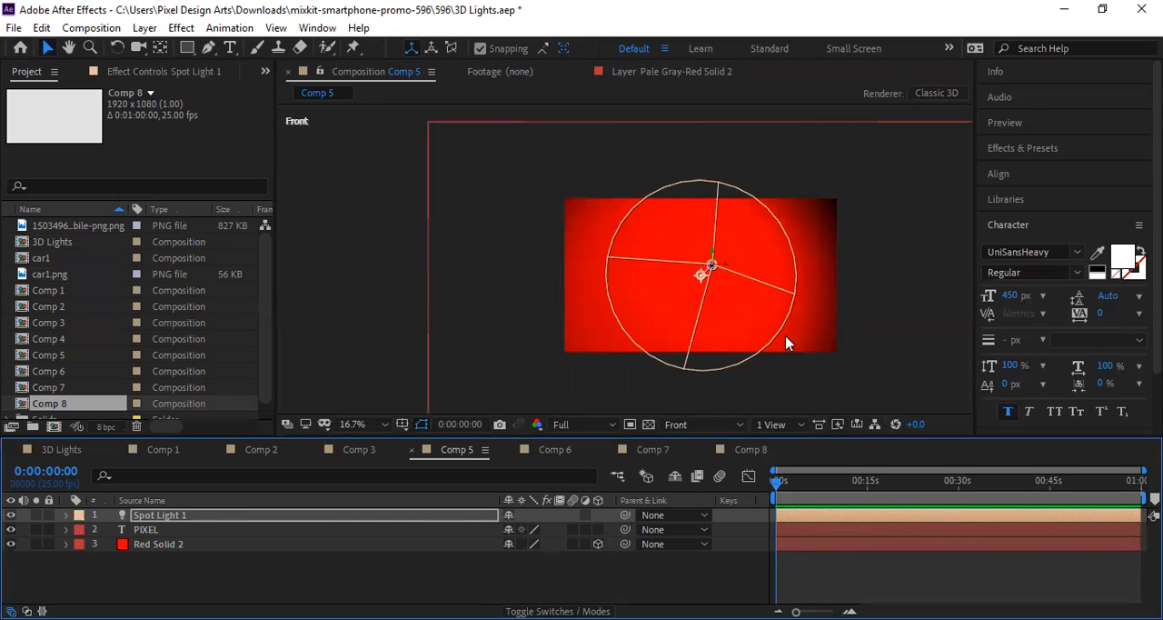
# Step: Toggle the PIXEL text layer's 3D switch on and off repeatedly to compare it with and without lighting
pyautogui.click(597, 531)
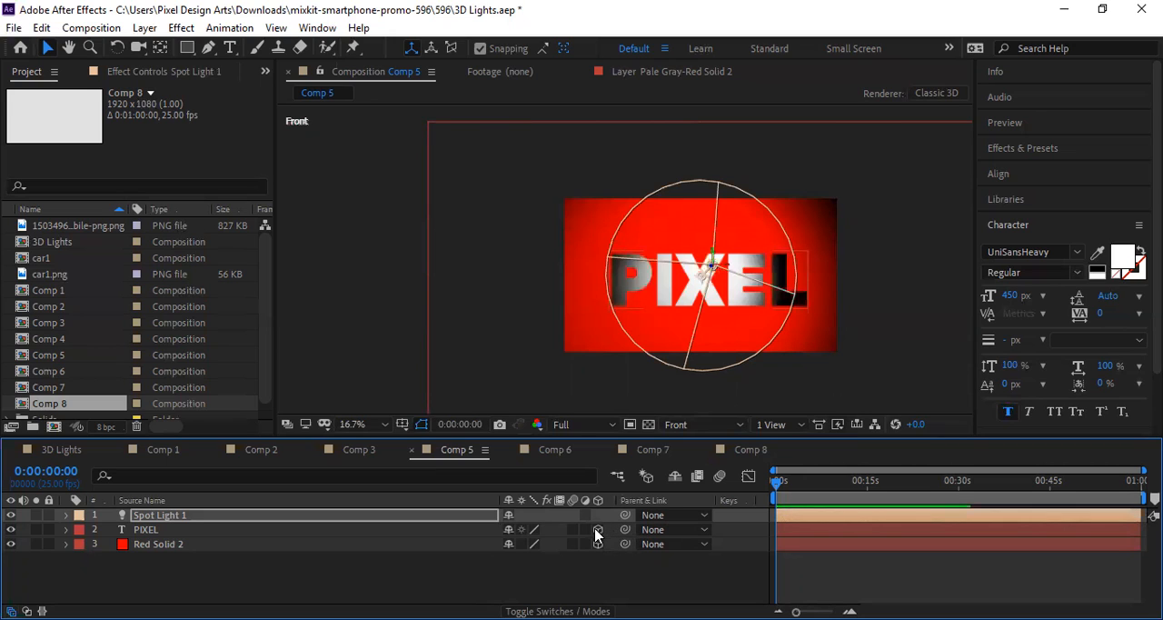
pyautogui.click(597, 533)
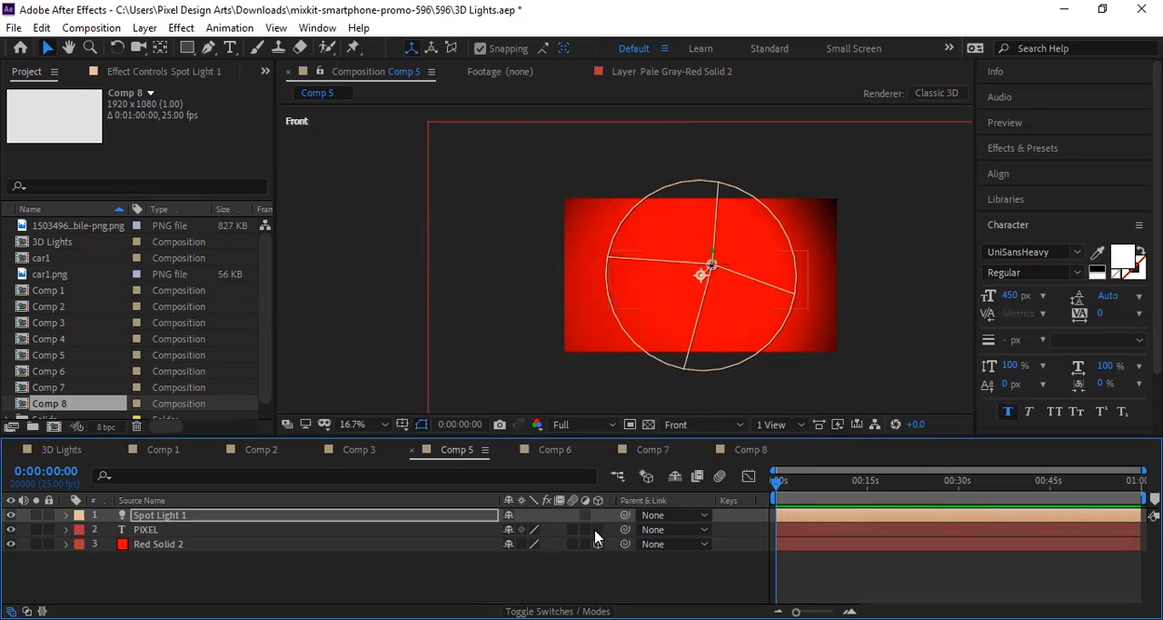
pyautogui.click(595, 531)
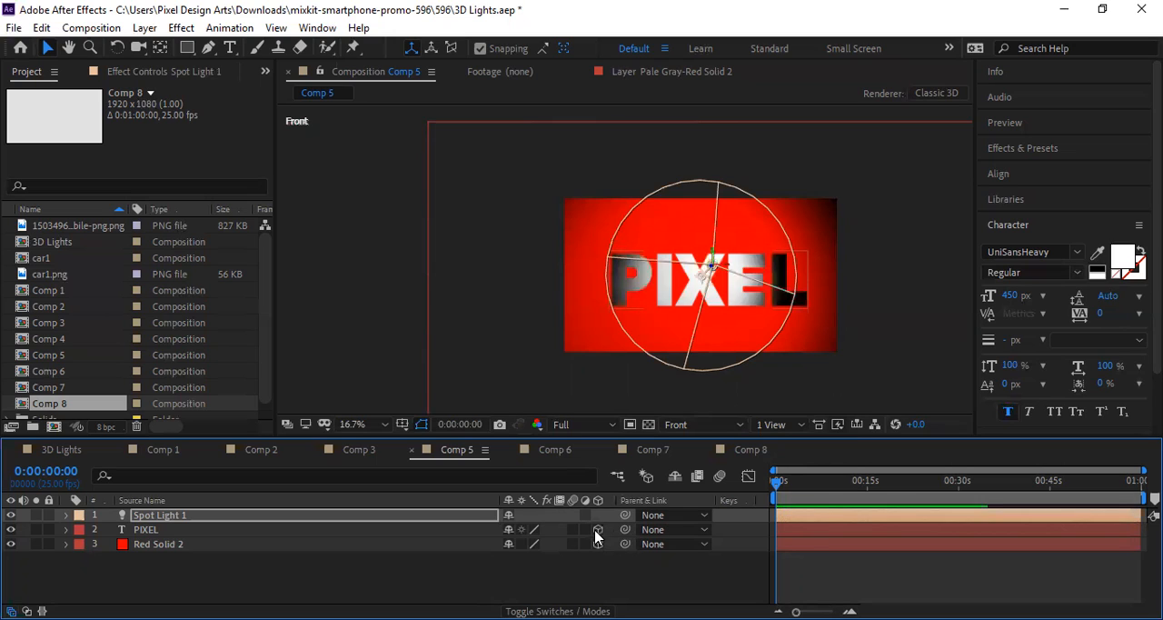
pyautogui.click(595, 532)
pyautogui.click(597, 531)
pyautogui.click(599, 530)
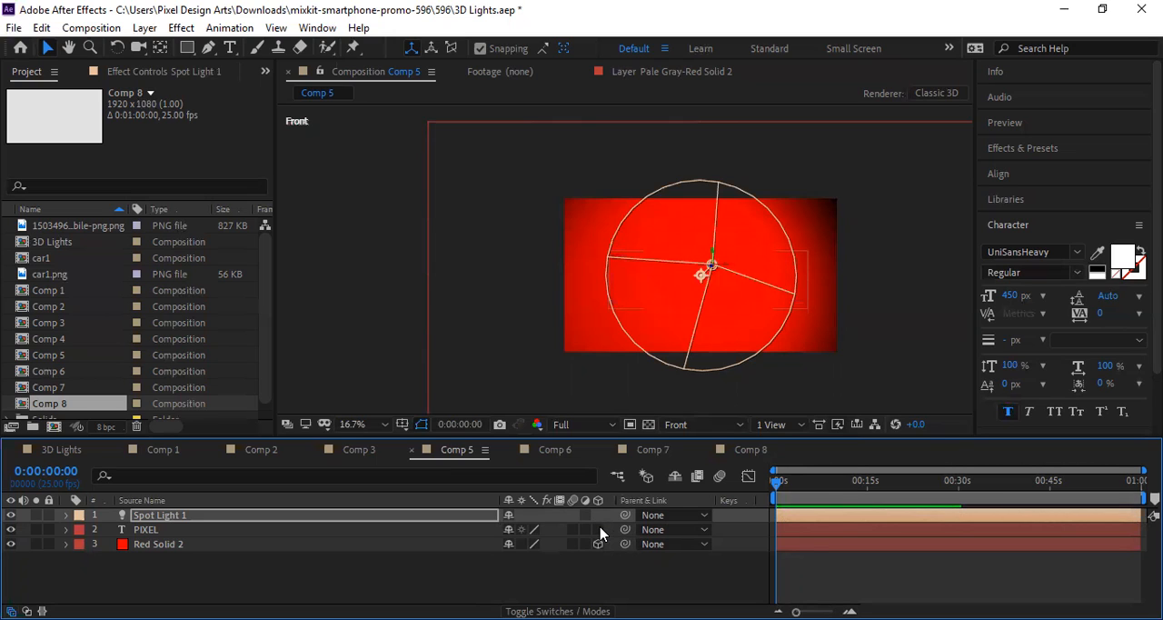
pyautogui.click(598, 533)
pyautogui.click(598, 530)
# Step: Move Spot Light 1 to the comp's upper-left corner, turn the PIXEL text into a 3D layer, and shift the point of interest onto the P
pyautogui.moveTo(699, 273); pyautogui.dragTo(544, 213)
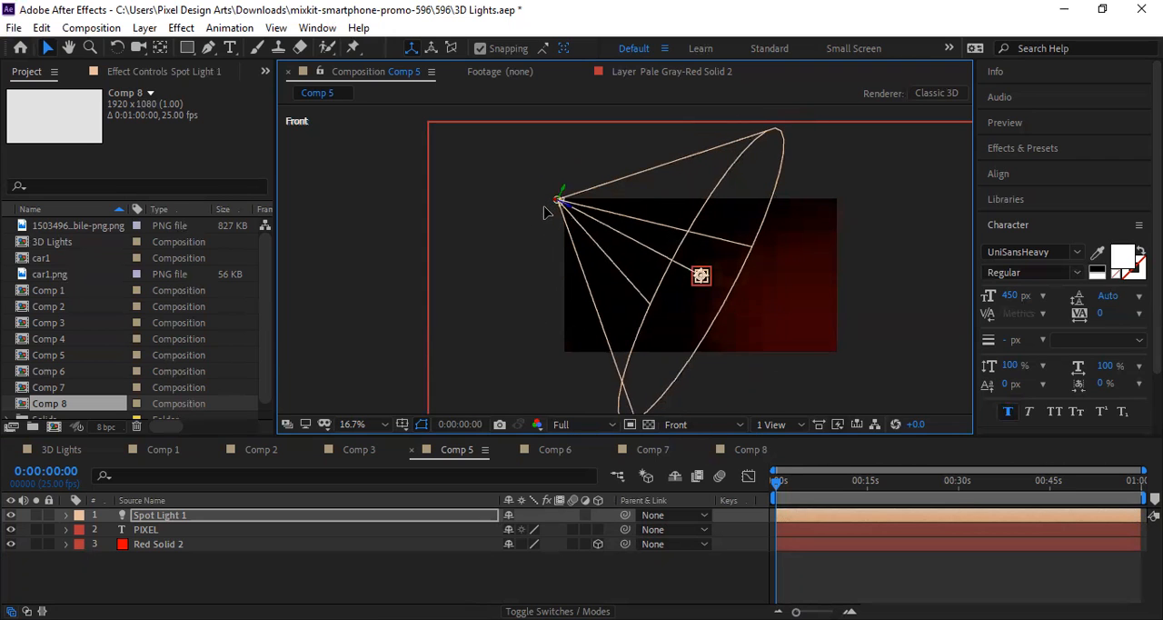
pyautogui.moveTo(701, 278); pyautogui.dragTo(666, 273)
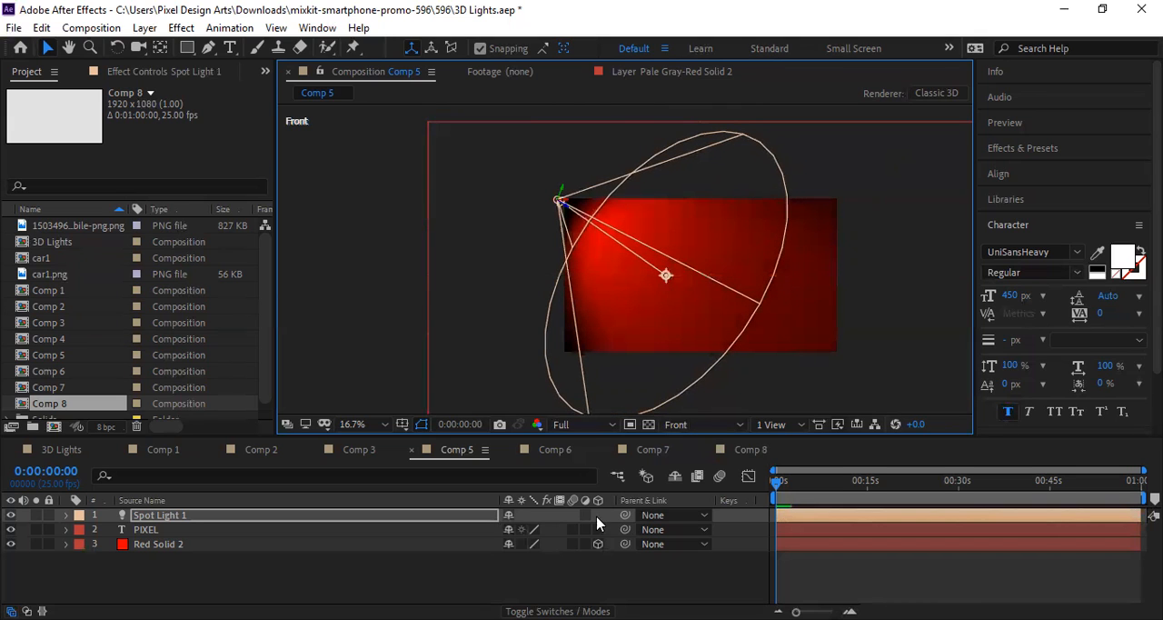
pyautogui.click(597, 529)
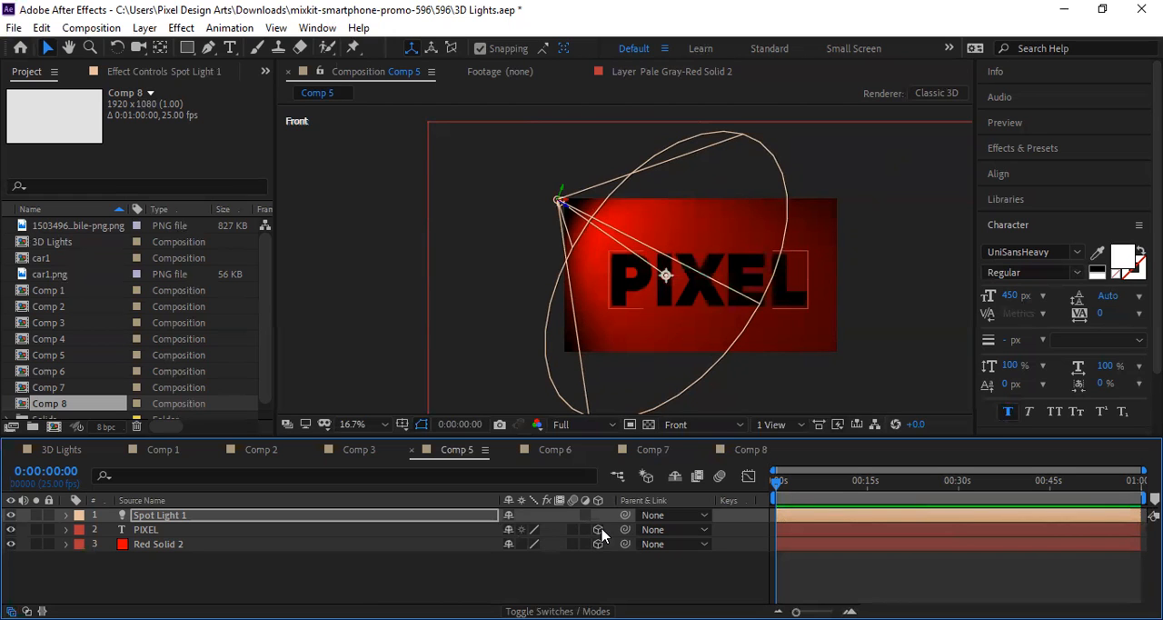
pyautogui.moveTo(664, 273); pyautogui.dragTo(627, 272)
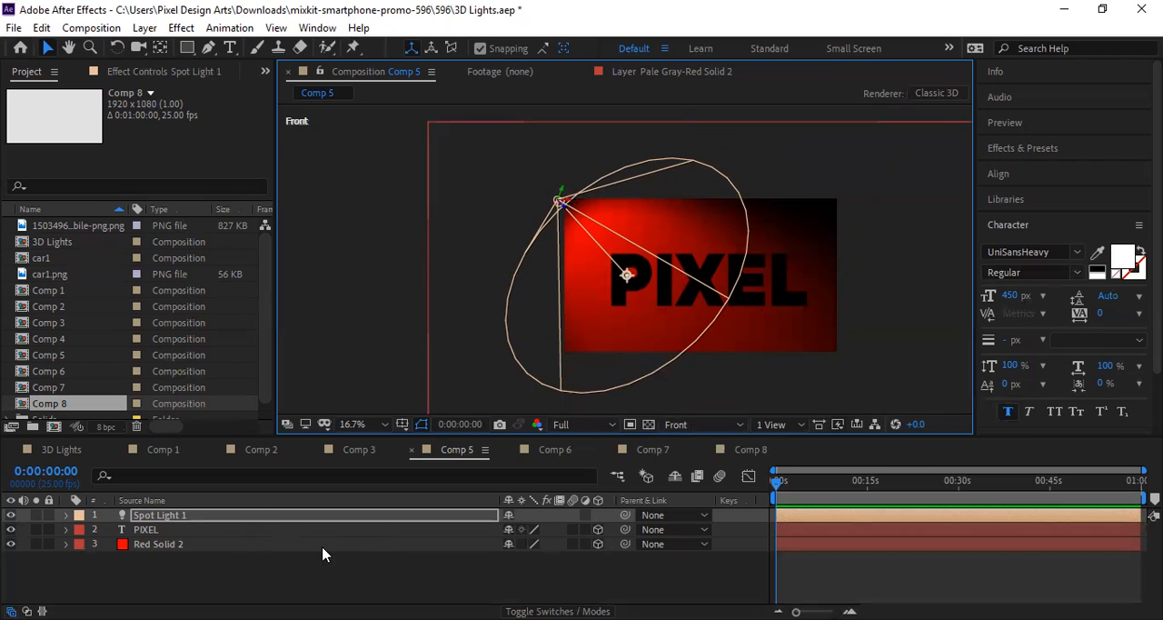
# Step: Toggle the PIXEL layer's 3D switch off and on, and move Spot Light 1 to the comp's upper-right corner at about 1904, 184
pyautogui.click(252, 539)
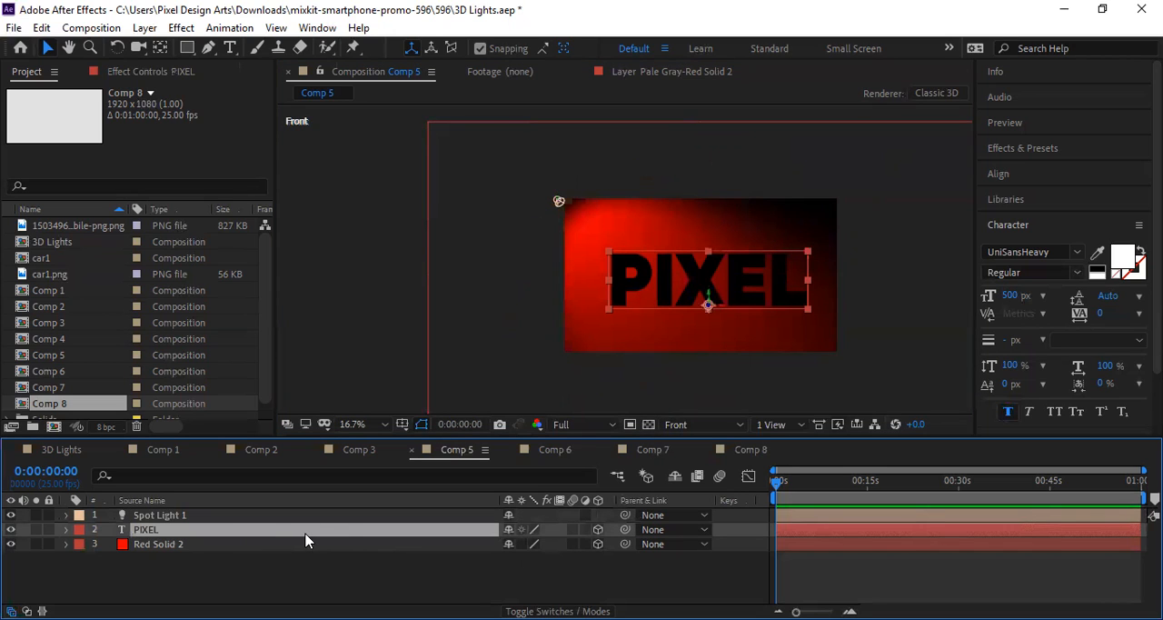
pyautogui.click(597, 530)
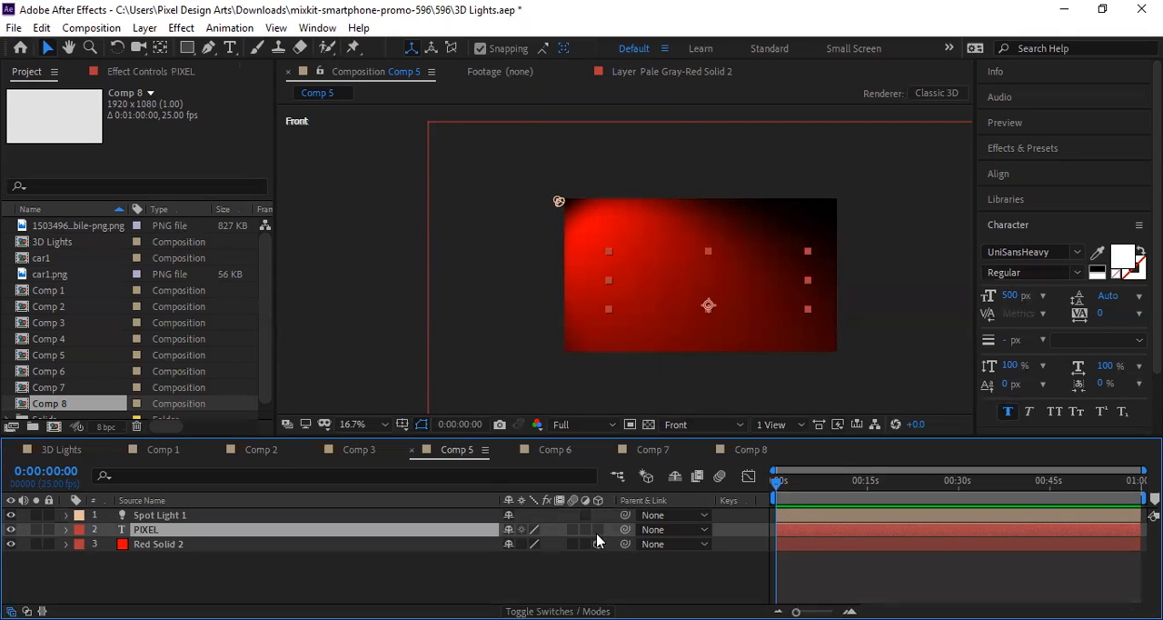
pyautogui.click(597, 530)
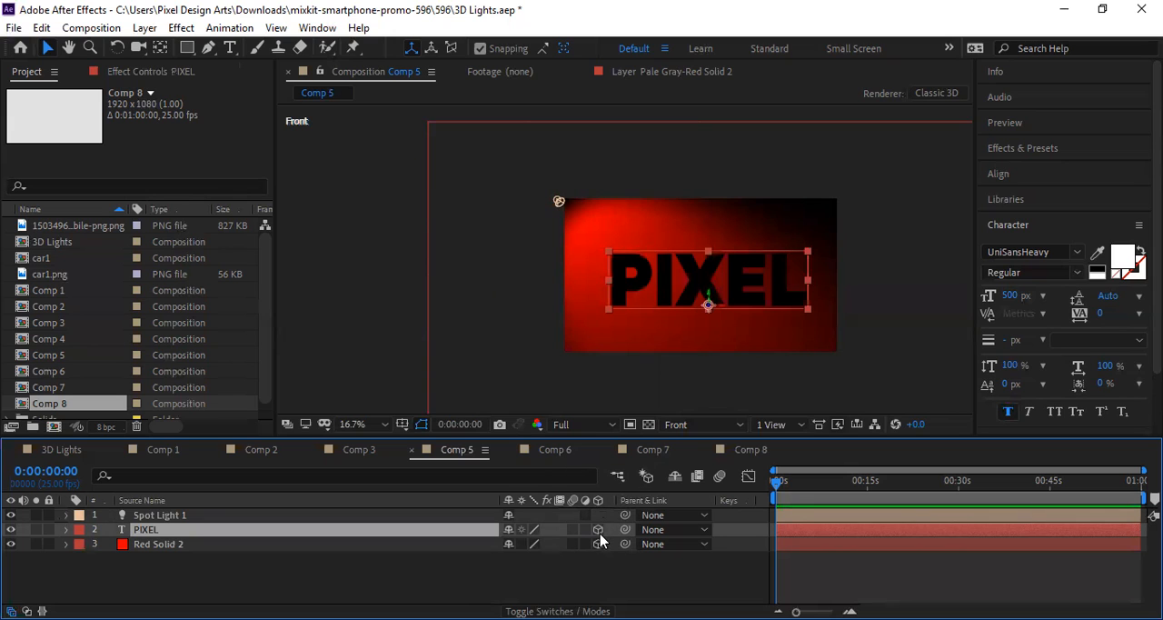
pyautogui.moveTo(560, 203); pyautogui.dragTo(835, 226)
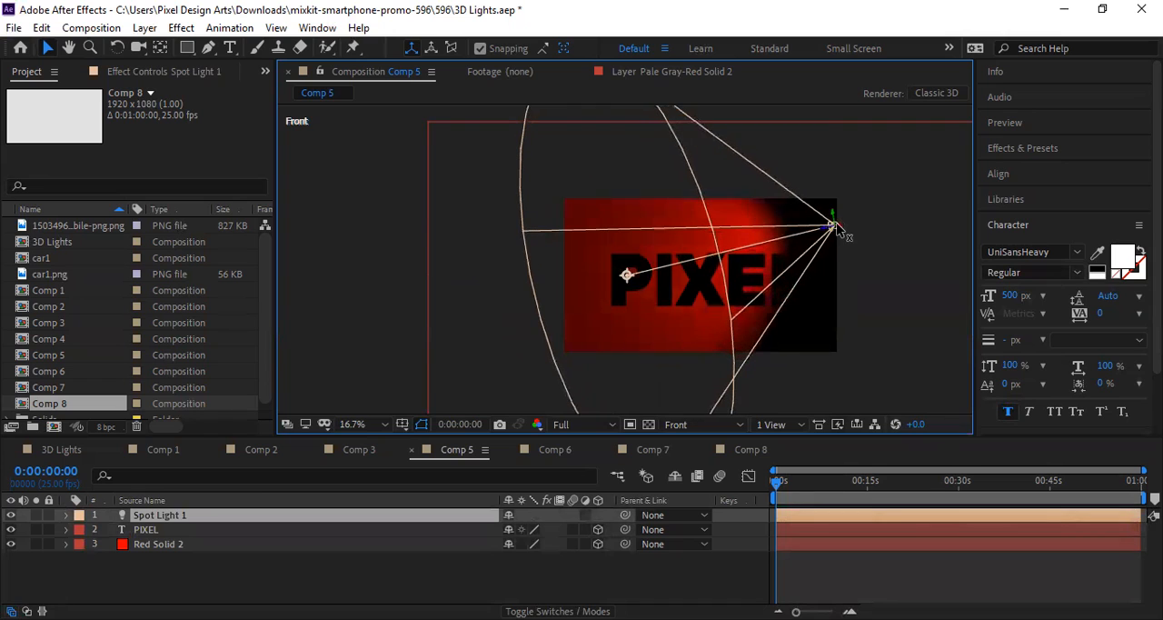
# Step: Expand Spot Light 1's properties in Comp 5 and reset its transform
pyautogui.click(66, 515)
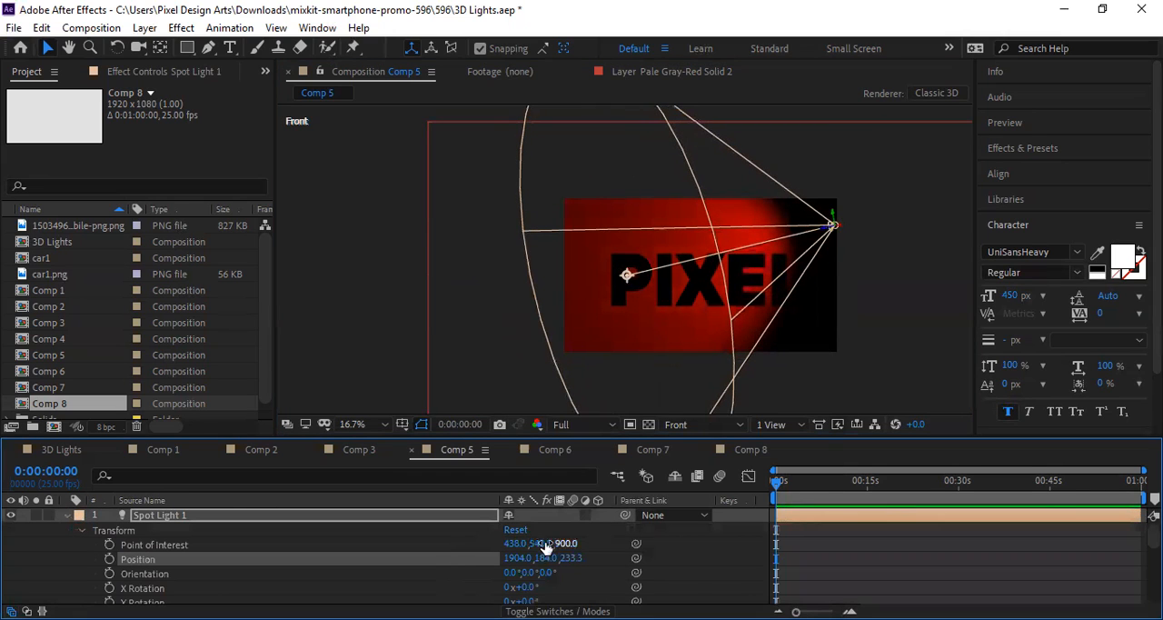
pyautogui.click(516, 530)
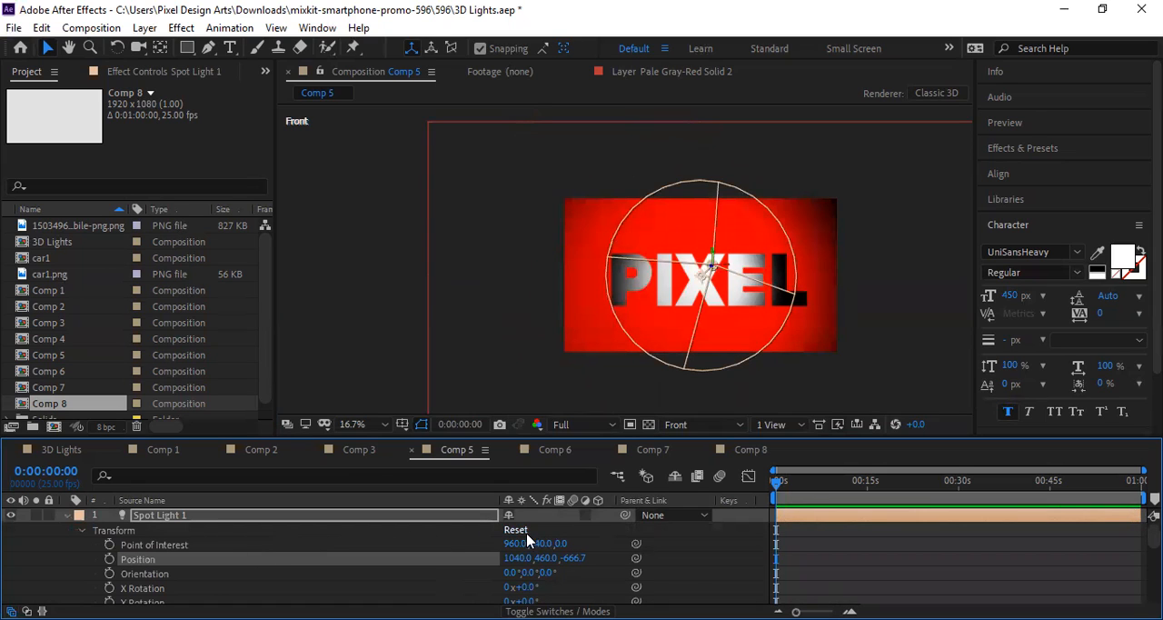
pyautogui.scroll(-3, 537, 543)
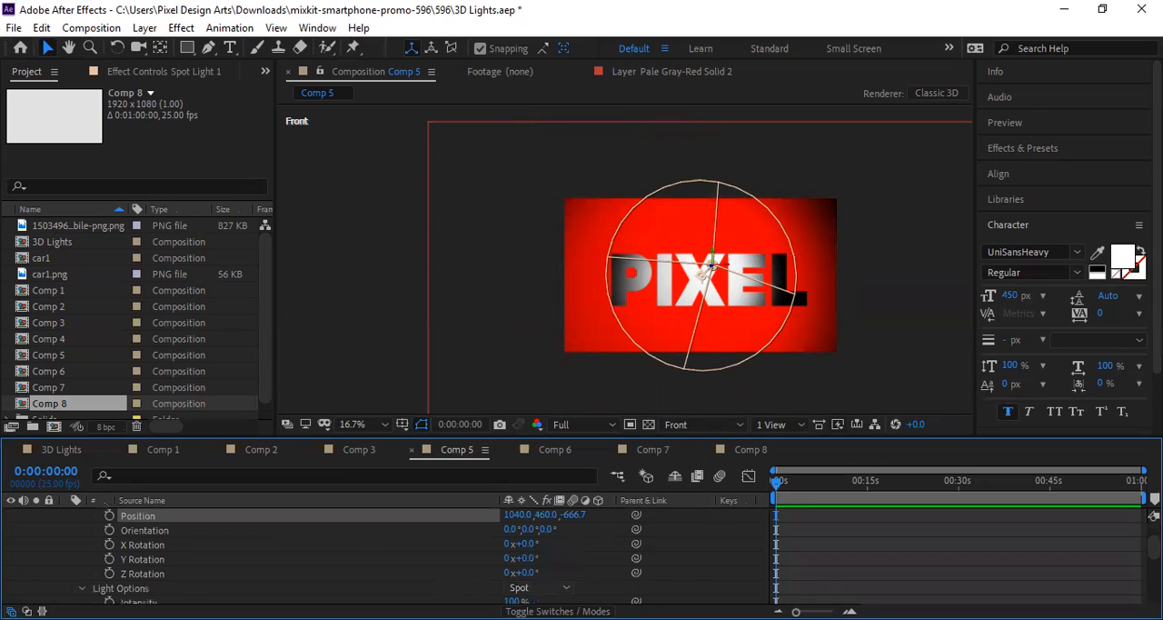
# Step: Switch Spot Light 1's light type to Parallel and back to Spot to compare their effect on the PIXEL text
pyautogui.click(541, 587)
pyautogui.click(563, 514)
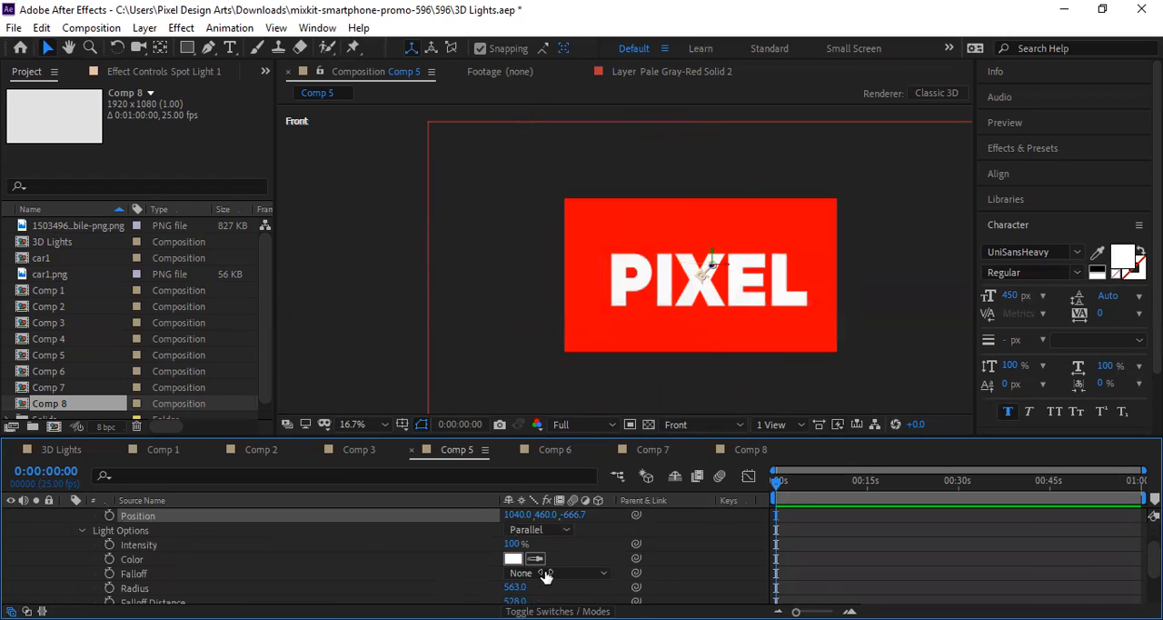
pyautogui.click(546, 531)
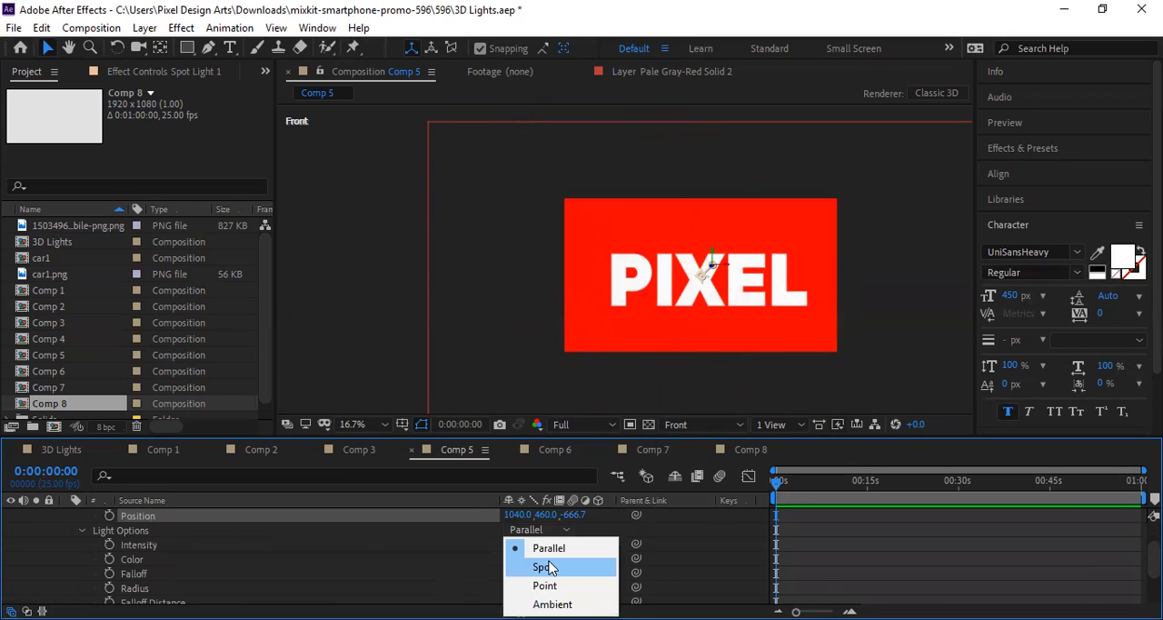
pyautogui.click(549, 568)
pyautogui.scroll(-3, 546, 572)
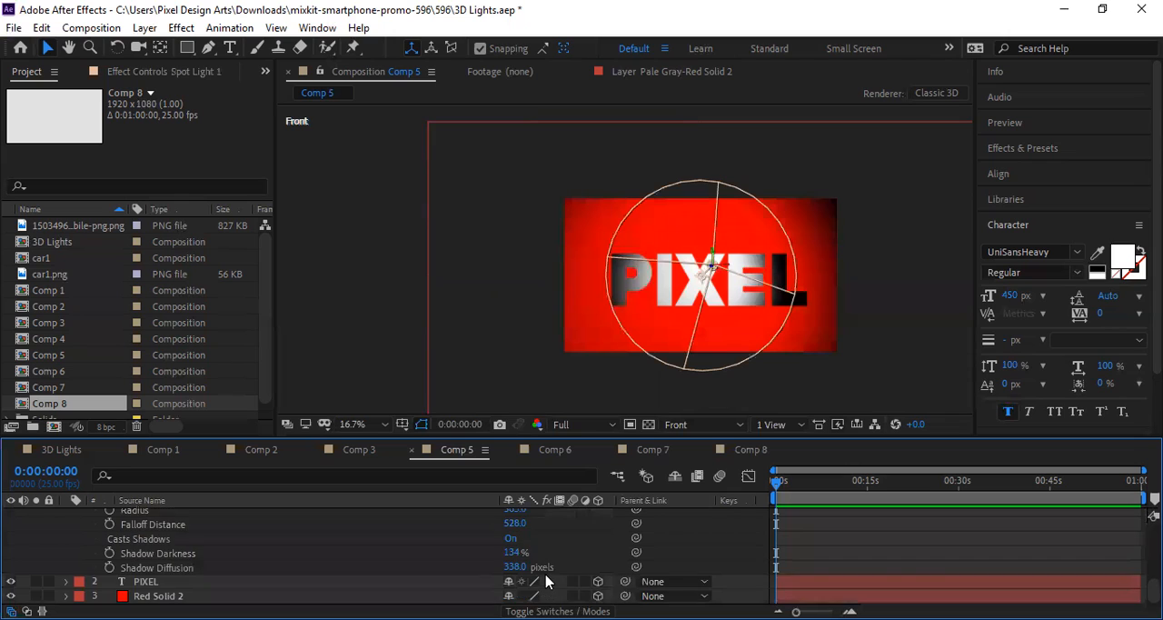
# Step: Try the Point and Ambient light types on Spot Light 1, and set the type back to Spot
pyautogui.scroll(3, 539, 570)
pyautogui.scroll(3, 536, 571)
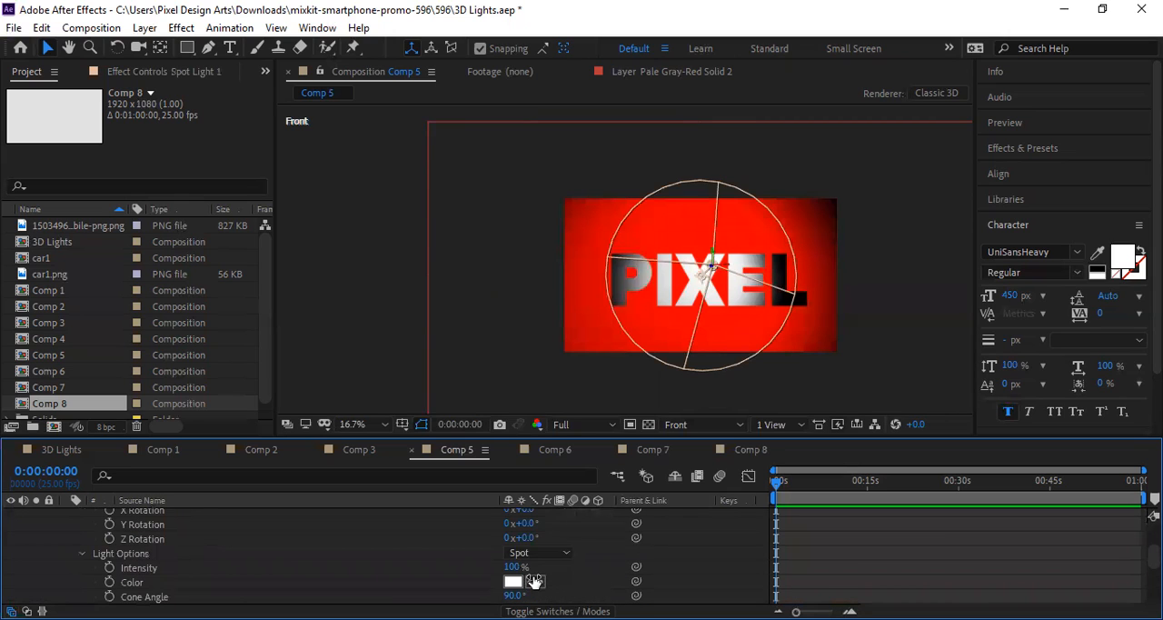
pyautogui.click(554, 517)
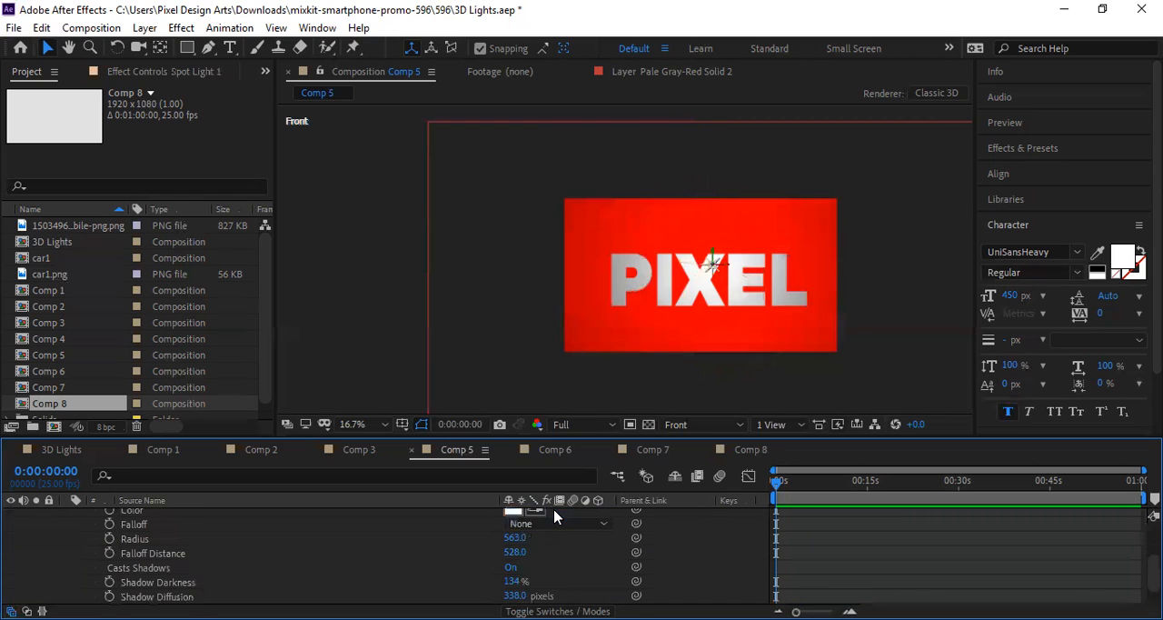
pyautogui.click(540, 524)
pyautogui.click(538, 600)
pyautogui.click(540, 531)
pyautogui.click(547, 569)
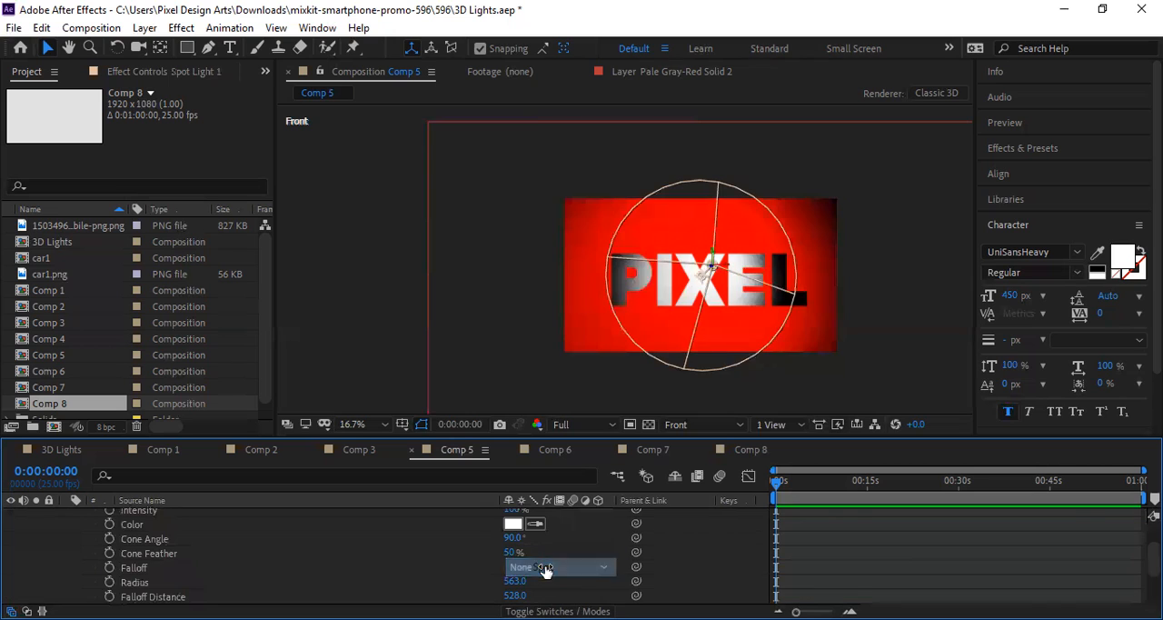
# Step: Move Spot Light 1 outside the comp beyond its upper-right corner and aim its point of interest at the E of PIXEL
pyautogui.moveTo(704, 276); pyautogui.dragTo(930, 162)
pyautogui.moveTo(701, 276); pyautogui.dragTo(749, 275)
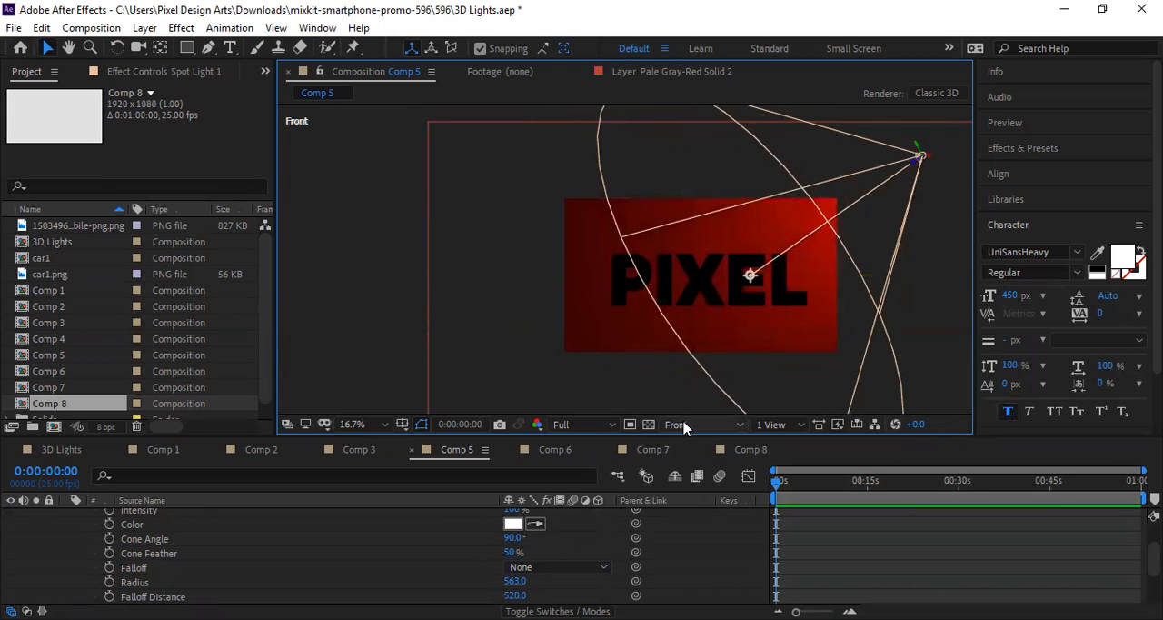
pyautogui.scroll(3, 561, 540)
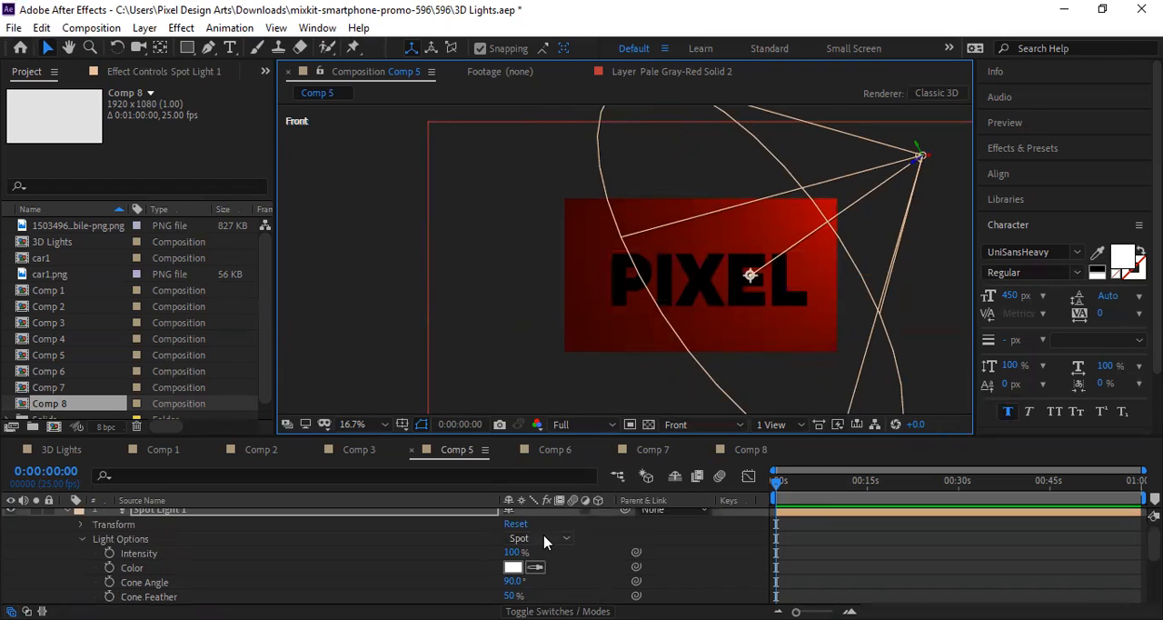
pyautogui.click(556, 539)
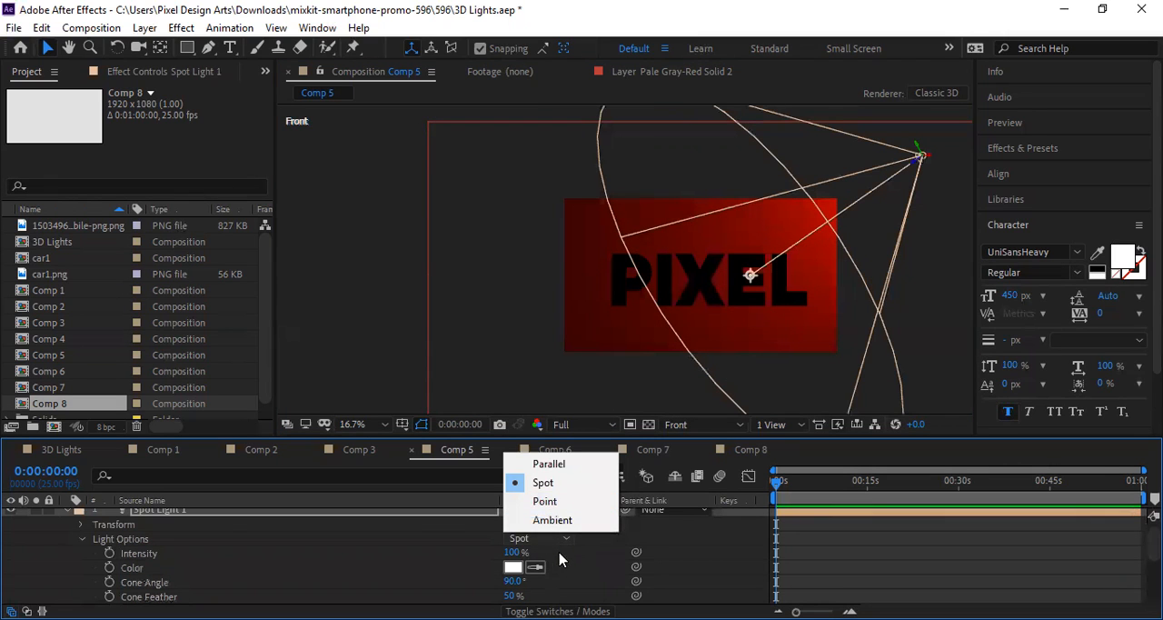
pyautogui.click(628, 564)
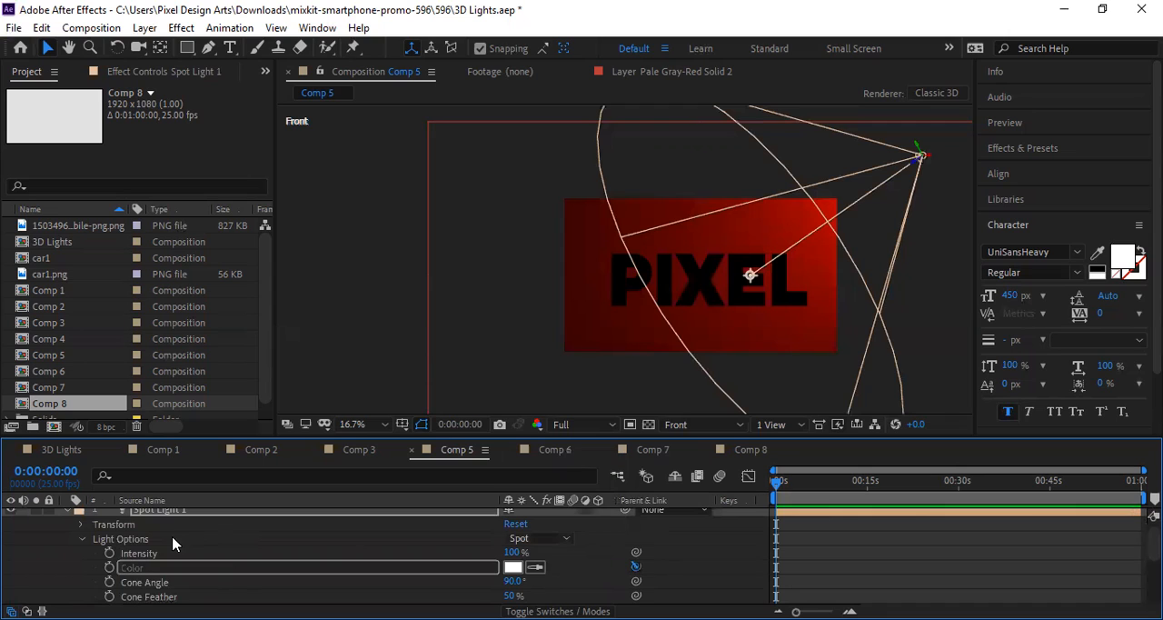
# Step: Collapse Spot Light 1's properties and move its point of interest back onto the X at the comp's centre
pyautogui.scroll(1, 66, 511)
pyautogui.click(65, 515)
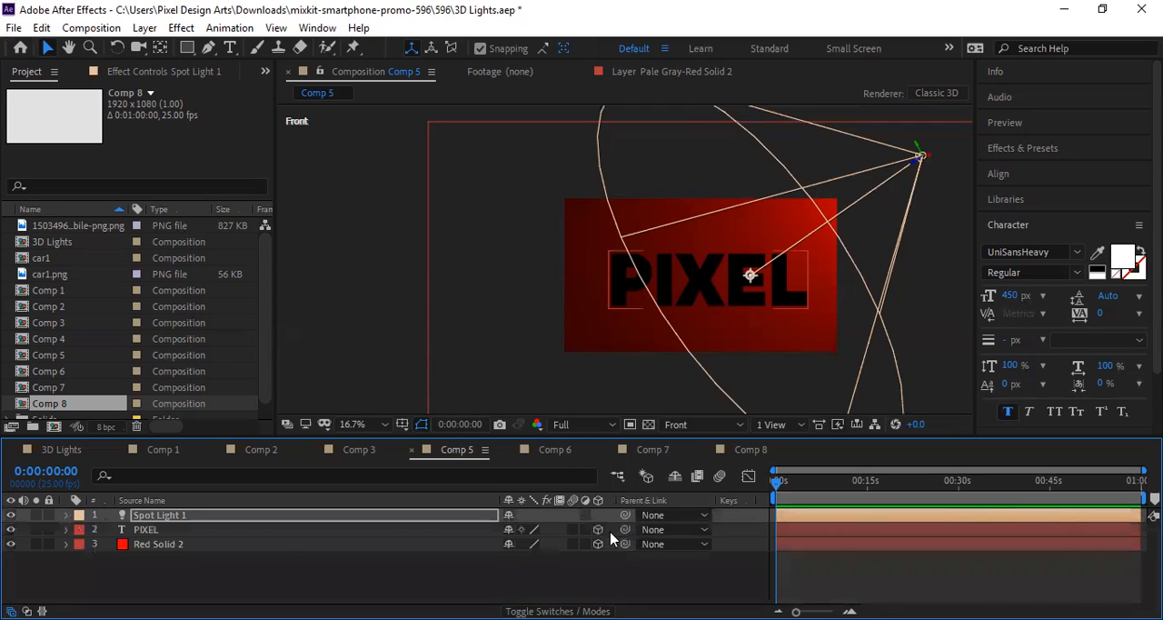
pyautogui.moveTo(750, 275); pyautogui.dragTo(701, 275)
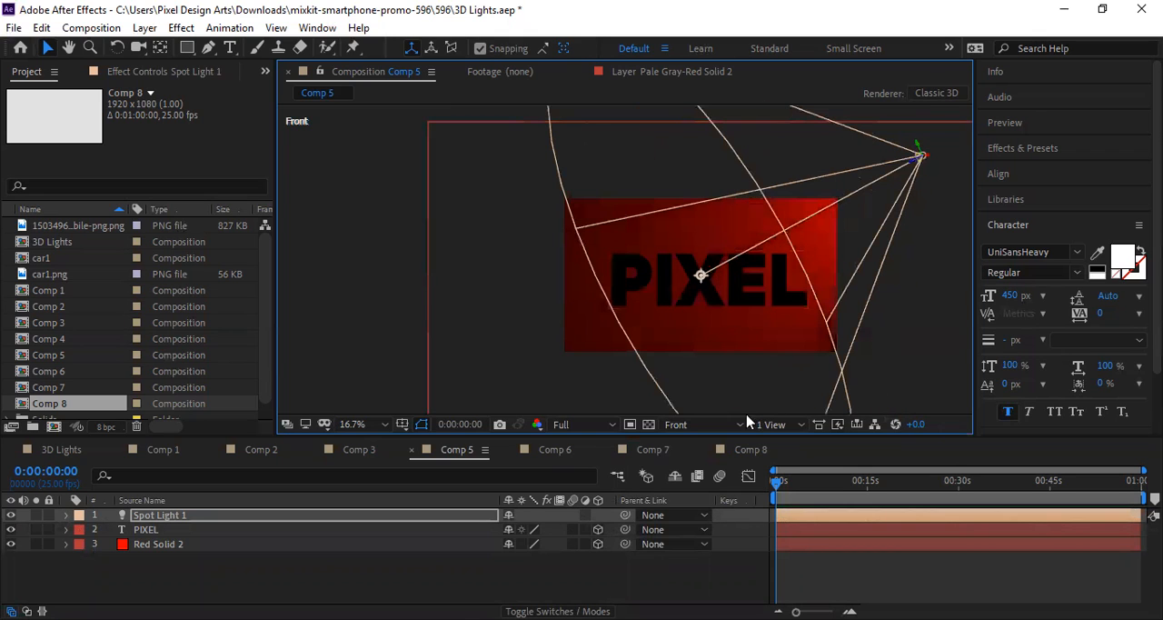
# Step: Show Comp 5 in Custom View 1 and move the Red Solid 2 background layer away from its original place
pyautogui.click(718, 422)
pyautogui.click(718, 371)
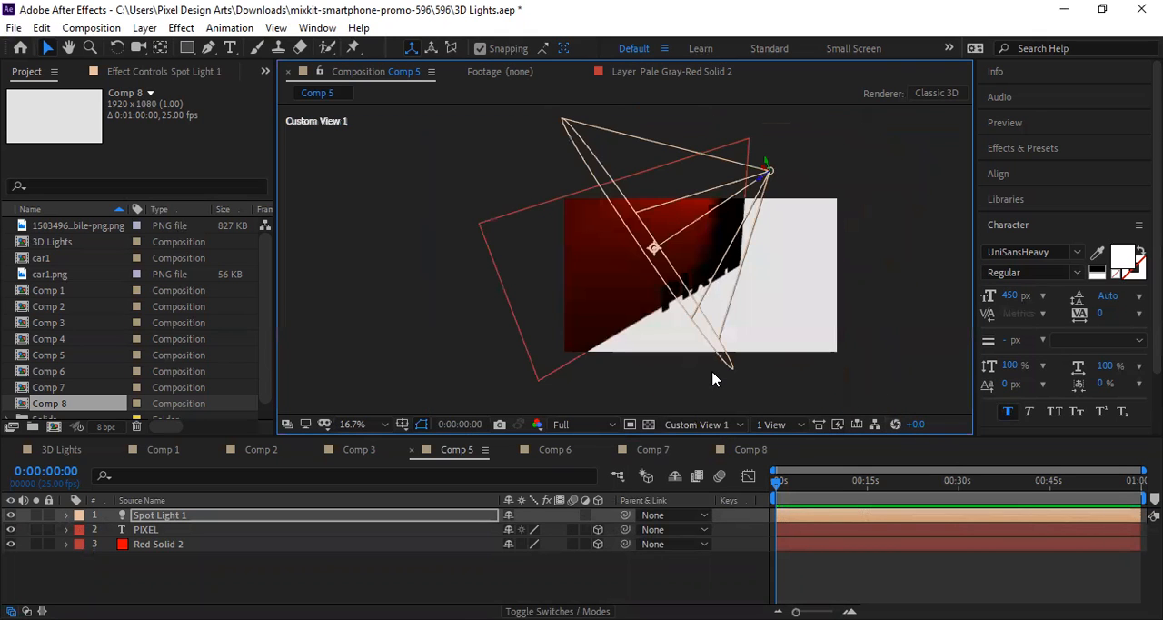
pyautogui.moveTo(595, 288); pyautogui.dragTo(650, 310)
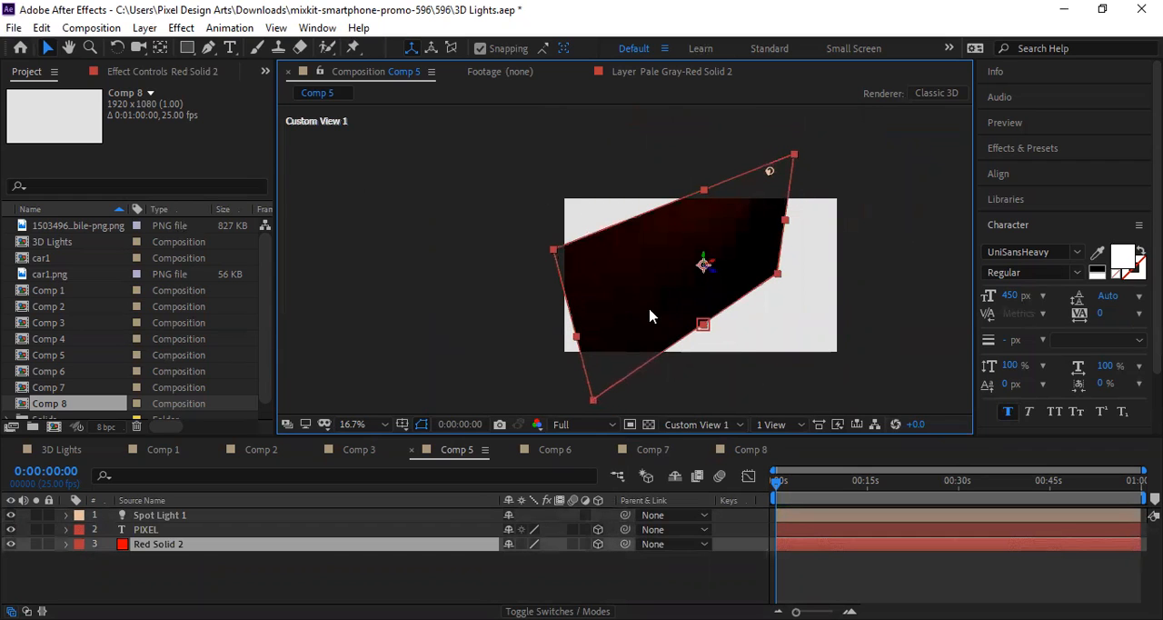
# Step: Reposition Red Solid 2 while looking through the Active Camera, and return Comp 5 to the Front view
pyautogui.click(723, 425)
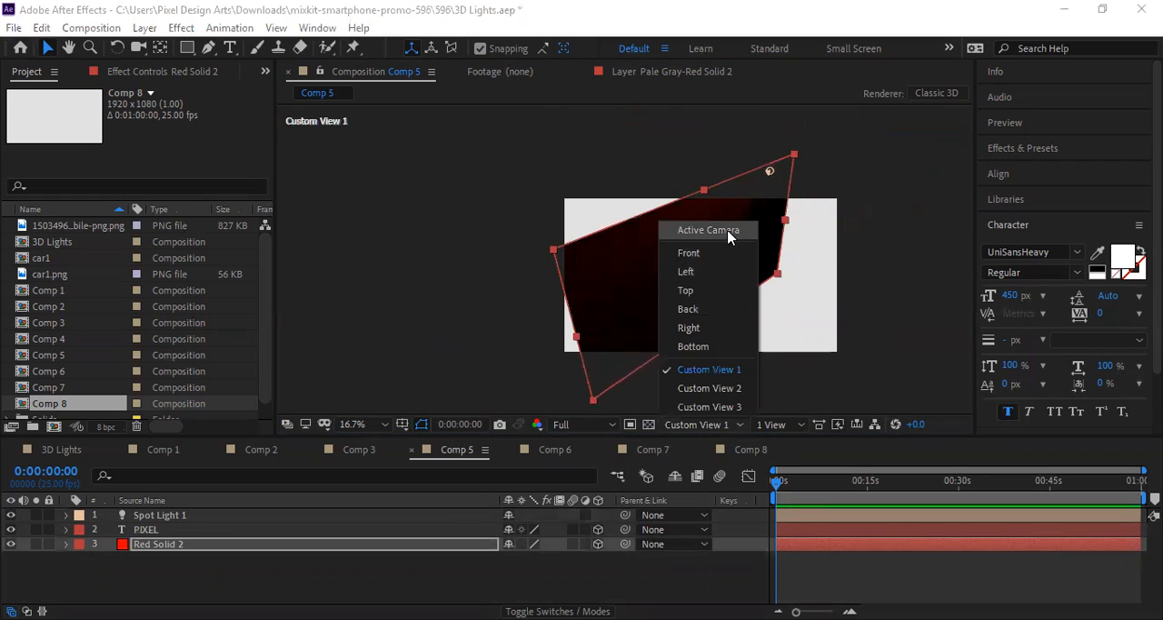
pyautogui.click(728, 236)
pyautogui.moveTo(725, 310); pyautogui.dragTo(762, 228)
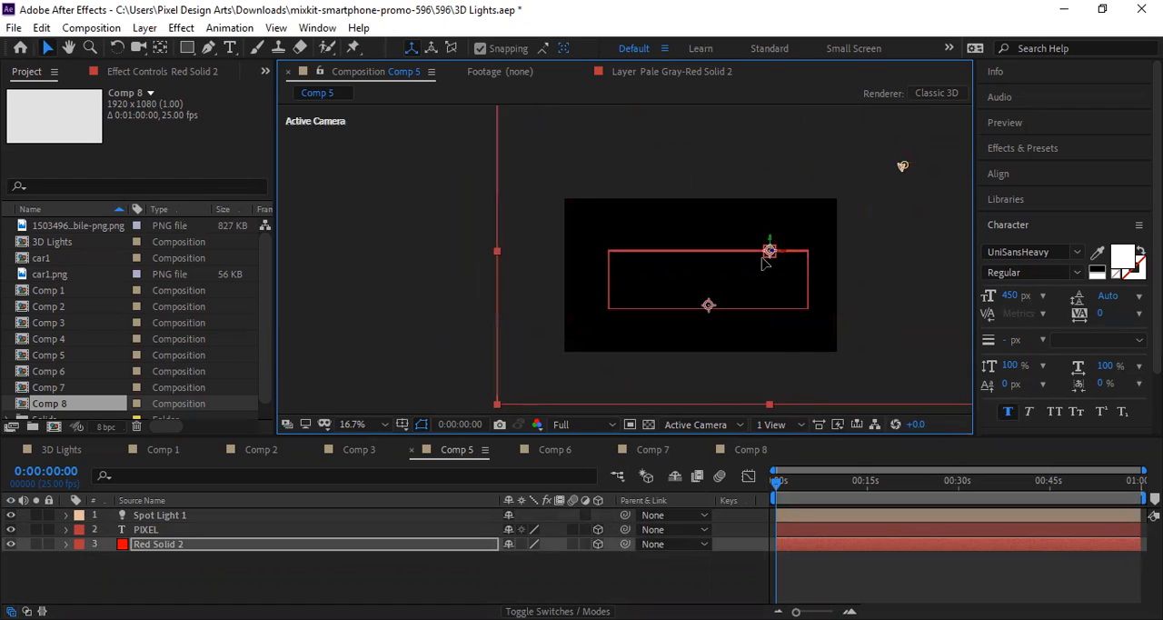
pyautogui.click(716, 433)
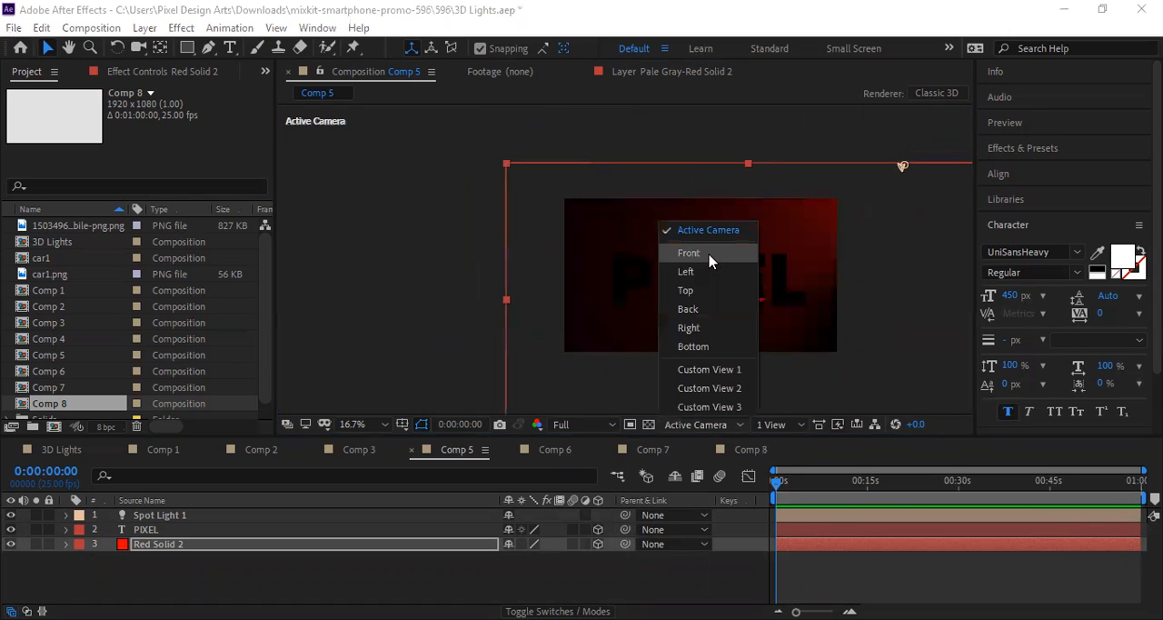
pyautogui.click(711, 261)
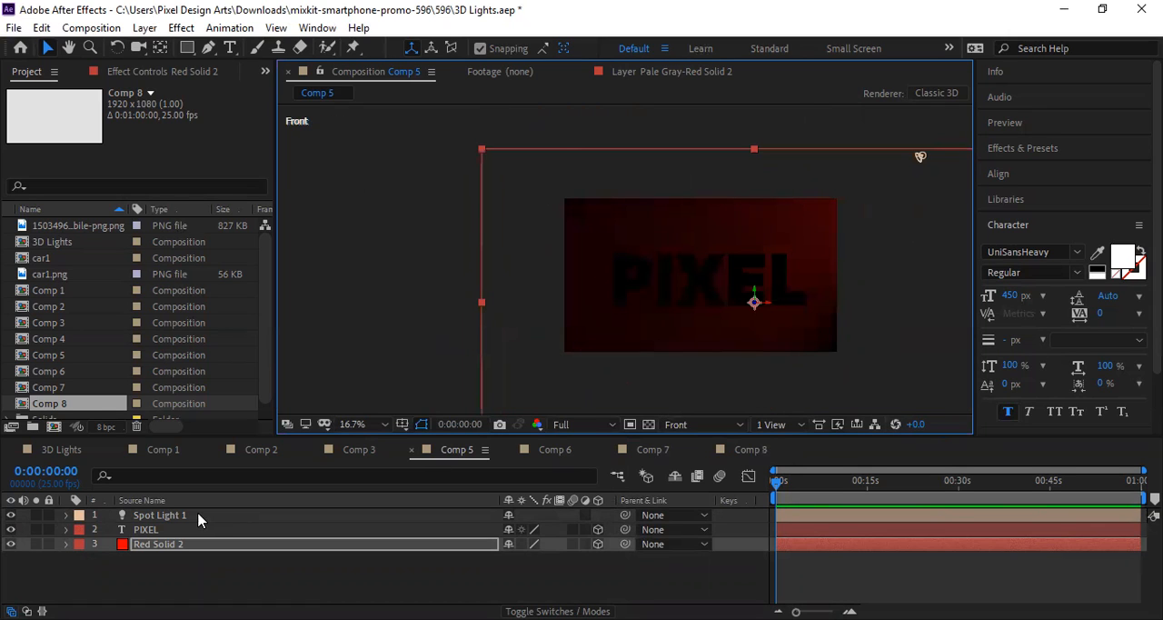
# Step: Review the lights in the 3D Lights comp, Comp 1 and Comp 2, zooming in on Comp 2's small red solid
pyautogui.click(57, 450)
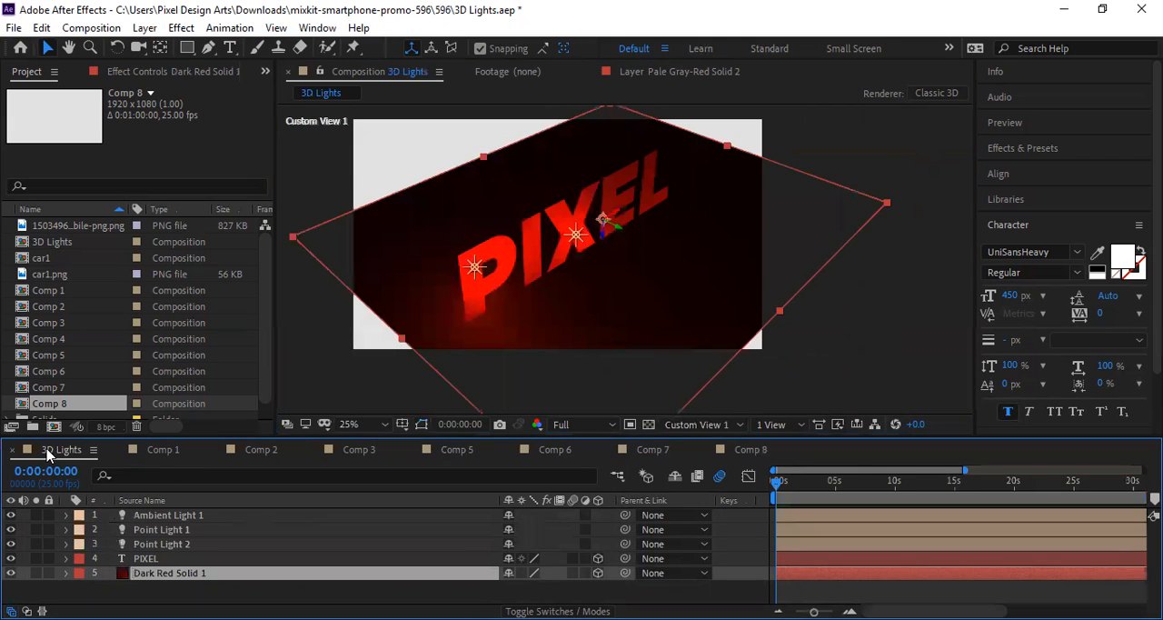
pyautogui.click(164, 457)
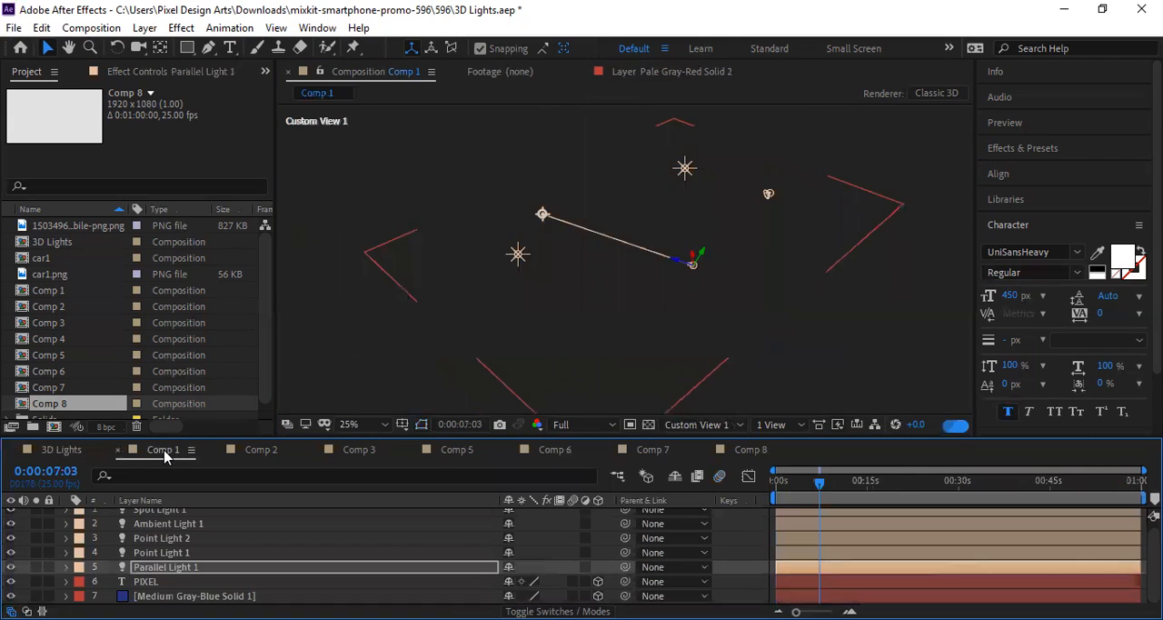
pyautogui.click(255, 457)
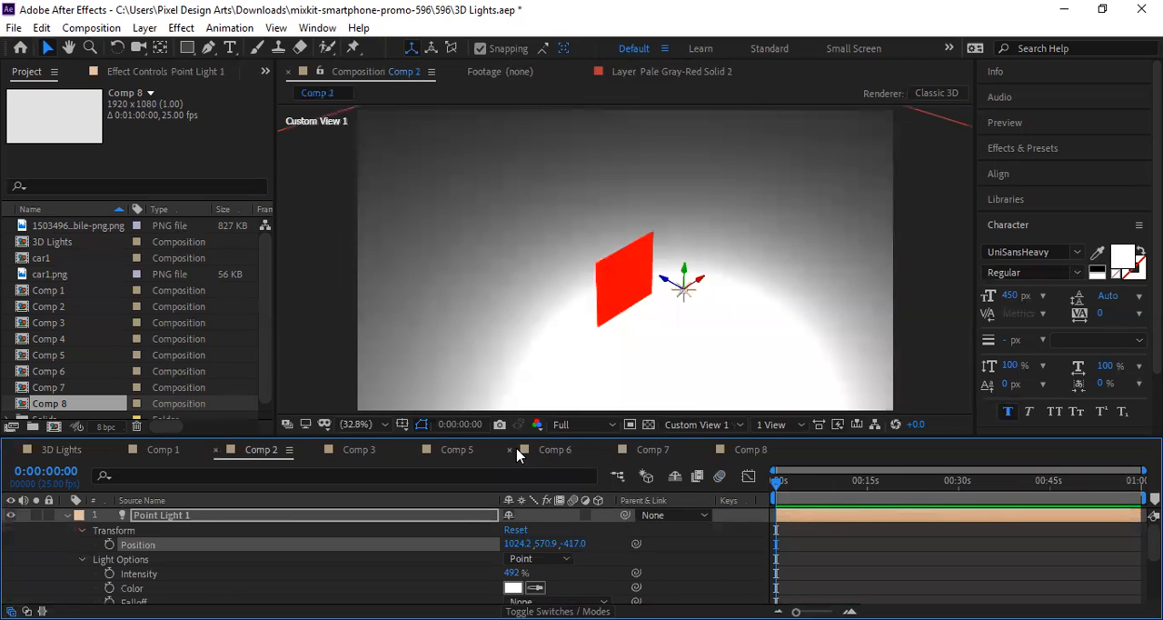
pyautogui.scroll(-4, 631, 278)
pyautogui.scroll(1, 632, 277)
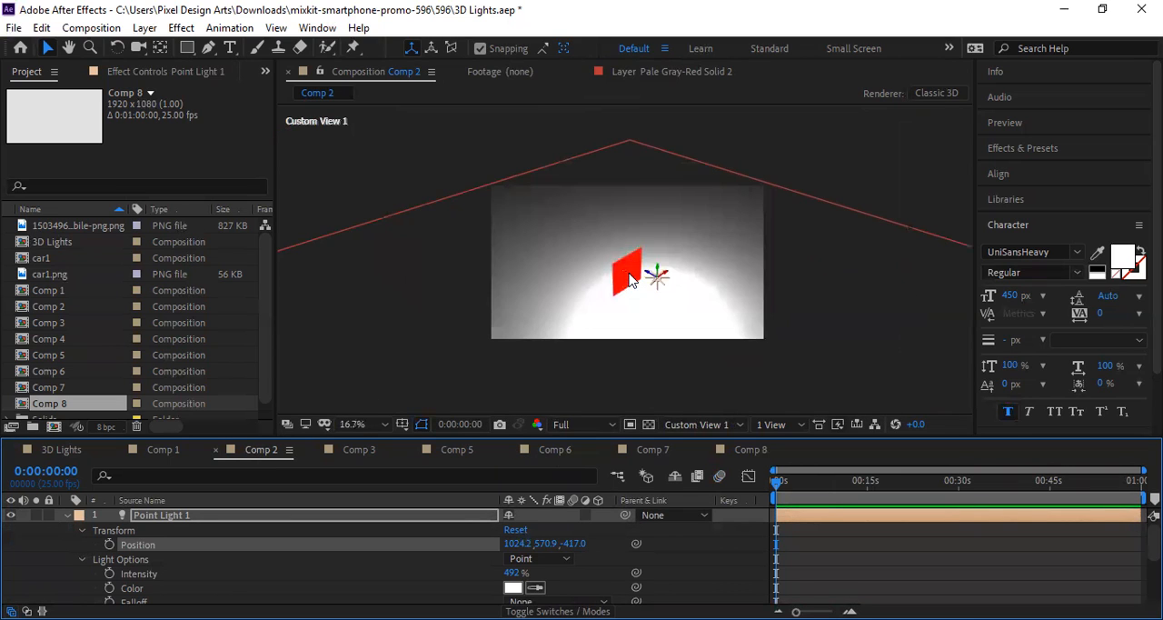
pyautogui.click(626, 271)
pyautogui.scroll(2, 624, 267)
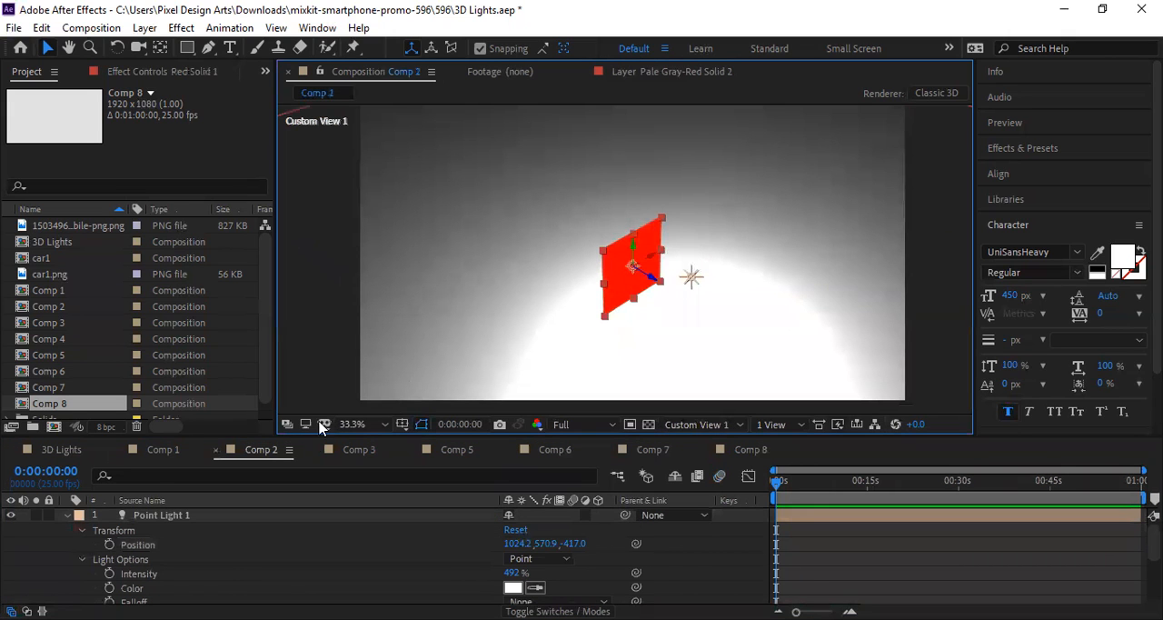
# Step: Compare Comp 3 with Comp 5, and examine the available 3D view options in Comp 3 and Comp 2
pyautogui.click(373, 449)
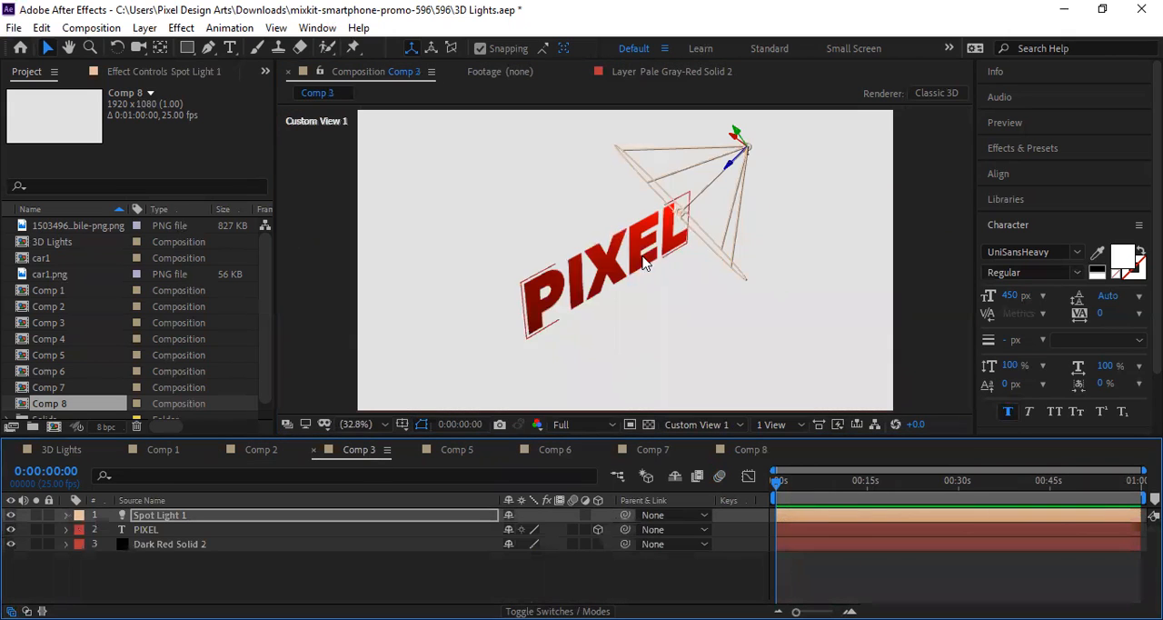
pyautogui.scroll(-1, 768, 202)
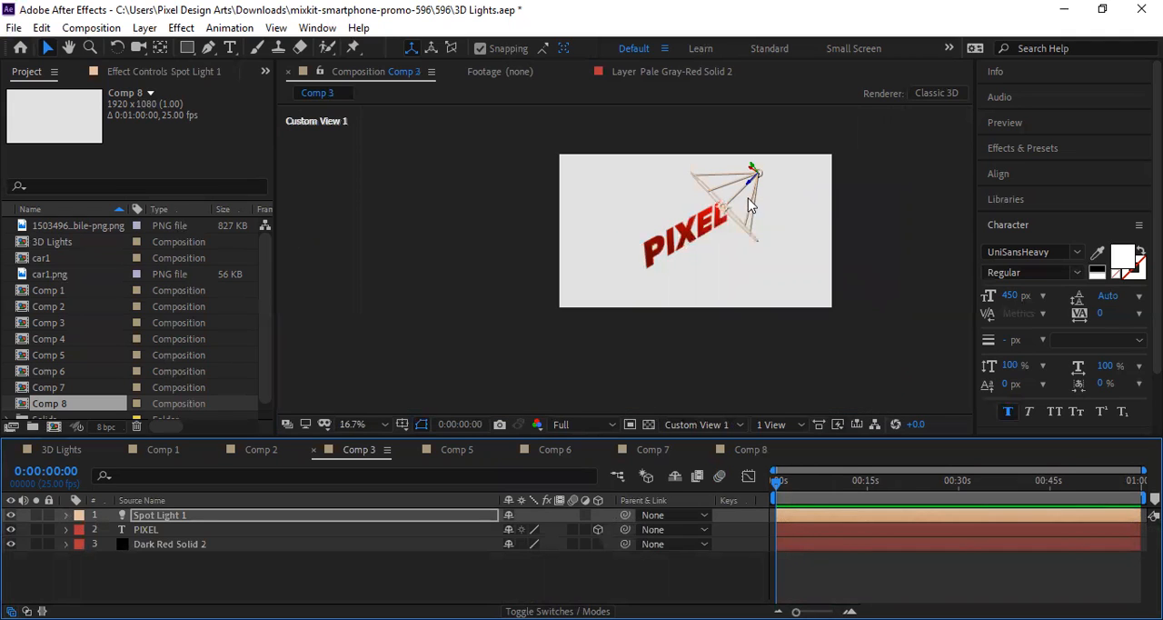
pyautogui.click(446, 451)
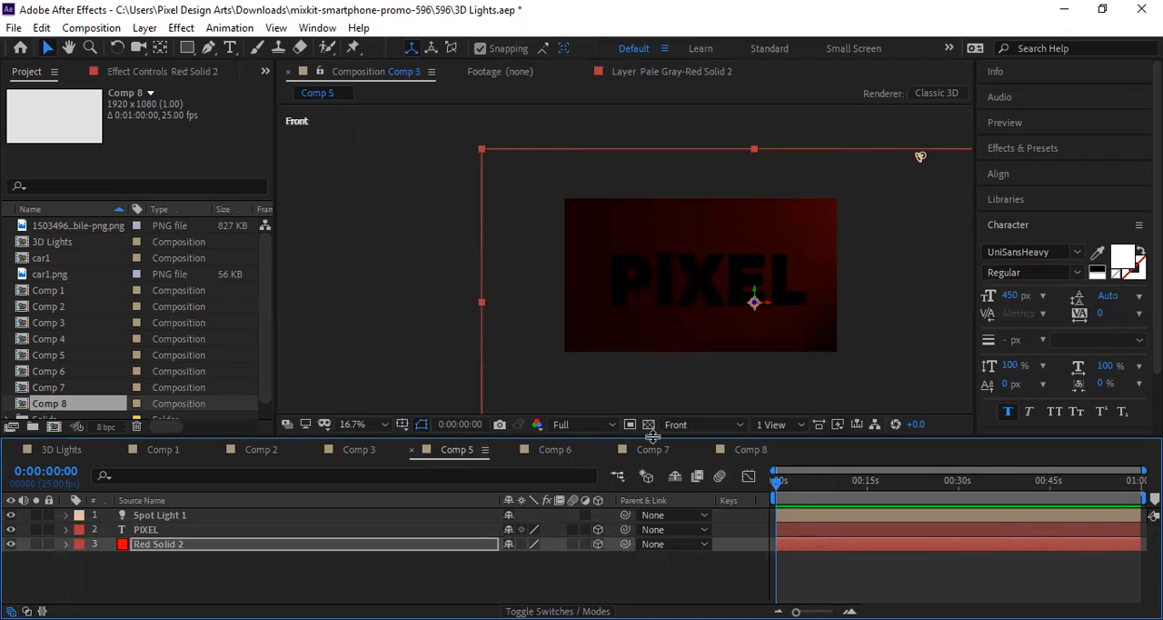
pyautogui.click(352, 451)
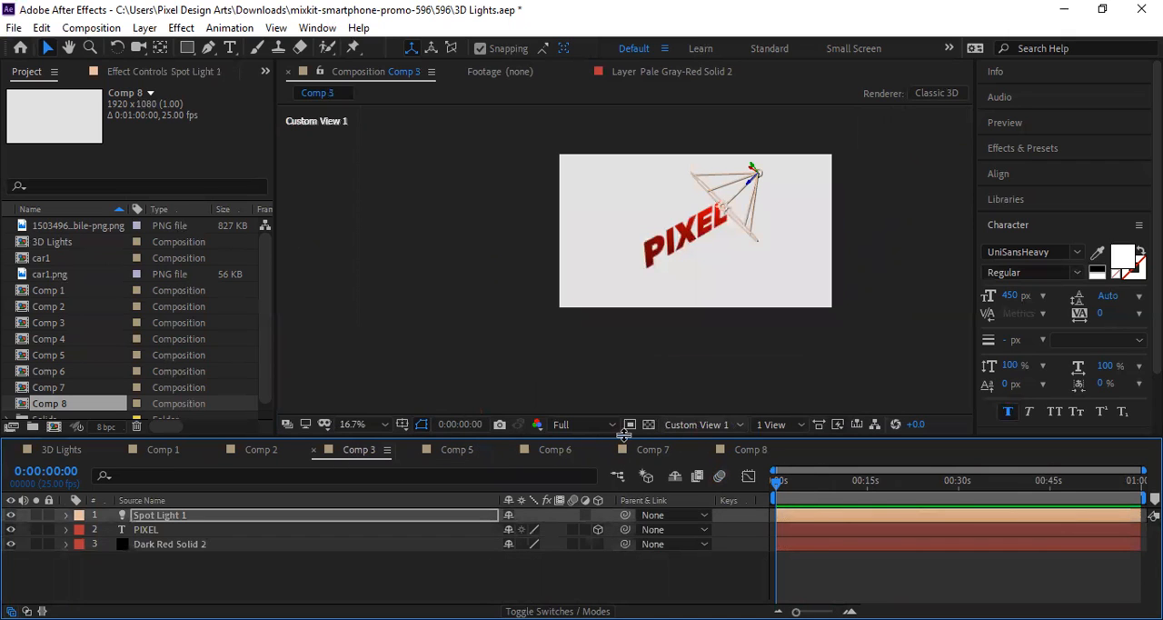
pyautogui.click(698, 425)
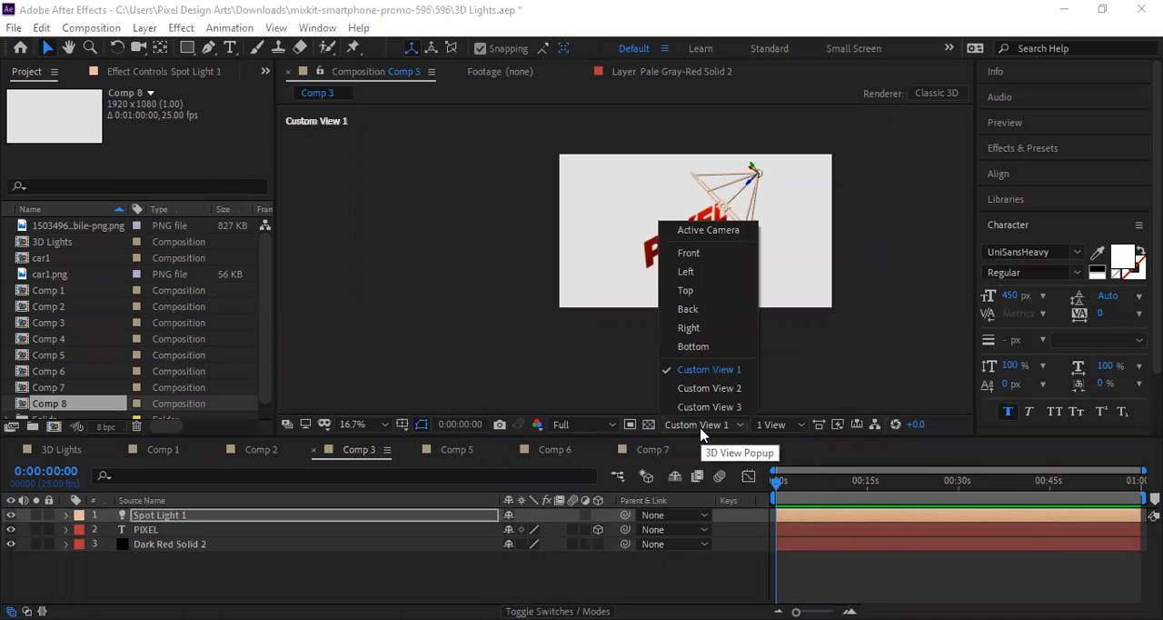
pyautogui.click(267, 450)
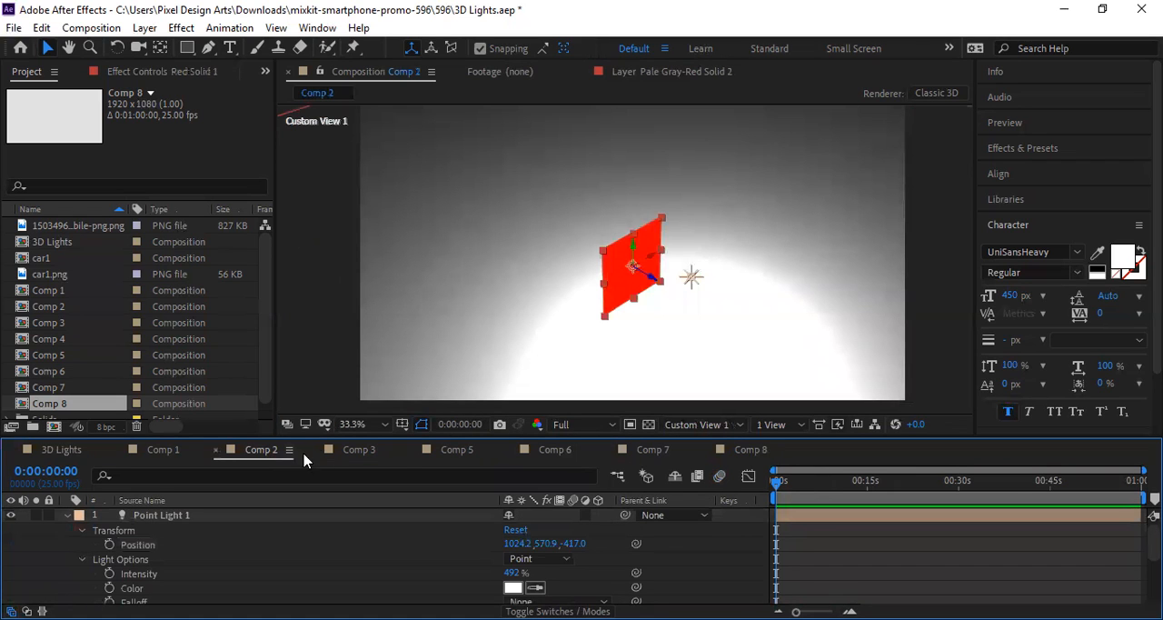
pyautogui.click(714, 425)
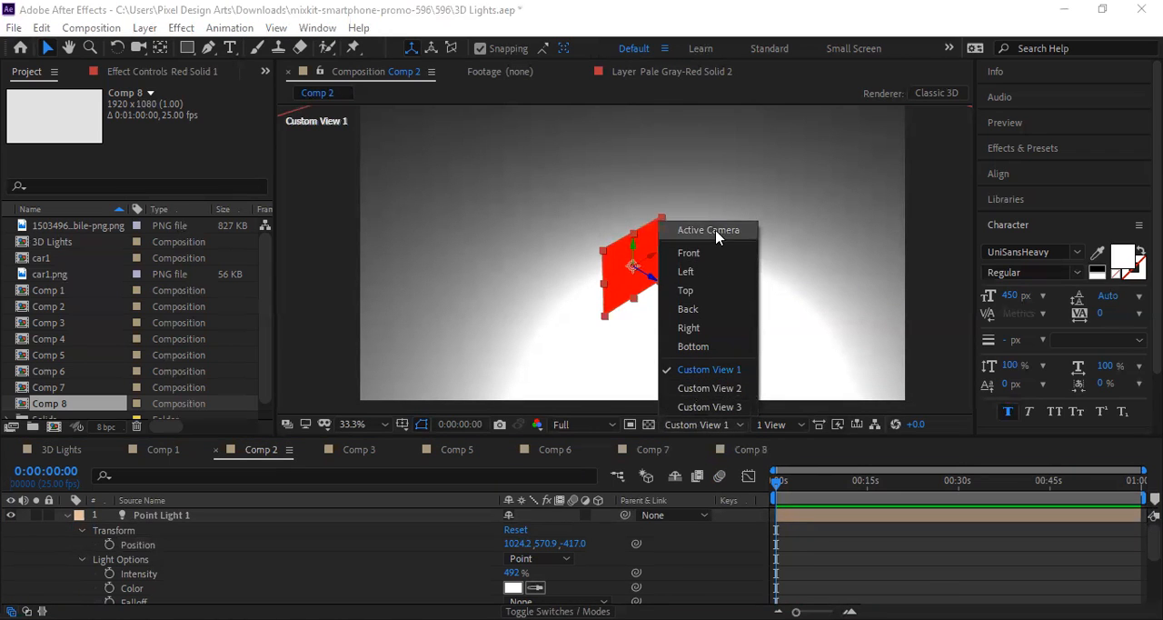
# Step: Go through Comps 3, 5, 6, 7 and 8 in turn to review their light setups
pyautogui.click(360, 450)
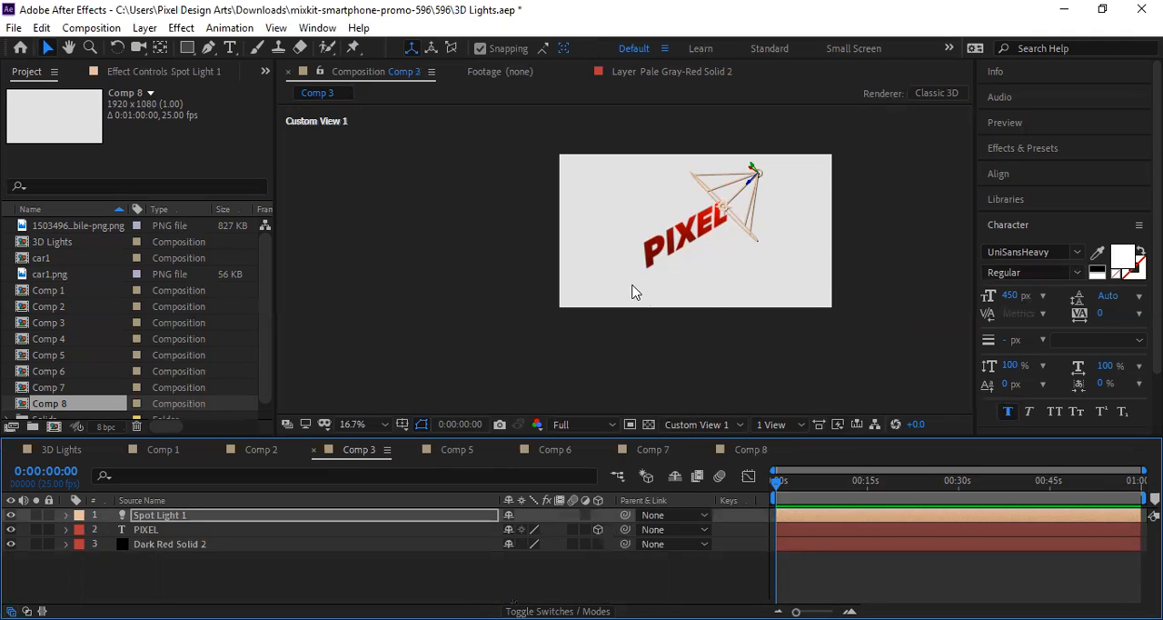
pyautogui.click(454, 455)
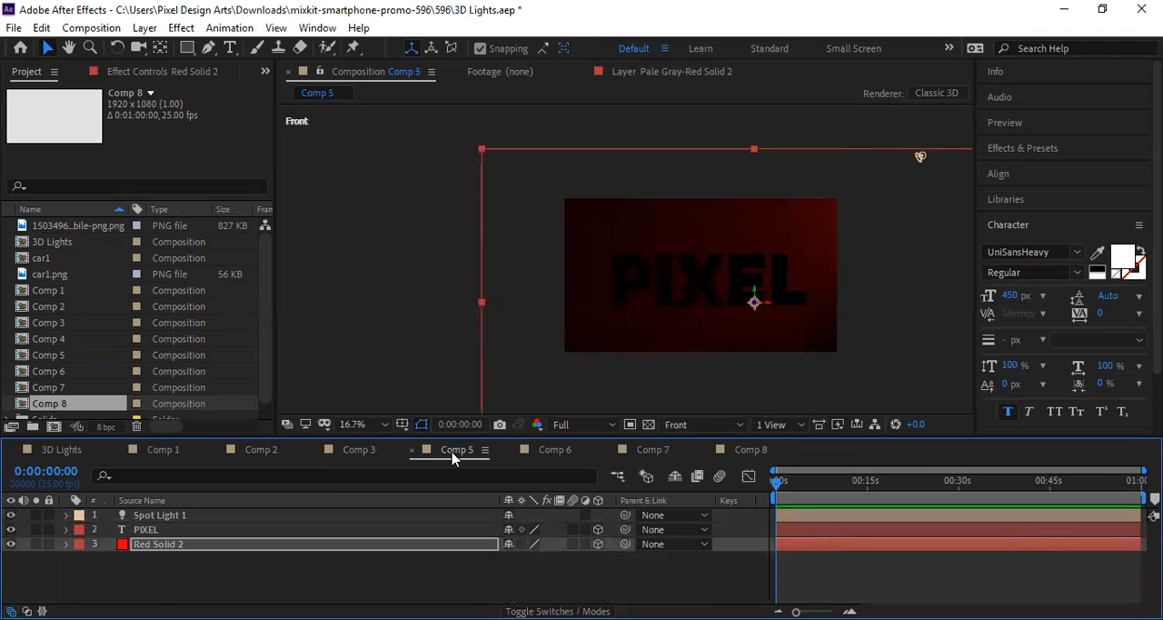
pyautogui.click(552, 454)
pyautogui.click(647, 450)
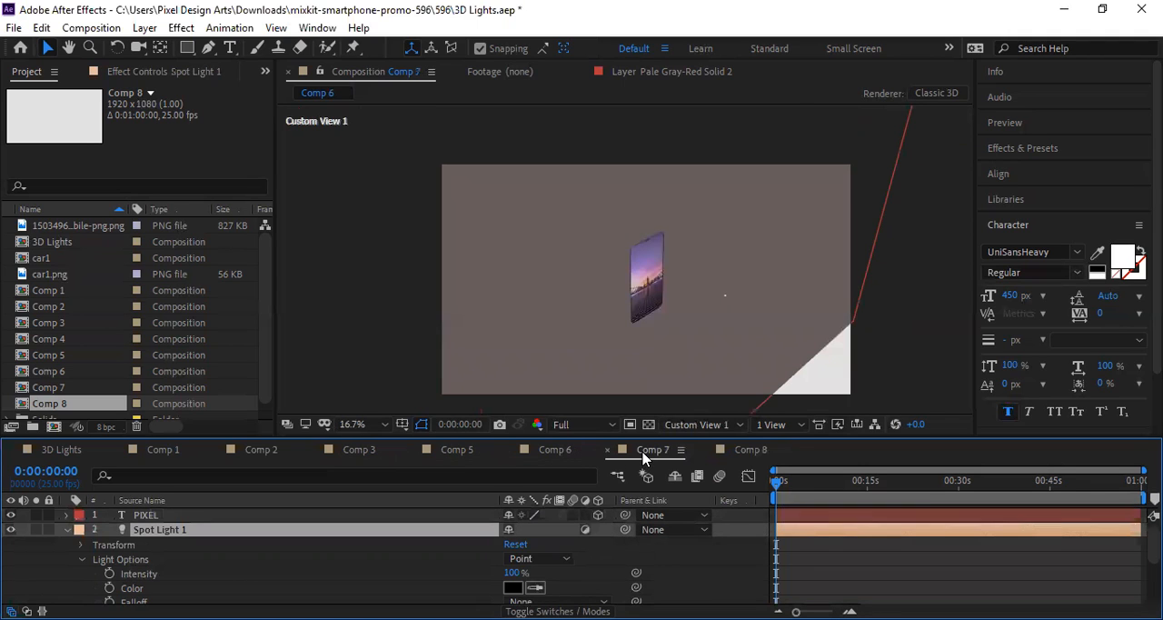
pyautogui.click(727, 450)
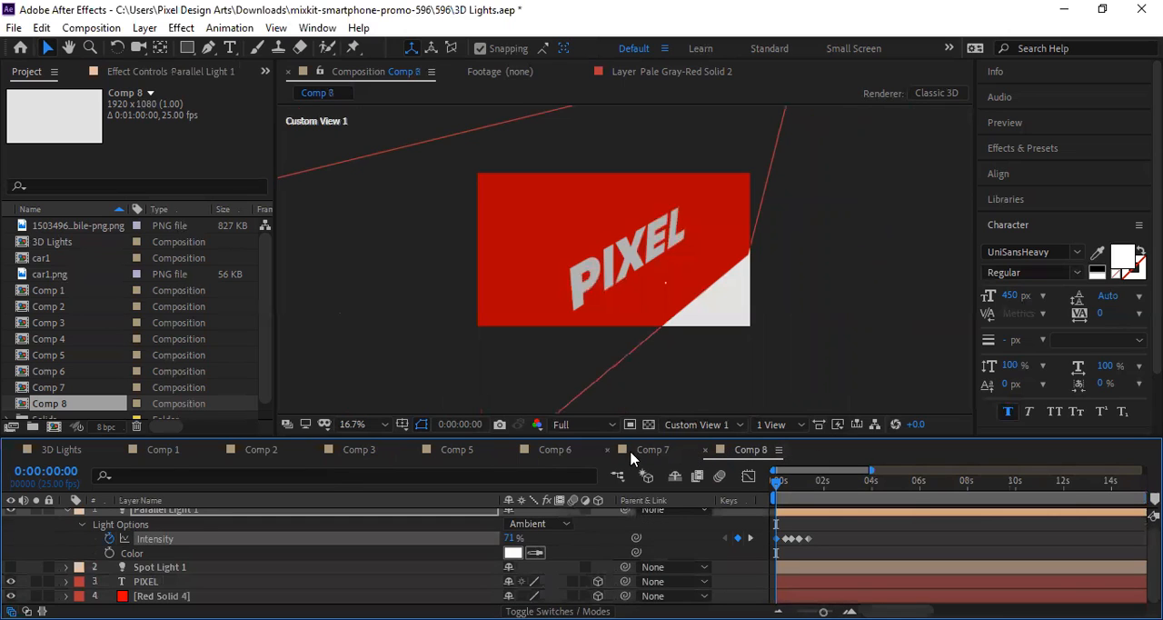